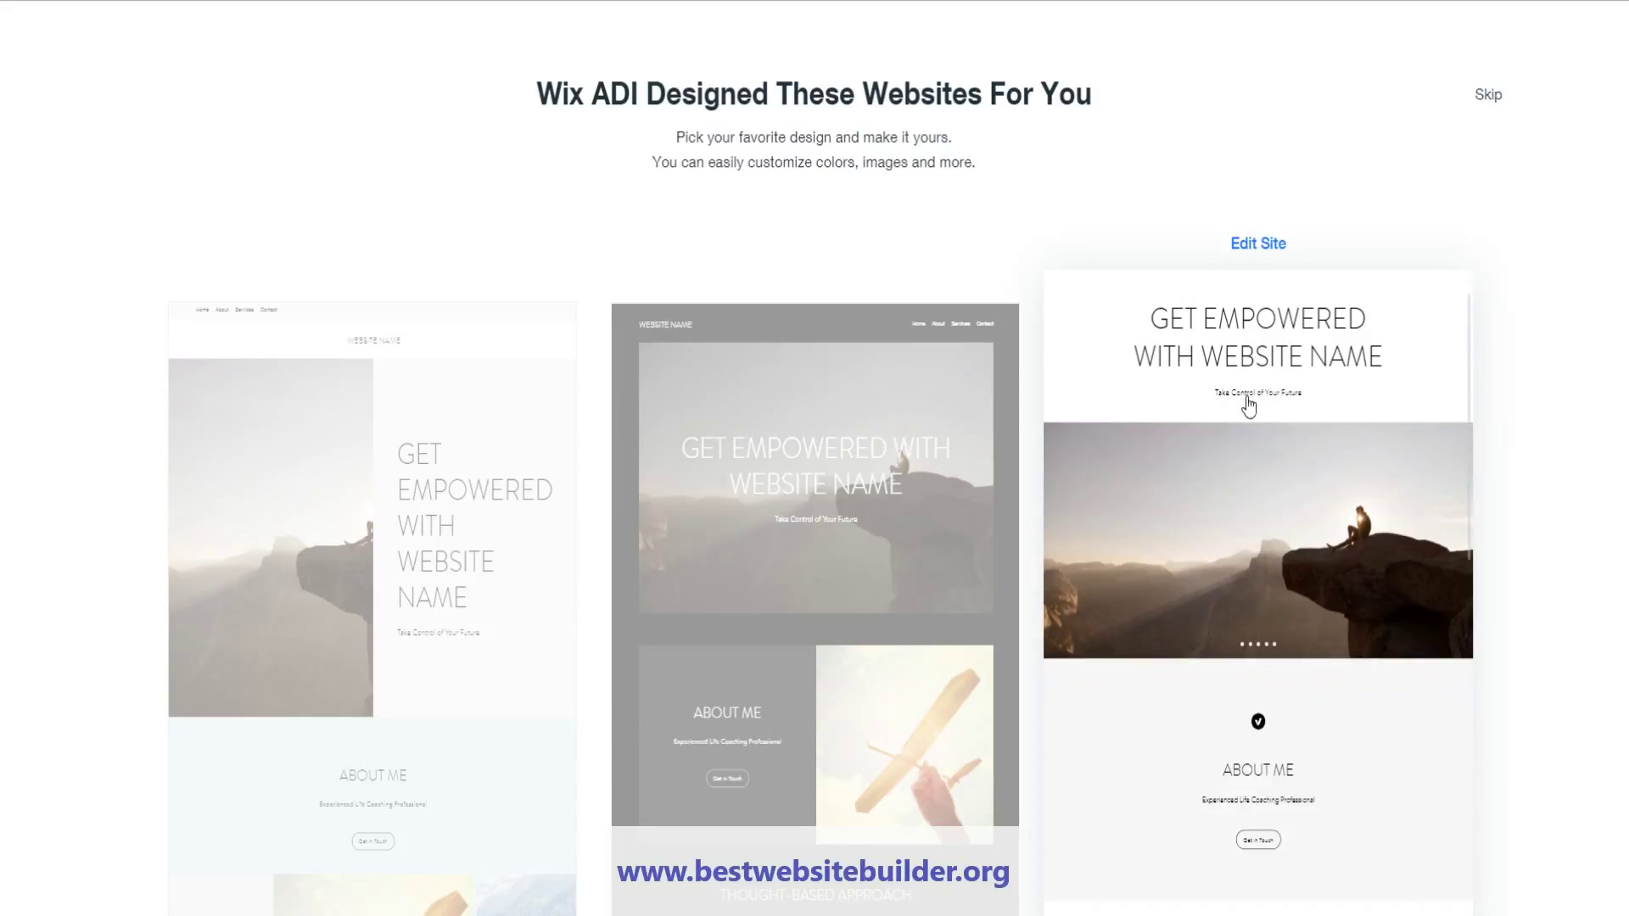
- Choose the third suggested design, with its headline above the full-width mountain photo, for editing and dismiss the welcome message
{"action": "left_click", "coordinate": [1235, 488]}
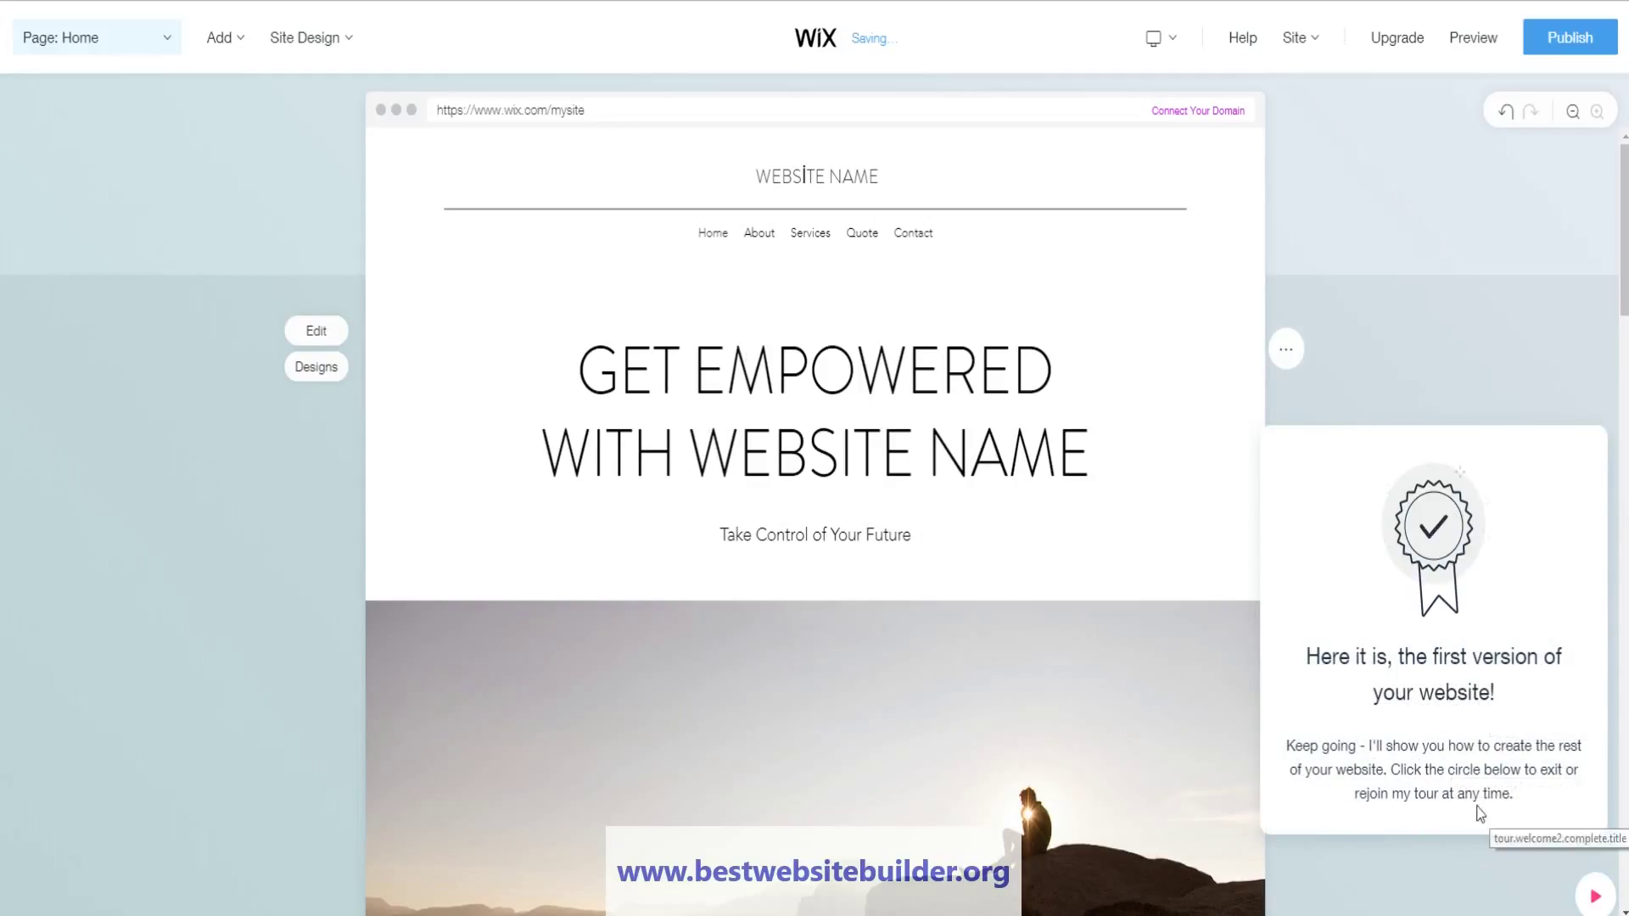
{"action": "left_click", "coordinate": [1594, 900]}
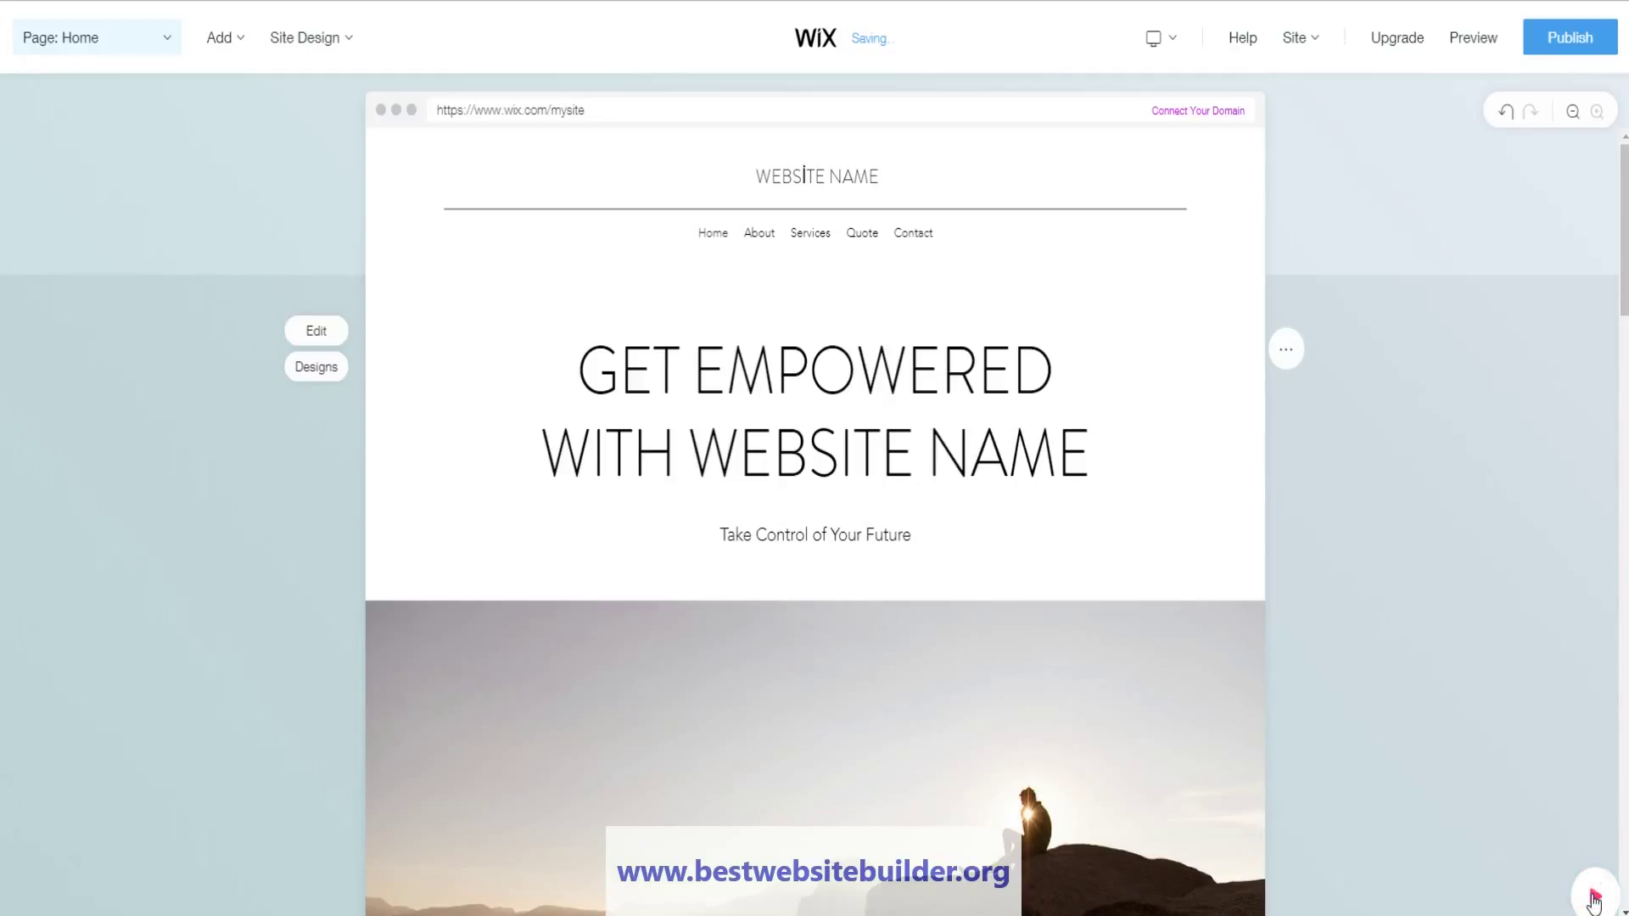
- Review the What's Next and Smart Tips guidance, close it, and look over the home page down to its contact form
{"action": "left_click", "coordinate": [1593, 900]}
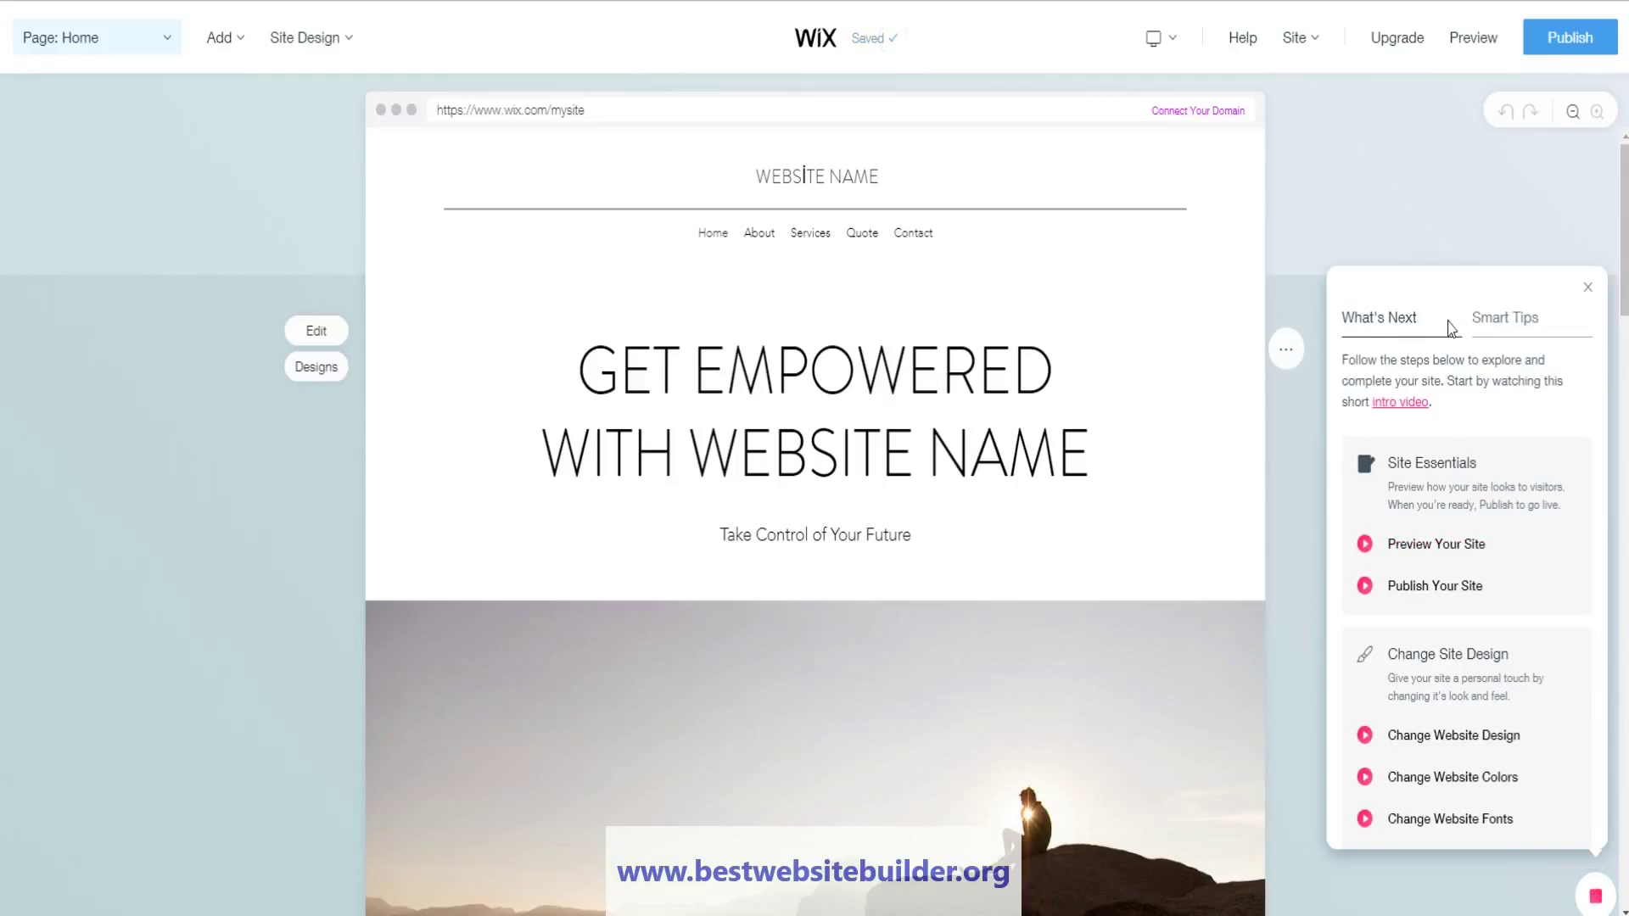
{"action": "left_click", "coordinate": [1498, 319]}
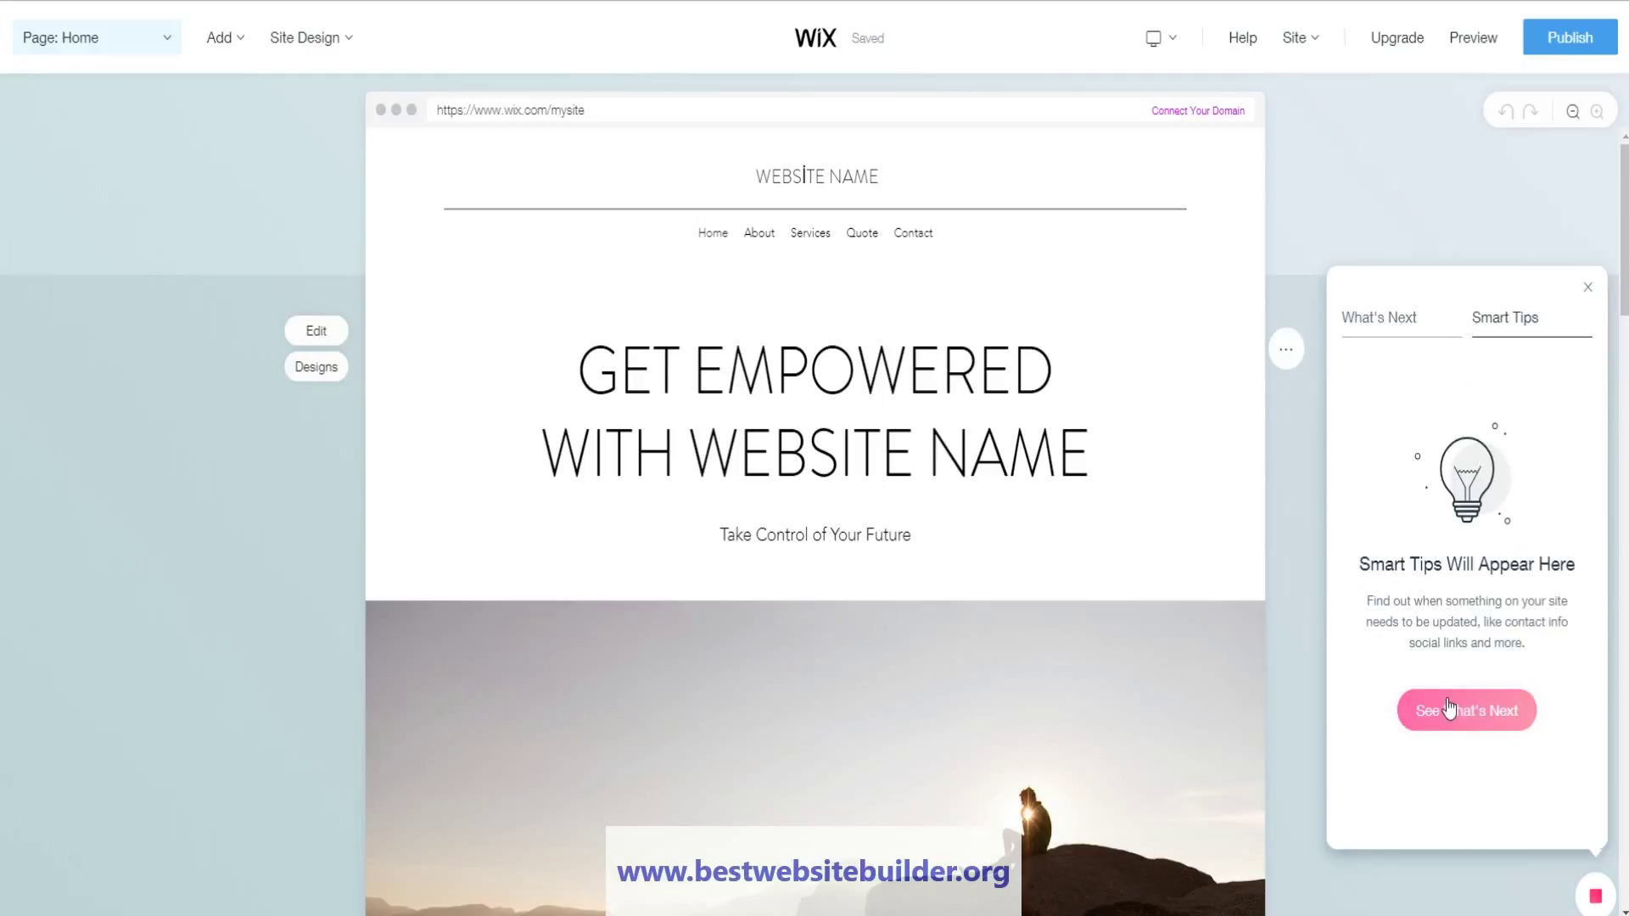
{"action": "left_click", "coordinate": [1384, 319]}
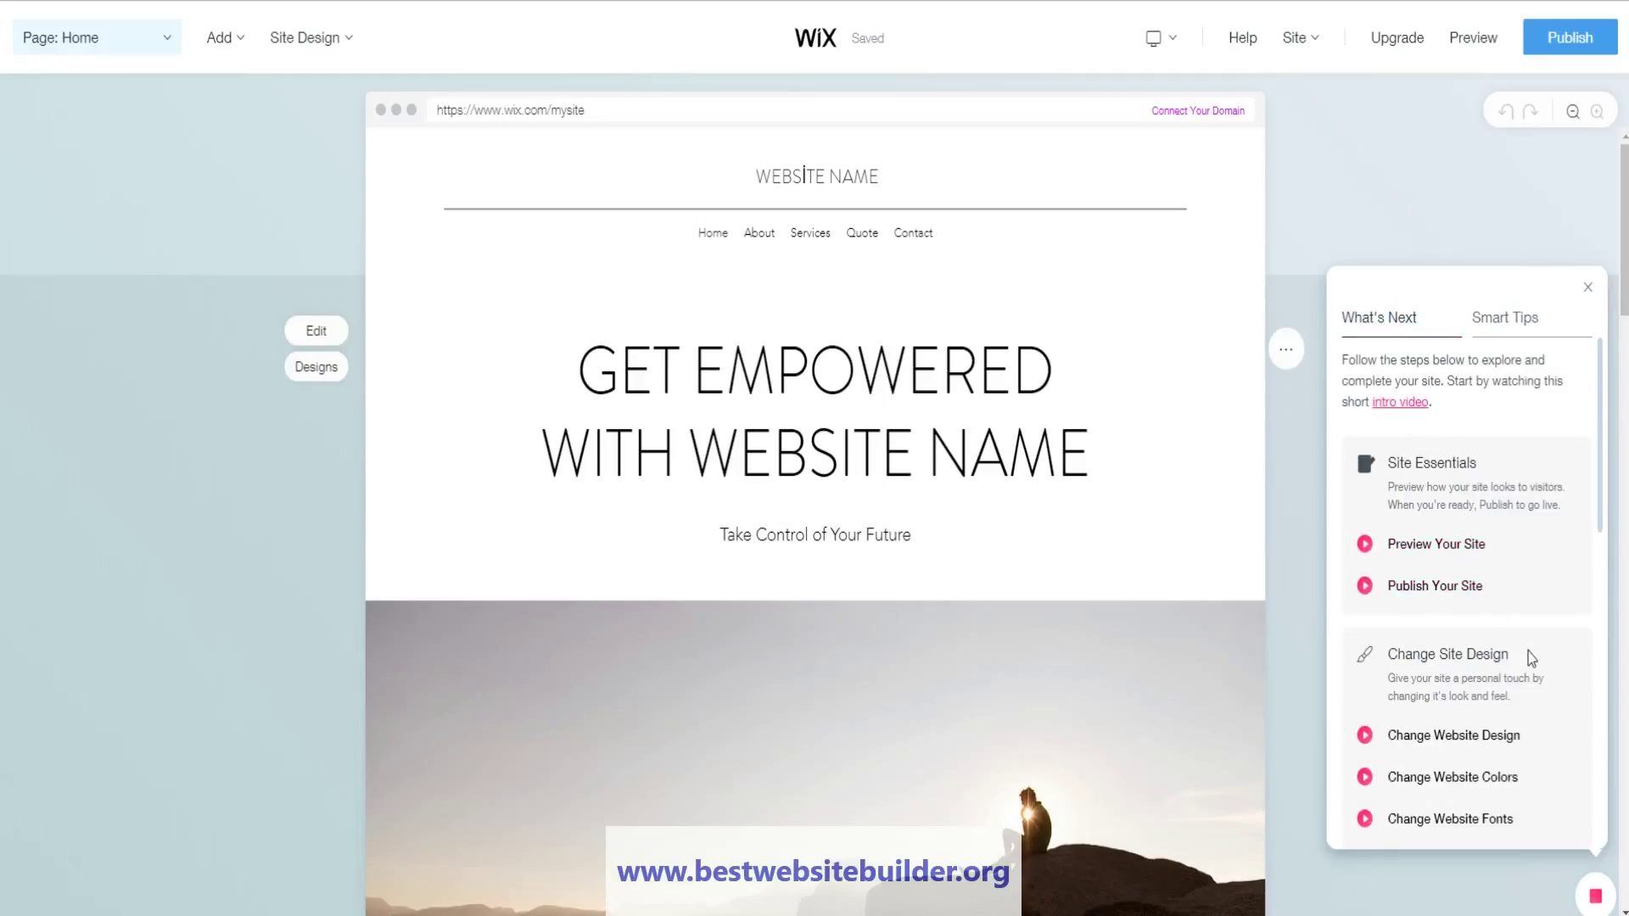
{"action": "scroll", "coordinate": [1529, 652], "scroll_direction": "down", "scroll_amount": 1}
{"action": "scroll", "coordinate": [1556, 642], "scroll_direction": "down", "scroll_amount": 3}
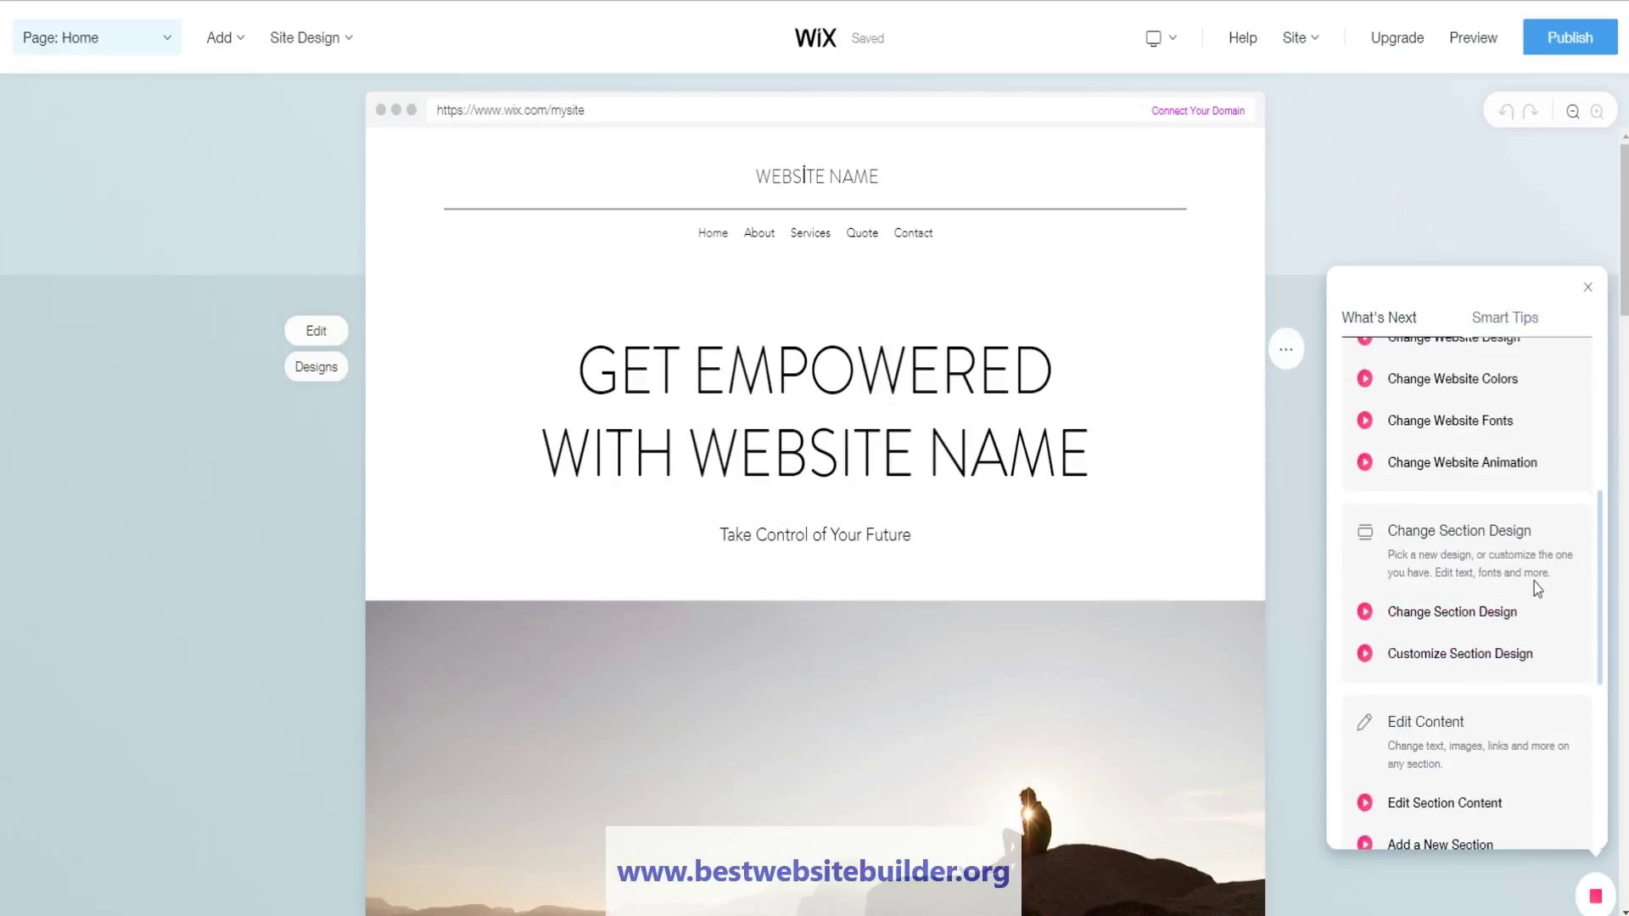
{"action": "scroll", "coordinate": [1543, 598], "scroll_direction": "down", "scroll_amount": 2}
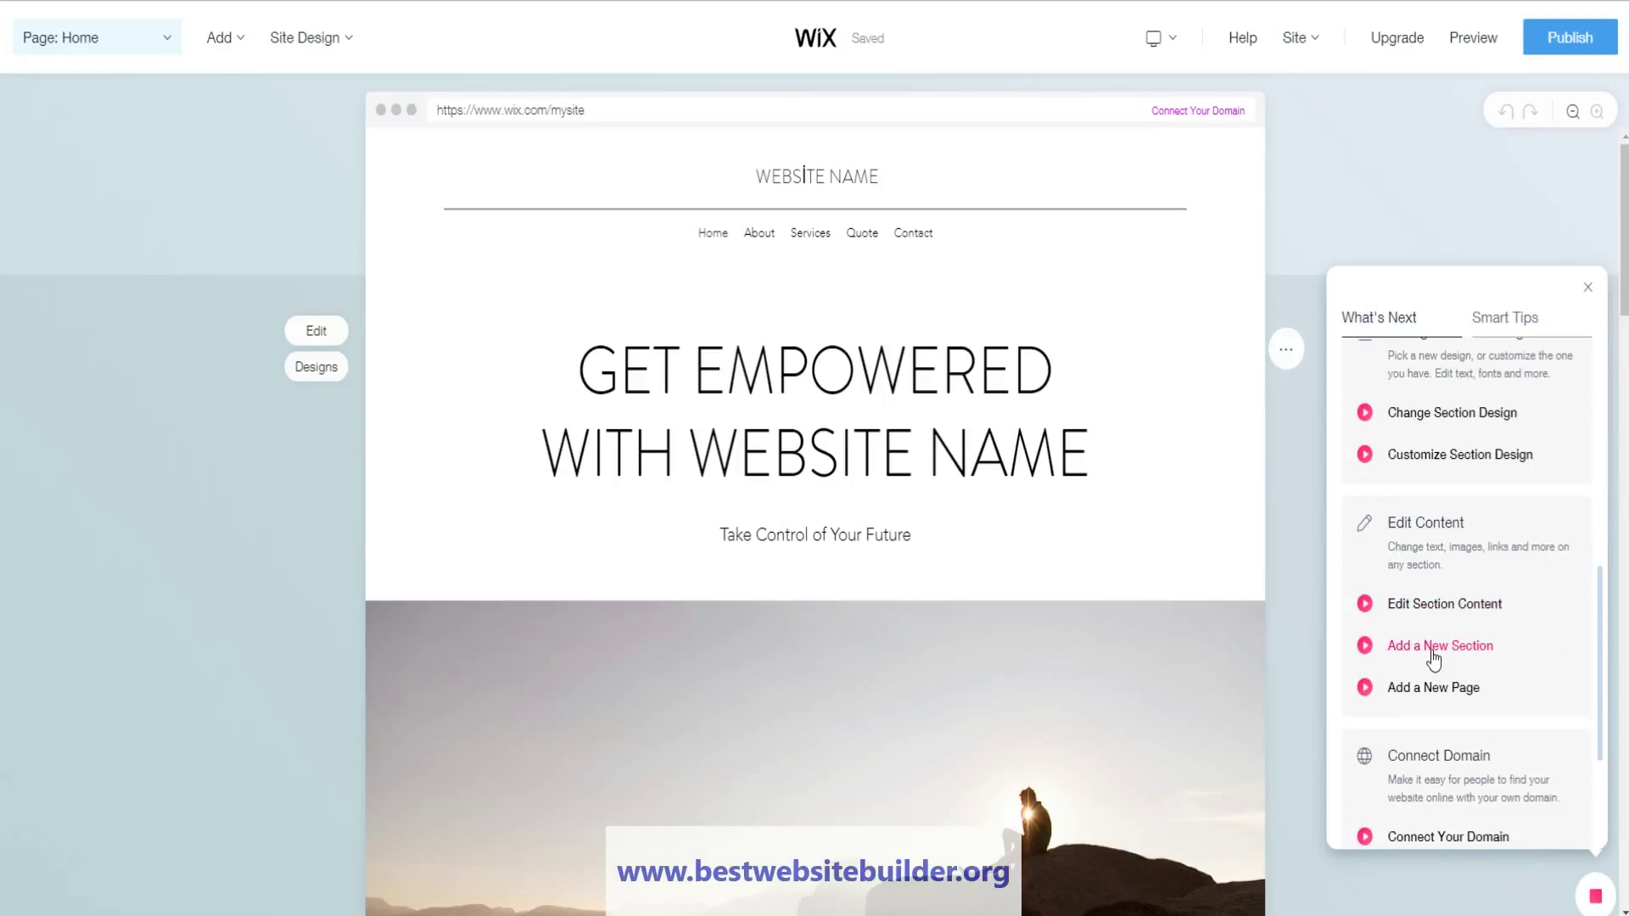
{"action": "scroll", "coordinate": [1493, 661], "scroll_direction": "down", "scroll_amount": 2}
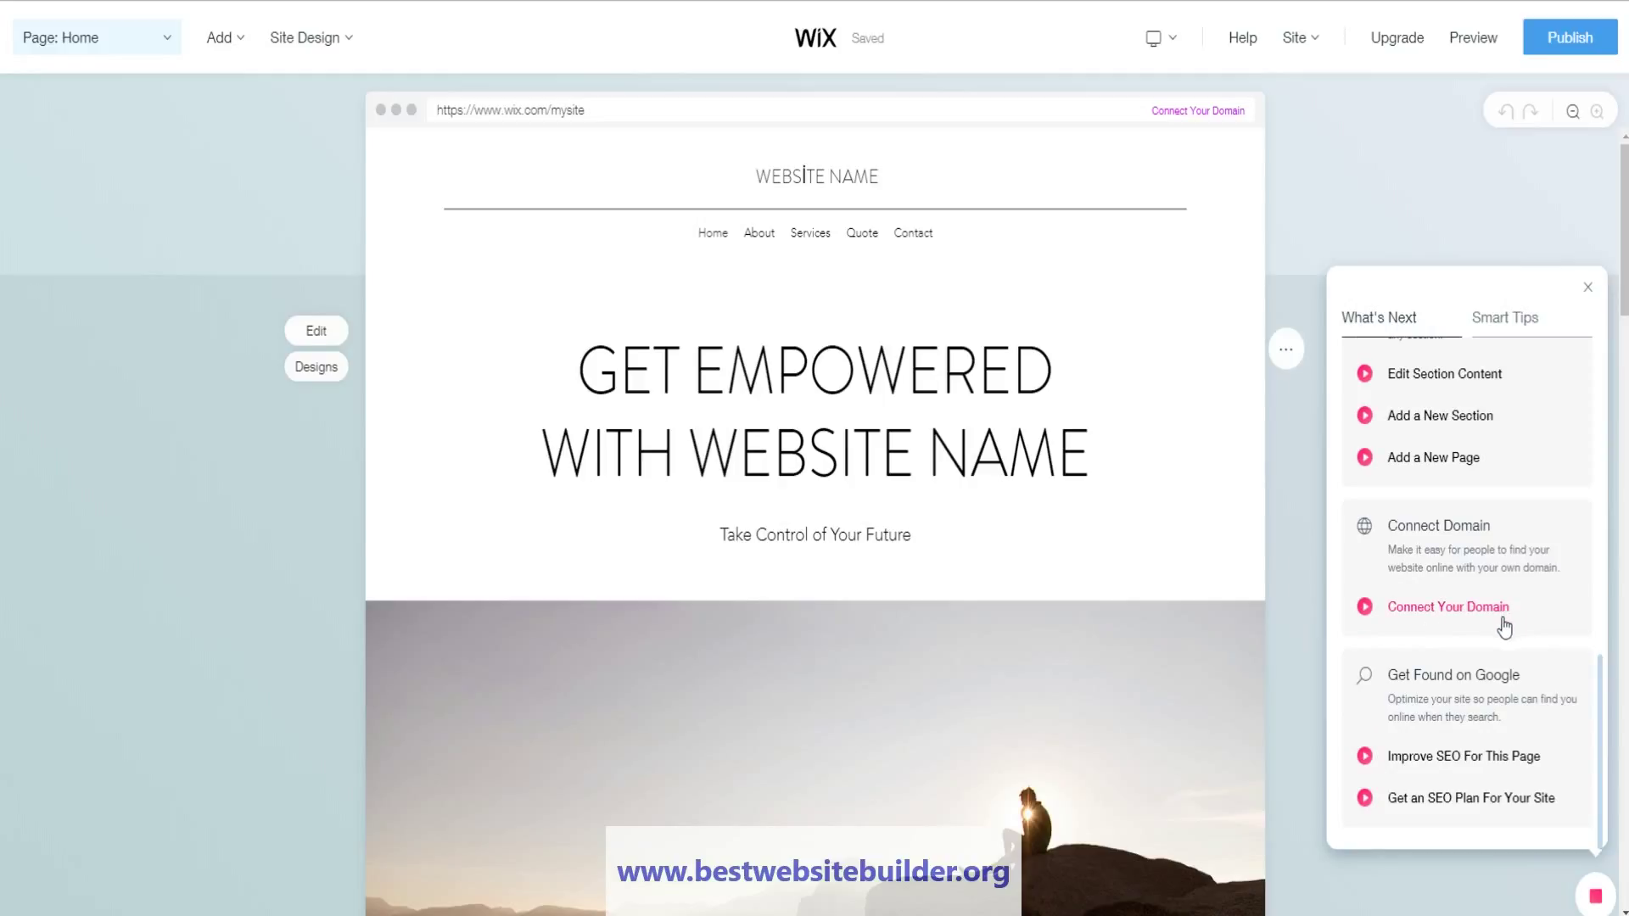
{"action": "triple_click", "coordinate": [1541, 604]}
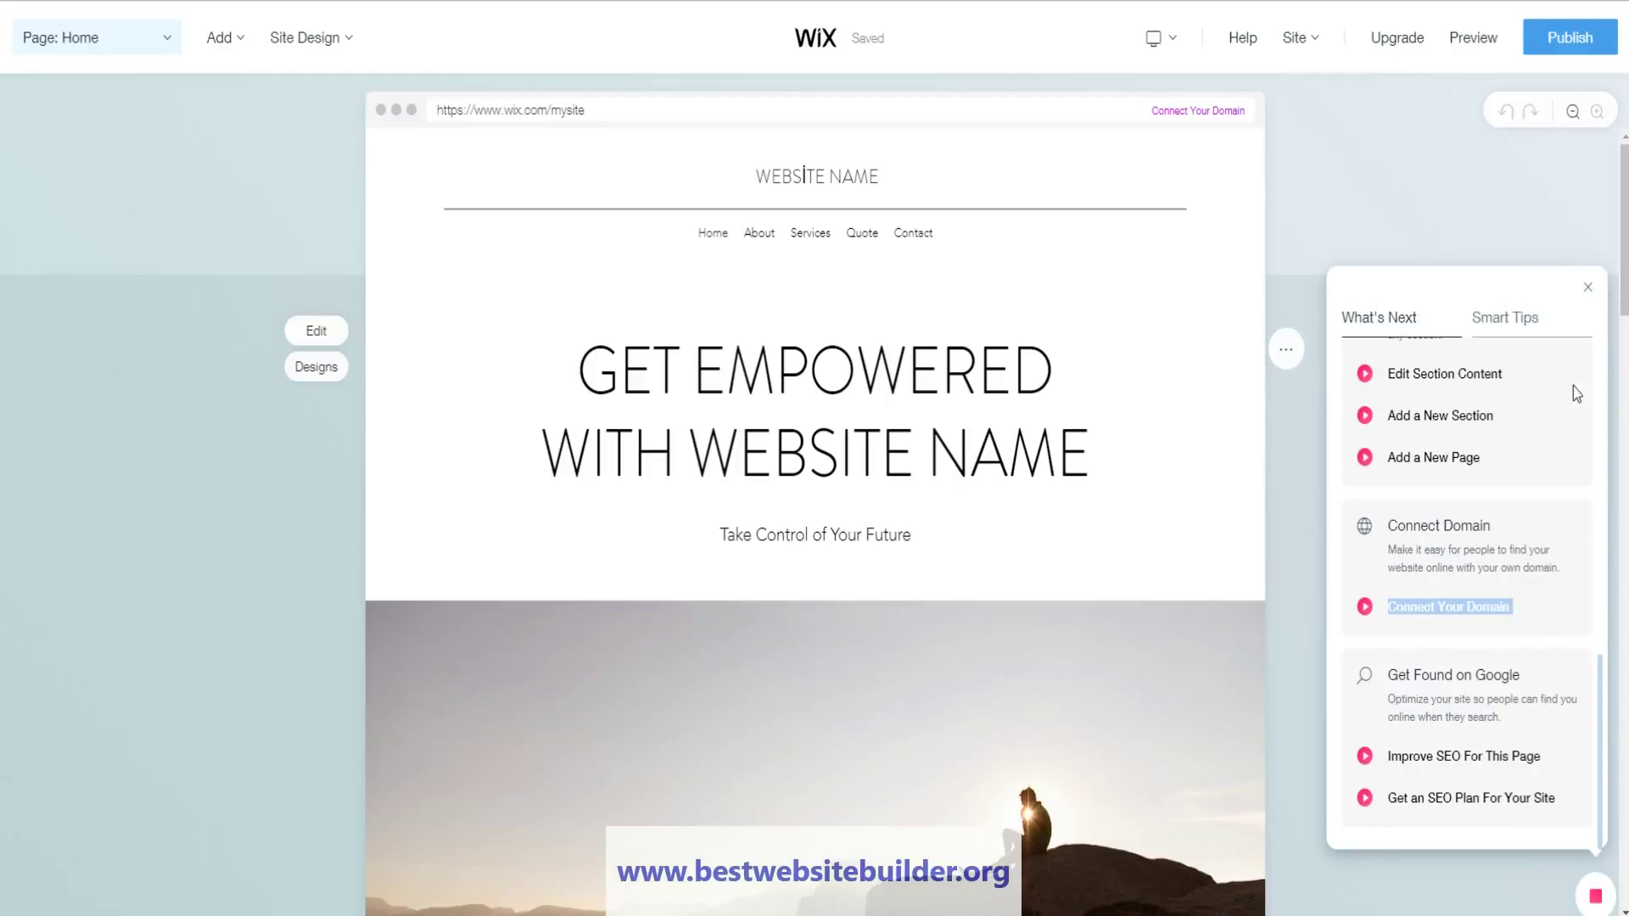
{"action": "left_click", "coordinate": [1588, 286]}
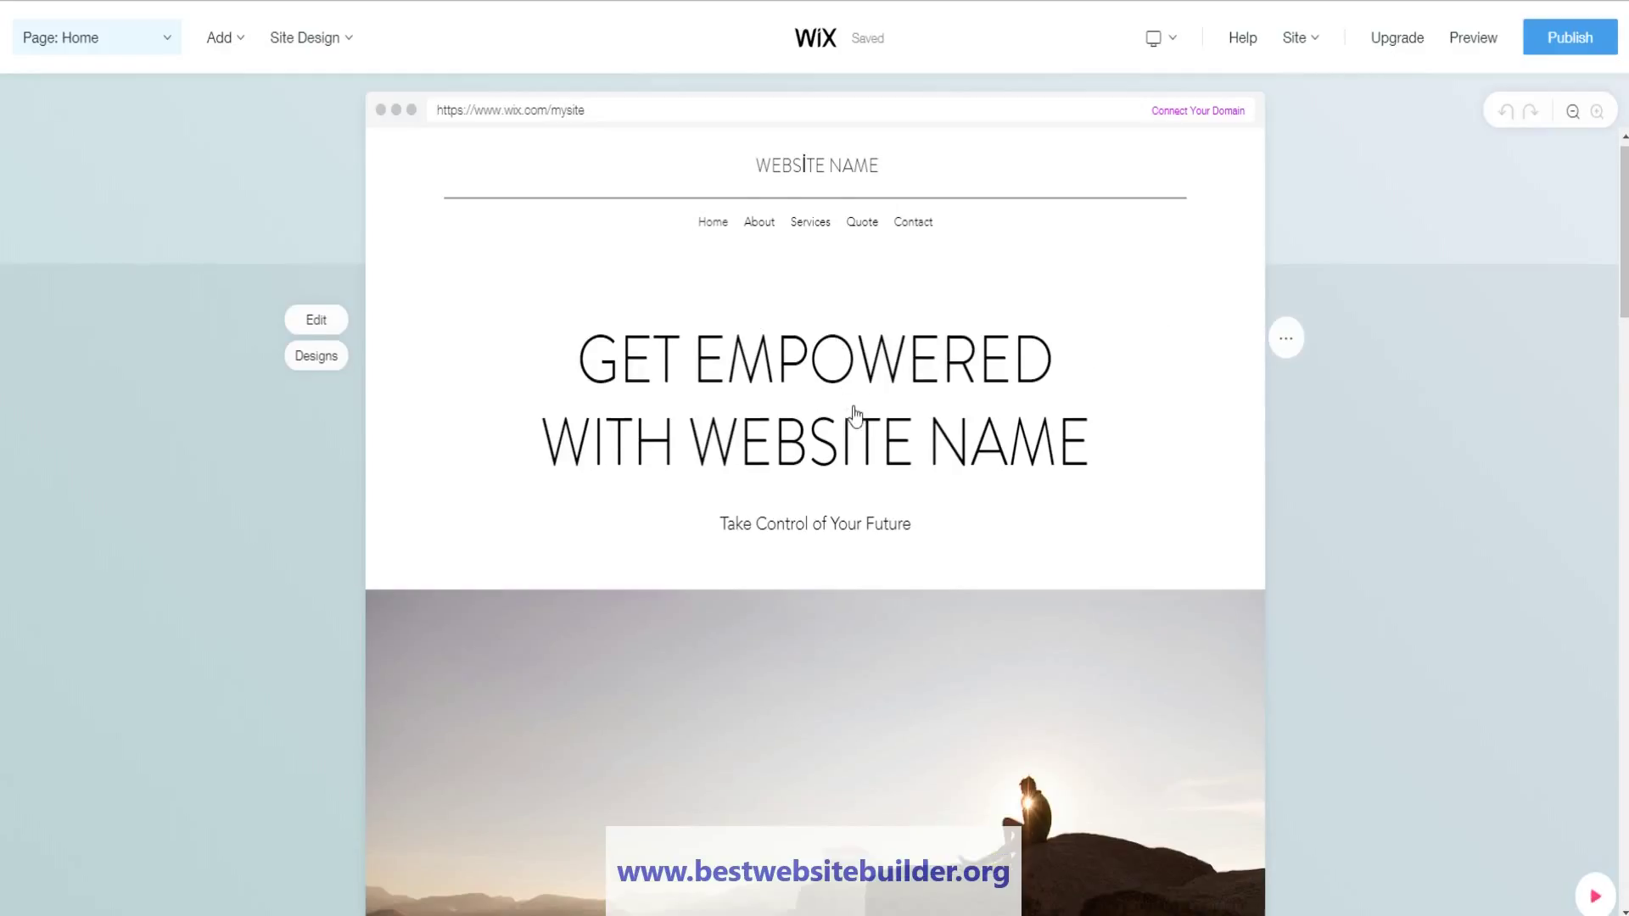
{"action": "scroll", "coordinate": [855, 416], "scroll_direction": "down", "scroll_amount": 15}
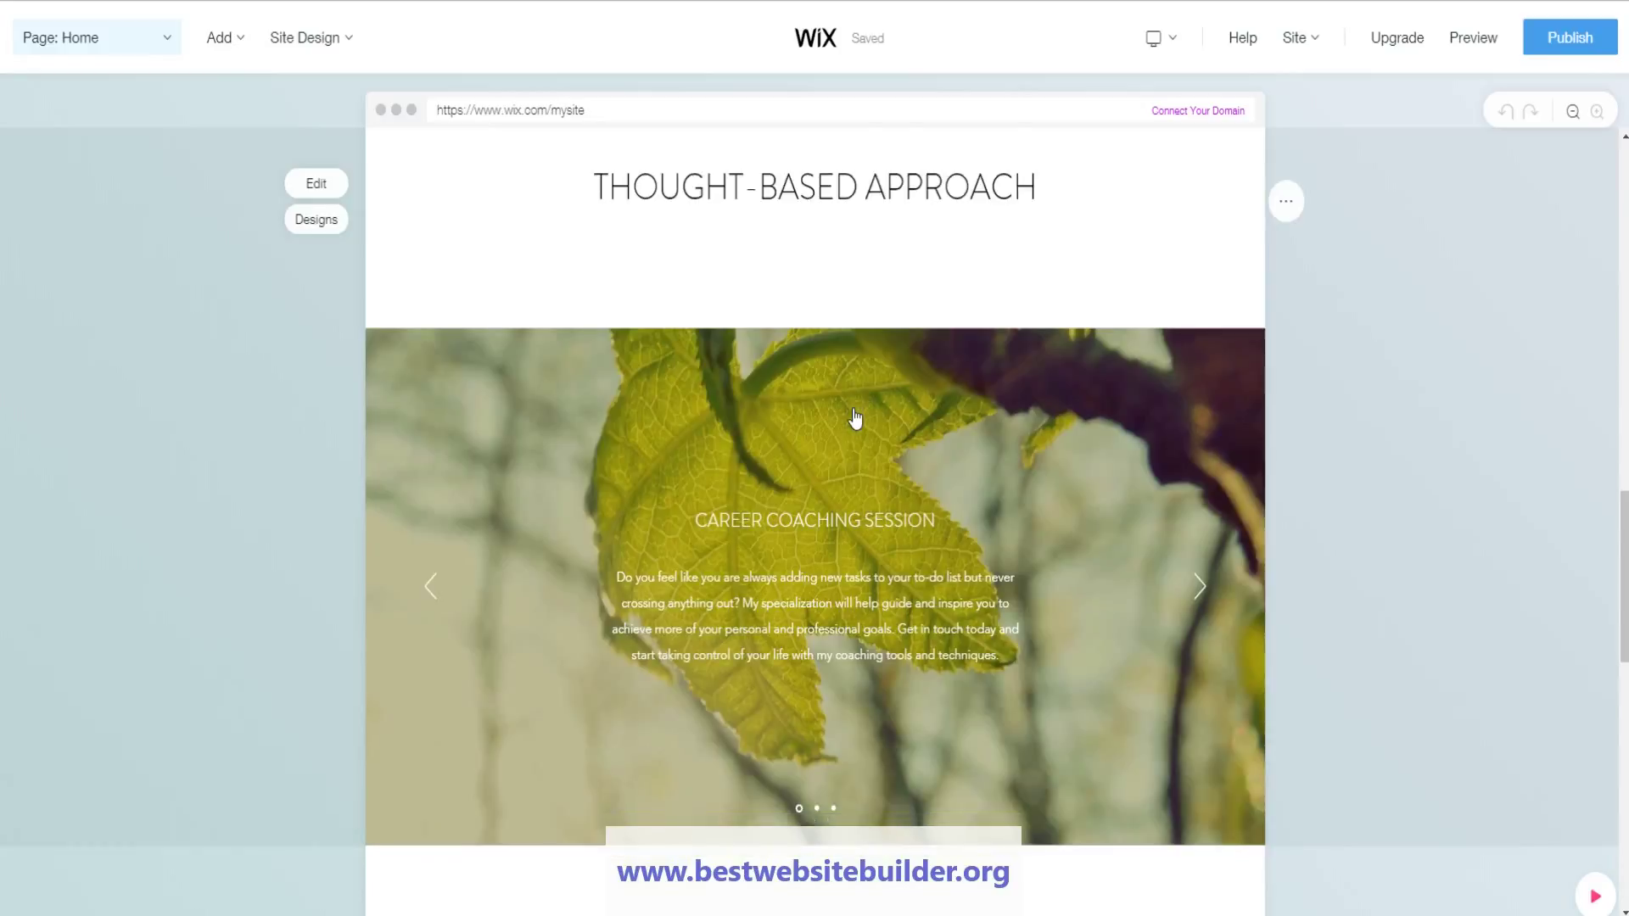
{"action": "scroll", "coordinate": [856, 415], "scroll_direction": "down", "scroll_amount": 12}
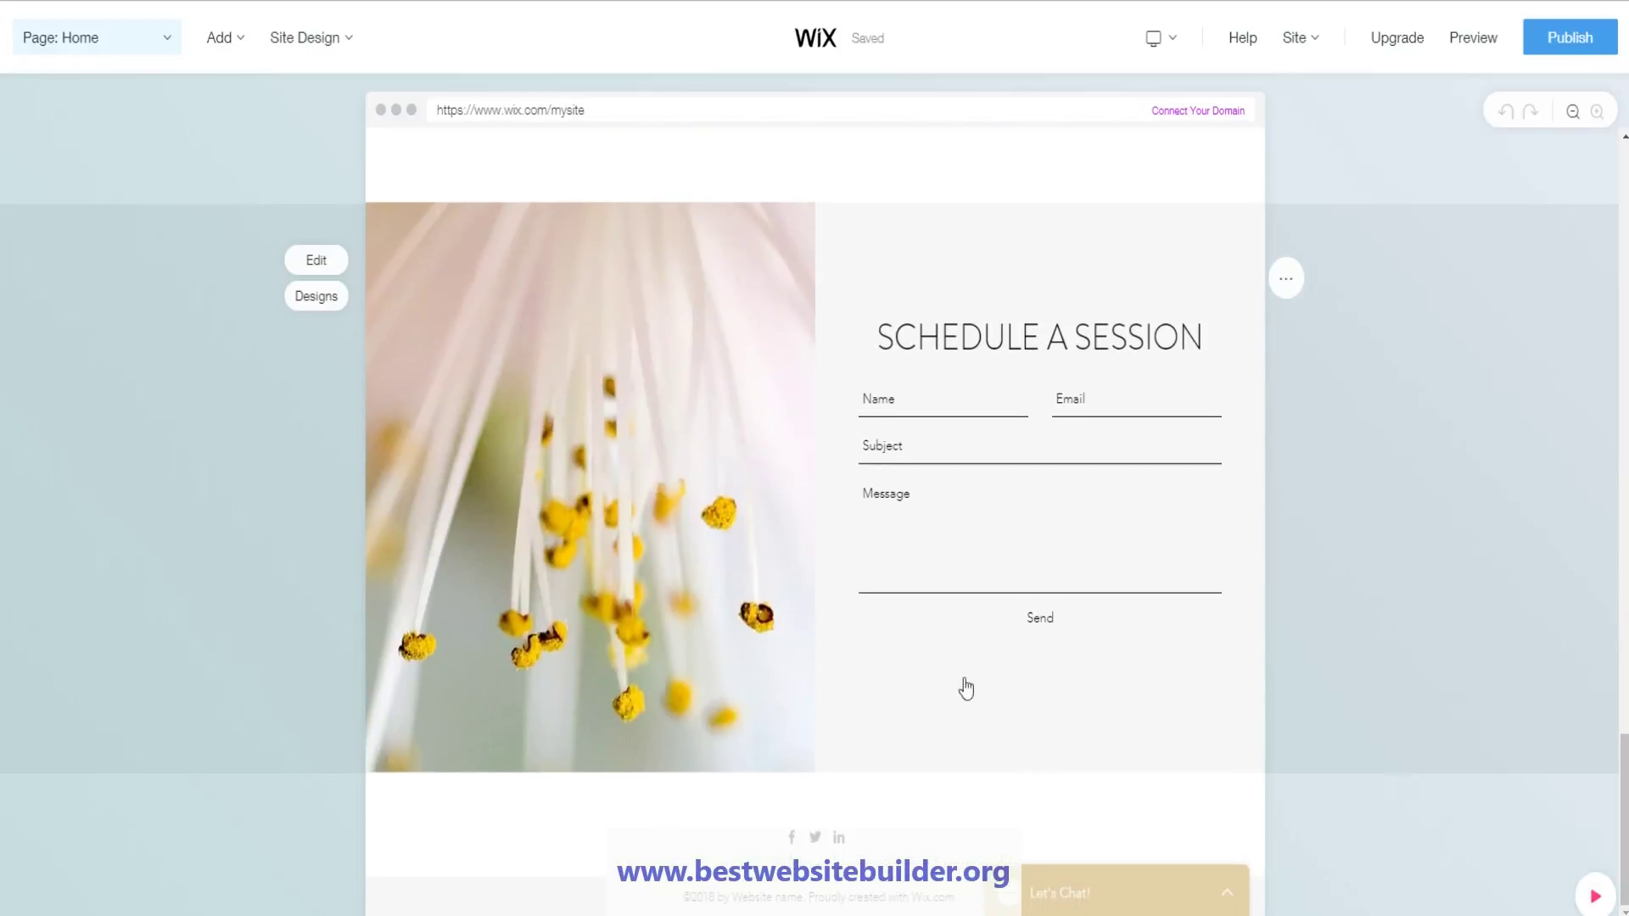
{"action": "scroll", "coordinate": [837, 513], "scroll_direction": "up", "scroll_amount": 20}
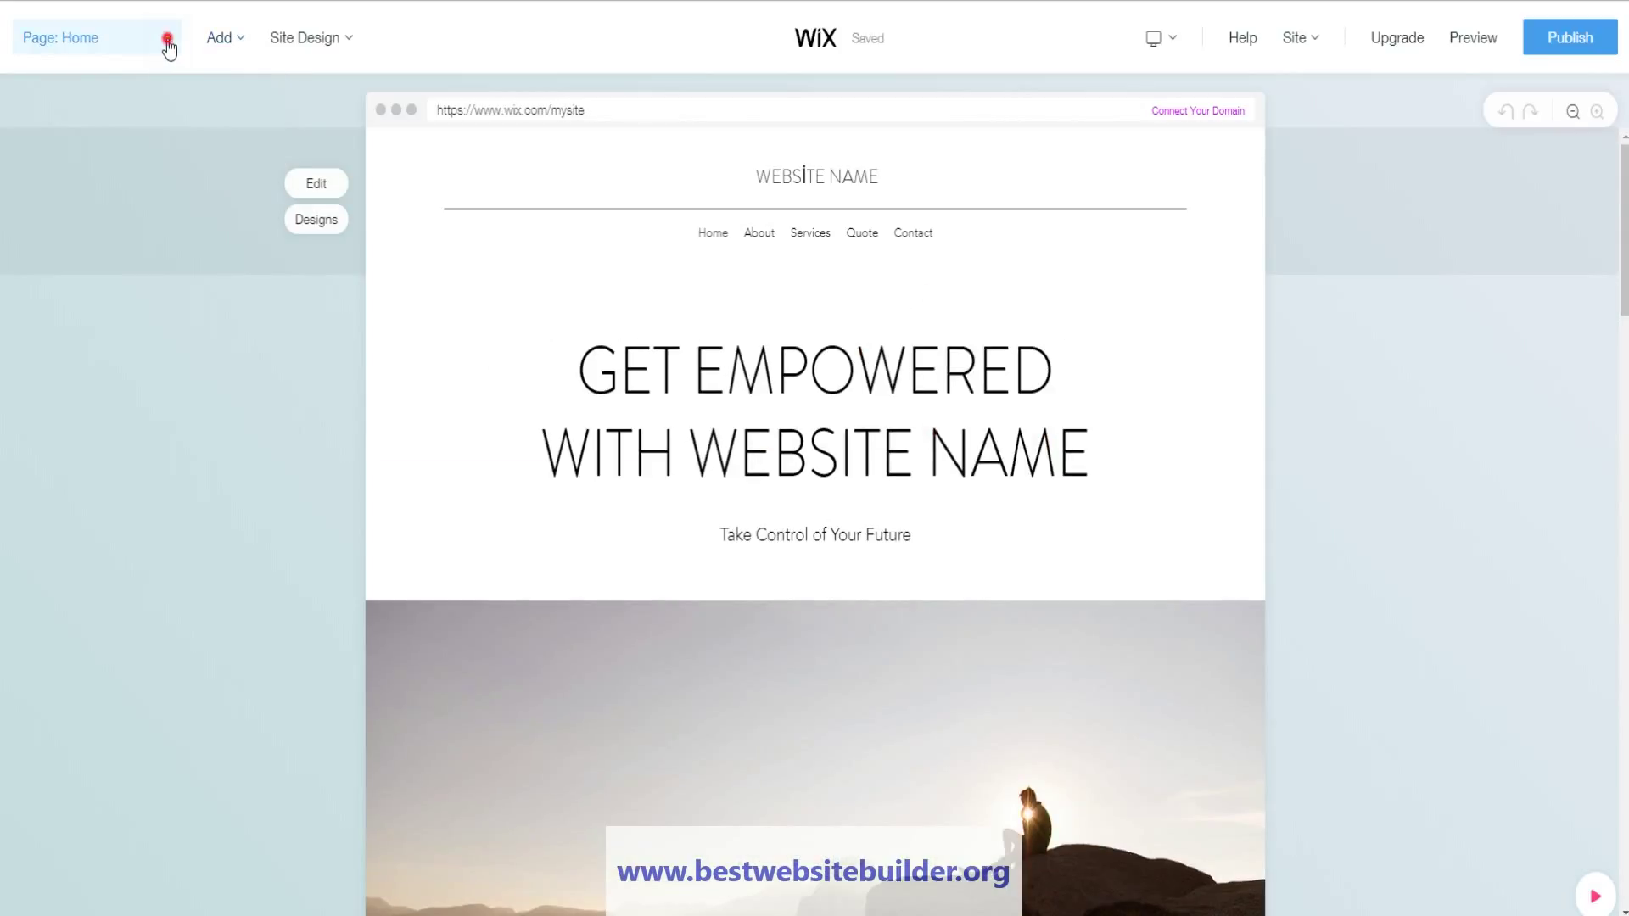
- Open the Home page's SEO settings and set its page URL to website-name
{"action": "left_click", "coordinate": [167, 44]}
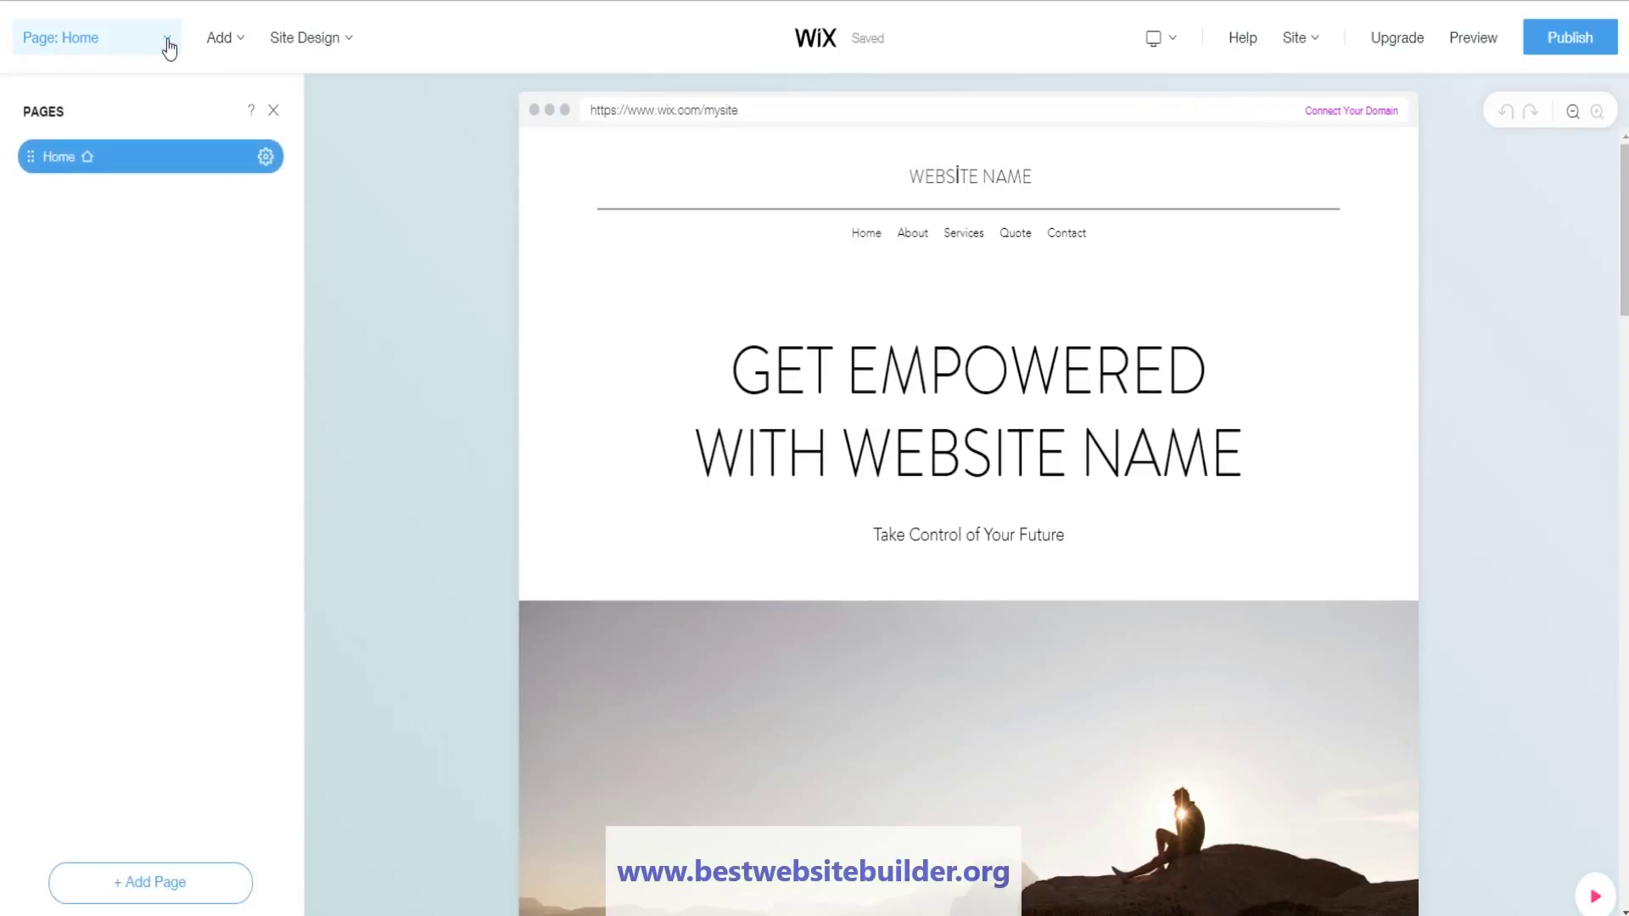
{"action": "left_click", "coordinate": [264, 158]}
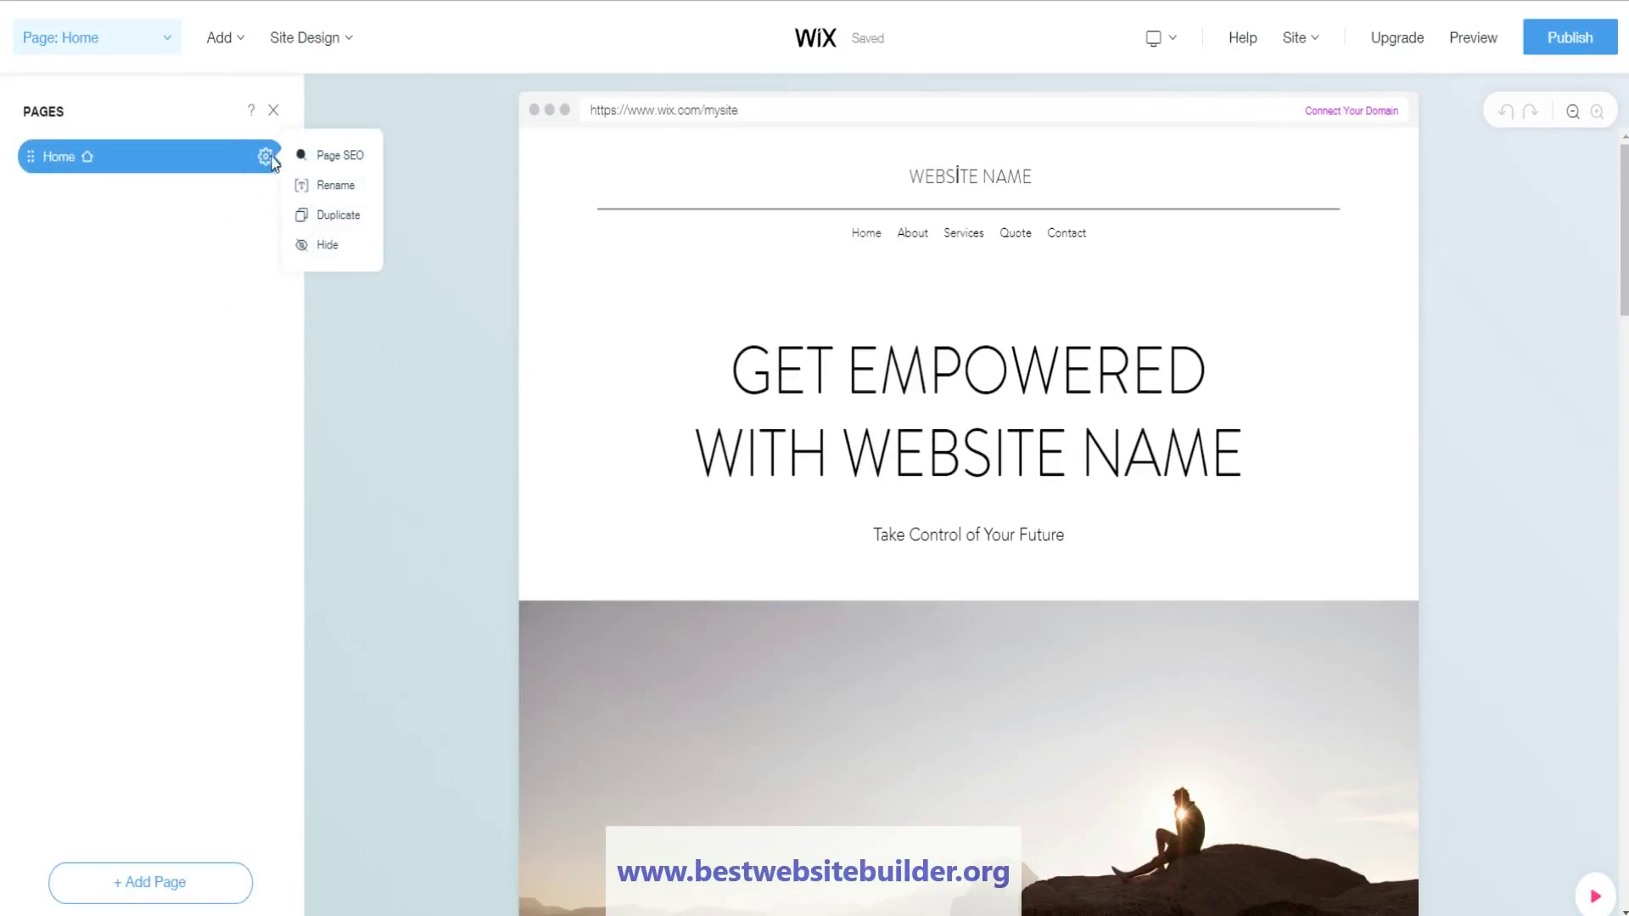
{"action": "left_click", "coordinate": [329, 155]}
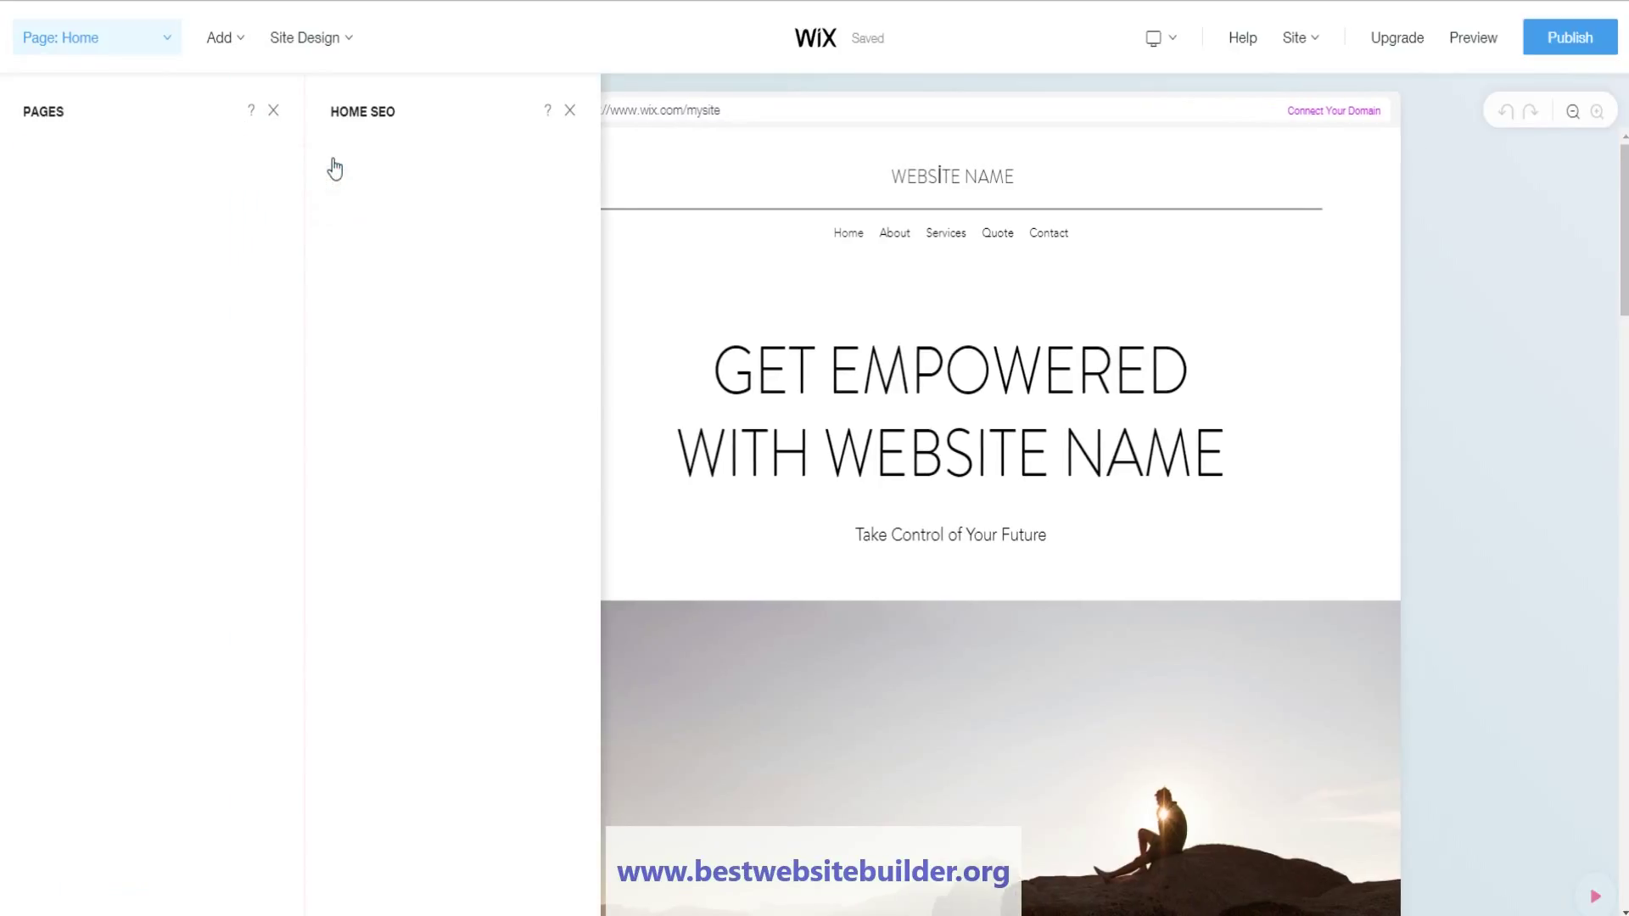
{"action": "left_click", "coordinate": [383, 169]}
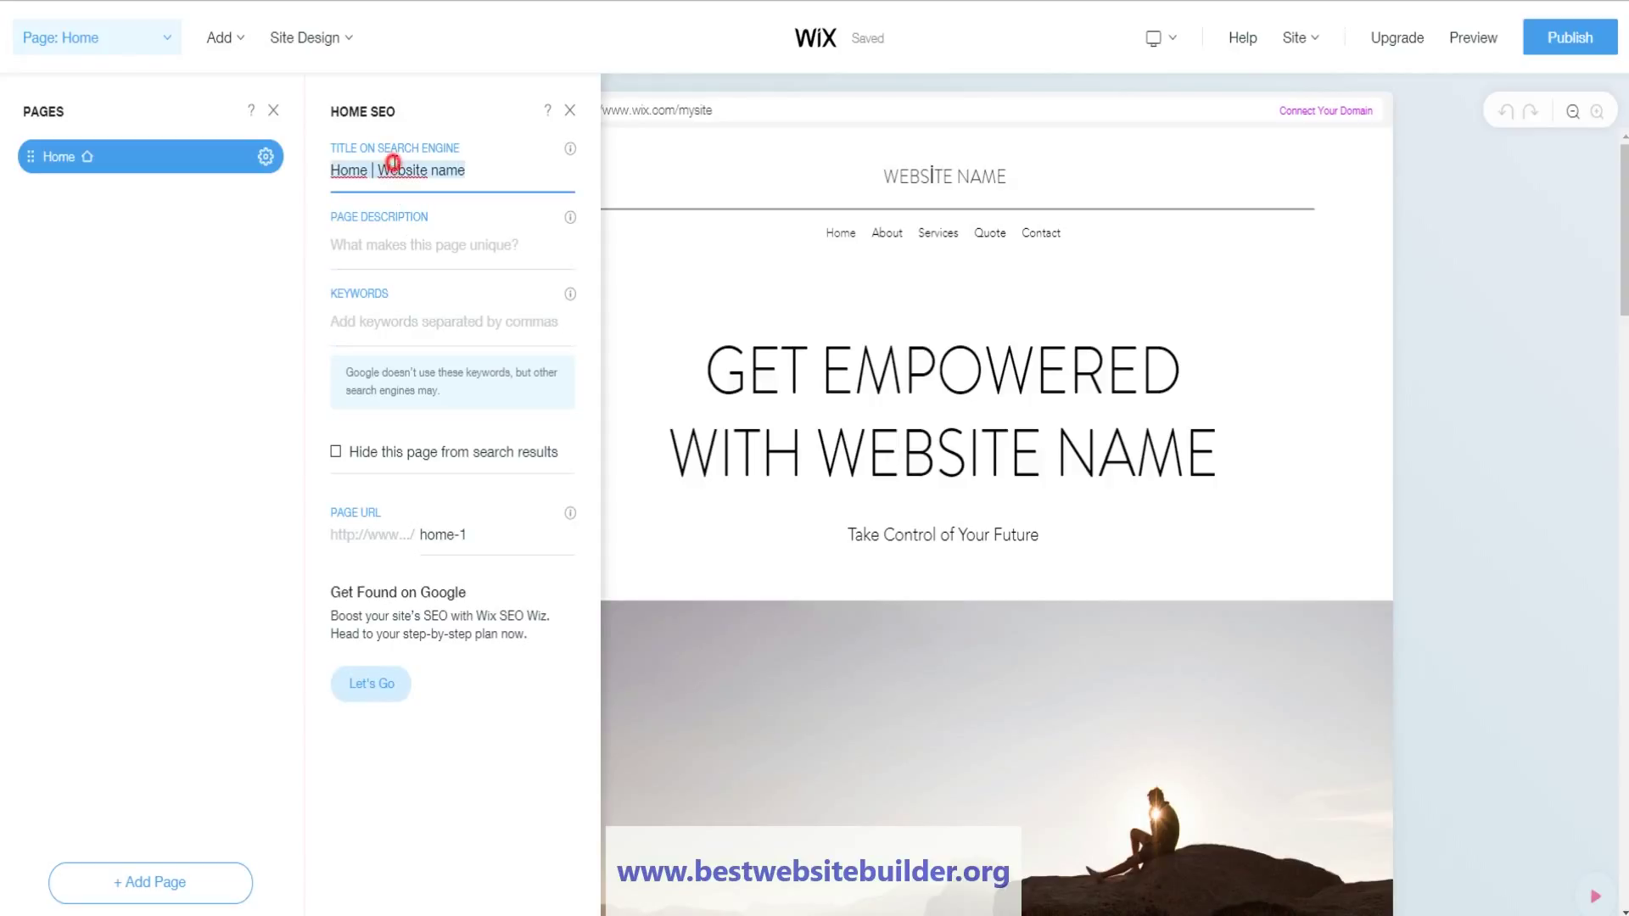
{"action": "left_click", "coordinate": [383, 169]}
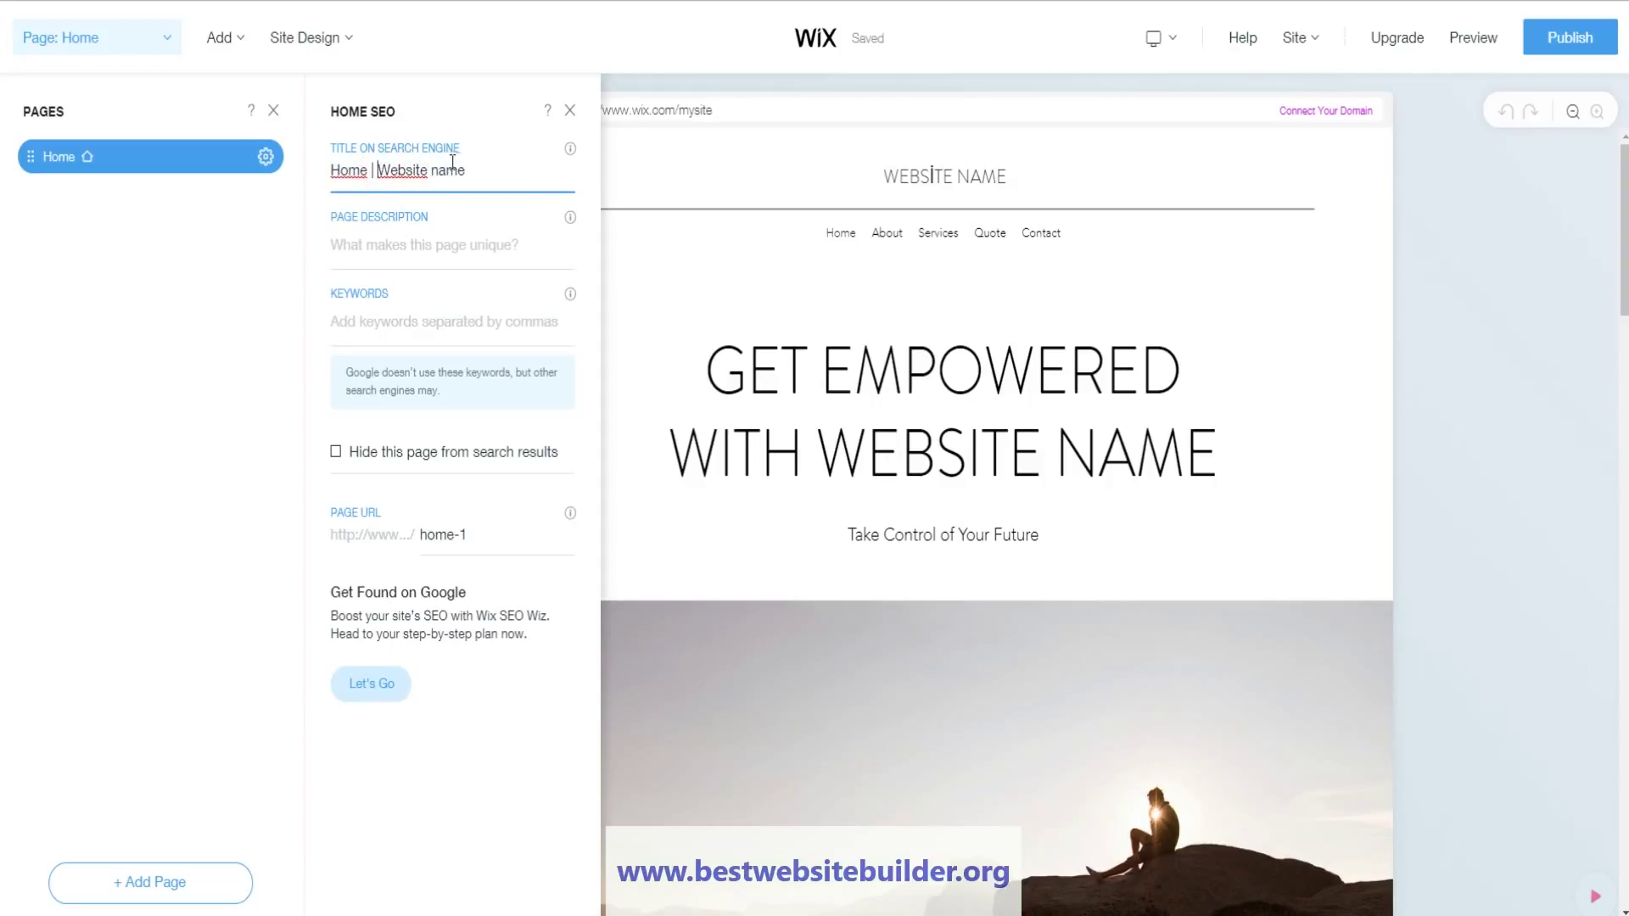
{"action": "left_click", "coordinate": [398, 247]}
{"action": "left_click", "coordinate": [443, 322]}
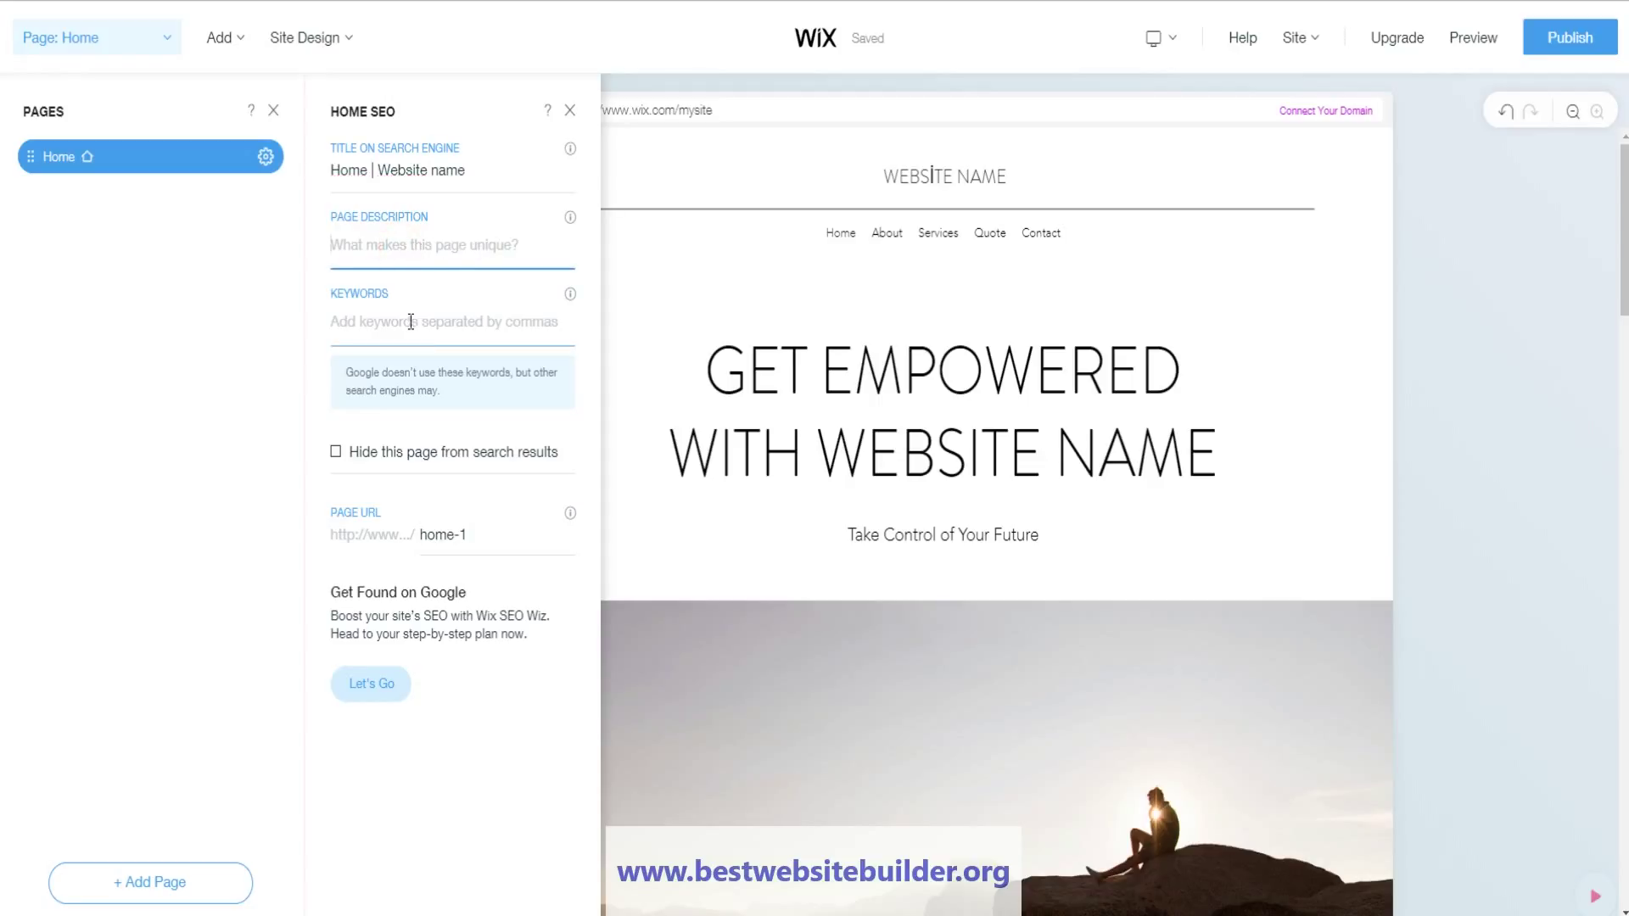
{"action": "left_click", "coordinate": [472, 536]}
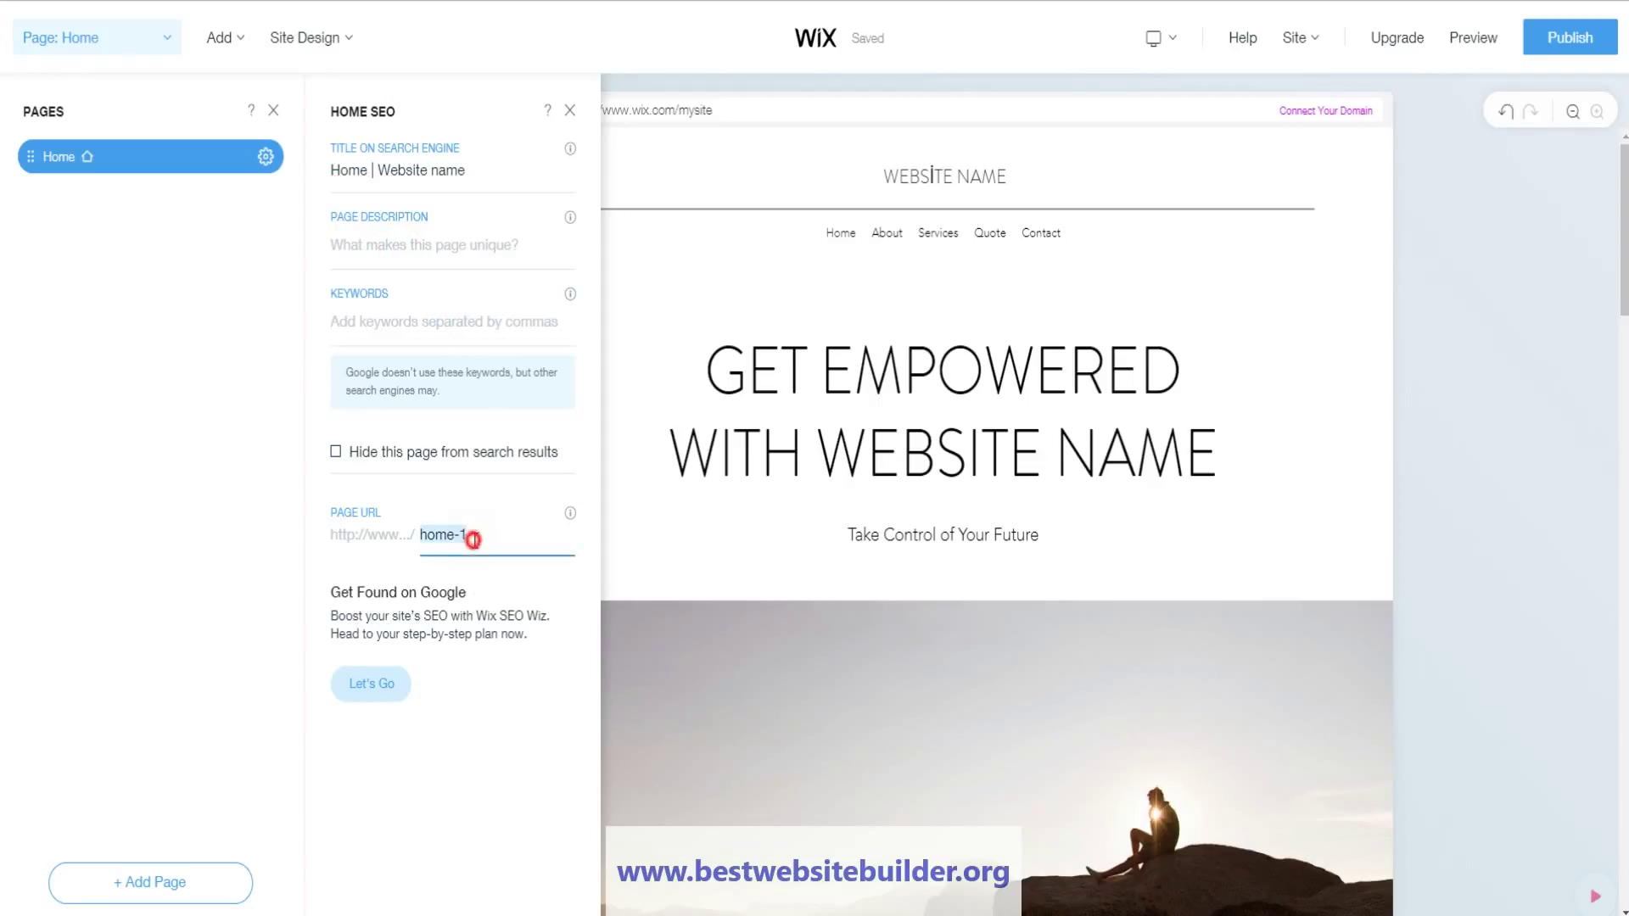
{"action": "type", "text": "website-name"}
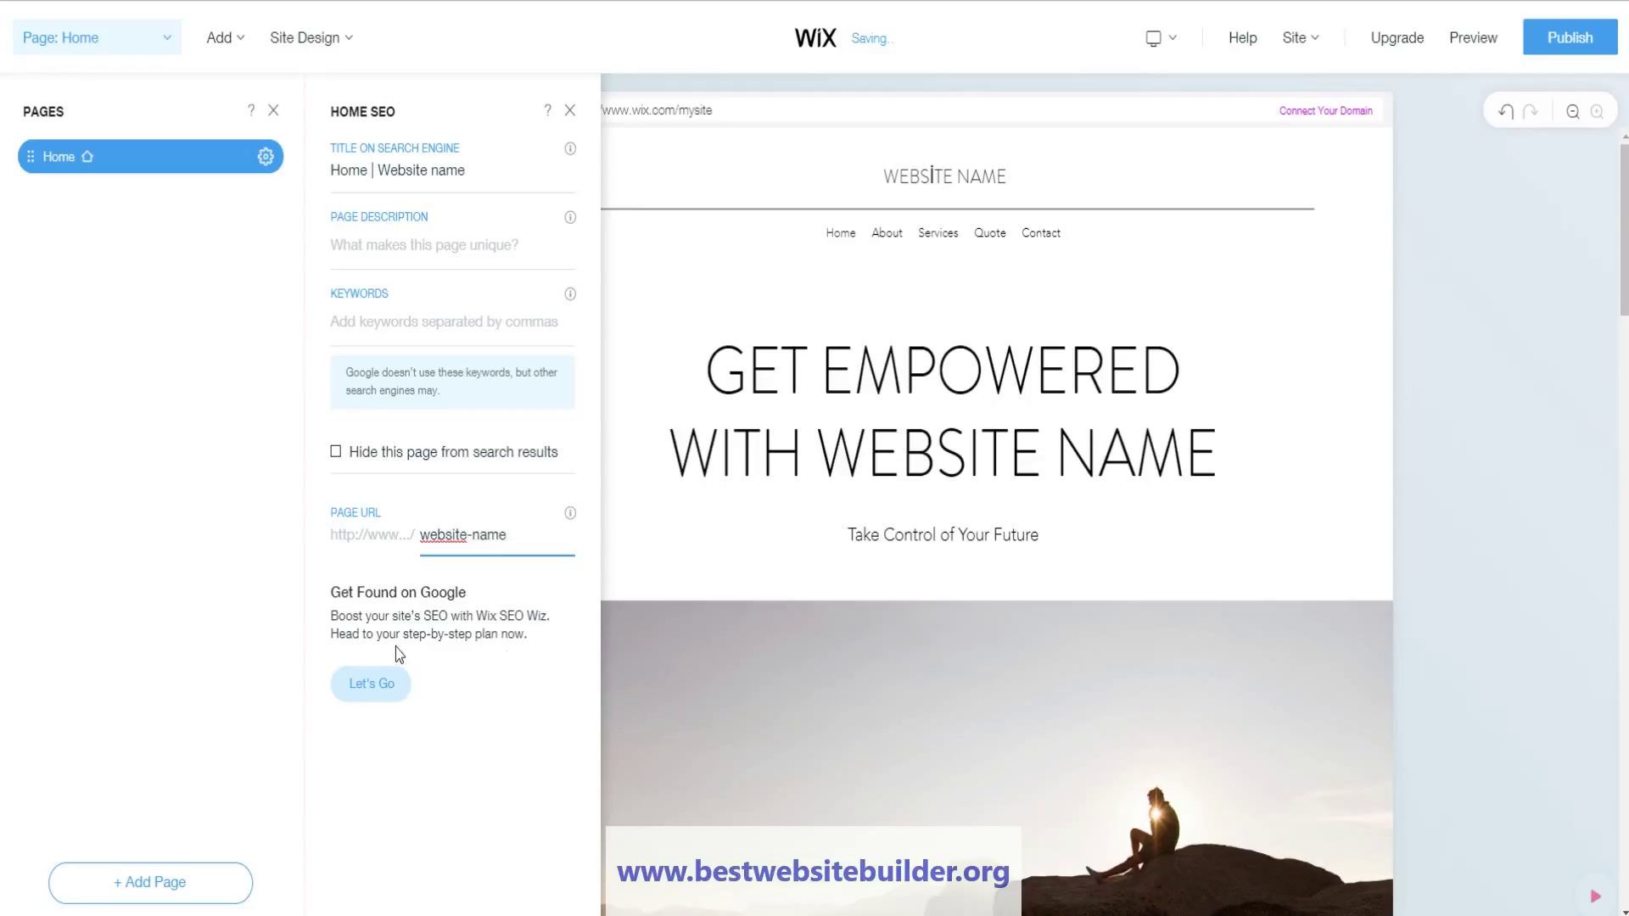
{"action": "left_click", "coordinate": [458, 618]}
- Start the Wix SEO Wiz from the Home page's SEO settings and accept "Website name" as the business name
{"action": "left_click", "coordinate": [378, 684]}
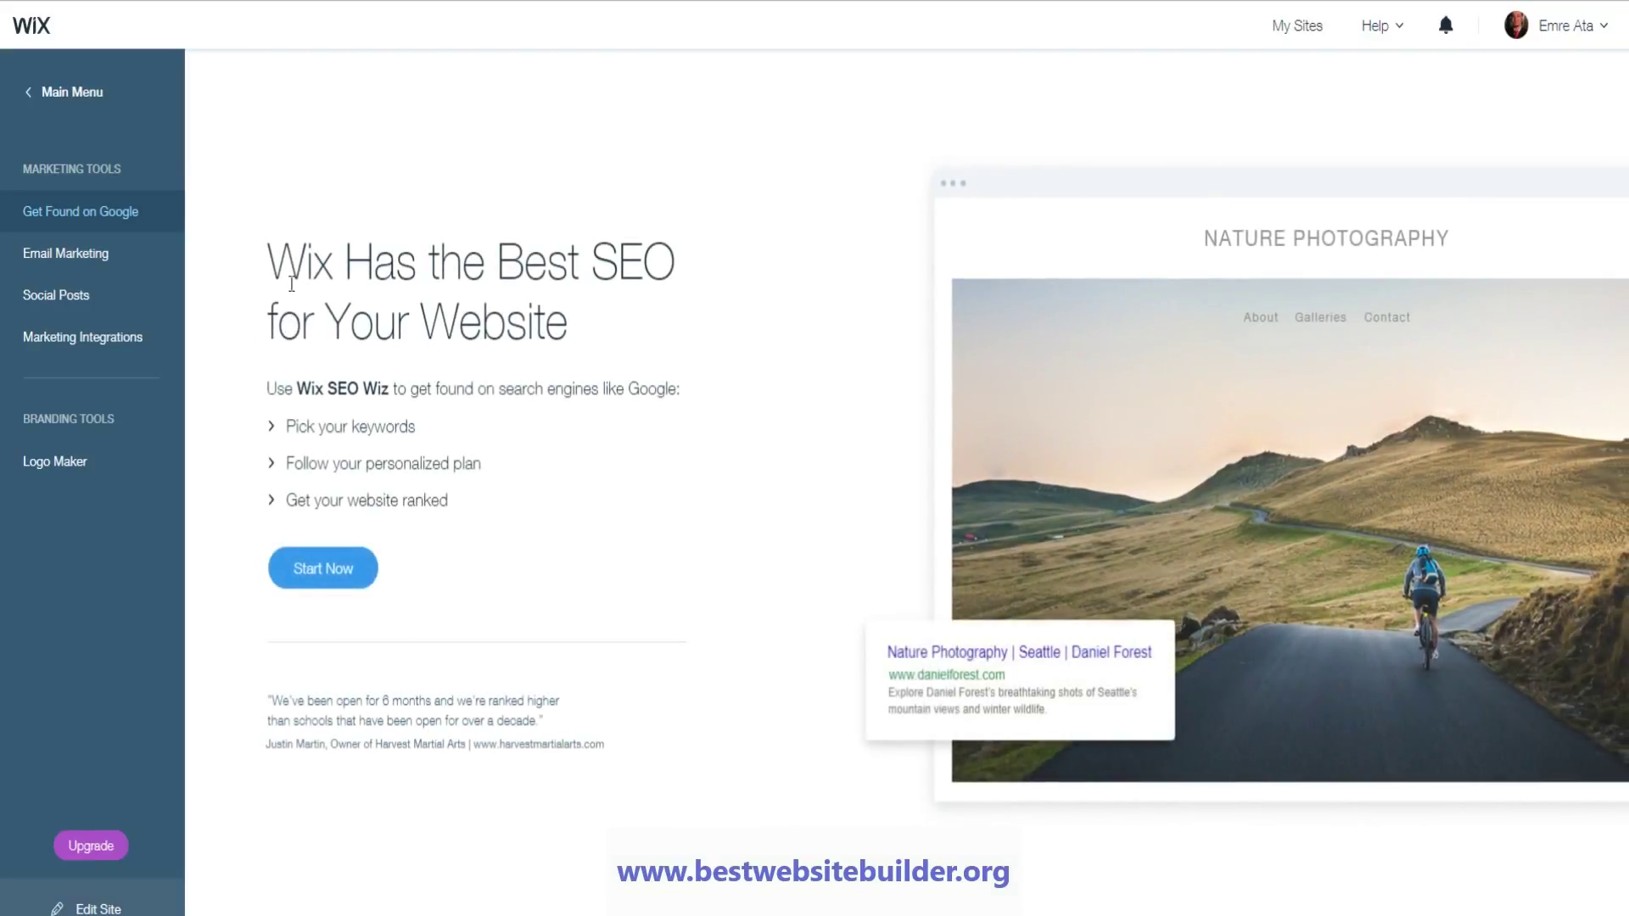
{"action": "left_click_drag", "start_coordinate": [292, 285], "coordinate": [587, 291]}
{"action": "left_click_drag", "start_coordinate": [269, 333], "coordinate": [596, 345]}
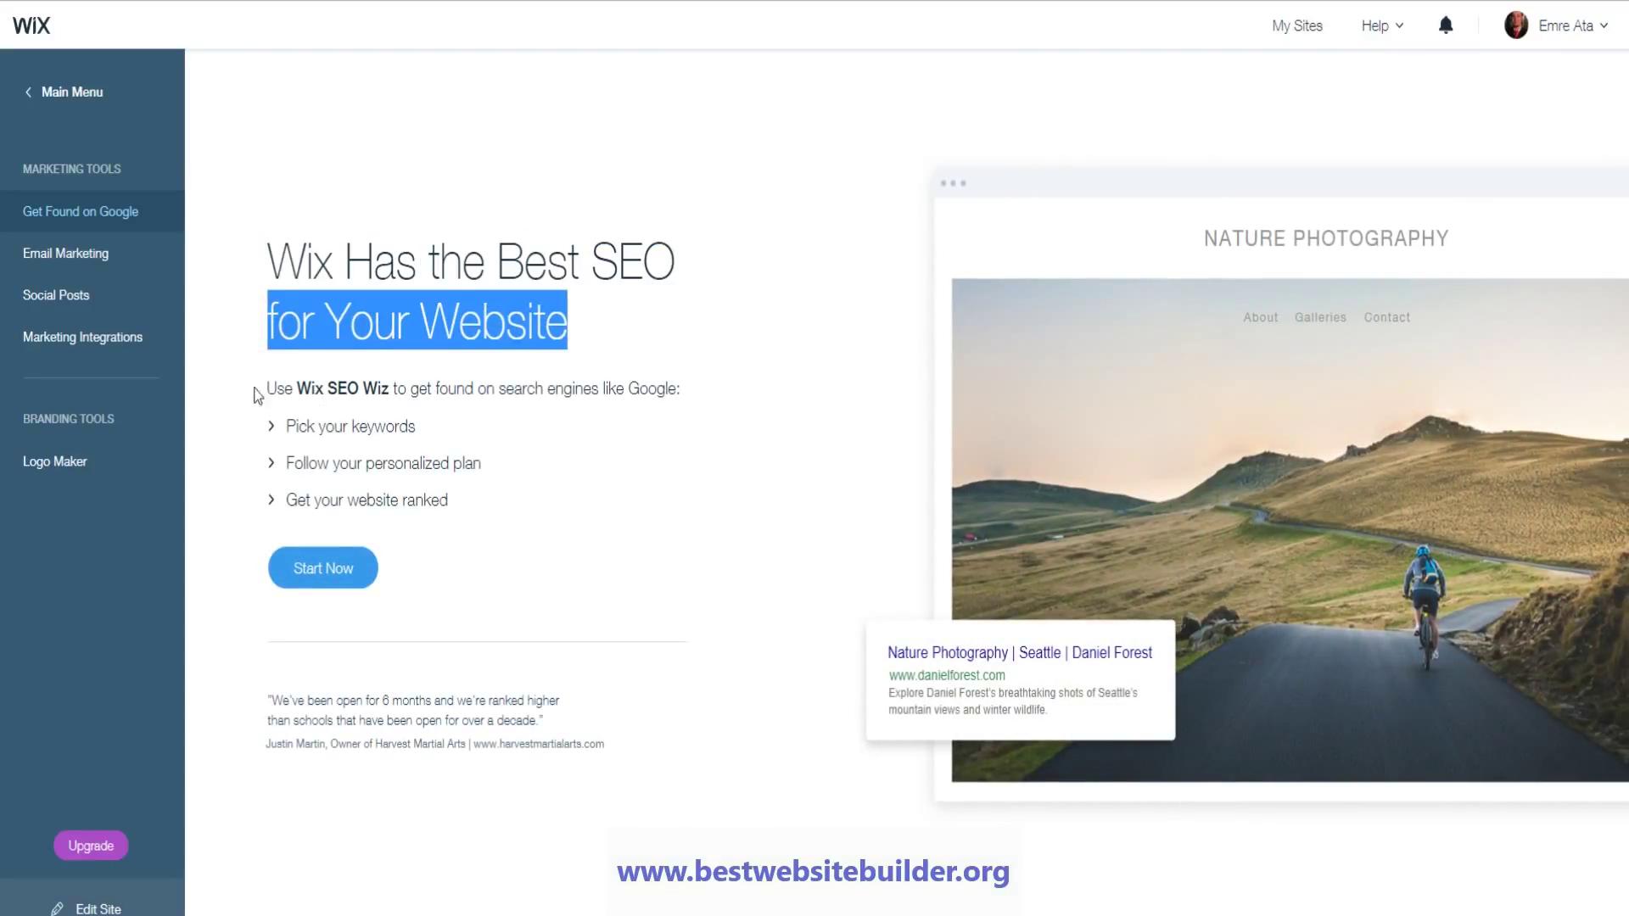
{"action": "left_click", "coordinate": [543, 538]}
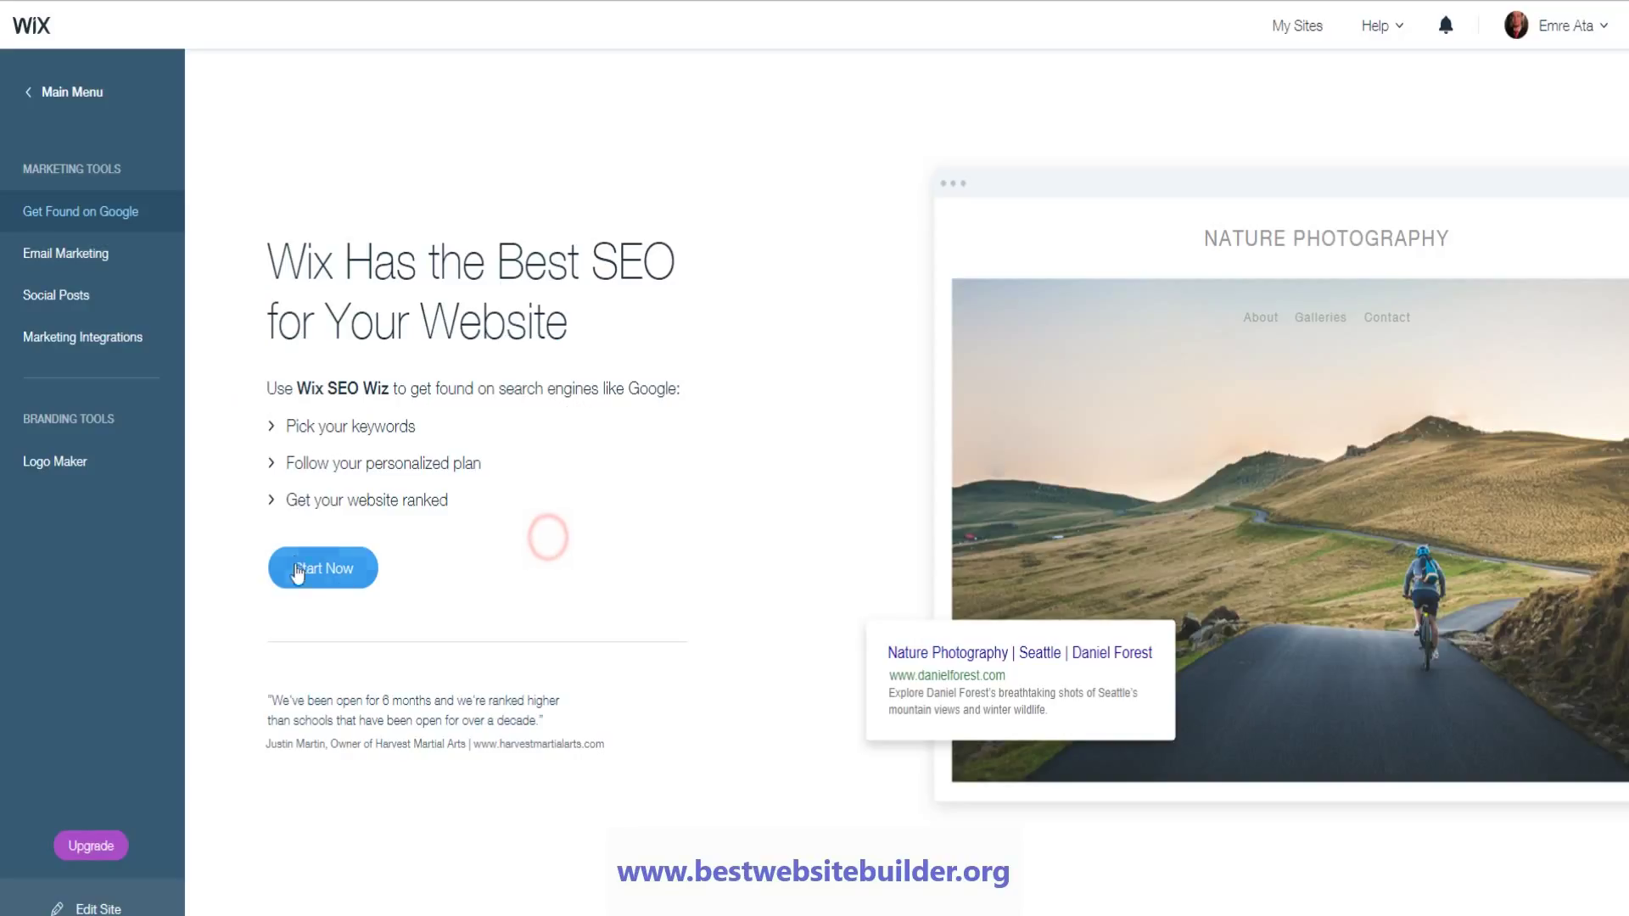
{"action": "left_click", "coordinate": [333, 570]}
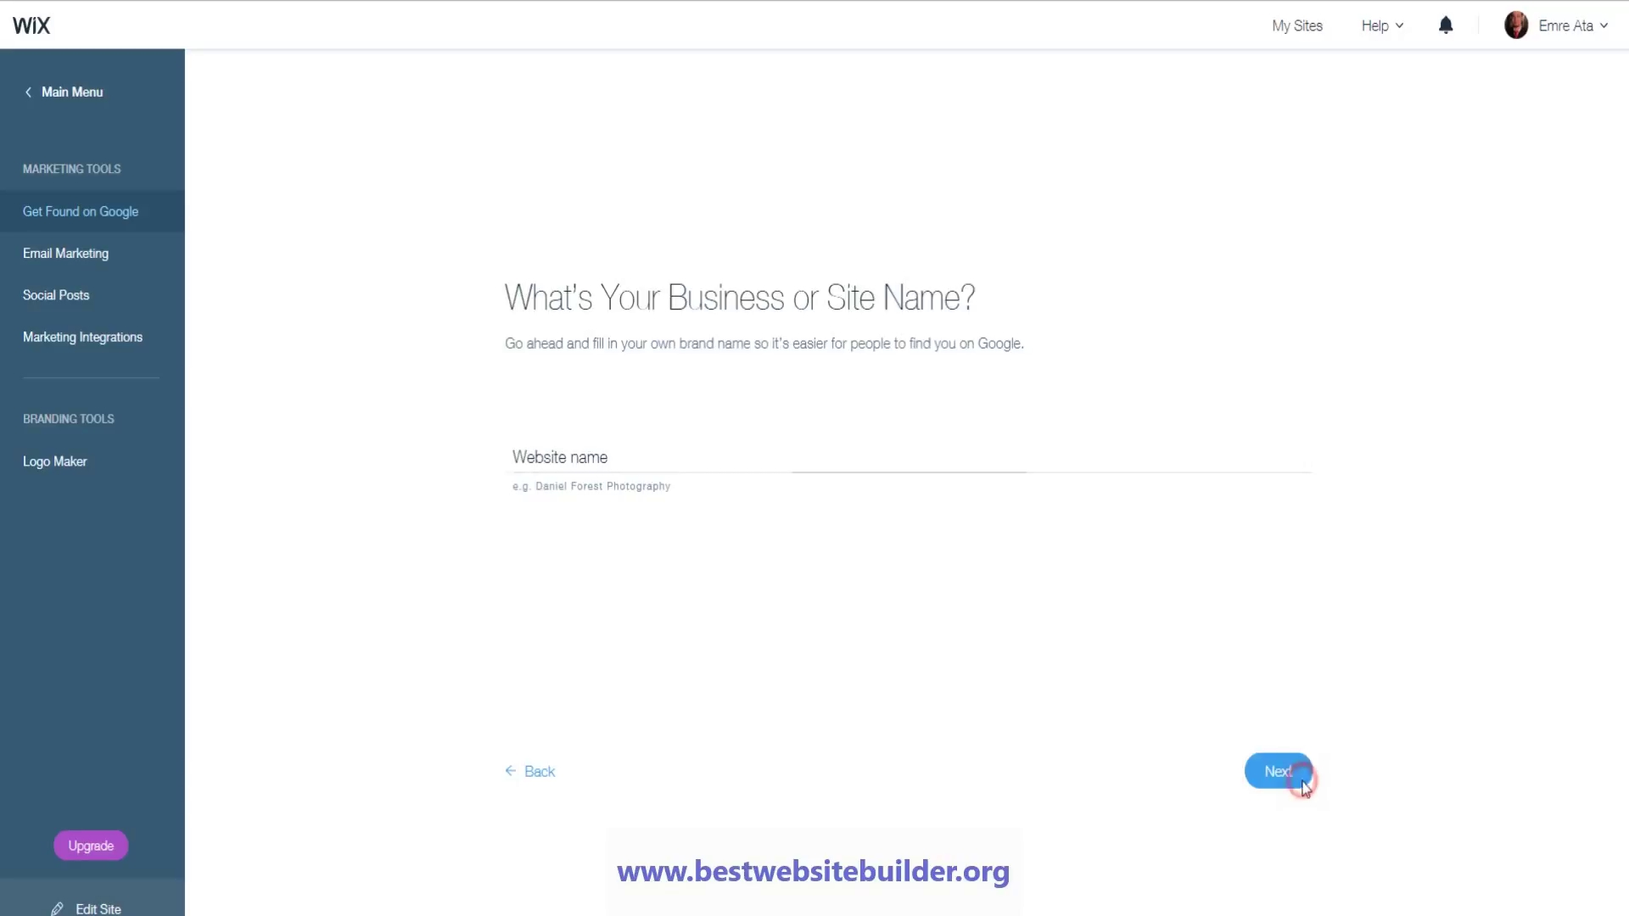
{"action": "left_click", "coordinate": [1296, 774]}
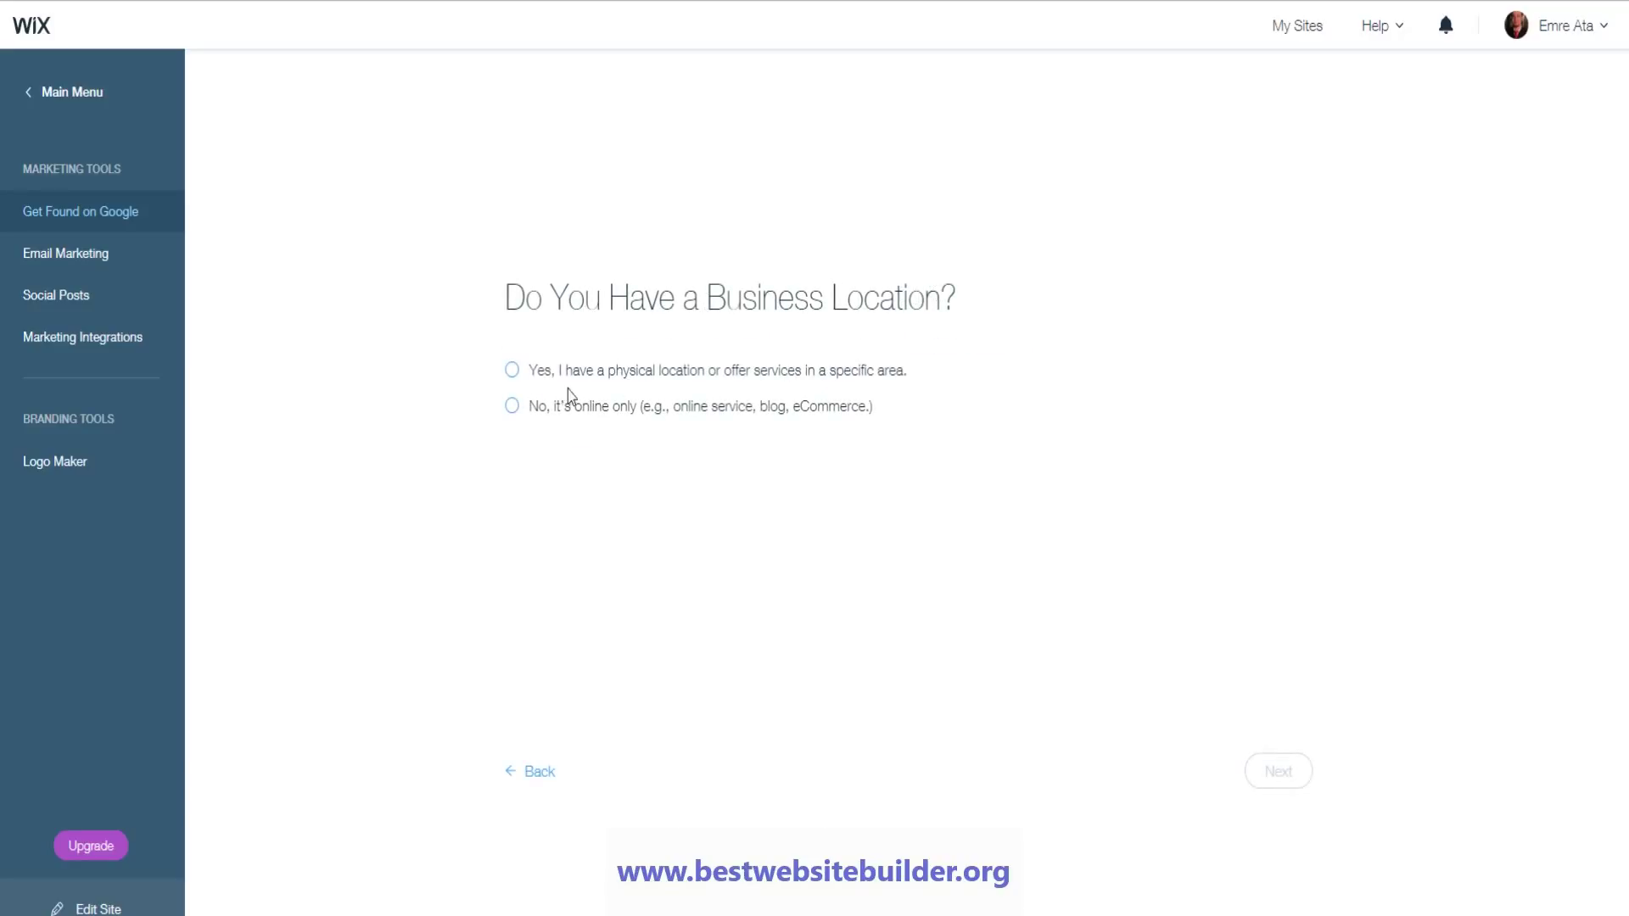
- Answer the business location question with the online-only option and continue to the keywords question
{"action": "left_click", "coordinate": [727, 371]}
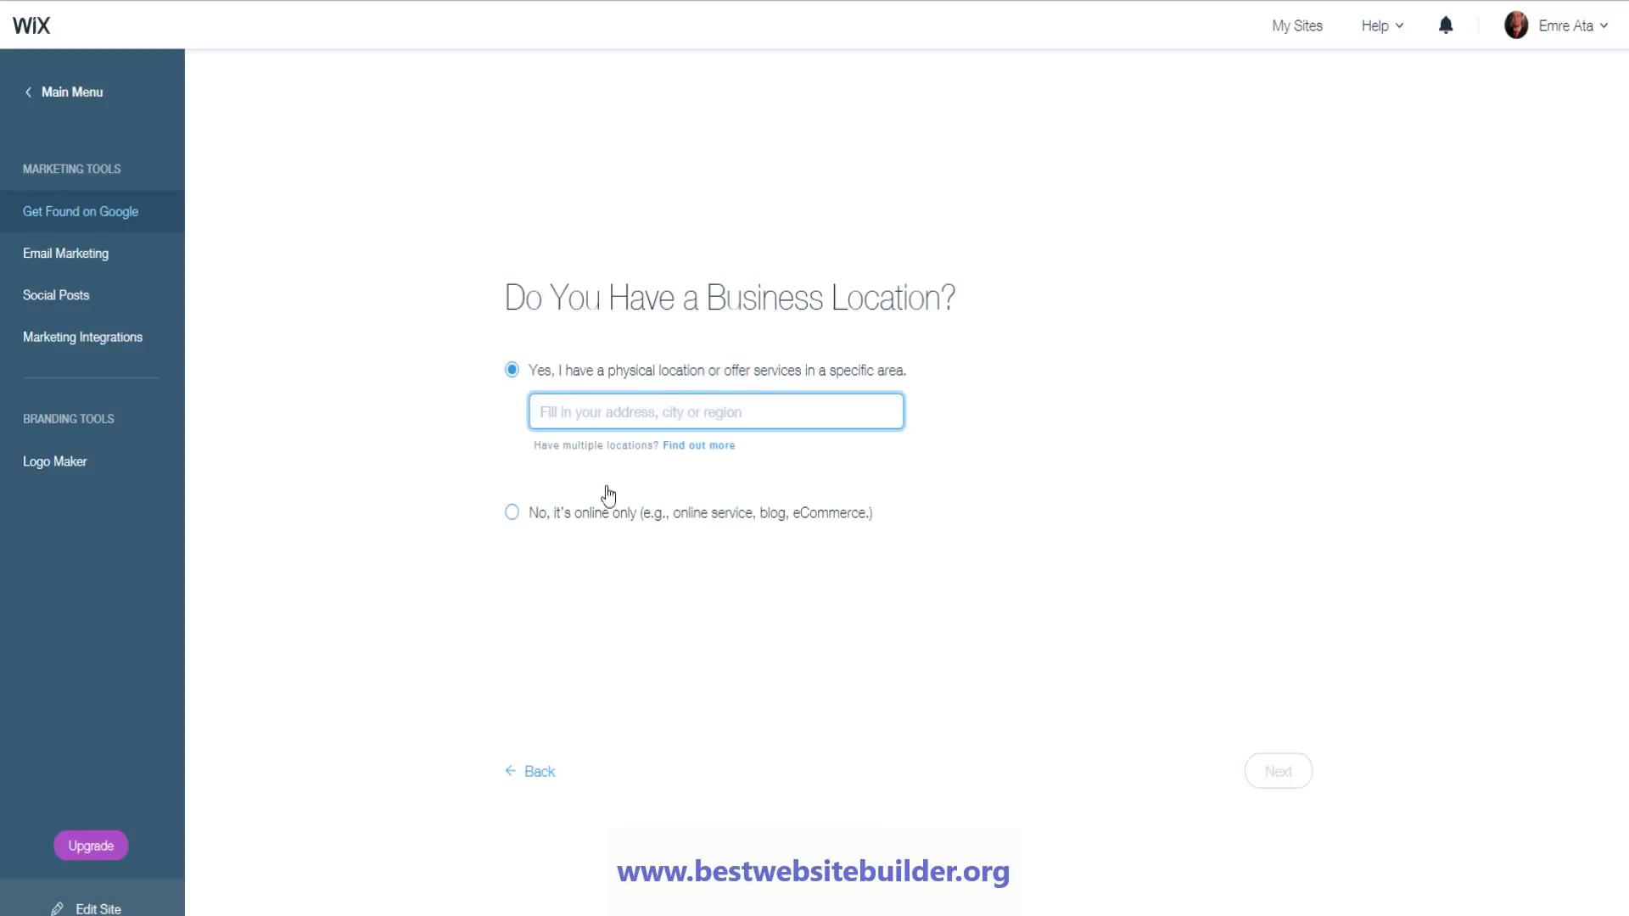
{"action": "left_click", "coordinate": [633, 516]}
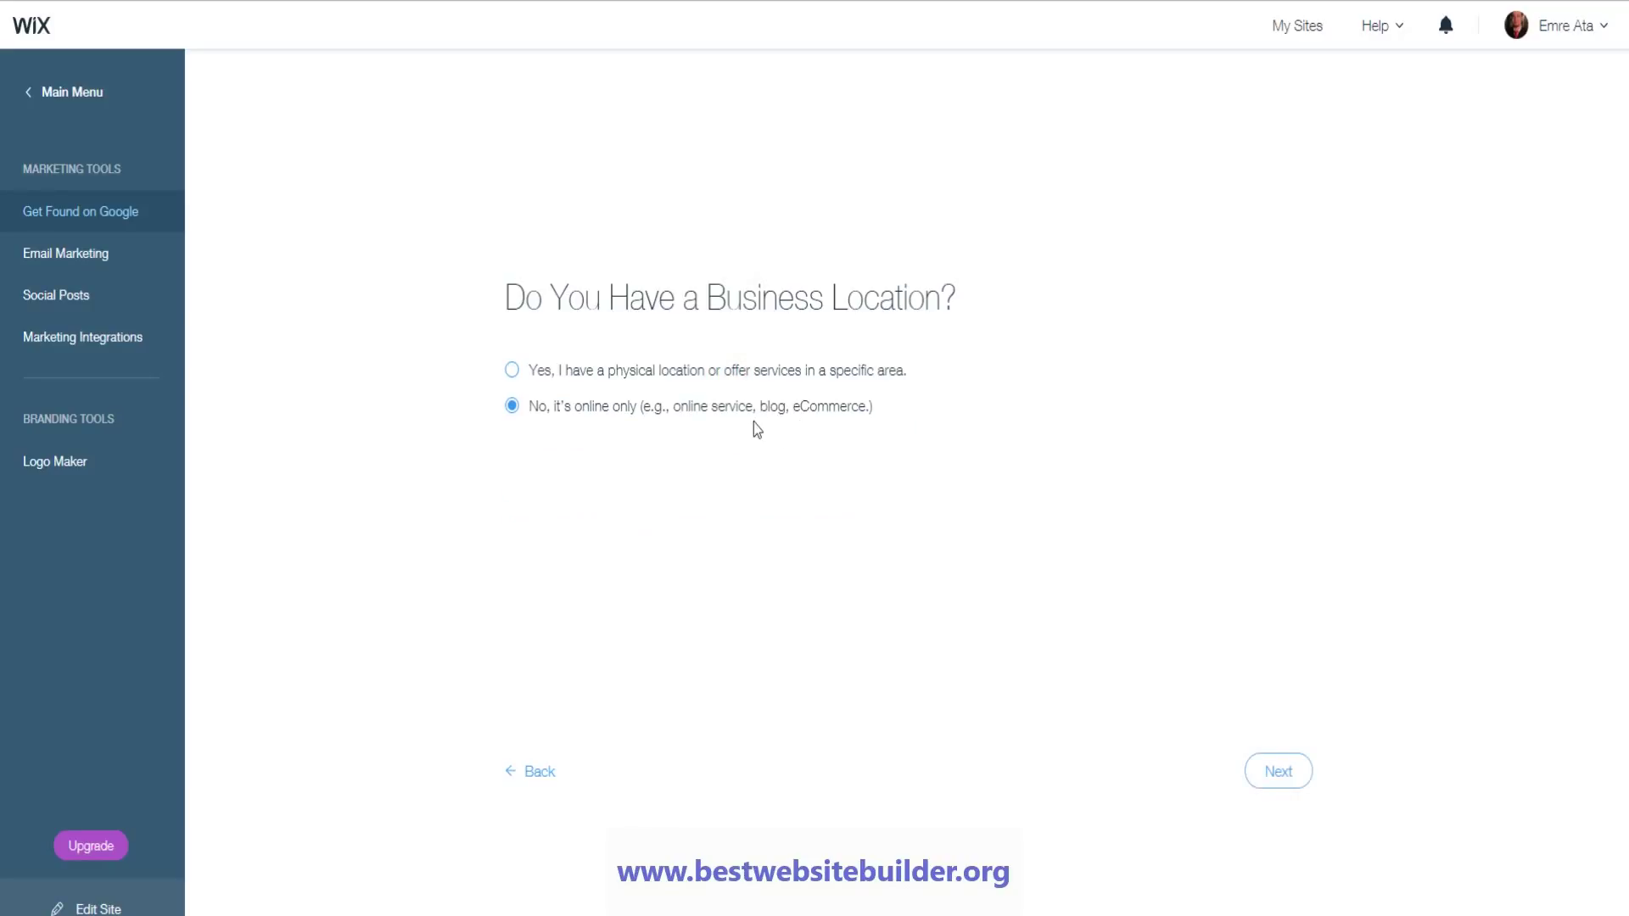
{"action": "left_click", "coordinate": [1276, 774]}
- Add "Keyword 1" and "keyword 2" as the Google search keywords and create the SEO plan
{"action": "left_click_drag", "start_coordinate": [507, 299], "coordinate": [1128, 309]}
{"action": "left_click", "coordinate": [1129, 309]}
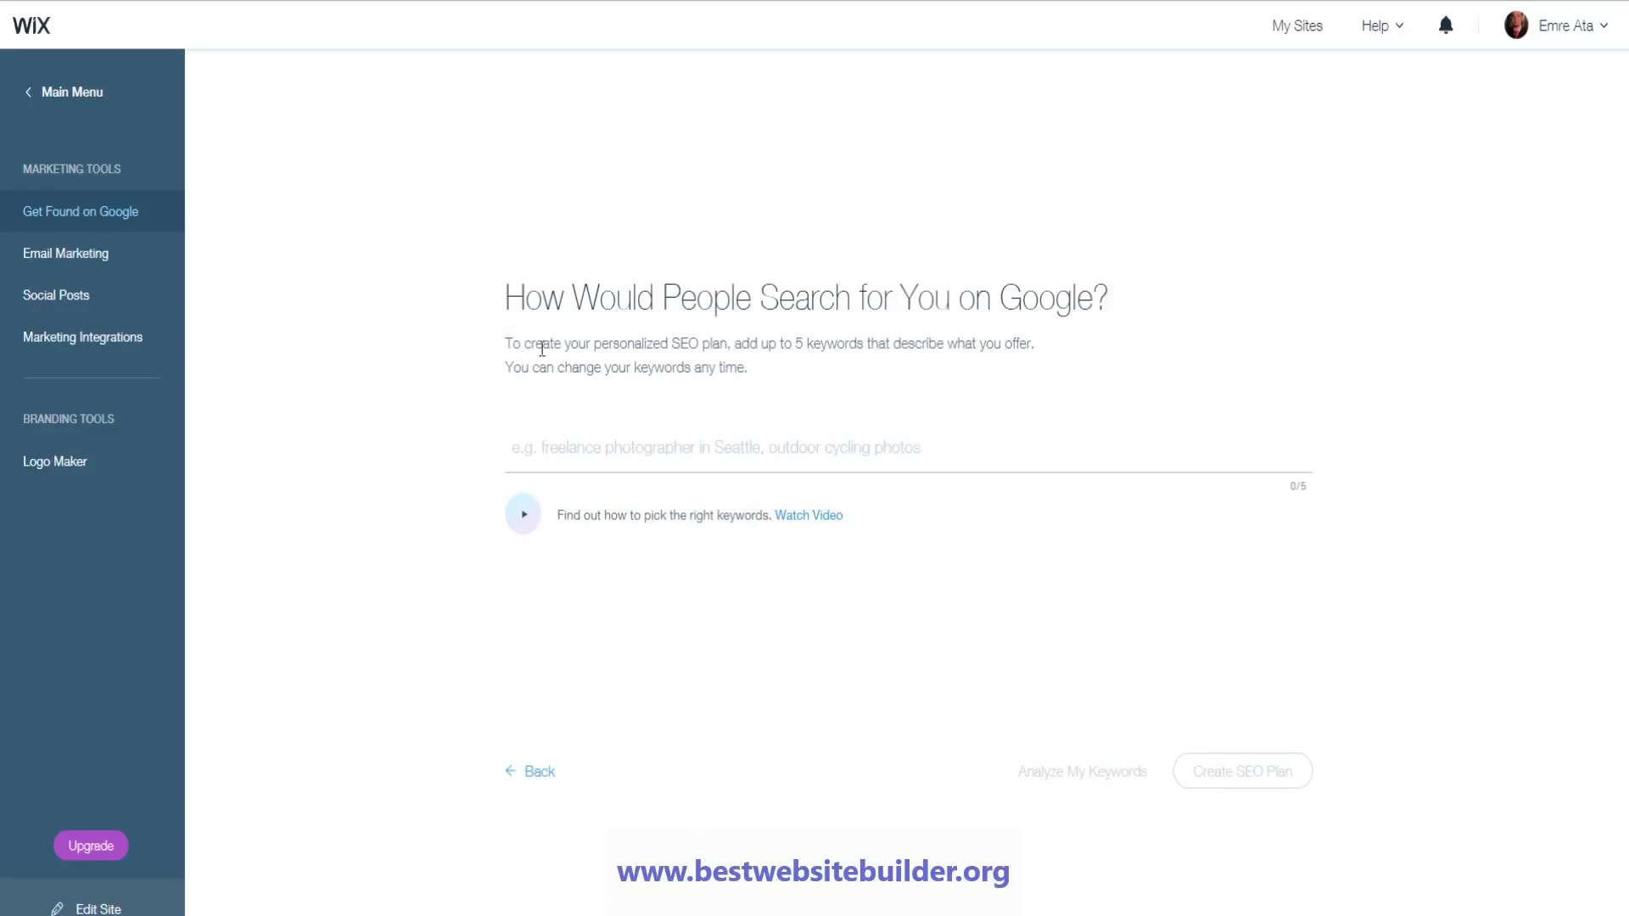
{"action": "left_click", "coordinate": [599, 436]}
{"action": "type", "text": "Key"}
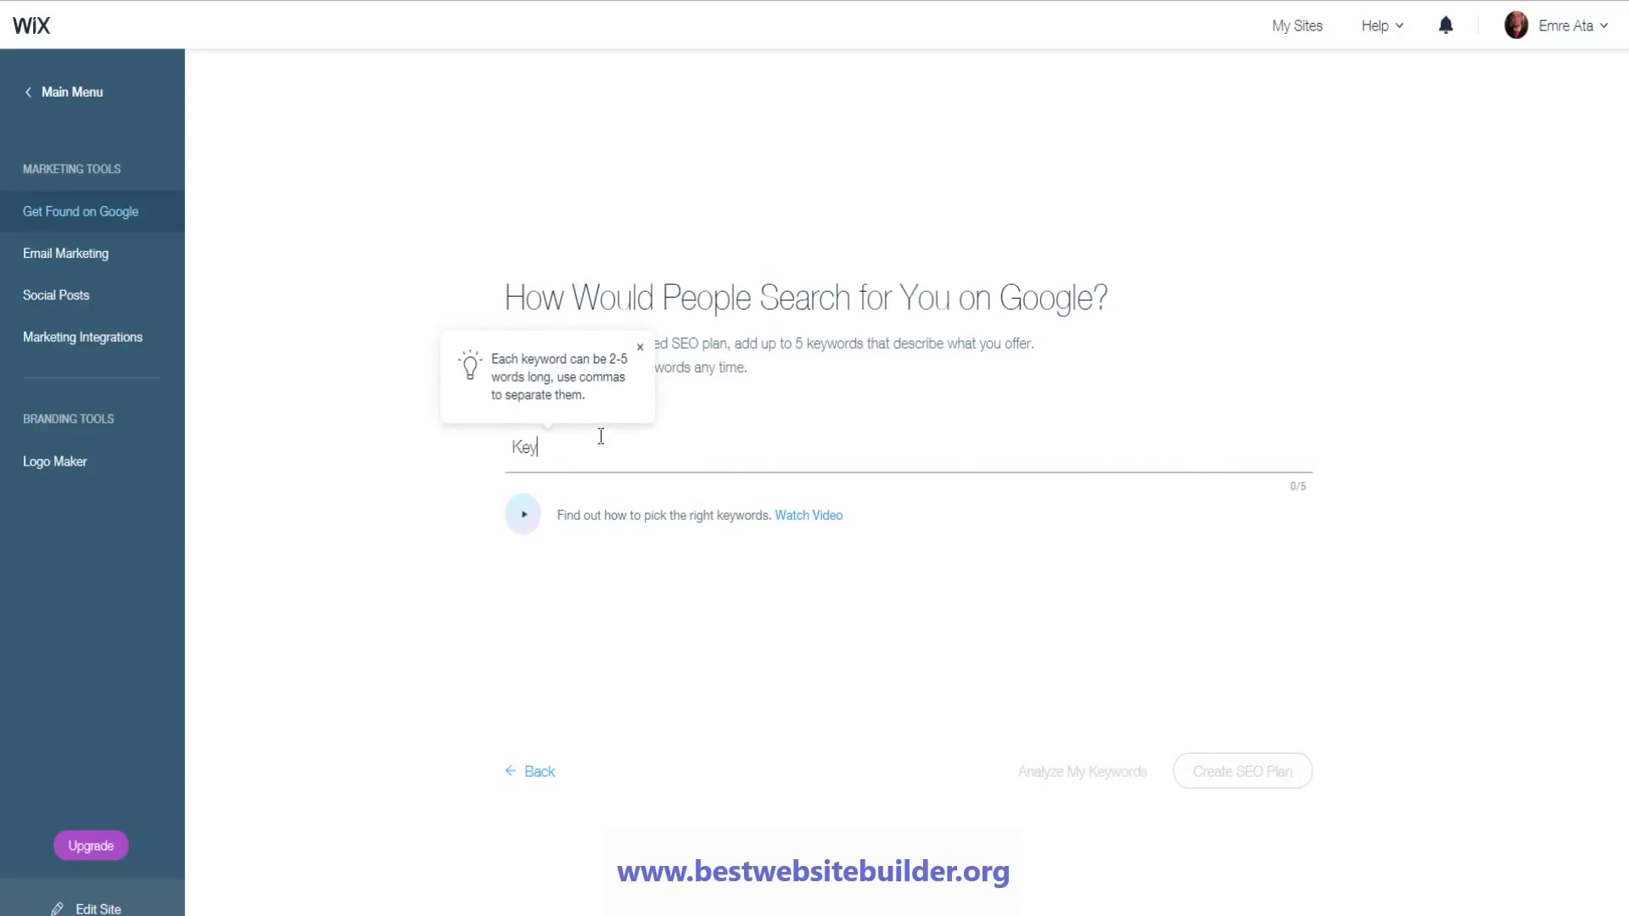
{"action": "type", "text": "word 1"}
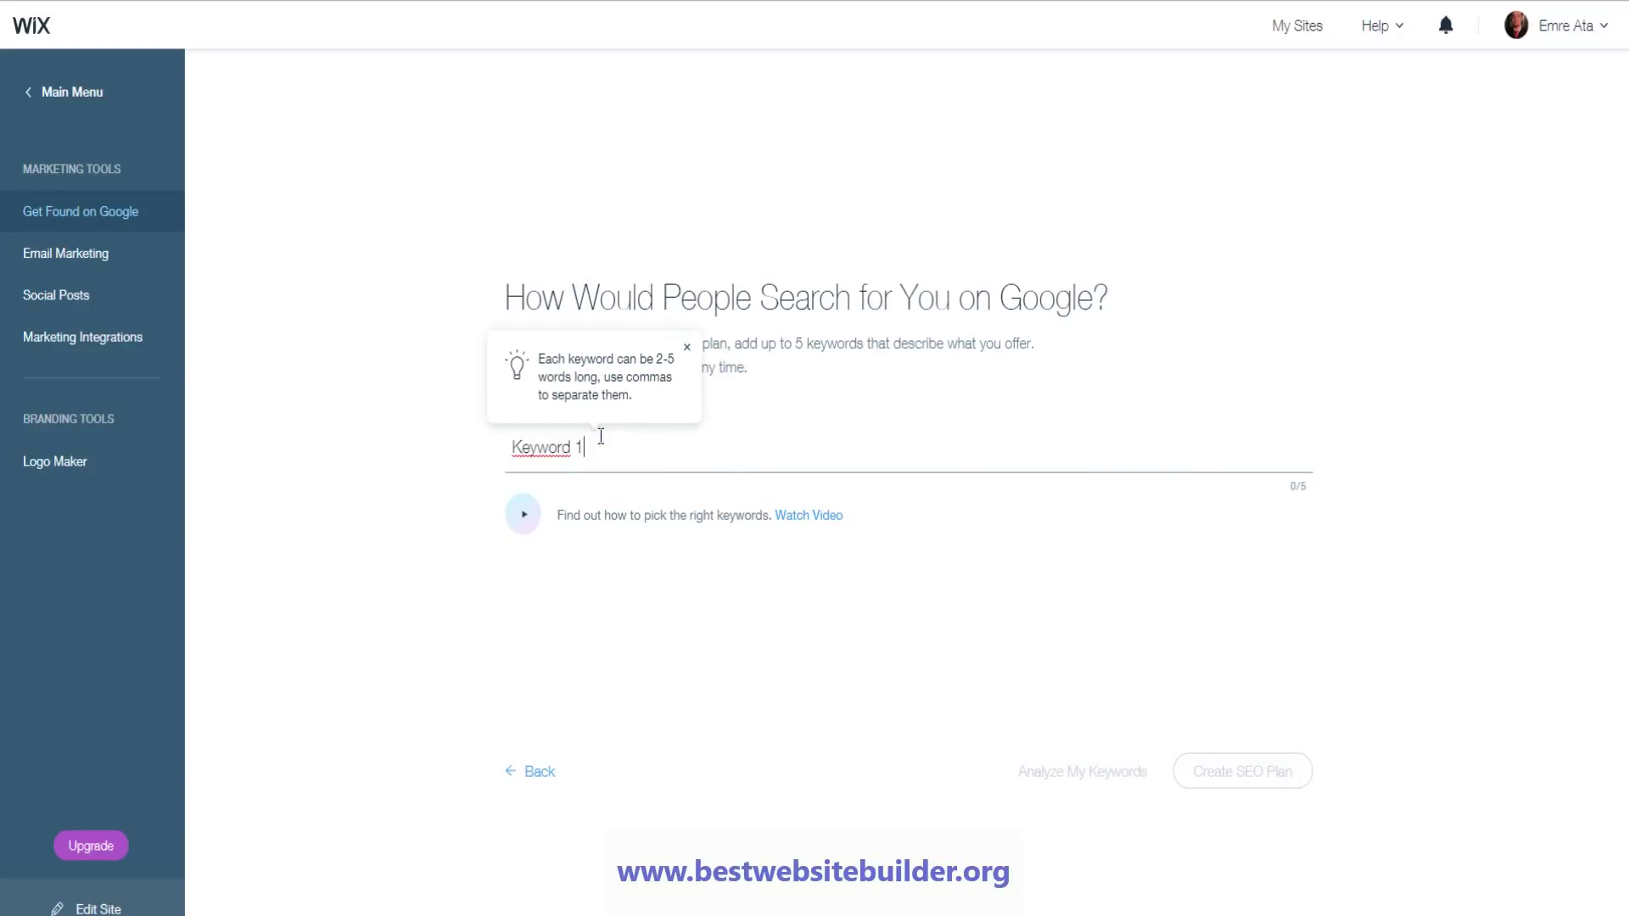
{"action": "key", "text": "Return"}
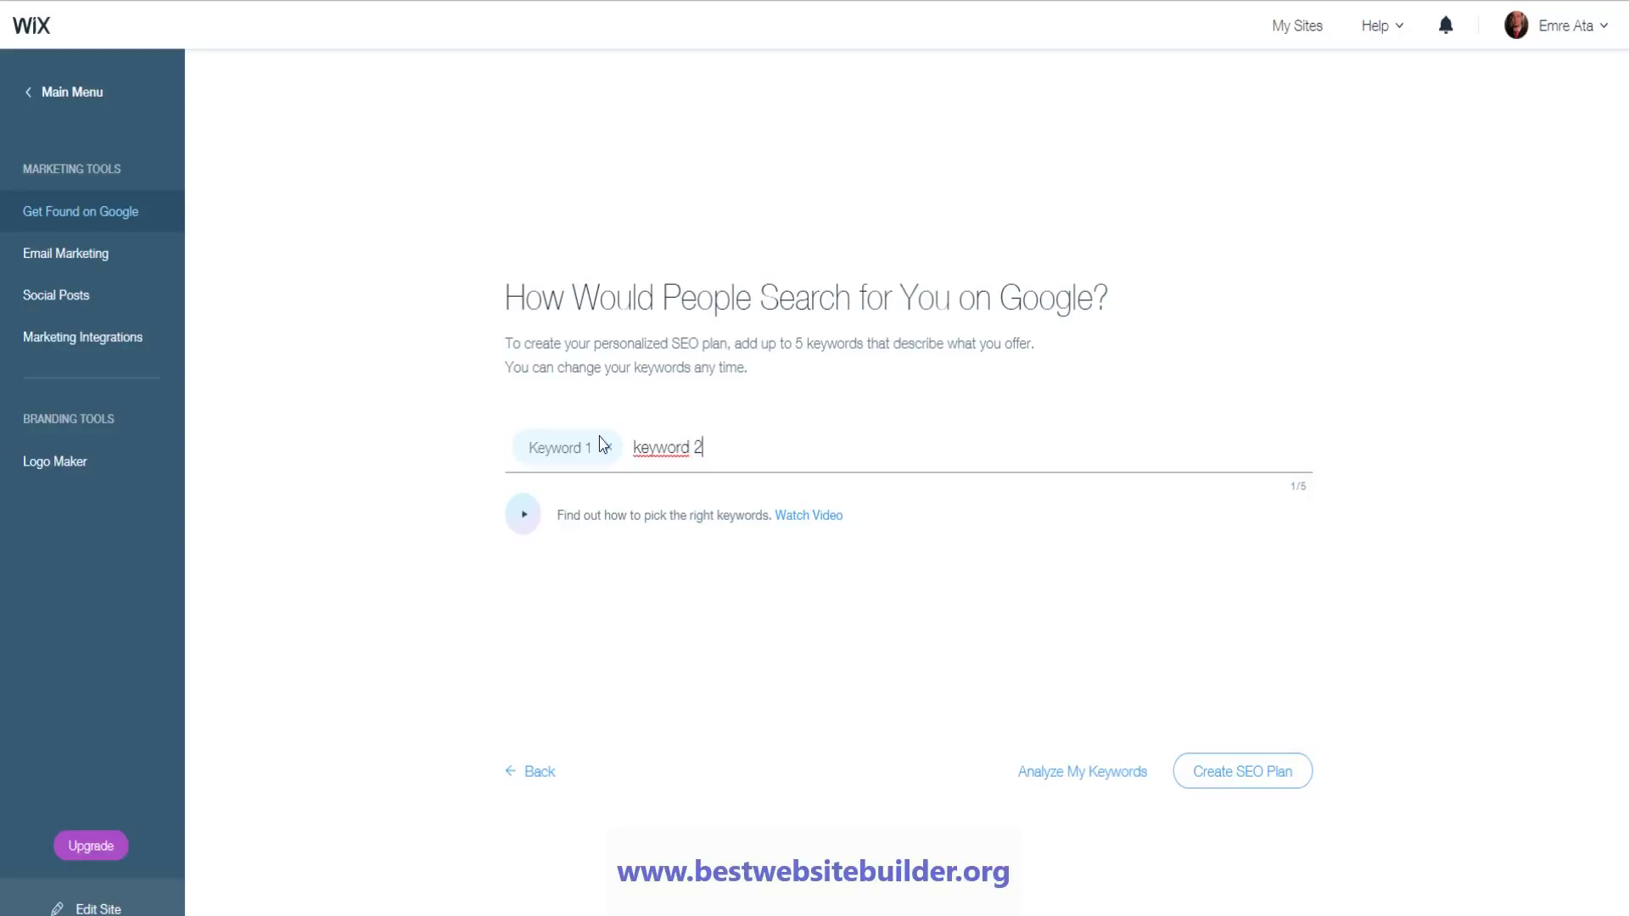
{"action": "type", "text": "keyword 2"}
{"action": "key", "text": "Return"}
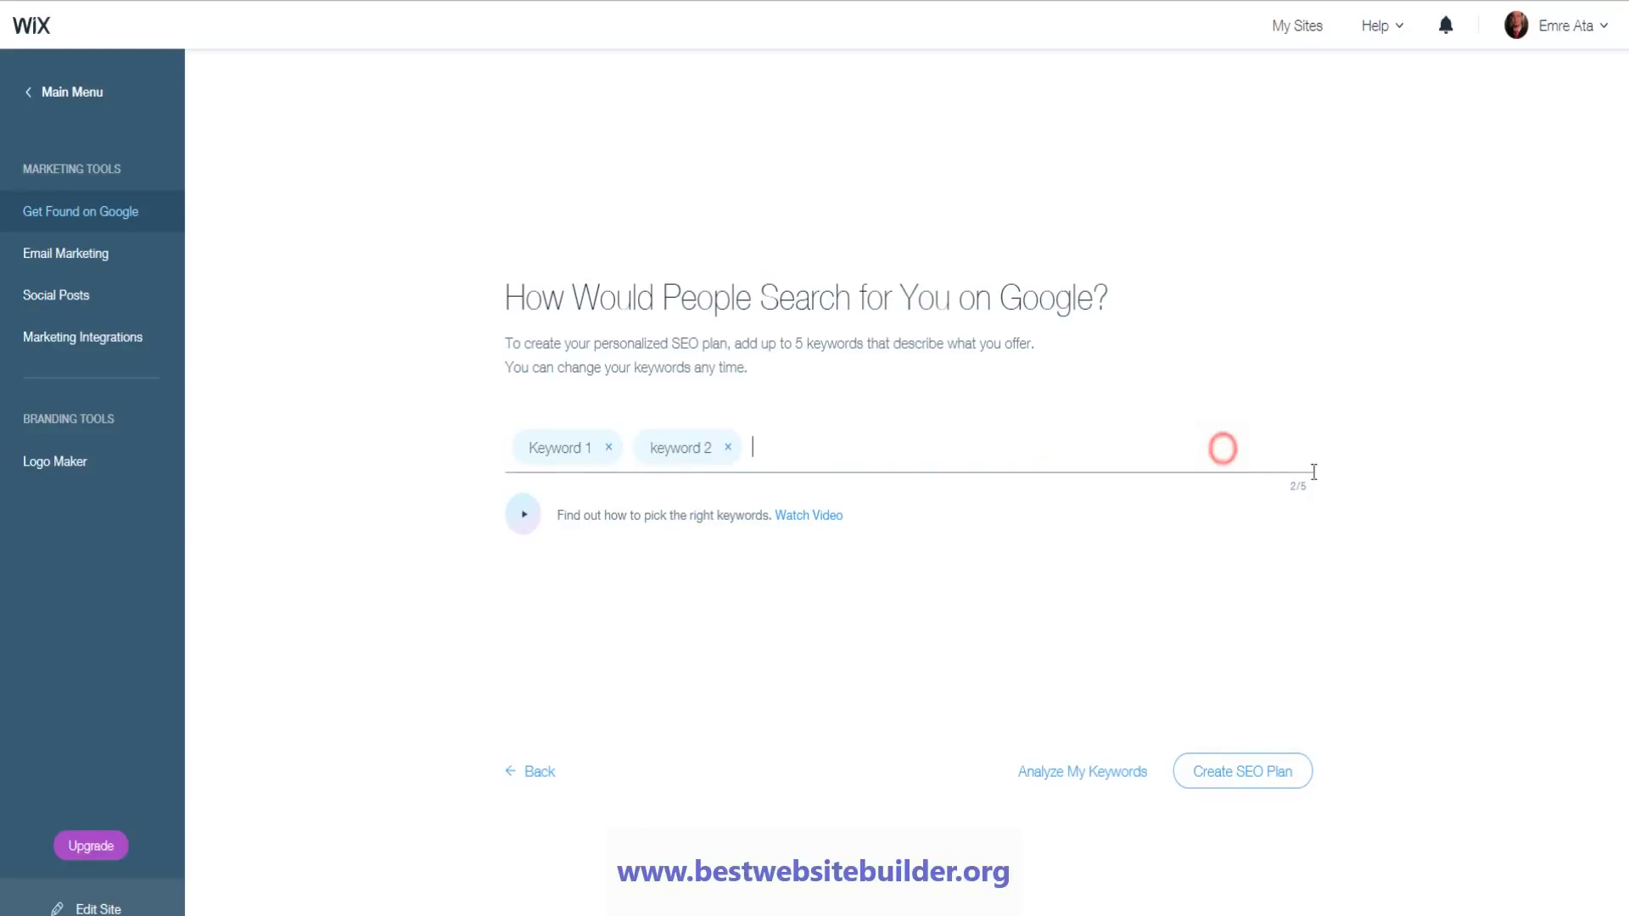
{"action": "left_click", "coordinate": [1303, 498]}
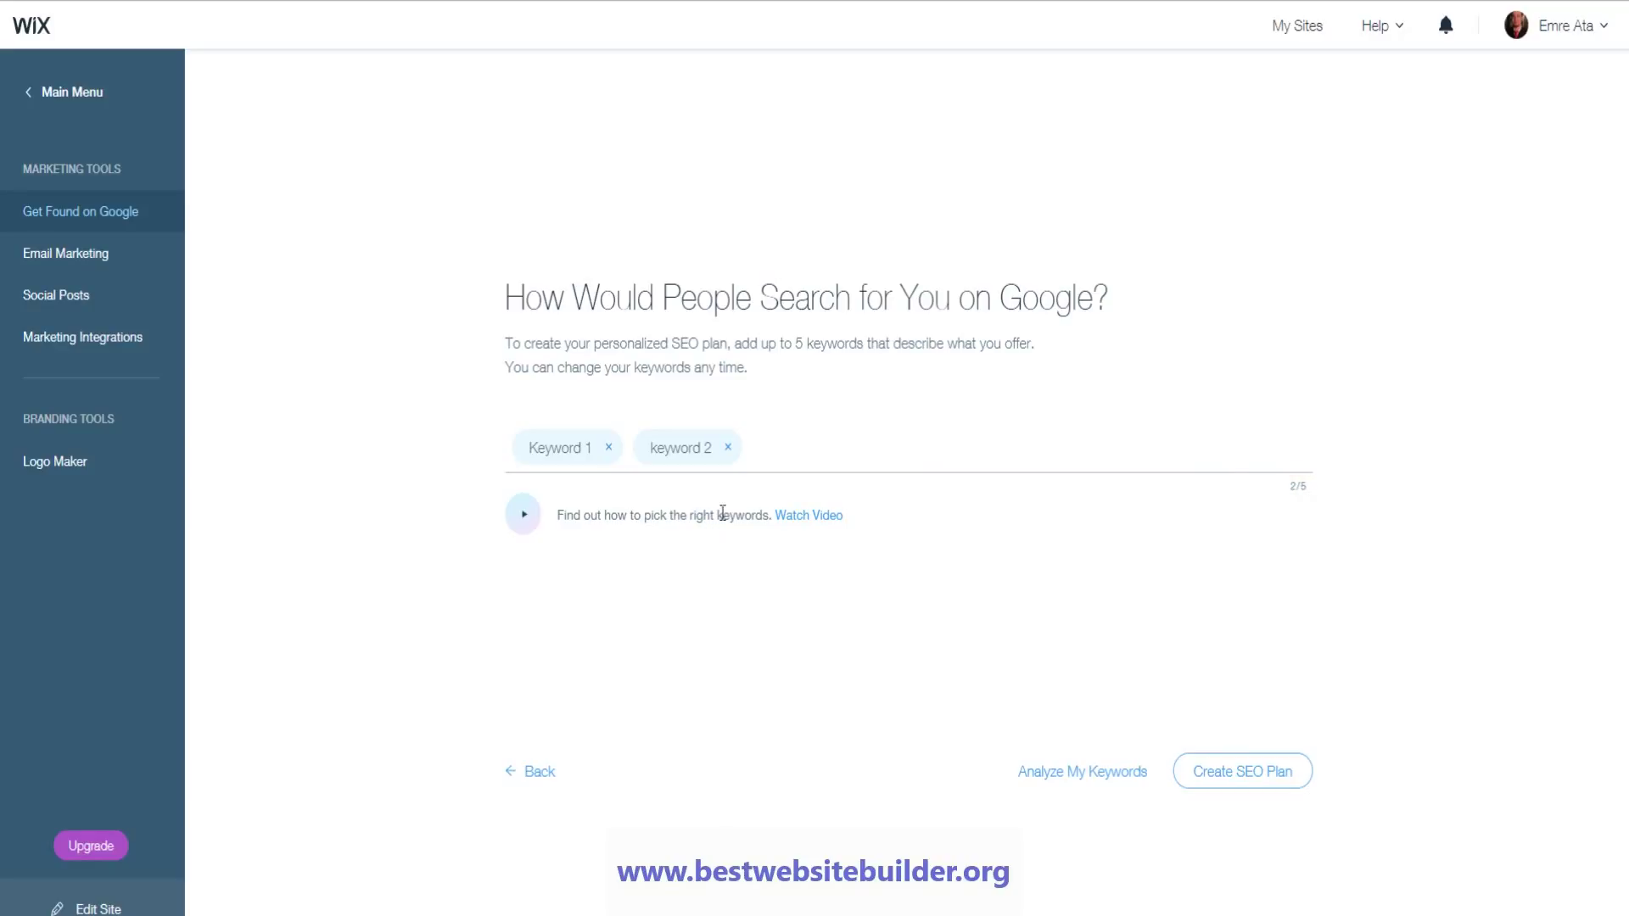
{"action": "left_click", "coordinate": [1240, 772]}
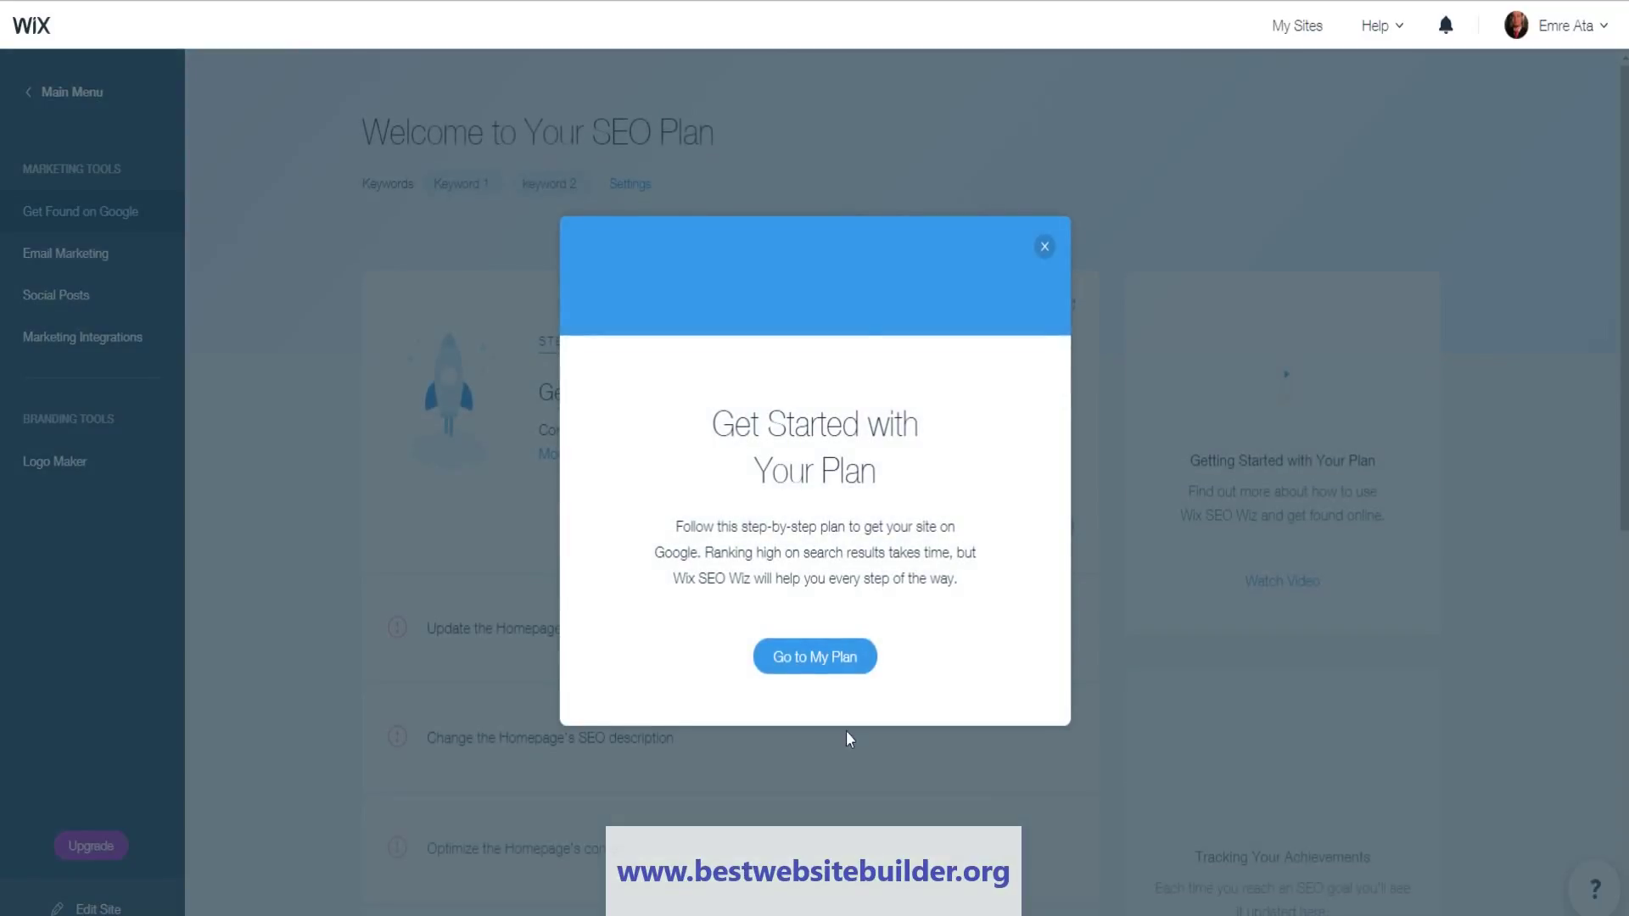
- Read the SEO plan's introduction and continue to the plan
{"action": "left_click_drag", "start_coordinate": [720, 420], "coordinate": [913, 492]}
{"action": "left_click", "coordinate": [712, 520]}
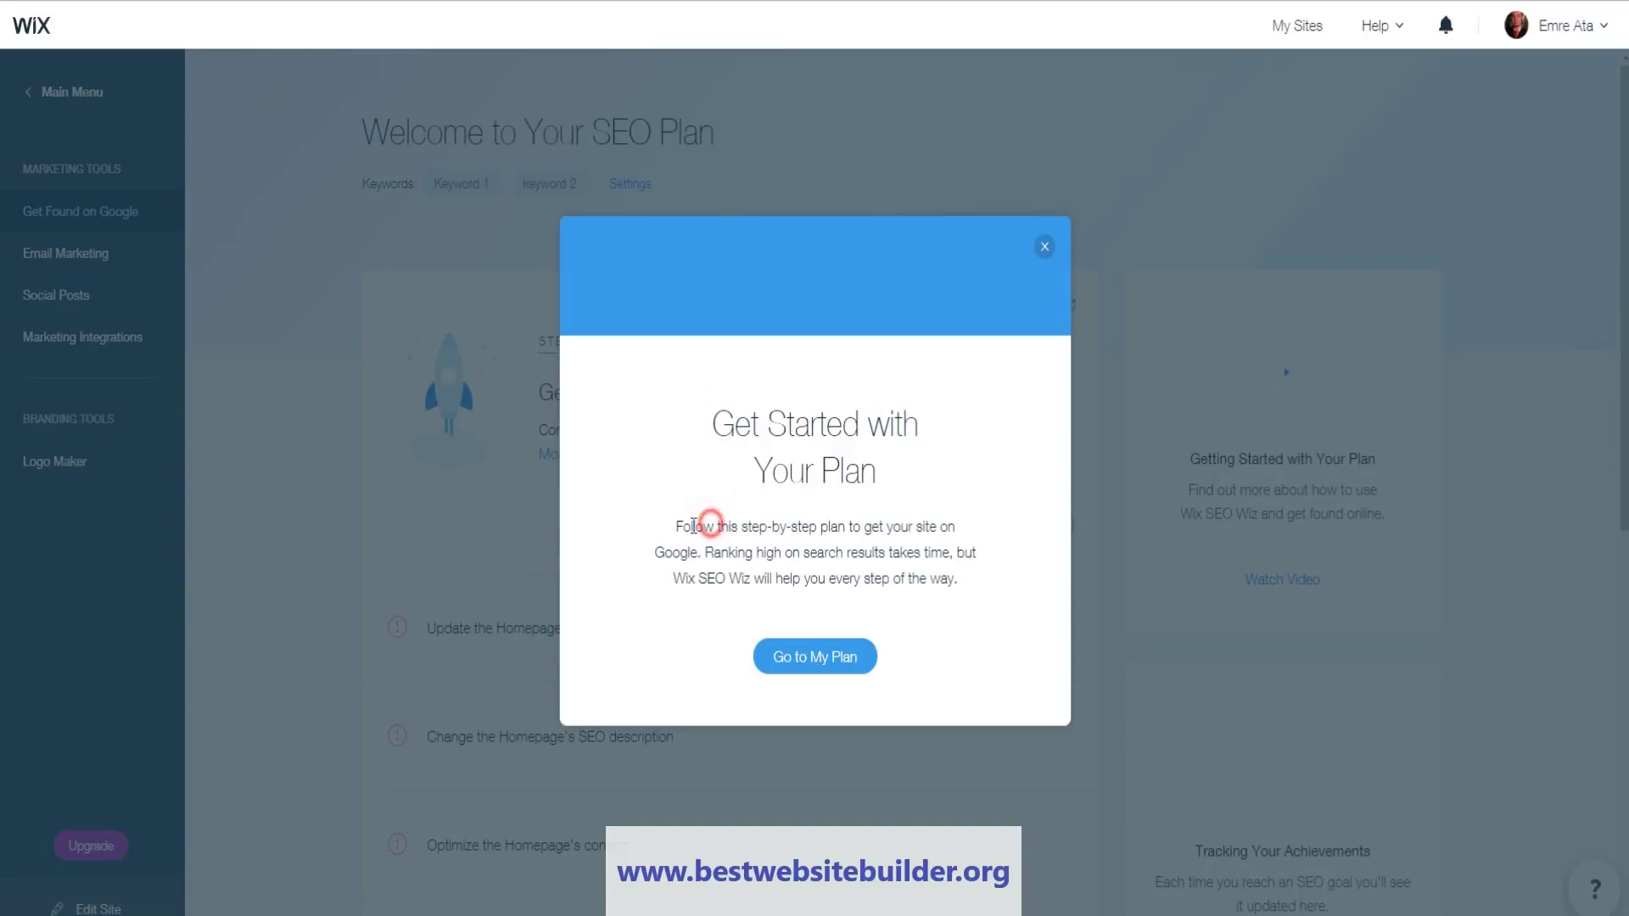
{"action": "left_click_drag", "start_coordinate": [677, 520], "coordinate": [980, 597]}
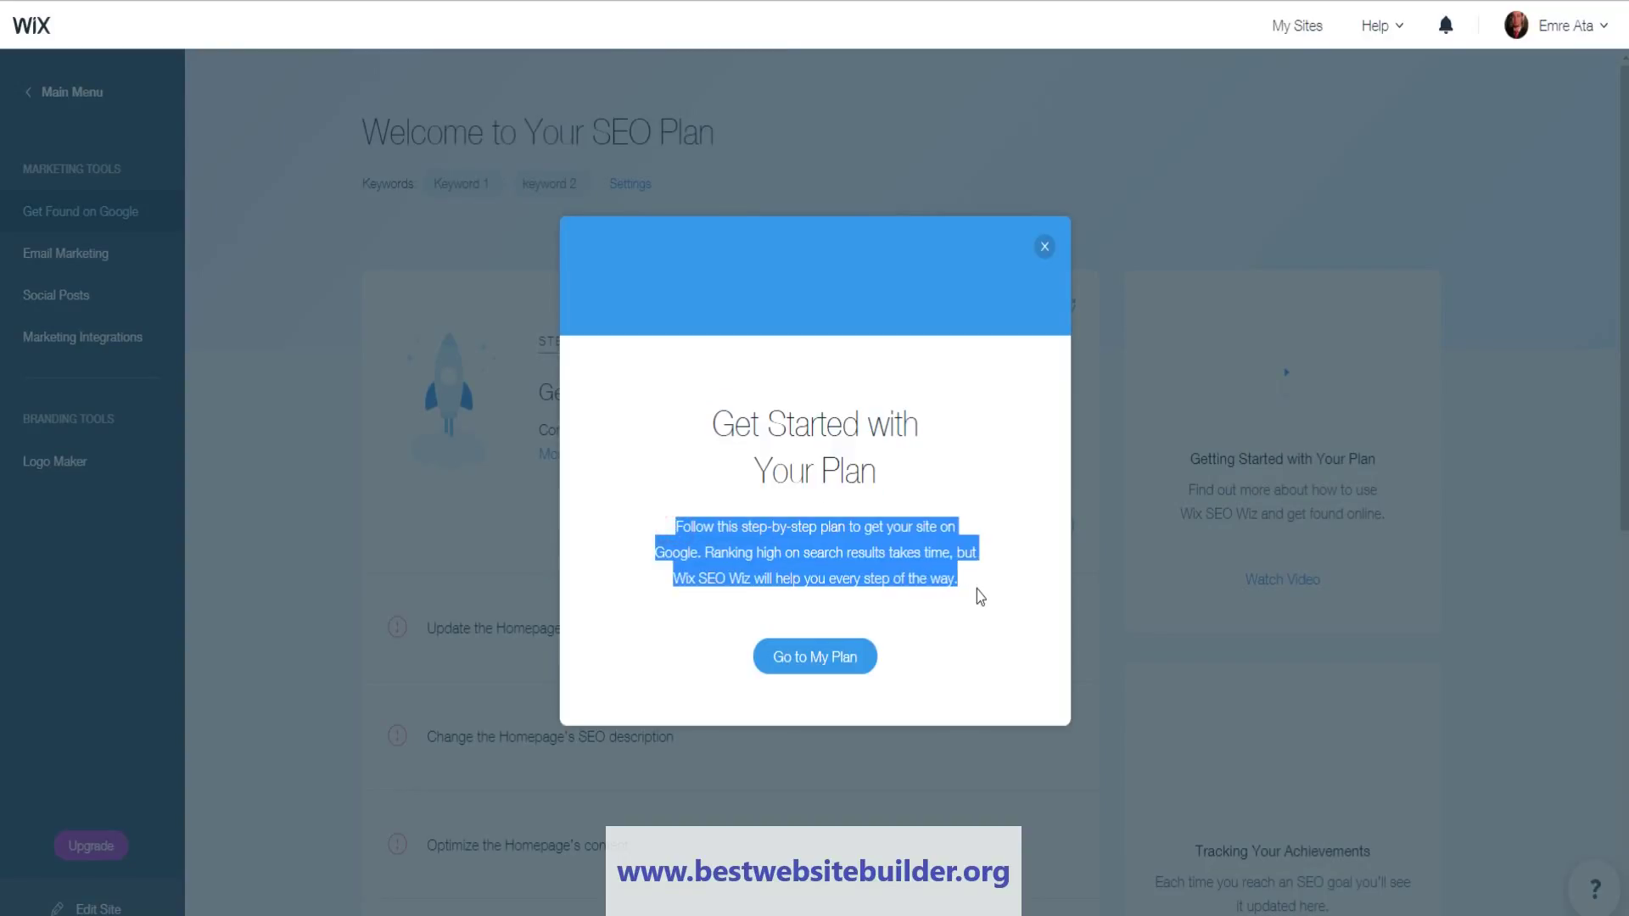
{"action": "left_click", "coordinate": [834, 659]}
- Review the checklist for getting the site listed on Google and expand the guidelines for updating the homepage's SEO title
{"action": "left_click", "coordinate": [984, 528]}
{"action": "scroll", "coordinate": [704, 594], "scroll_direction": "down", "scroll_amount": 5}
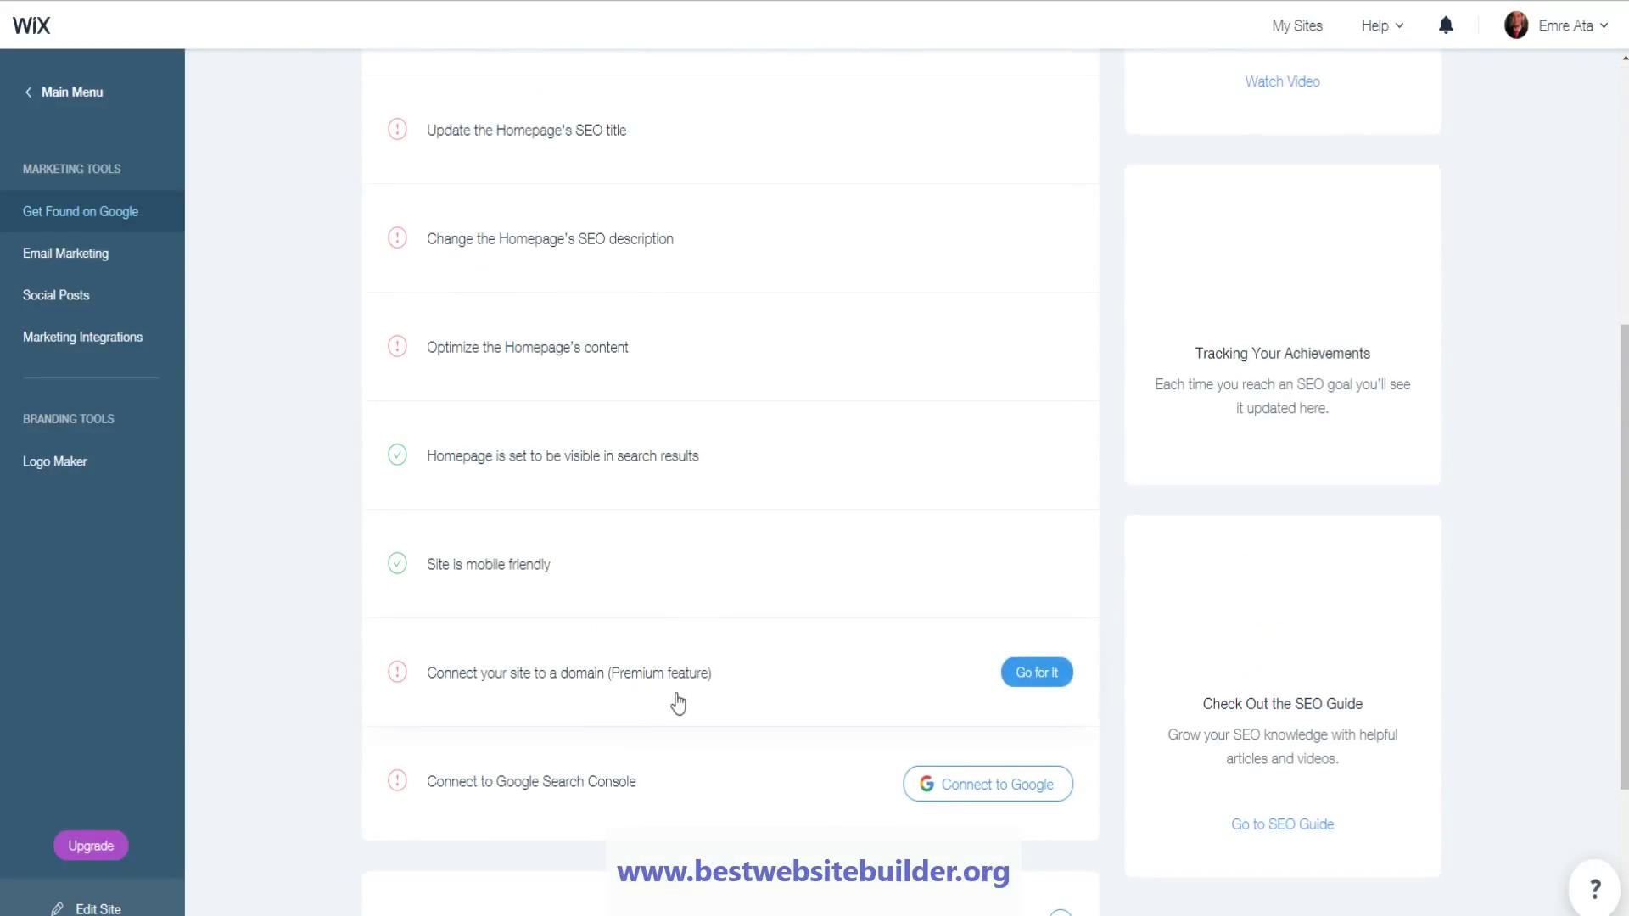
{"action": "scroll", "coordinate": [521, 560], "scroll_direction": "up", "scroll_amount": 5}
{"action": "left_click", "coordinate": [584, 633]}
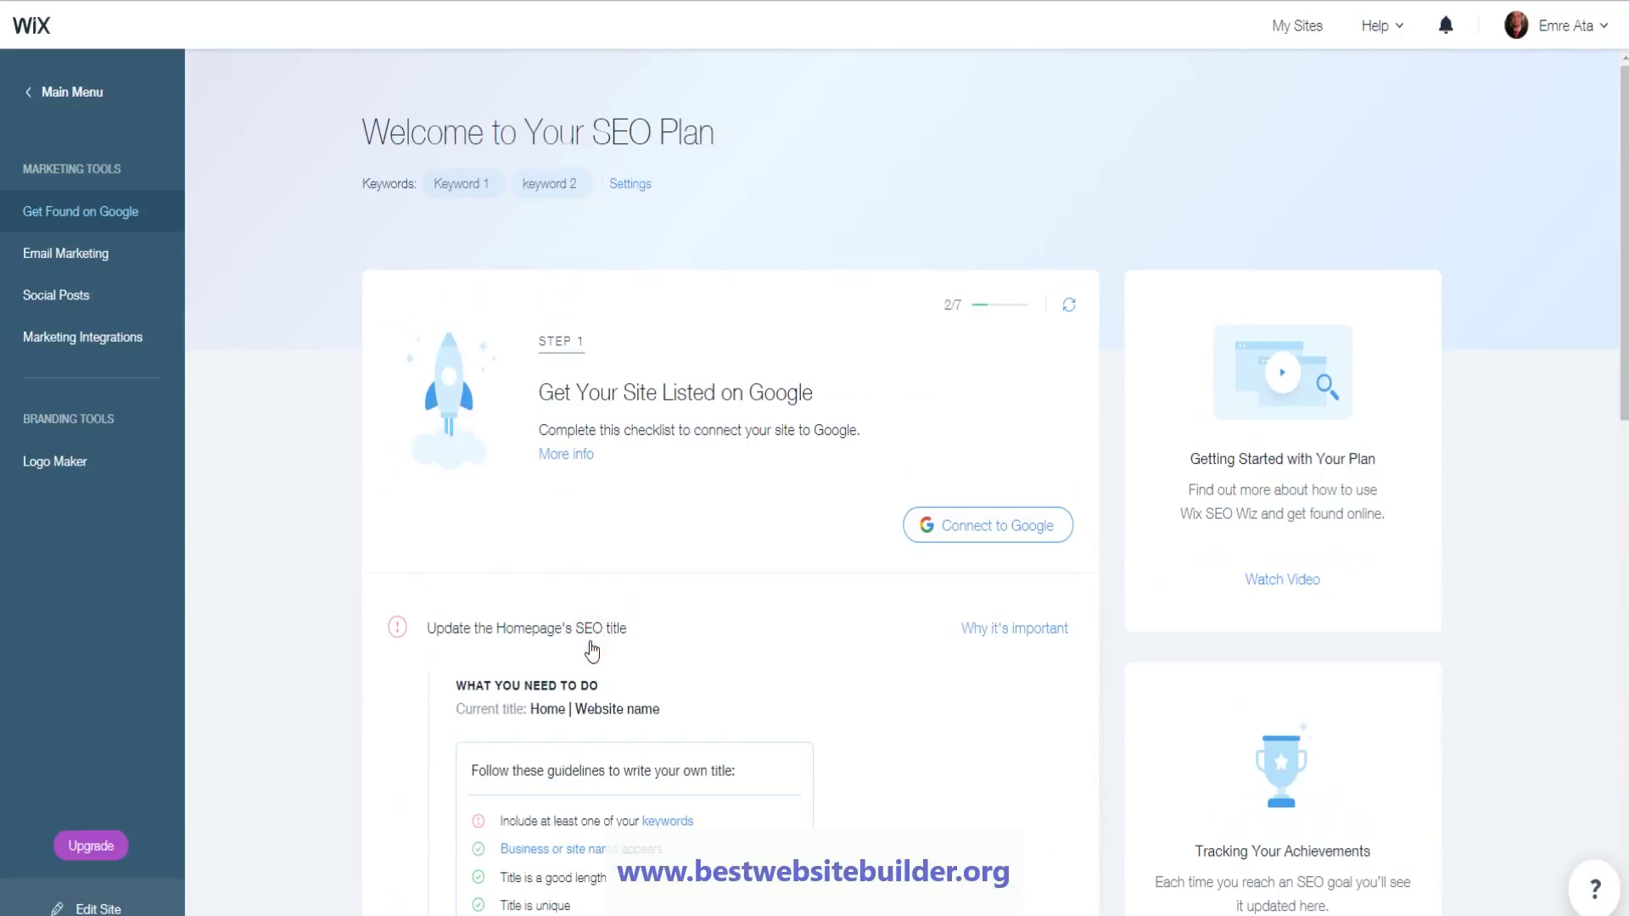
{"action": "mouse_move", "coordinate": [674, 352]}
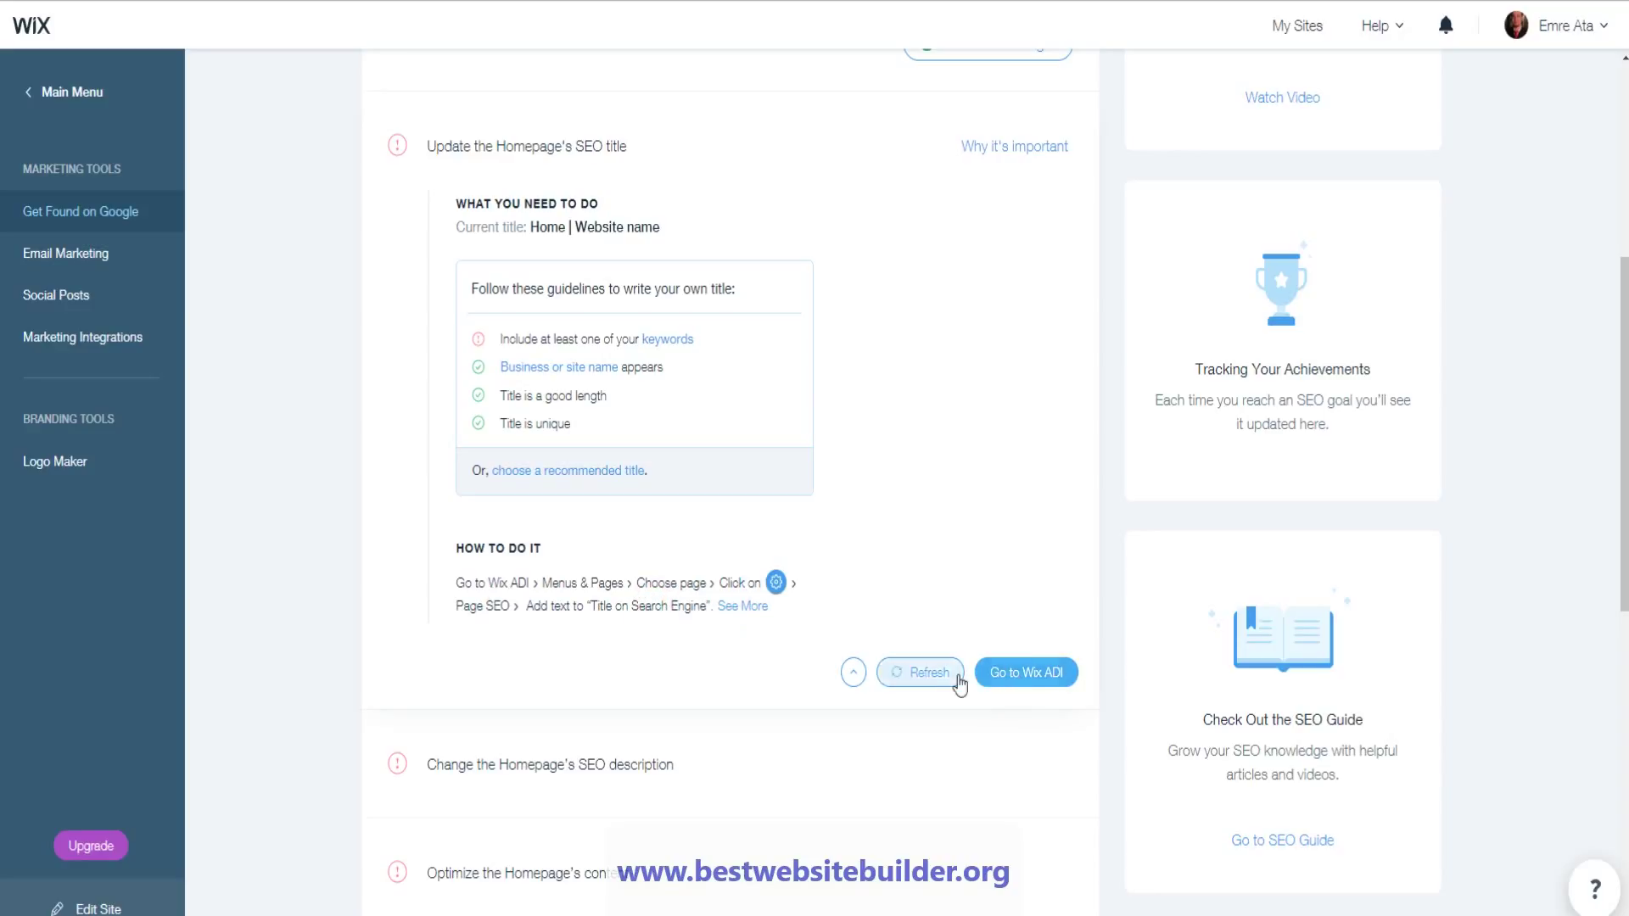
- Return from the SEO plan to the Wix ADI editor without reloading it, and close the Home SEO settings, page list and auto-save notice
{"action": "left_click", "coordinate": [1010, 677]}
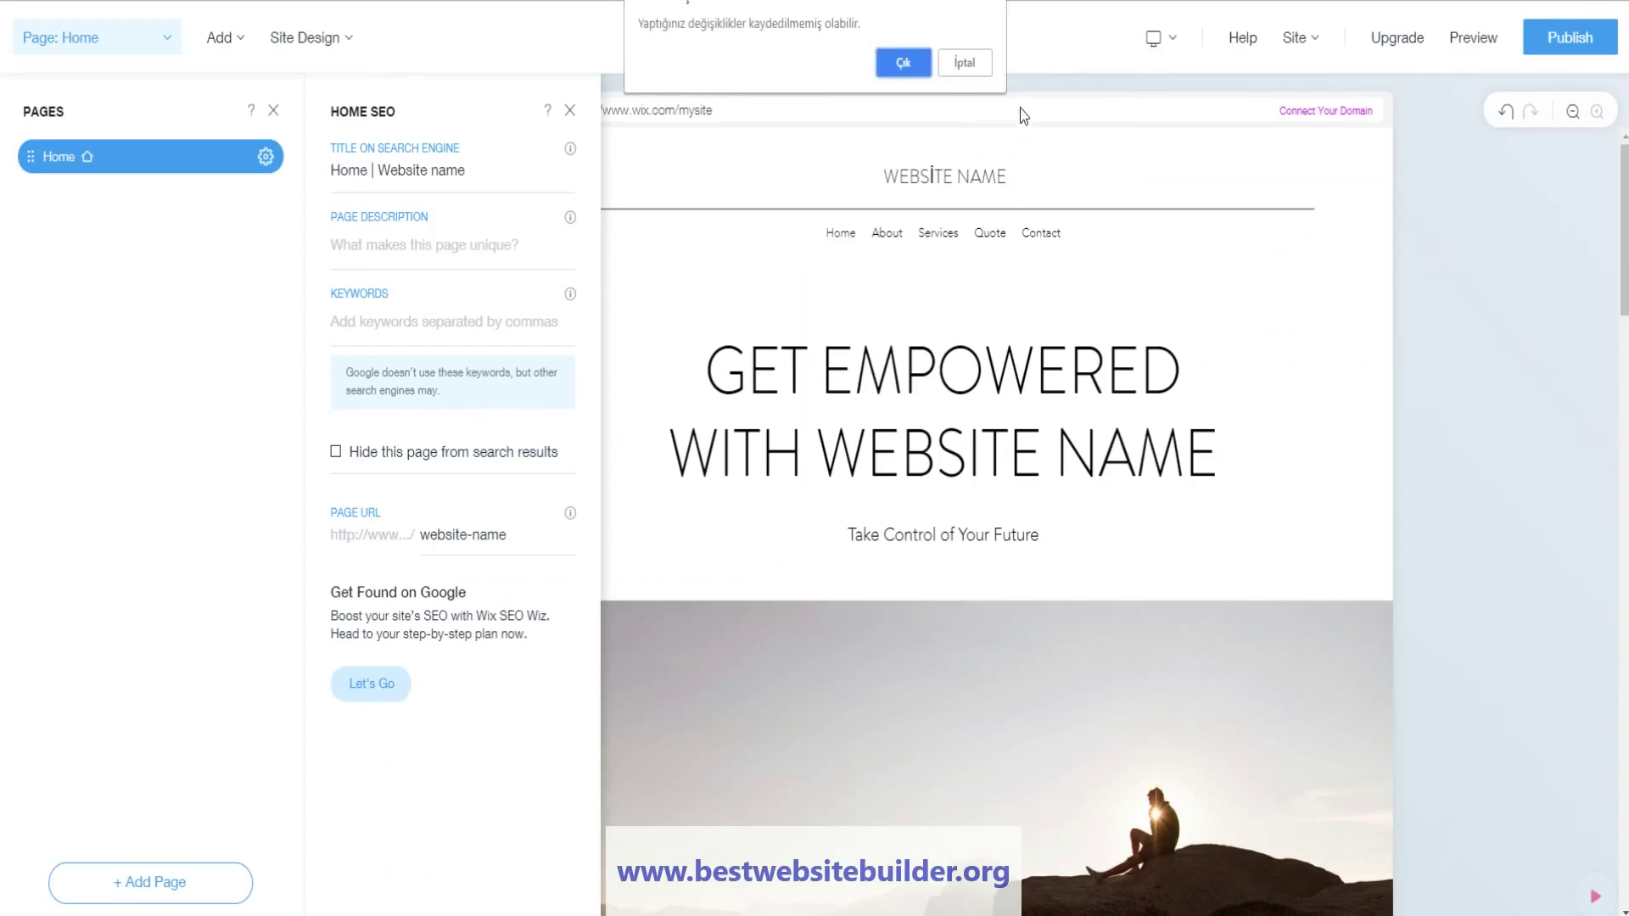
{"action": "left_click", "coordinate": [977, 67]}
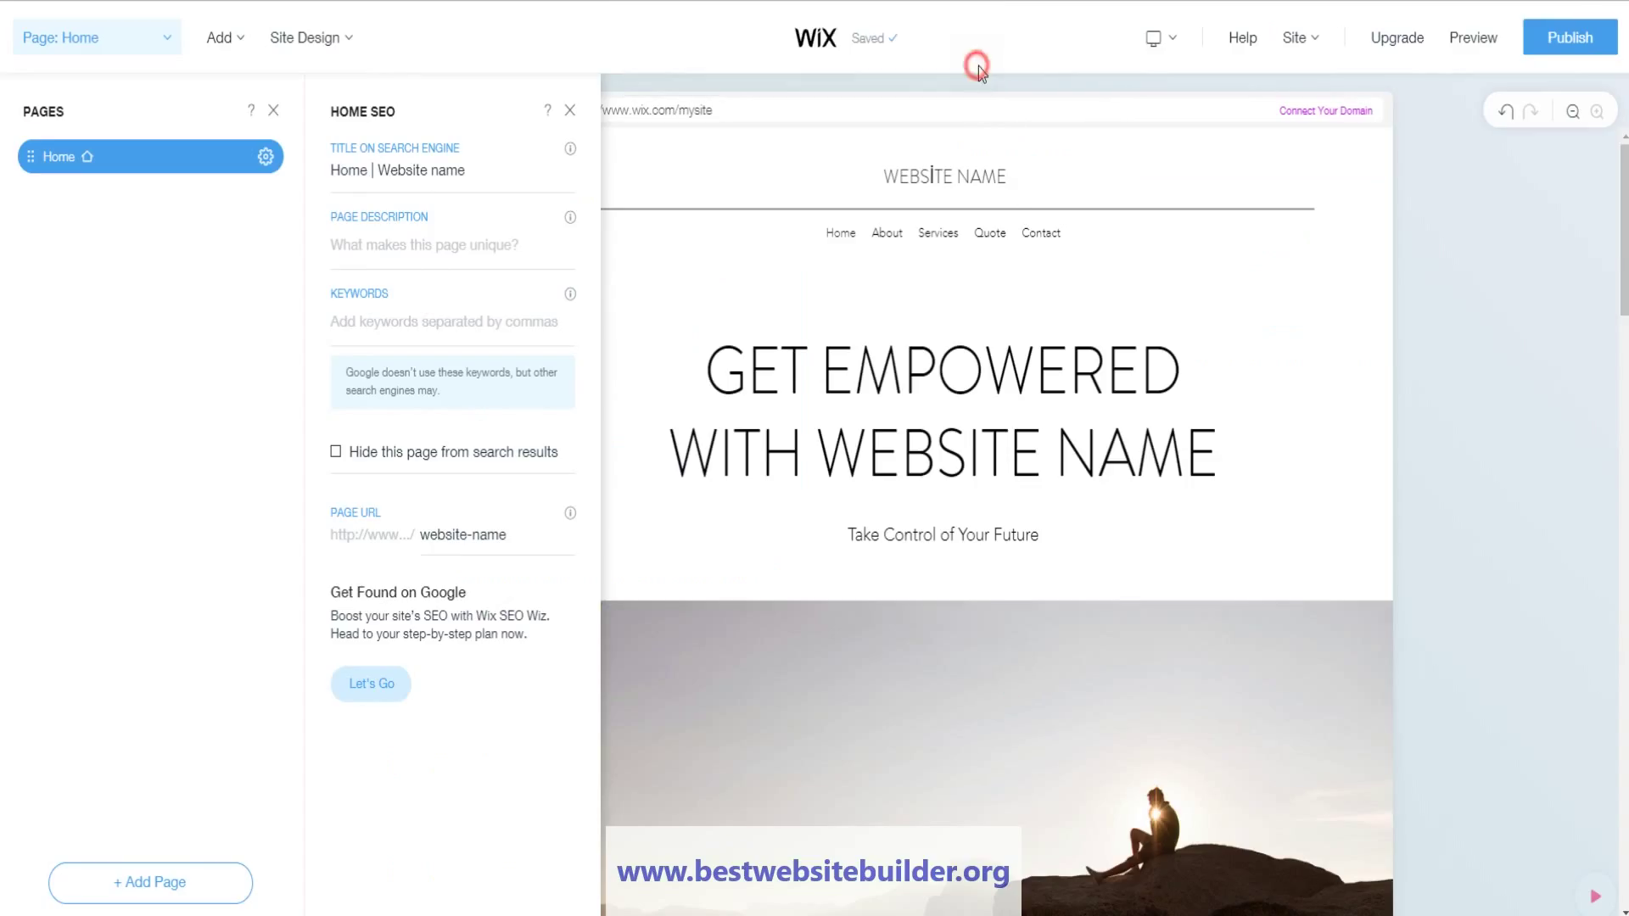
{"action": "left_click", "coordinate": [569, 110]}
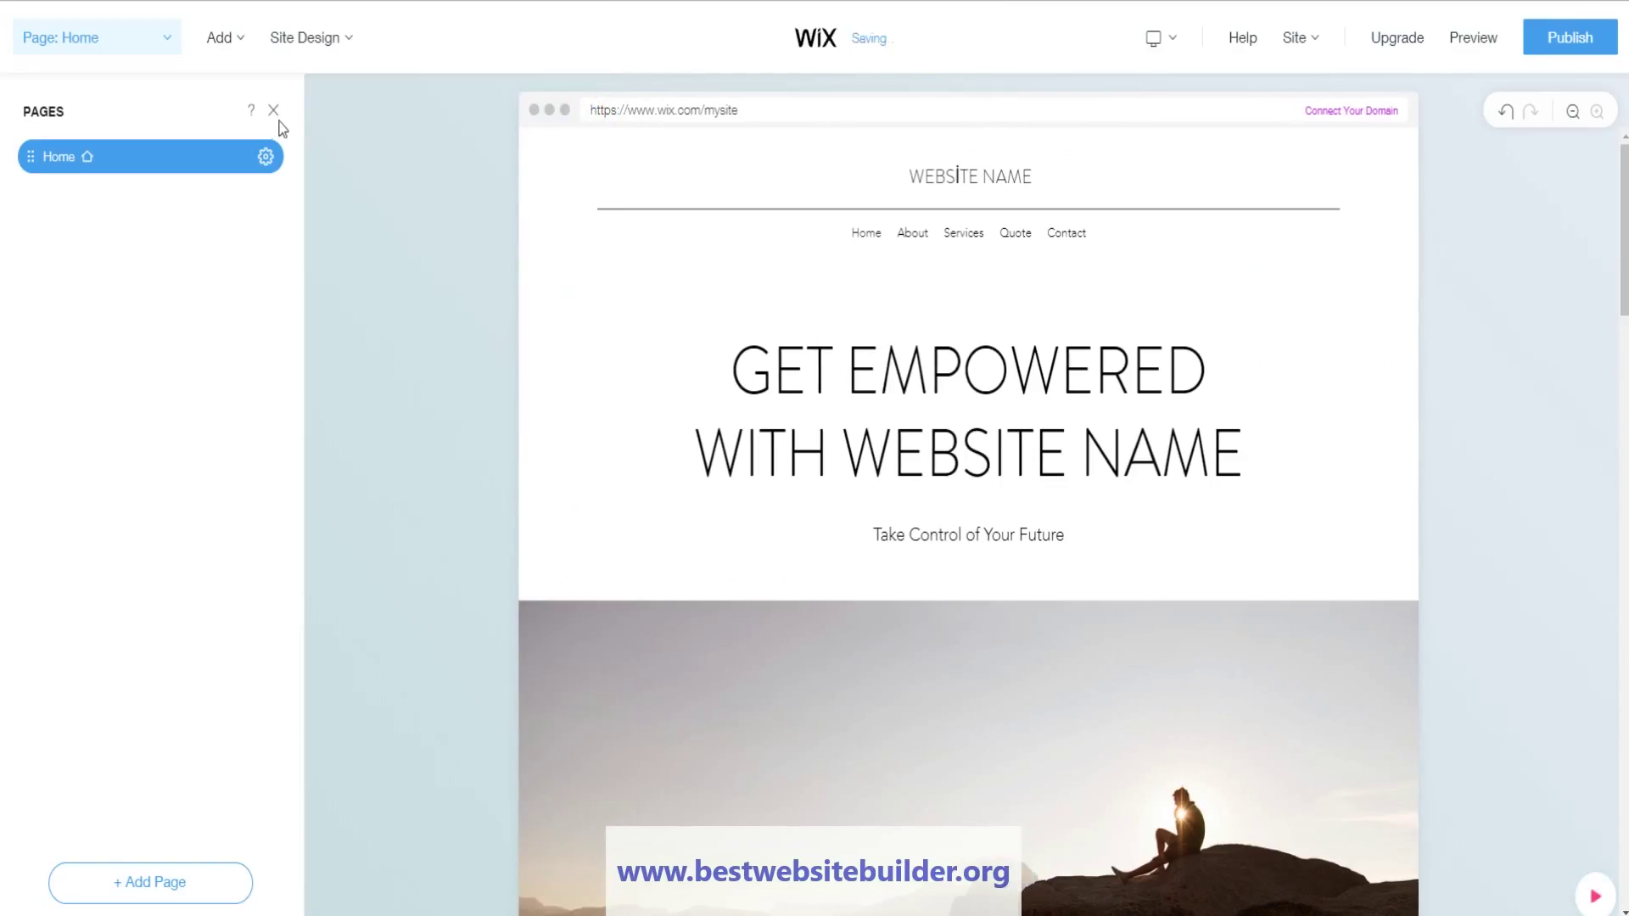
{"action": "left_click", "coordinate": [274, 111]}
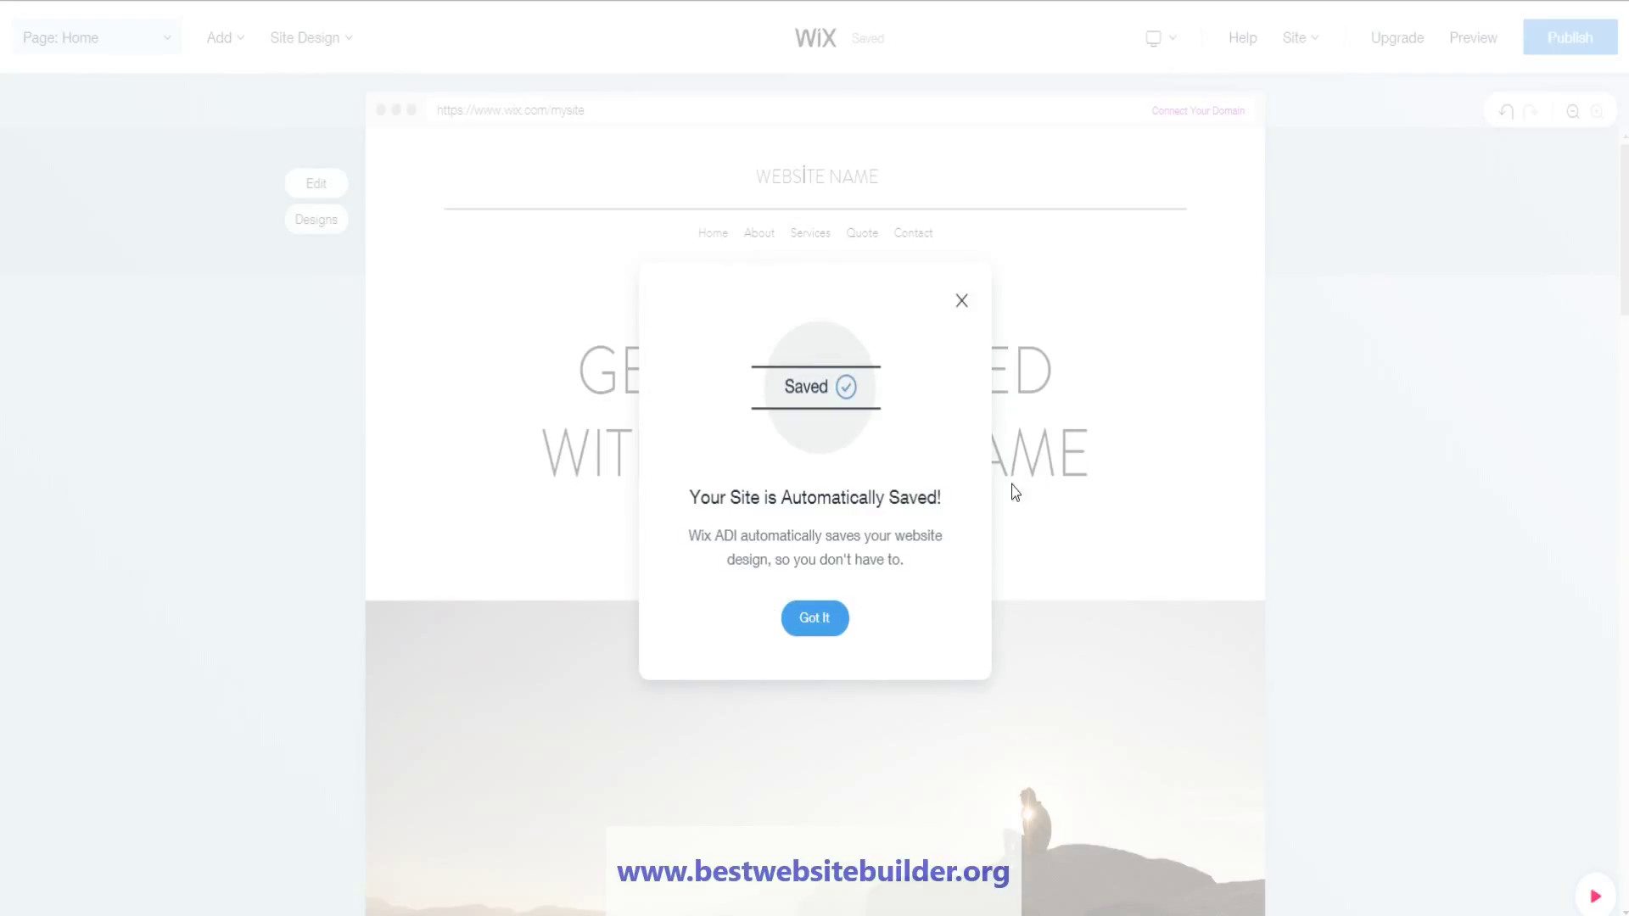
{"action": "left_click", "coordinate": [812, 619]}
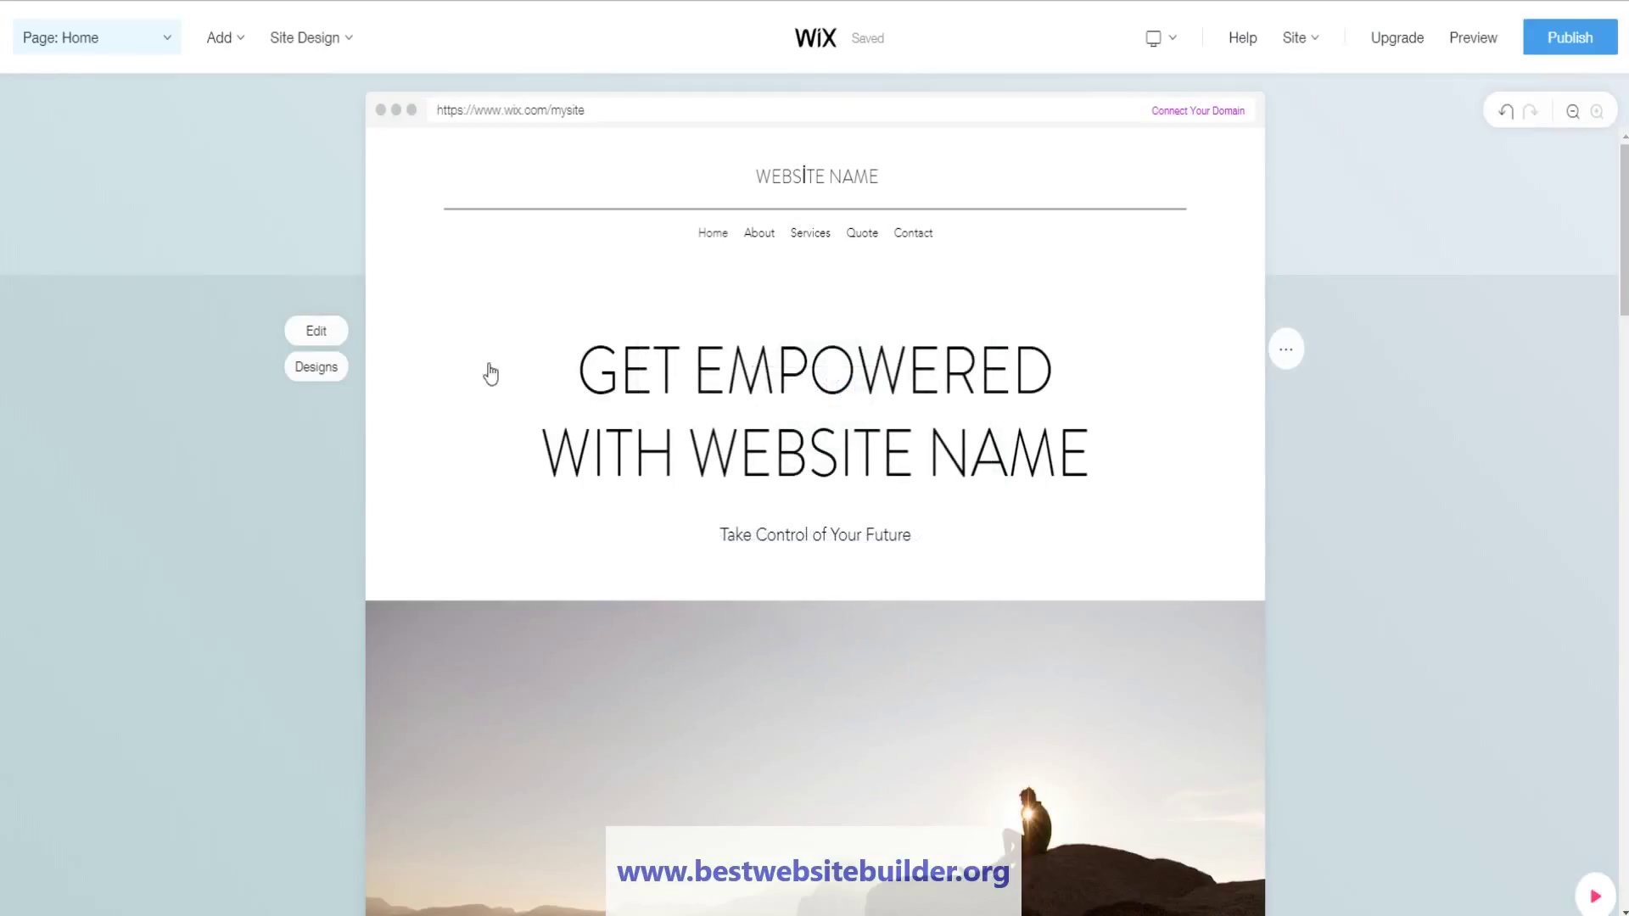
- Set the site animation type to Slide and the scroll effect to Parallax, and close the animation settings
{"action": "mouse_move", "coordinate": [233, 42]}
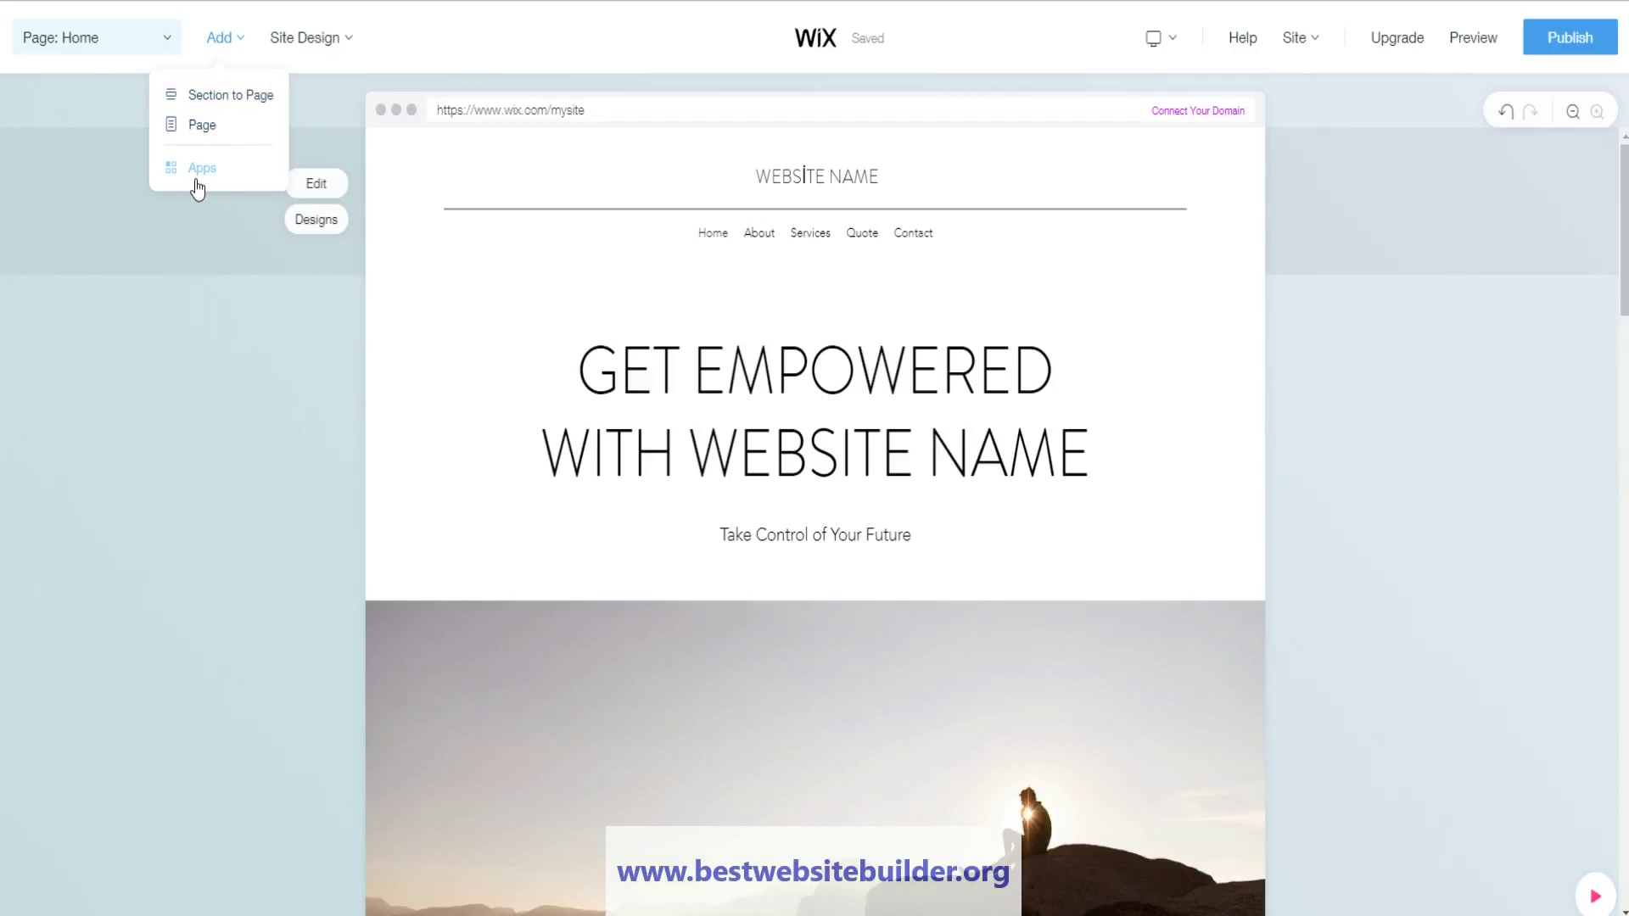
{"action": "mouse_move", "coordinate": [322, 44]}
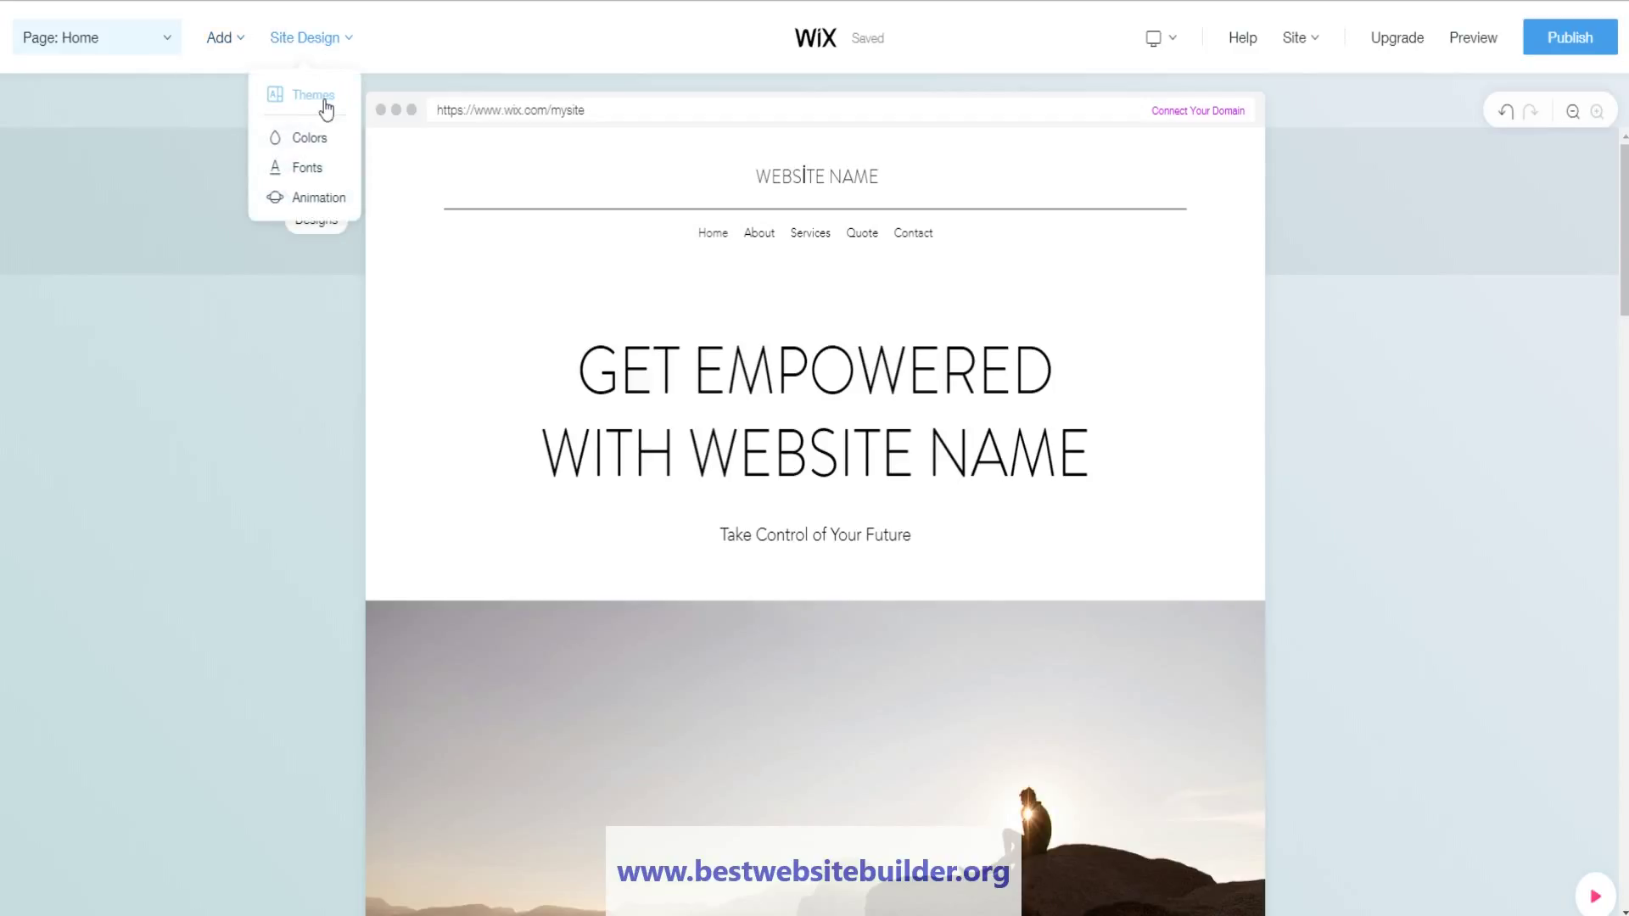
{"action": "left_click", "coordinate": [312, 199]}
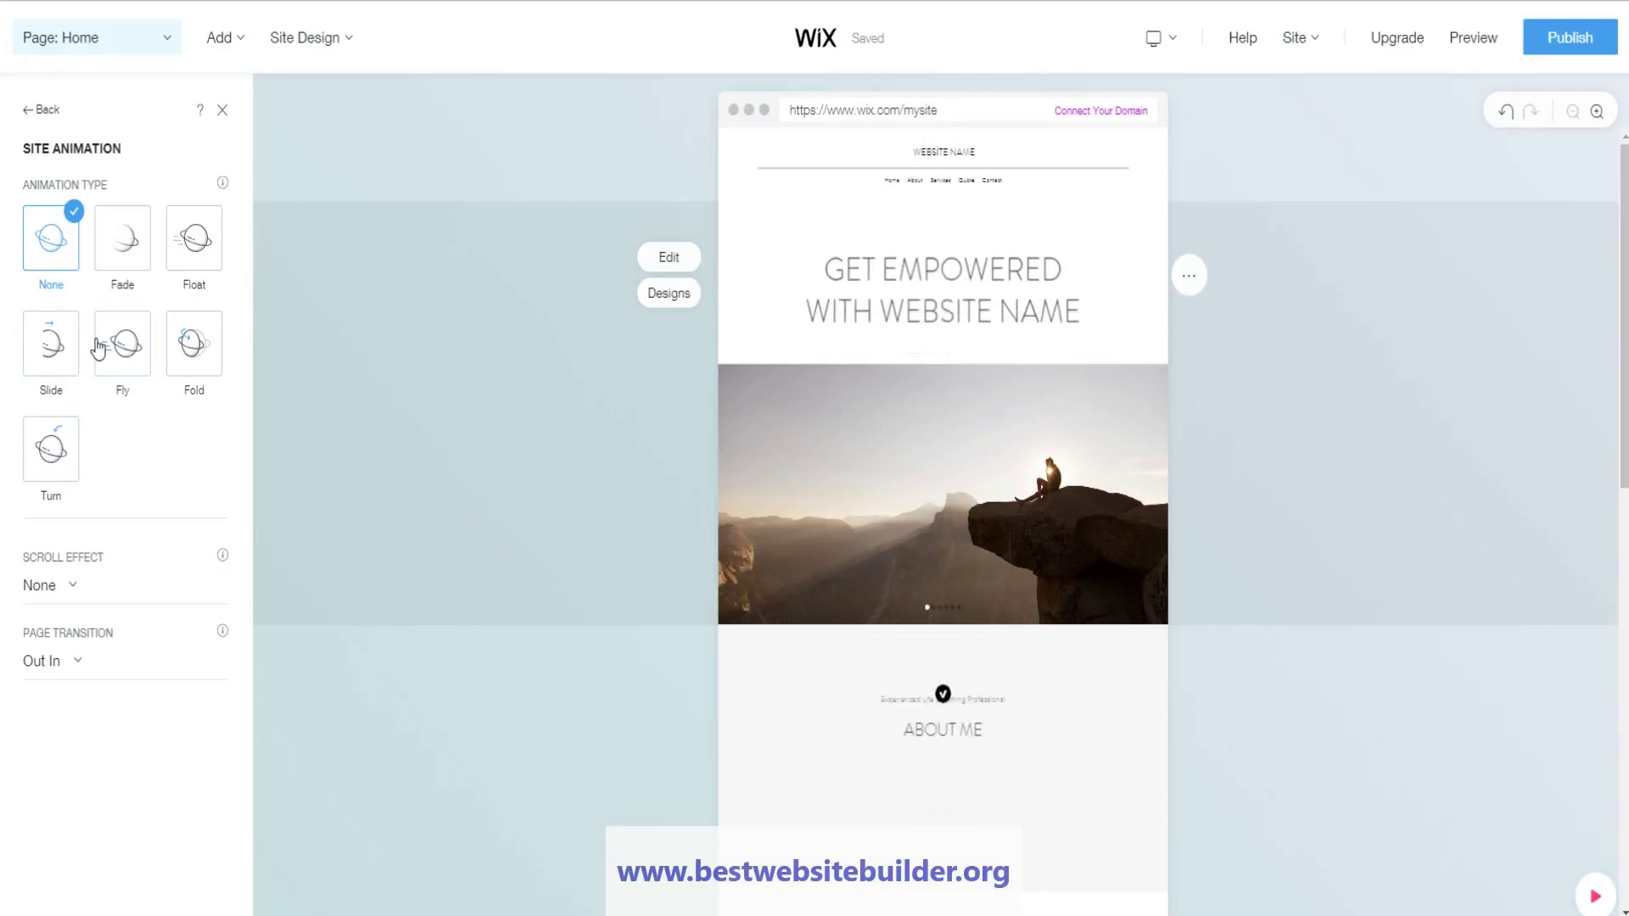
{"action": "left_click", "coordinate": [50, 333]}
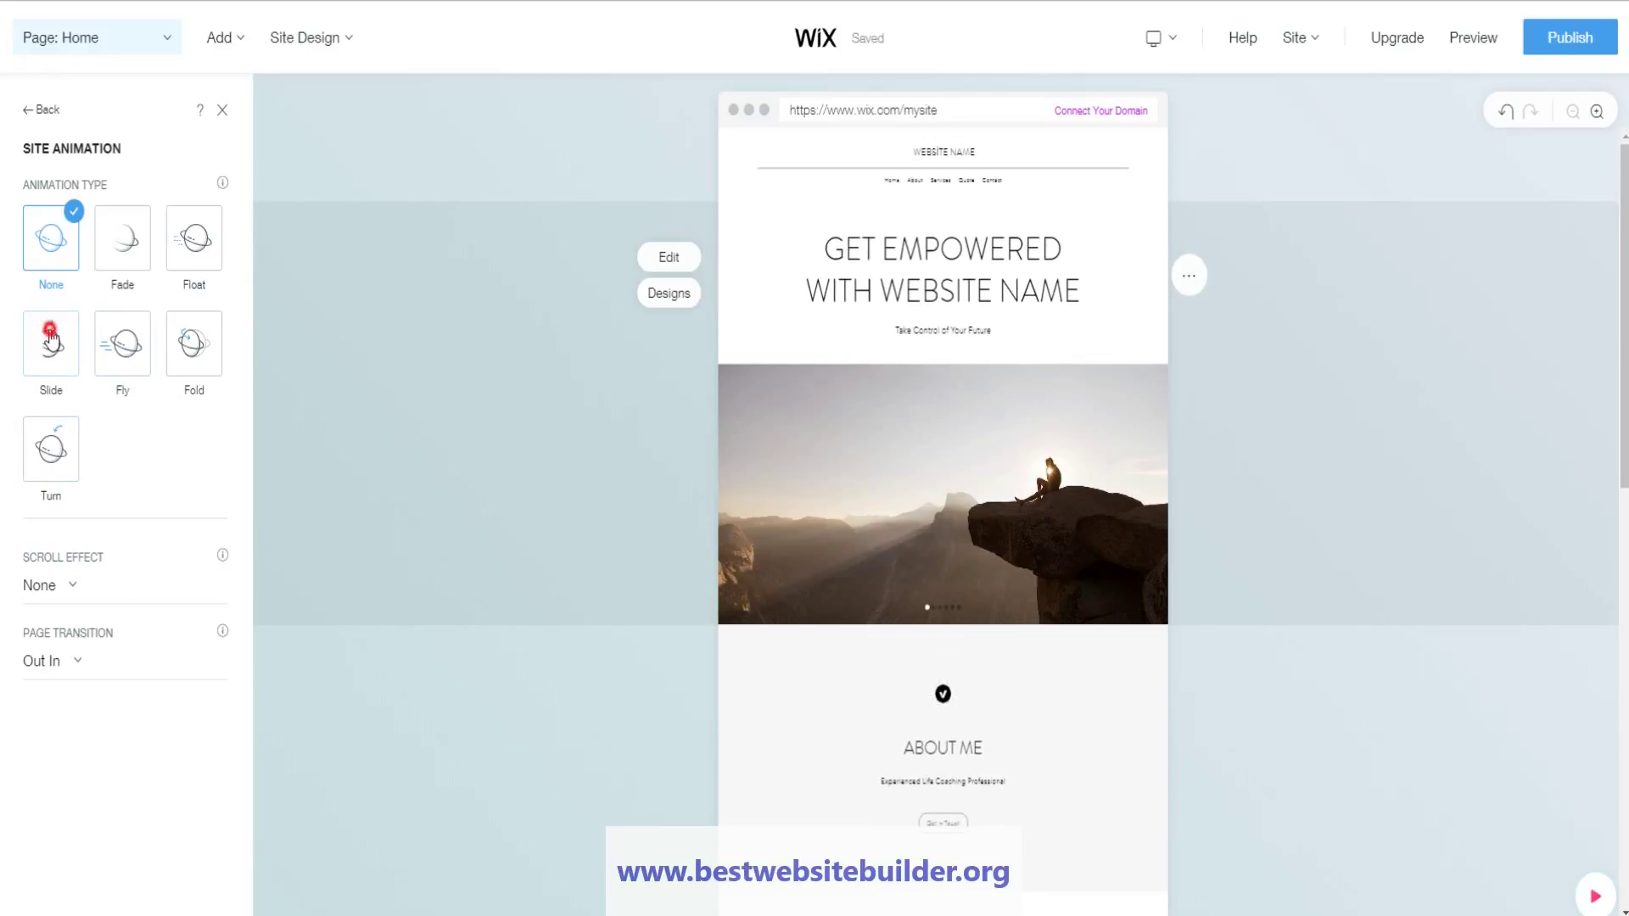
{"action": "left_click", "coordinate": [75, 588]}
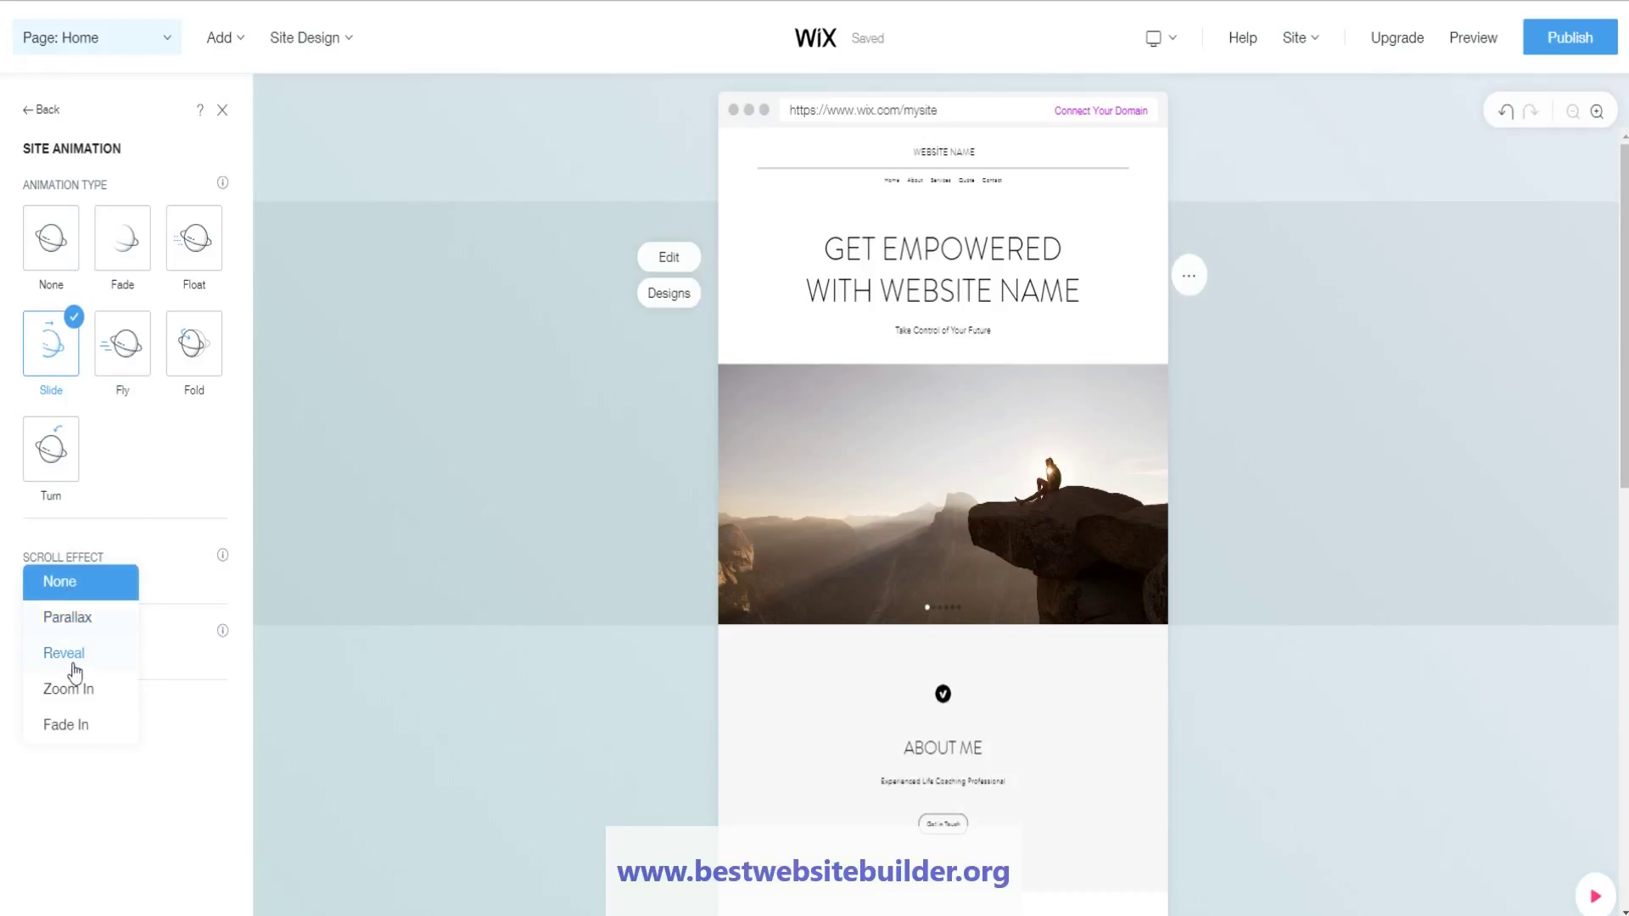
{"action": "left_click", "coordinate": [68, 622]}
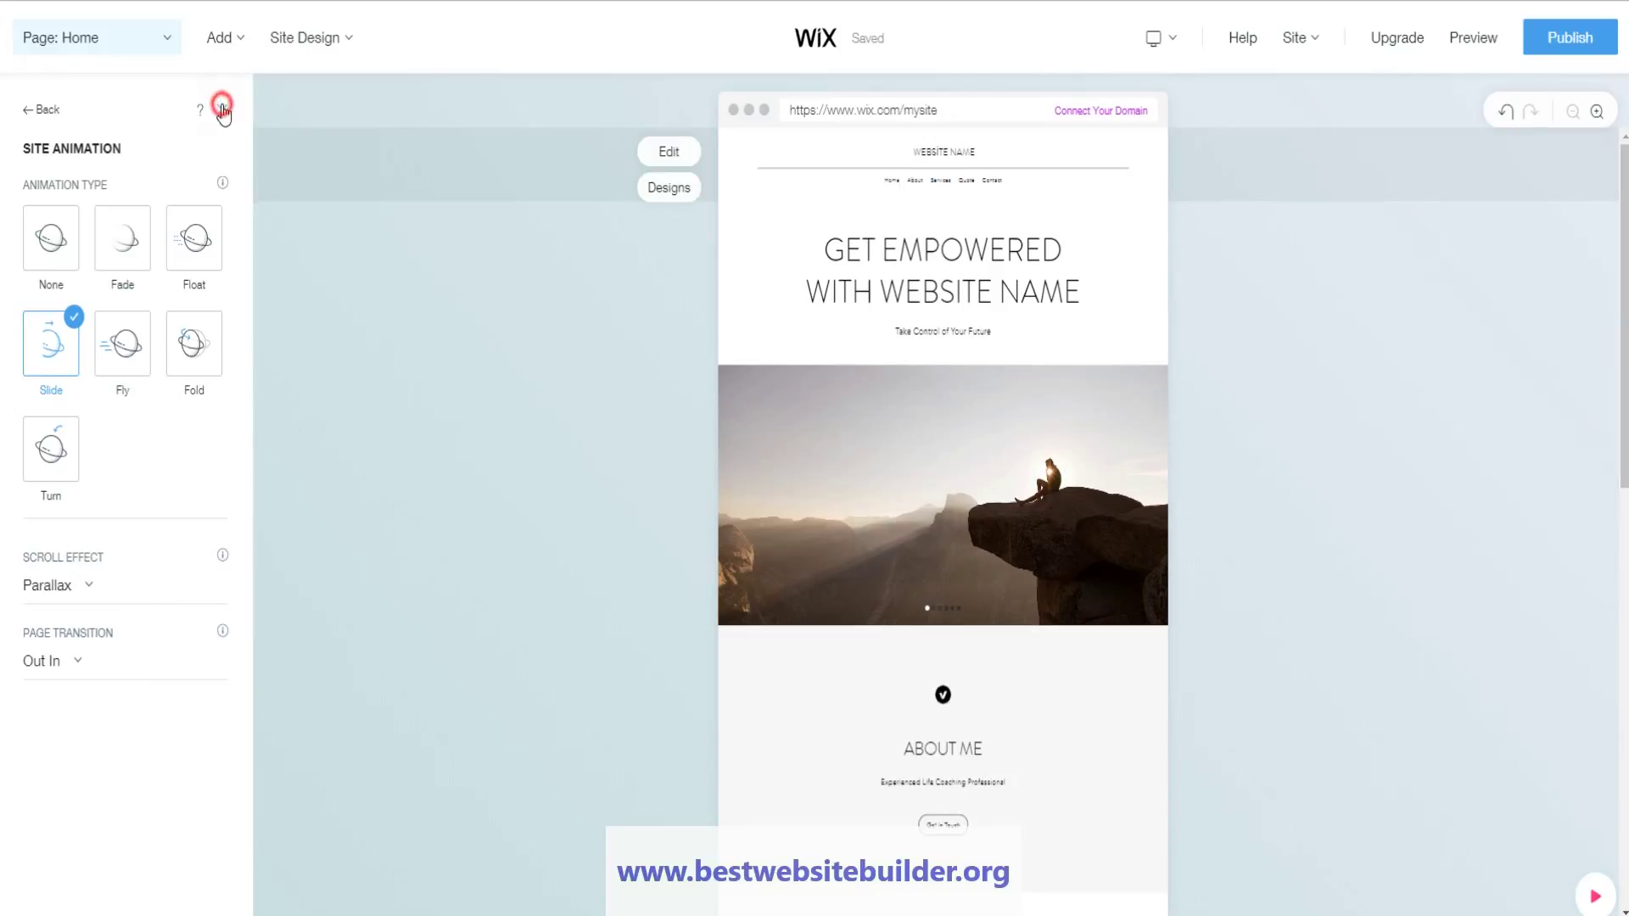
{"action": "left_click", "coordinate": [223, 106]}
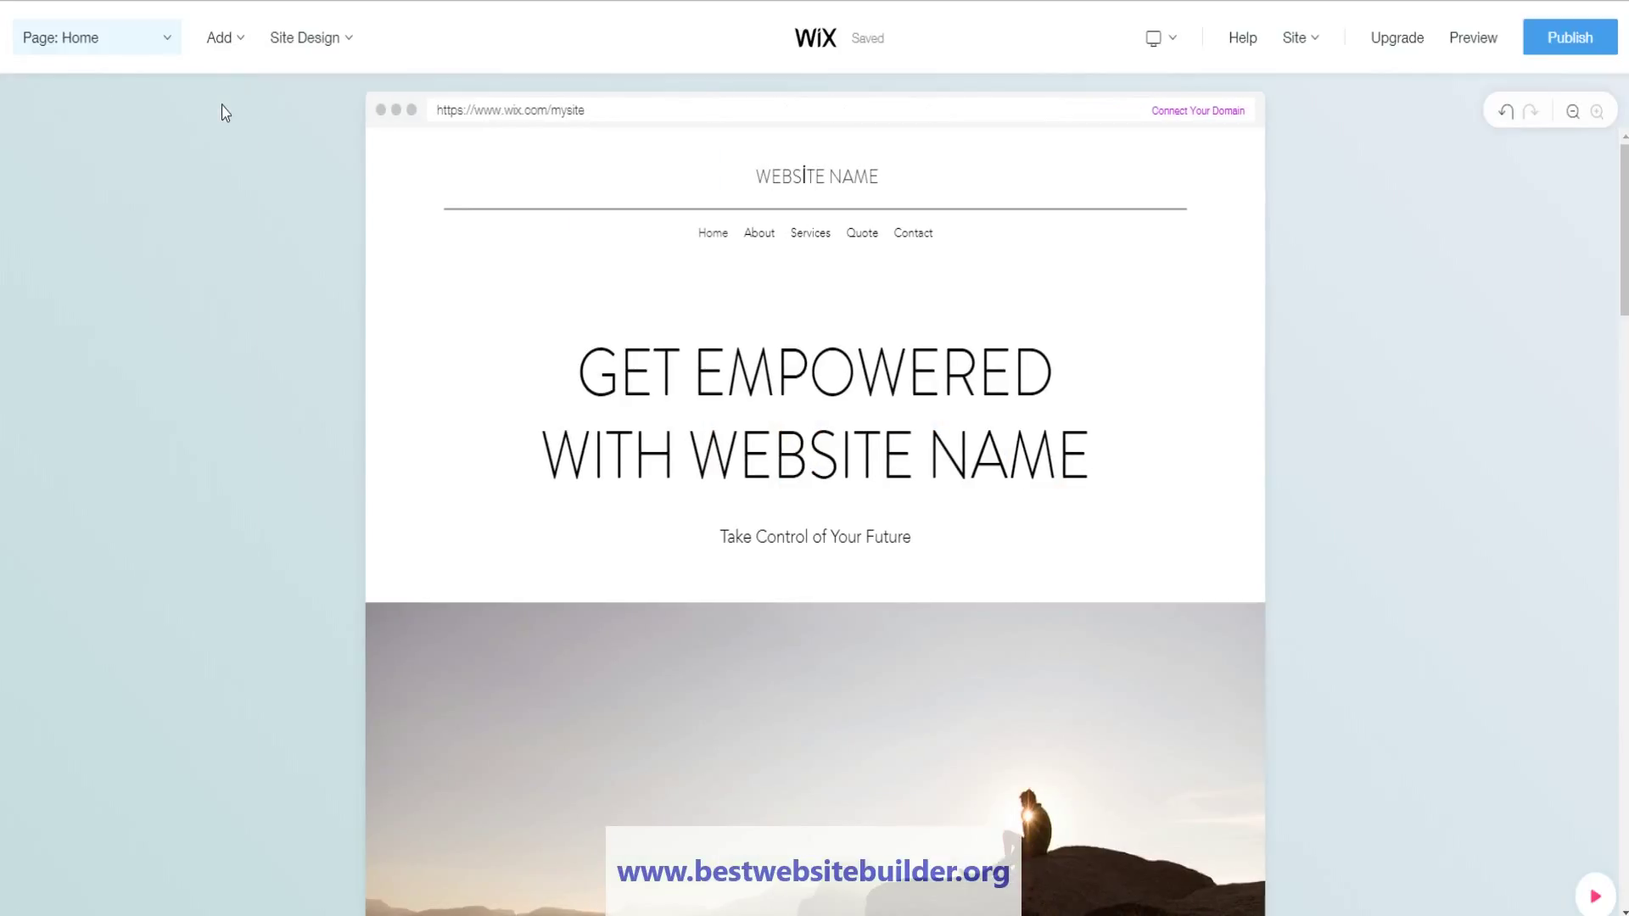
- Browse the site themes, try the Sky High theme and check its look across the page's sections
{"action": "mouse_move", "coordinate": [342, 37]}
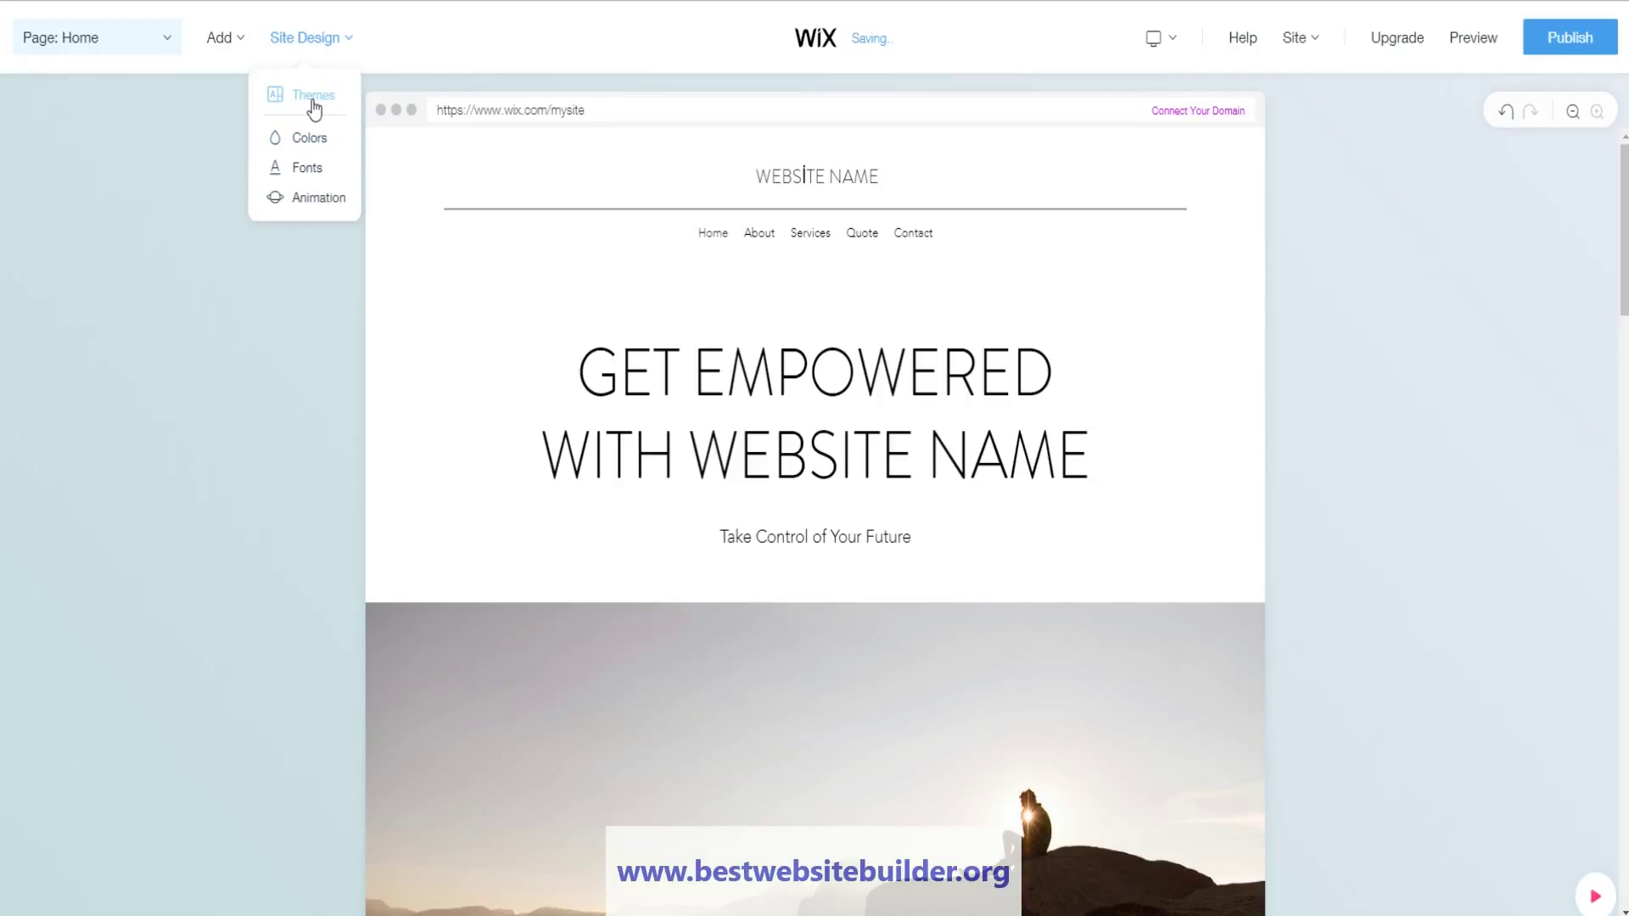
{"action": "left_click", "coordinate": [314, 106]}
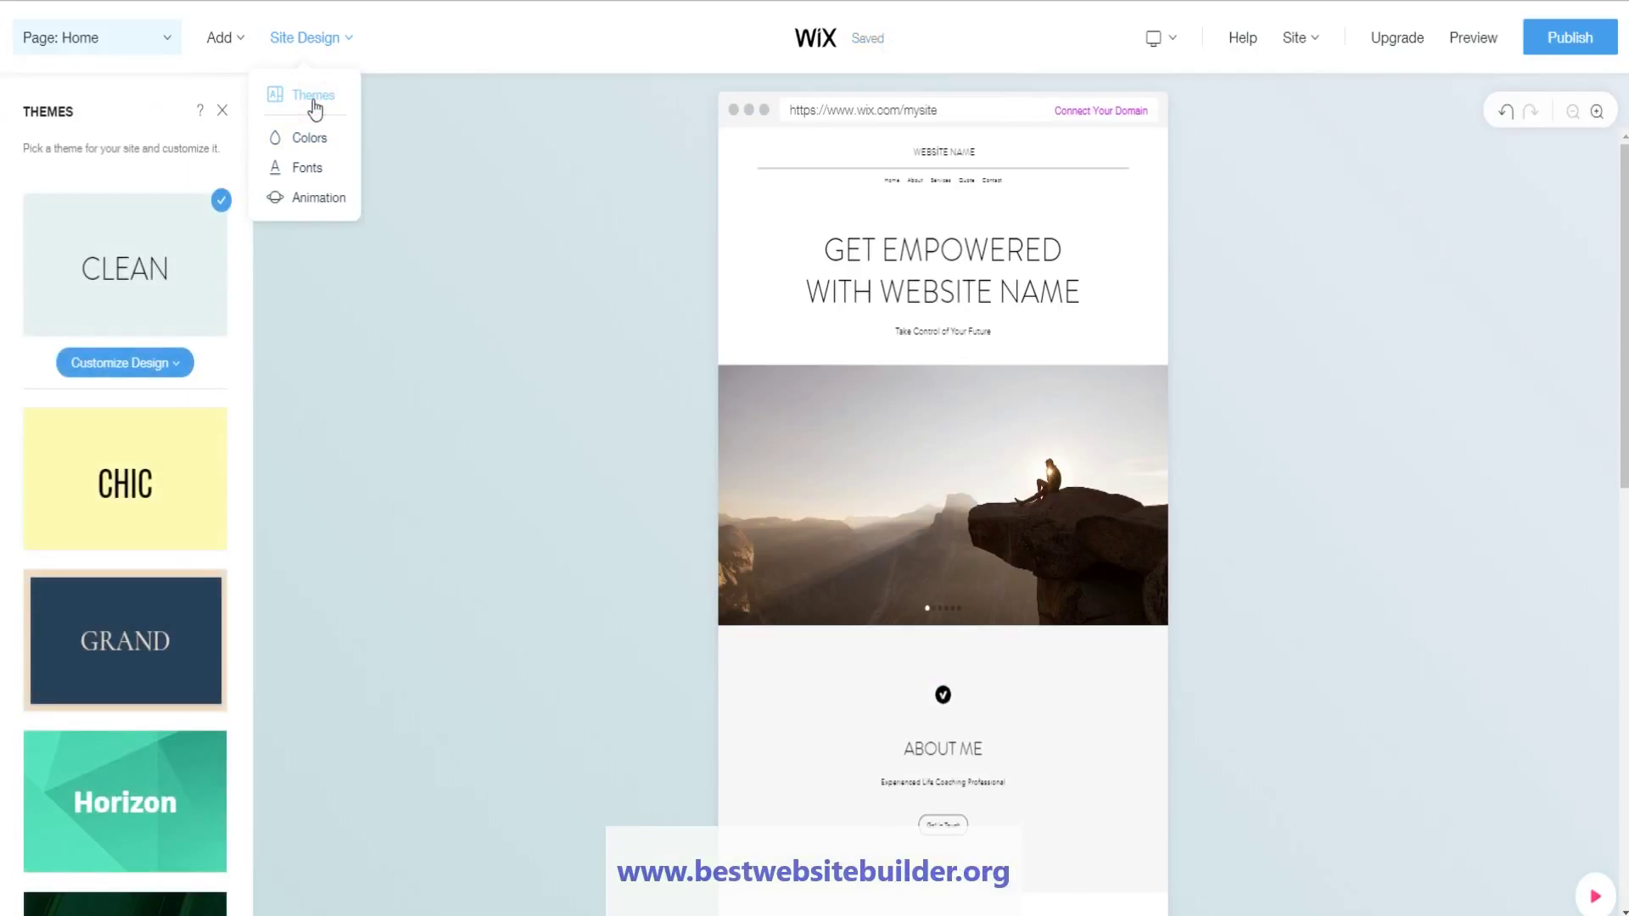
{"action": "scroll", "coordinate": [160, 430], "scroll_direction": "down", "scroll_amount": 5}
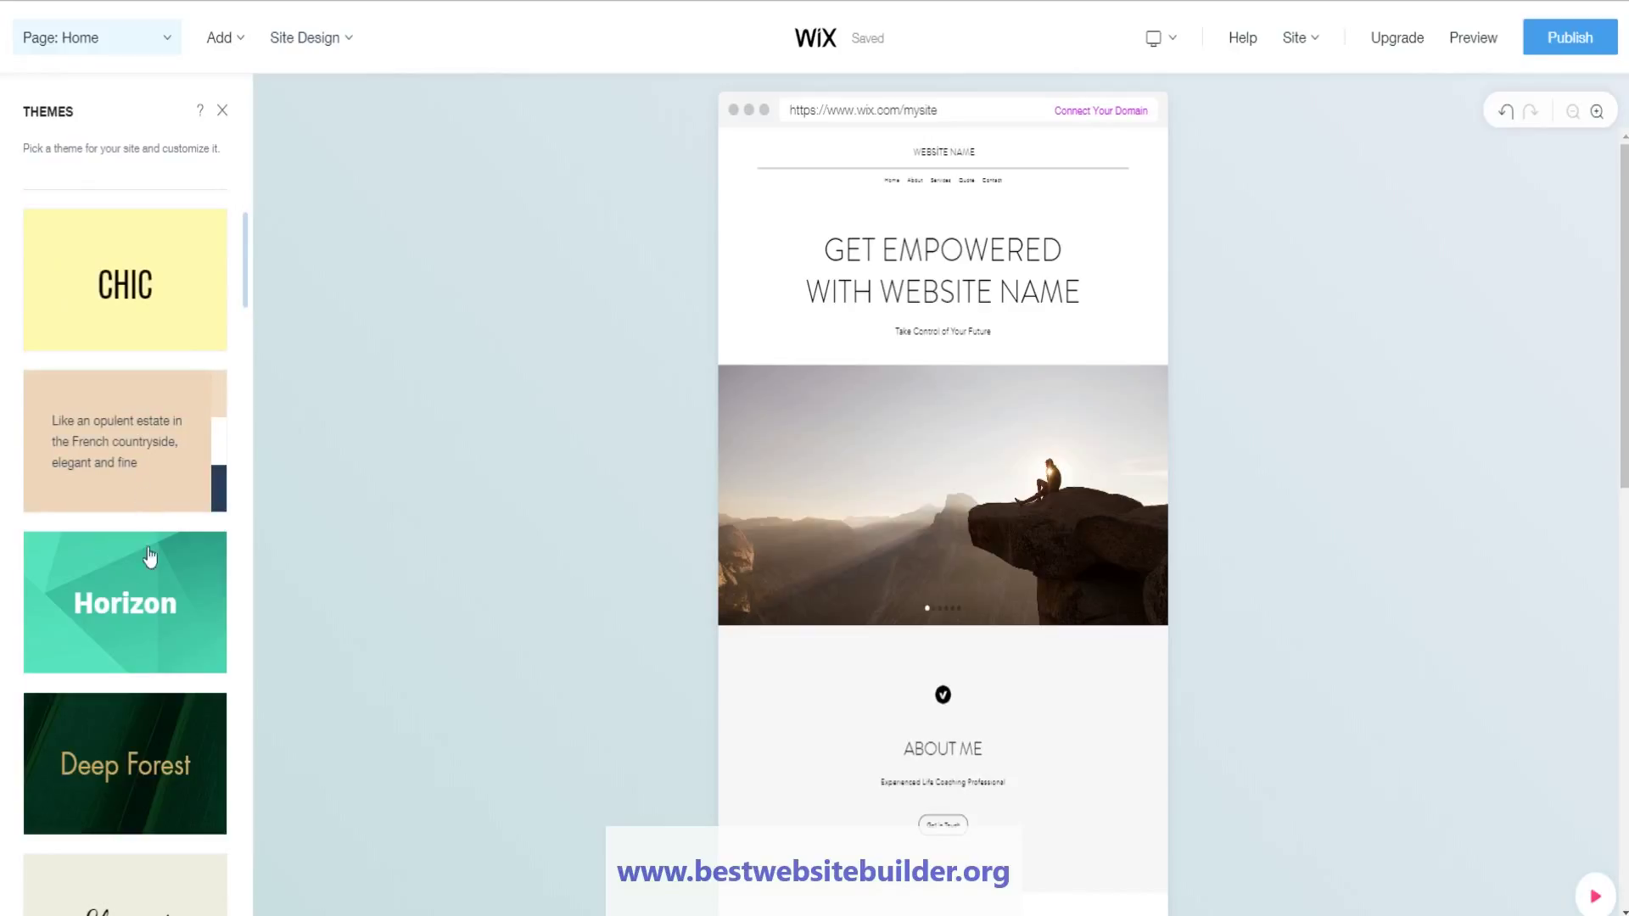
{"action": "scroll", "coordinate": [153, 735], "scroll_direction": "down", "scroll_amount": 3}
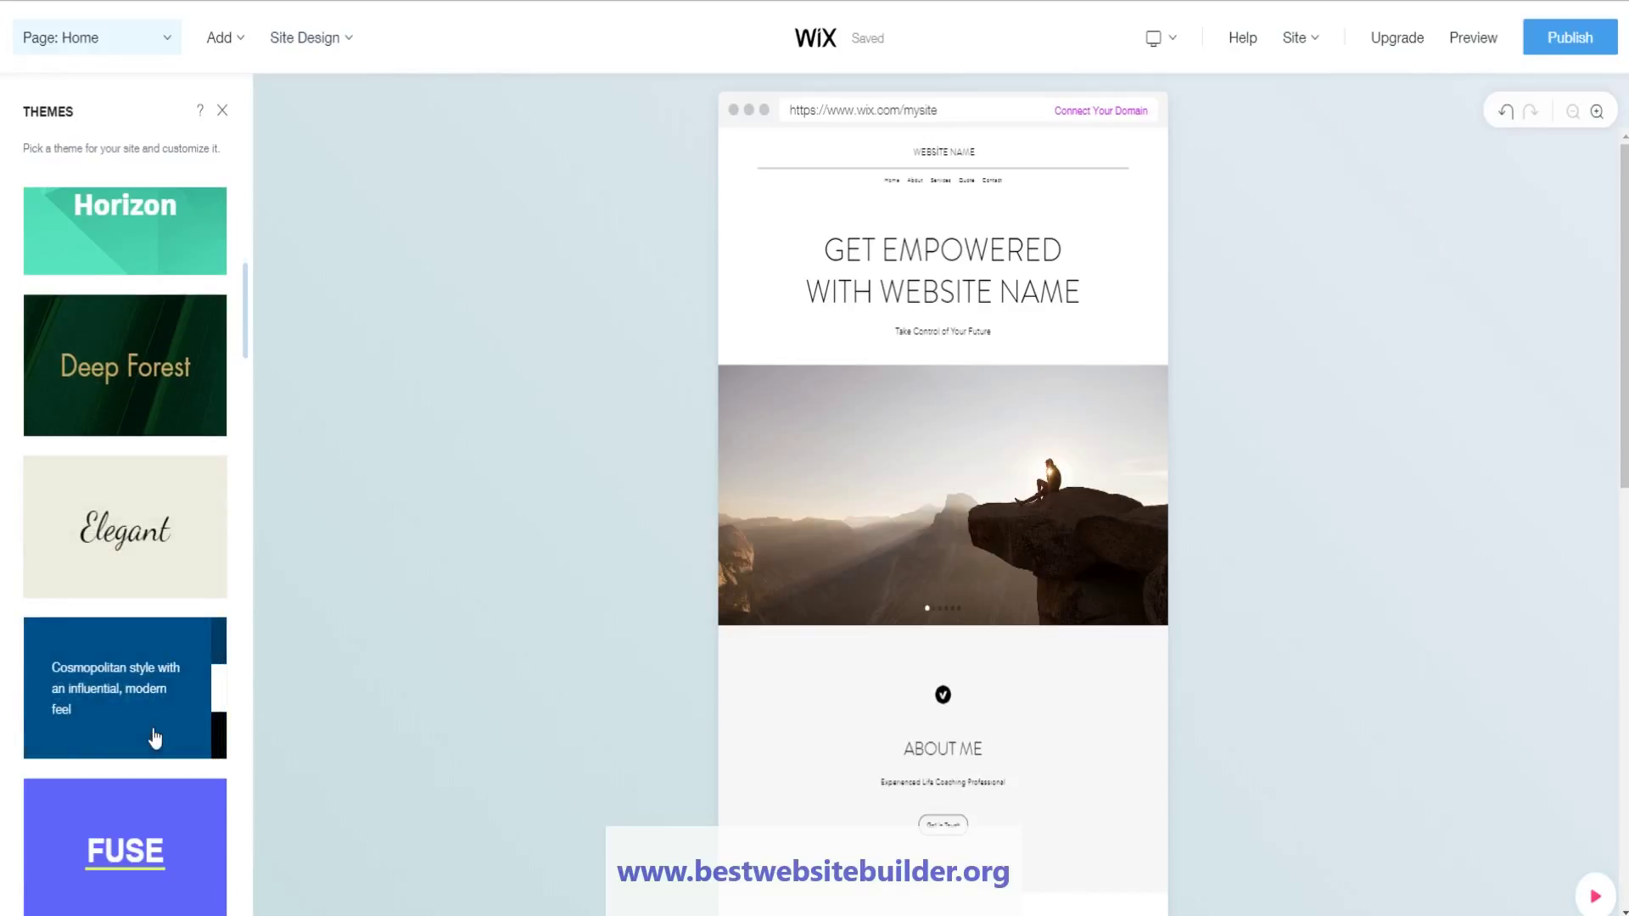
{"action": "scroll", "coordinate": [157, 798], "scroll_direction": "down", "scroll_amount": 3}
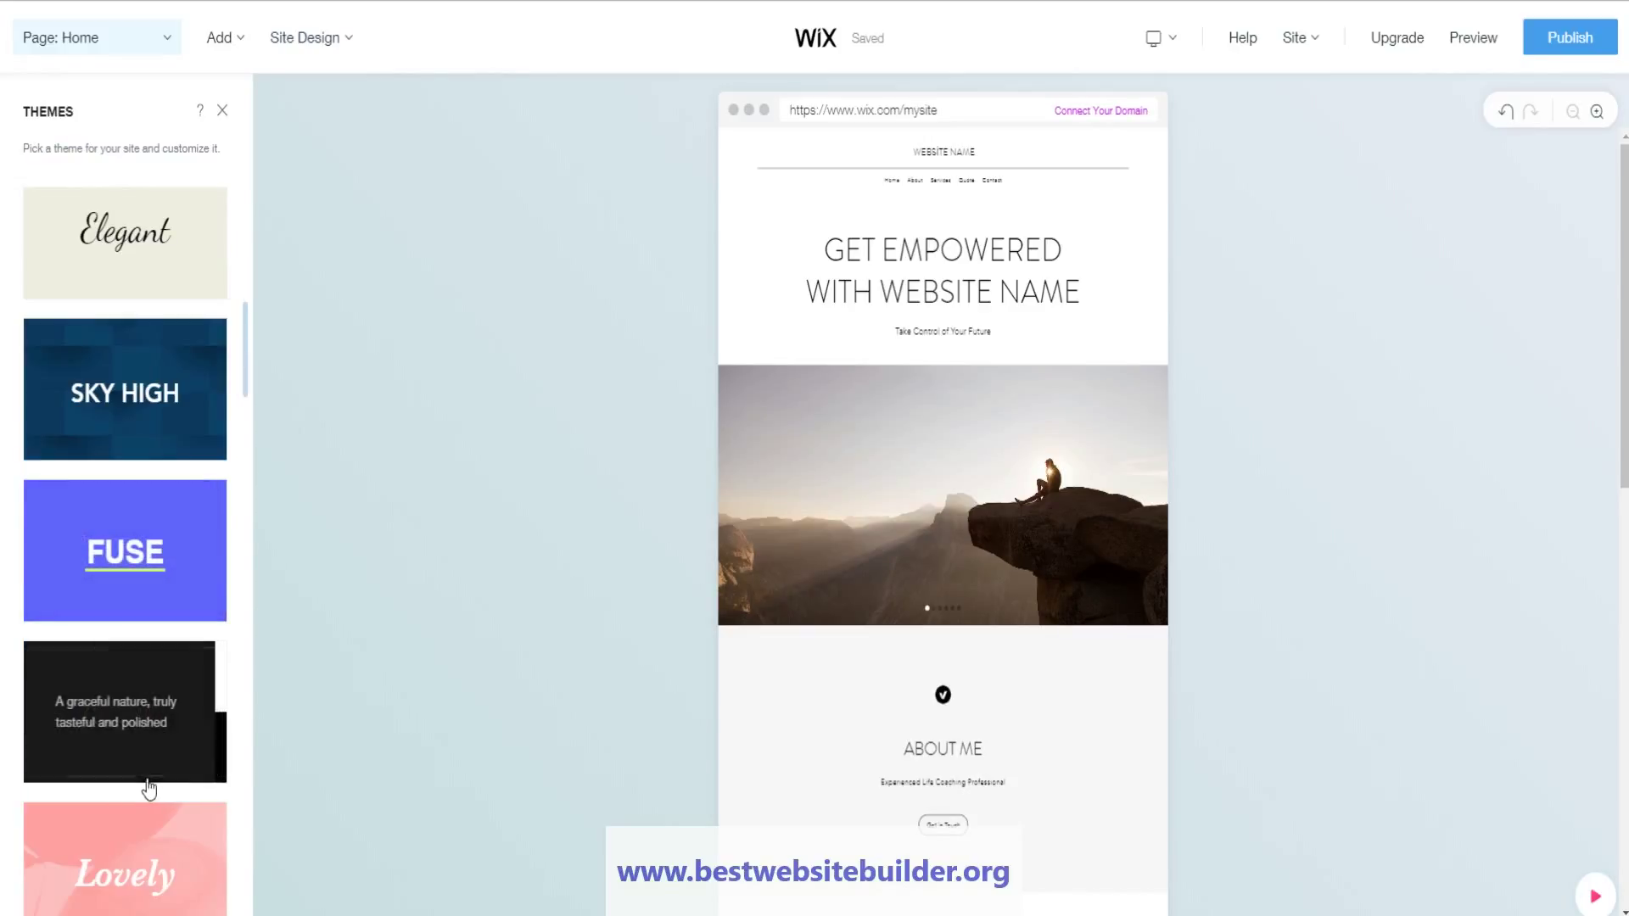
{"action": "left_click", "coordinate": [164, 408]}
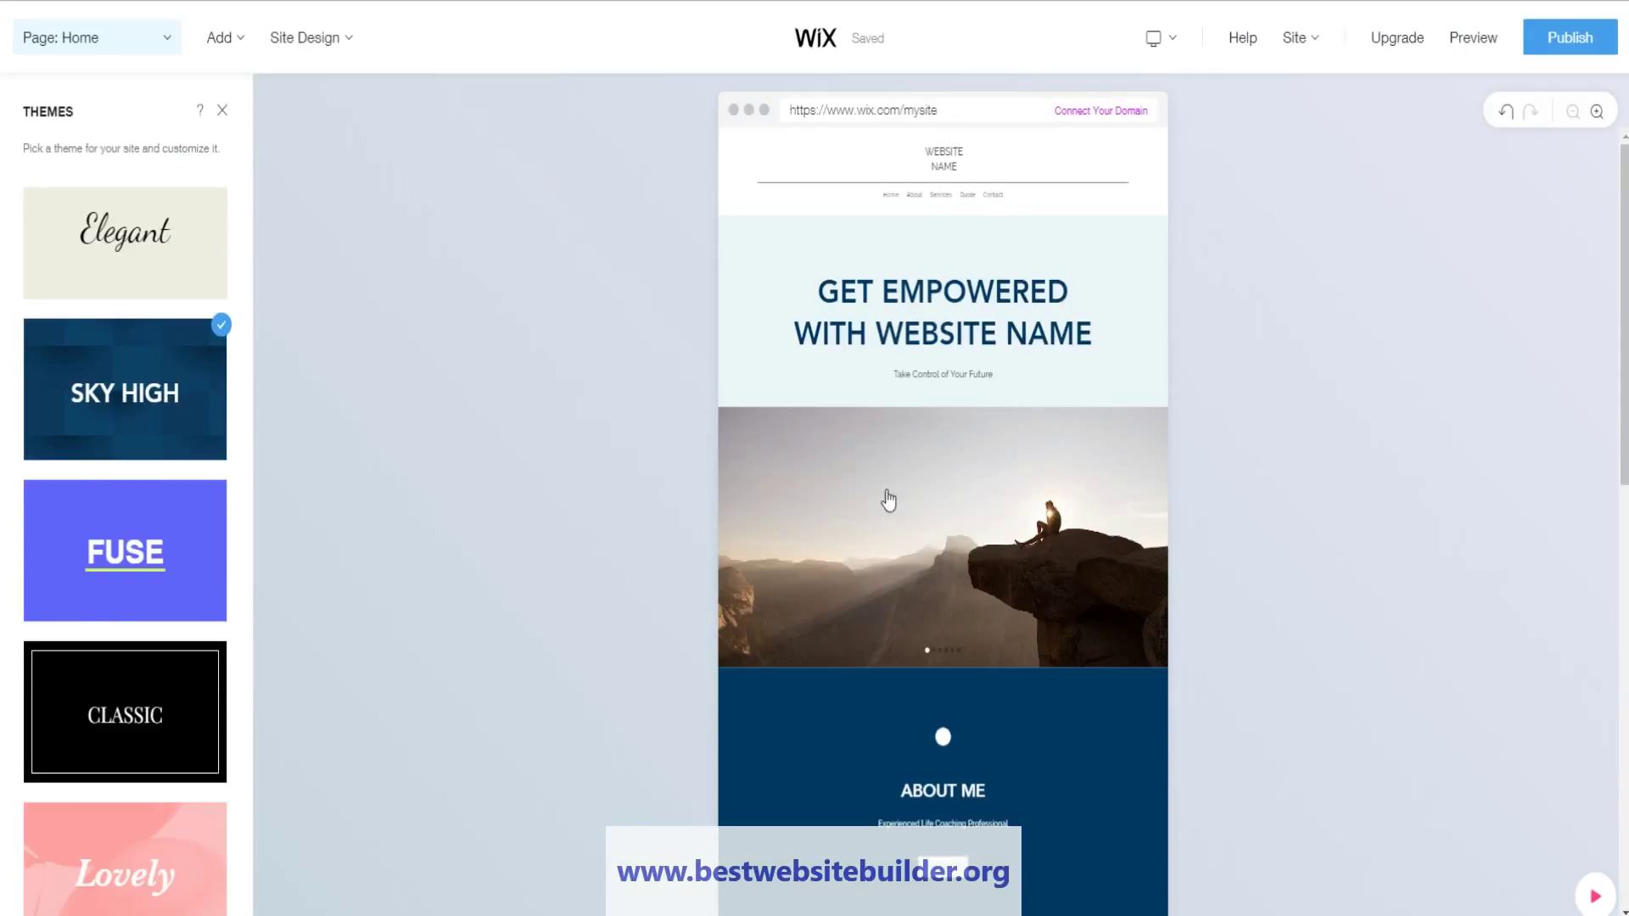
{"action": "scroll", "coordinate": [1049, 341], "scroll_direction": "down", "scroll_amount": 10}
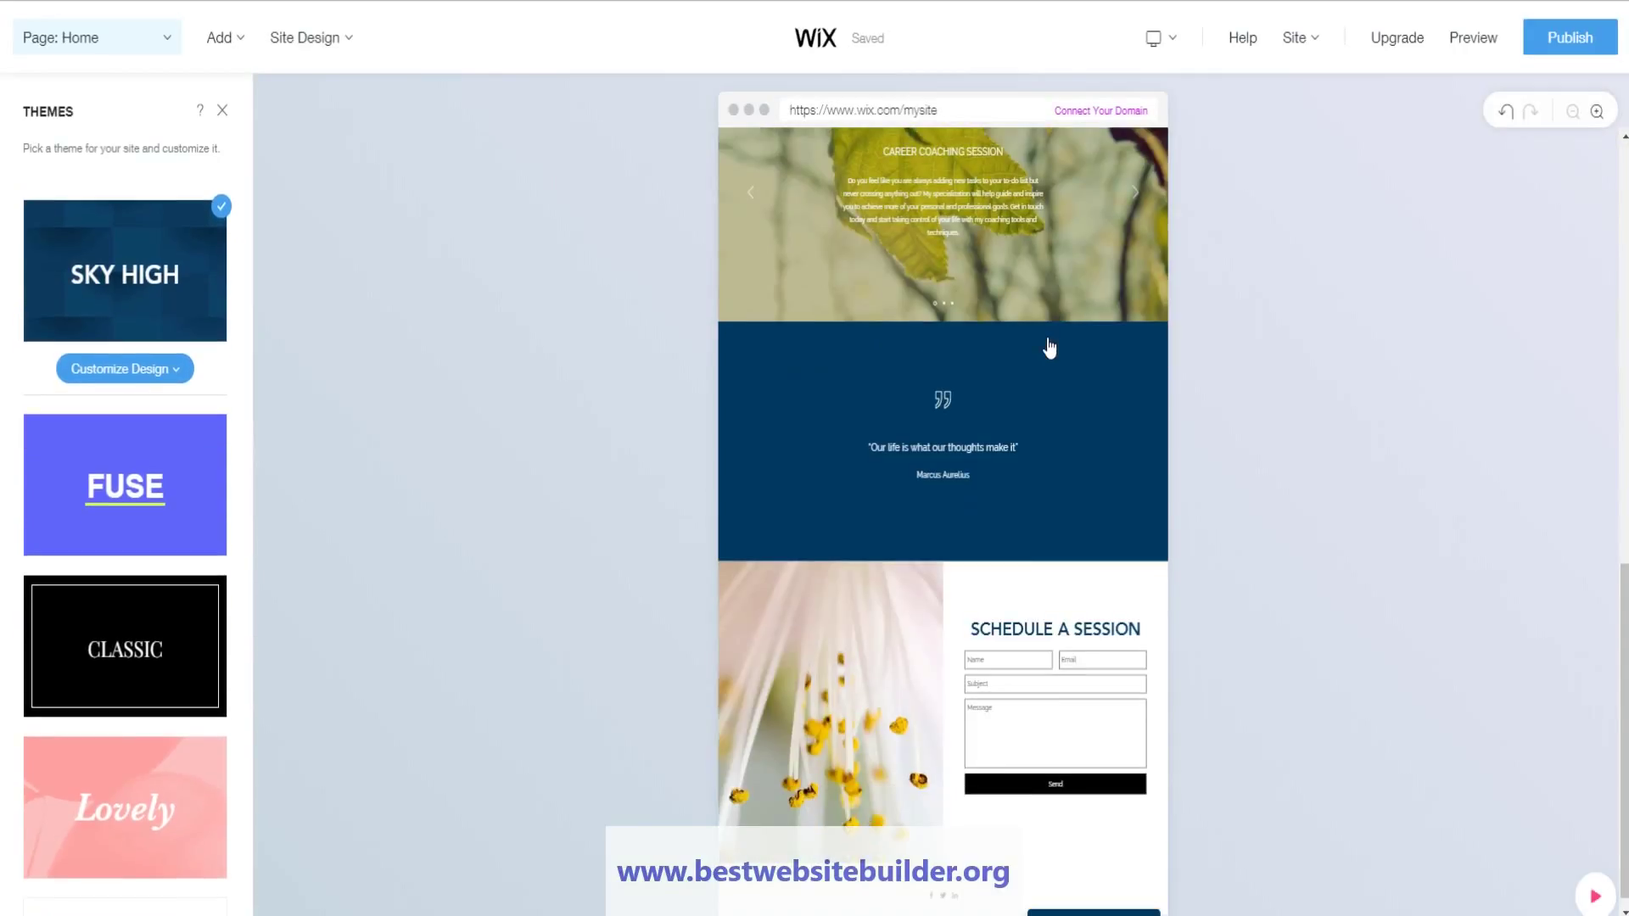
{"action": "scroll", "coordinate": [934, 507], "scroll_direction": "up", "scroll_amount": 10}
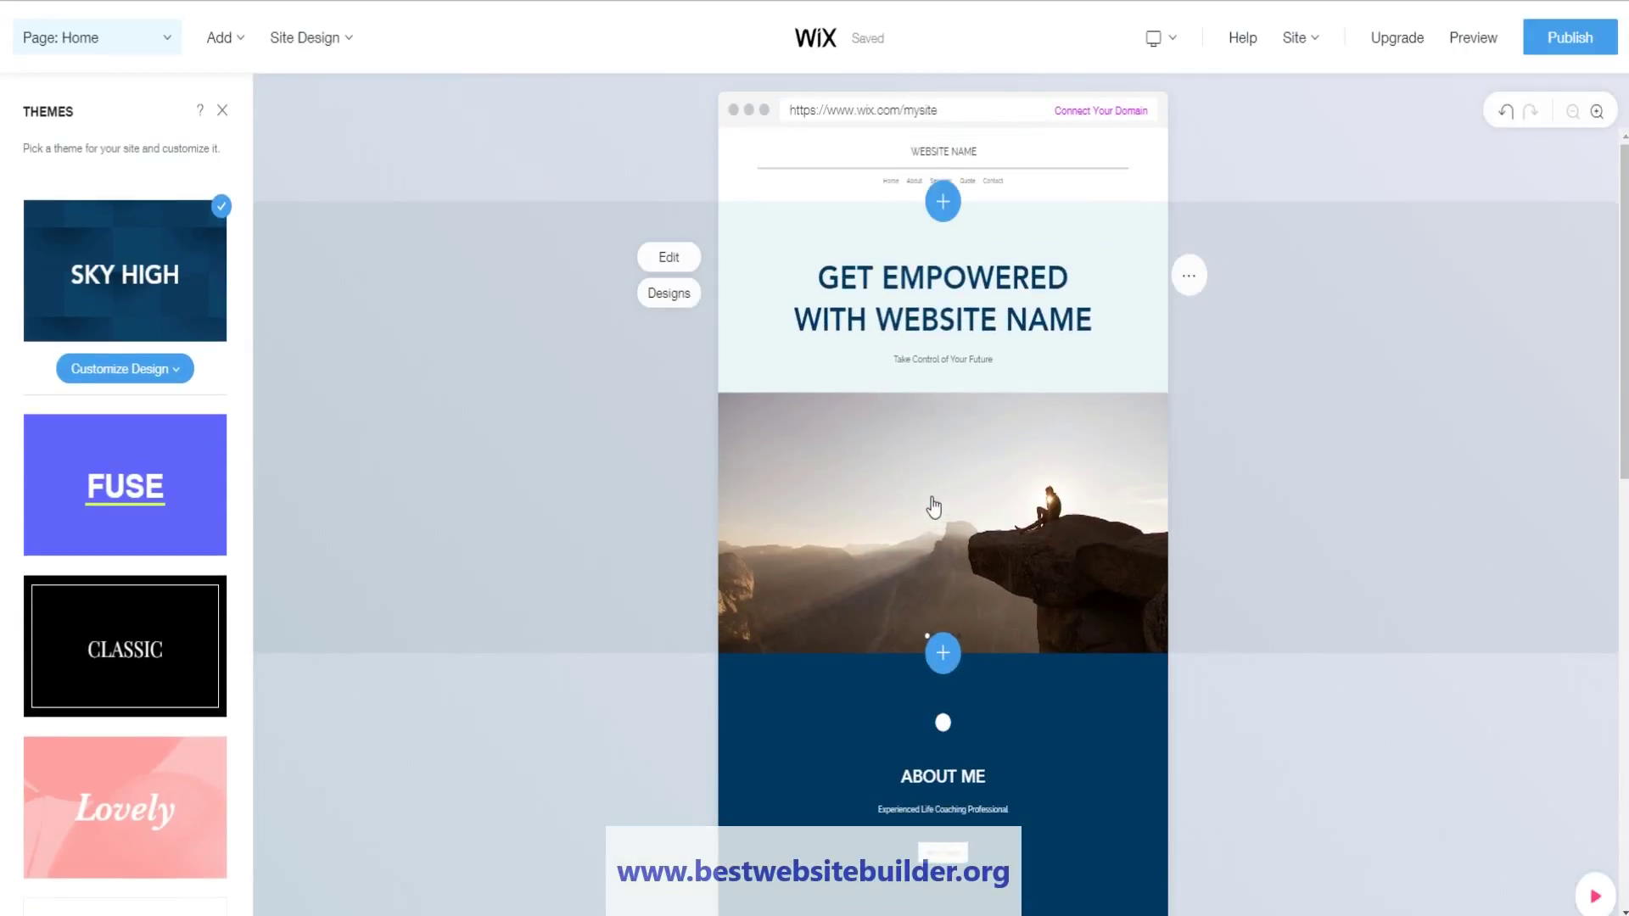
{"action": "scroll", "coordinate": [155, 350], "scroll_direction": "down", "scroll_amount": 10}
- Switch the site back to the Clean theme and review the page with it
{"action": "scroll", "coordinate": [149, 348], "scroll_direction": "up", "scroll_amount": 2}
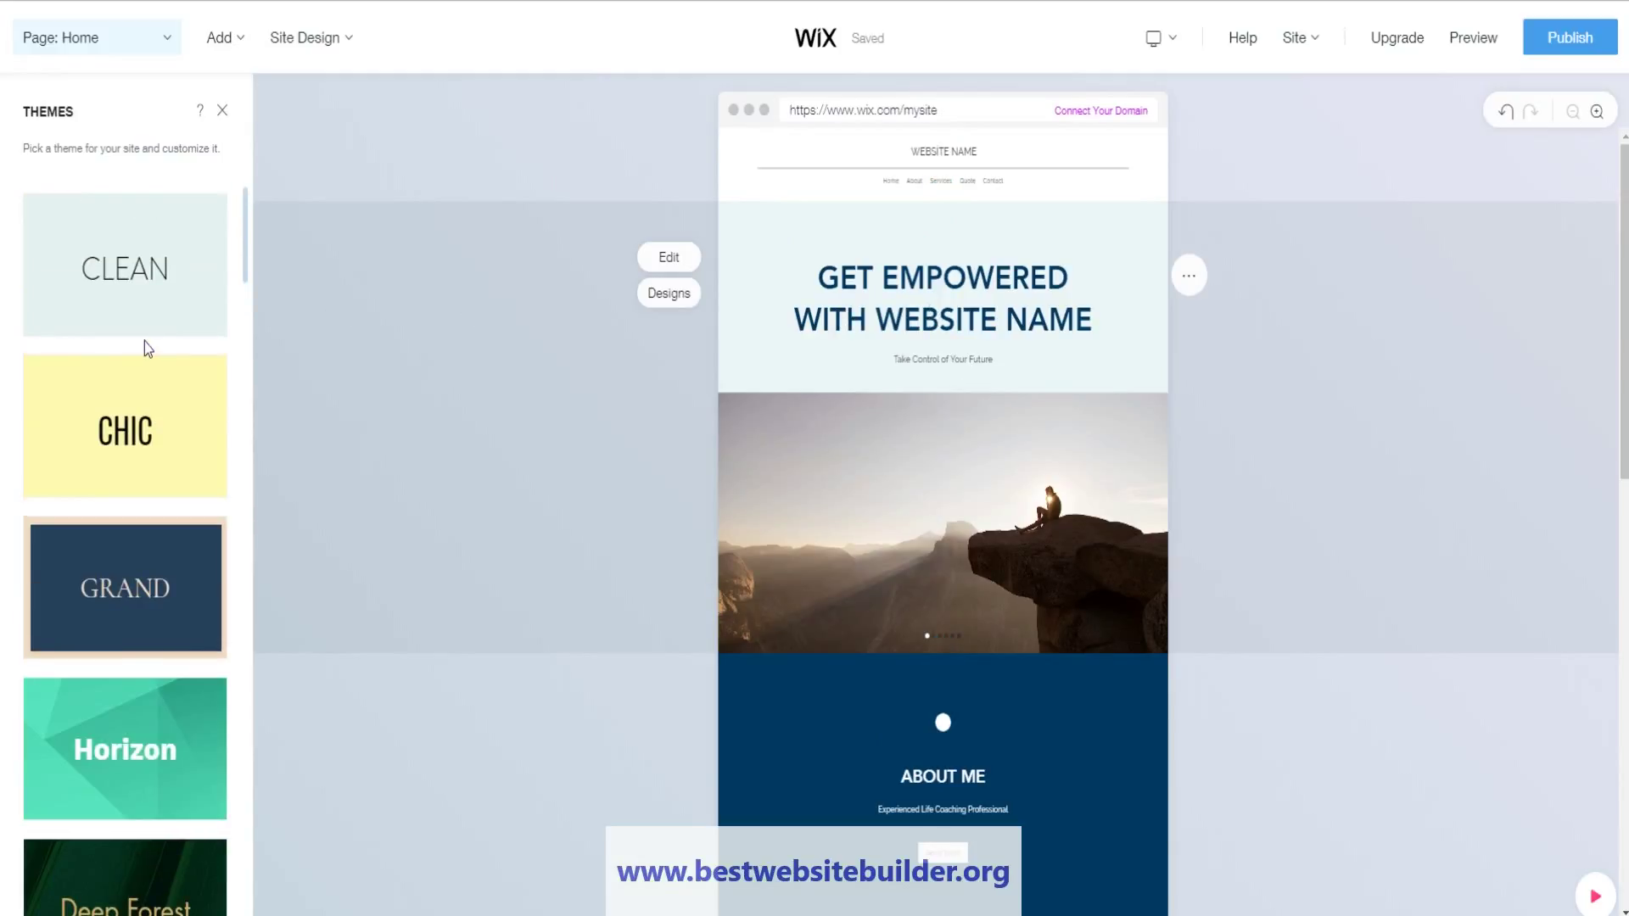
{"action": "left_click", "coordinate": [166, 251]}
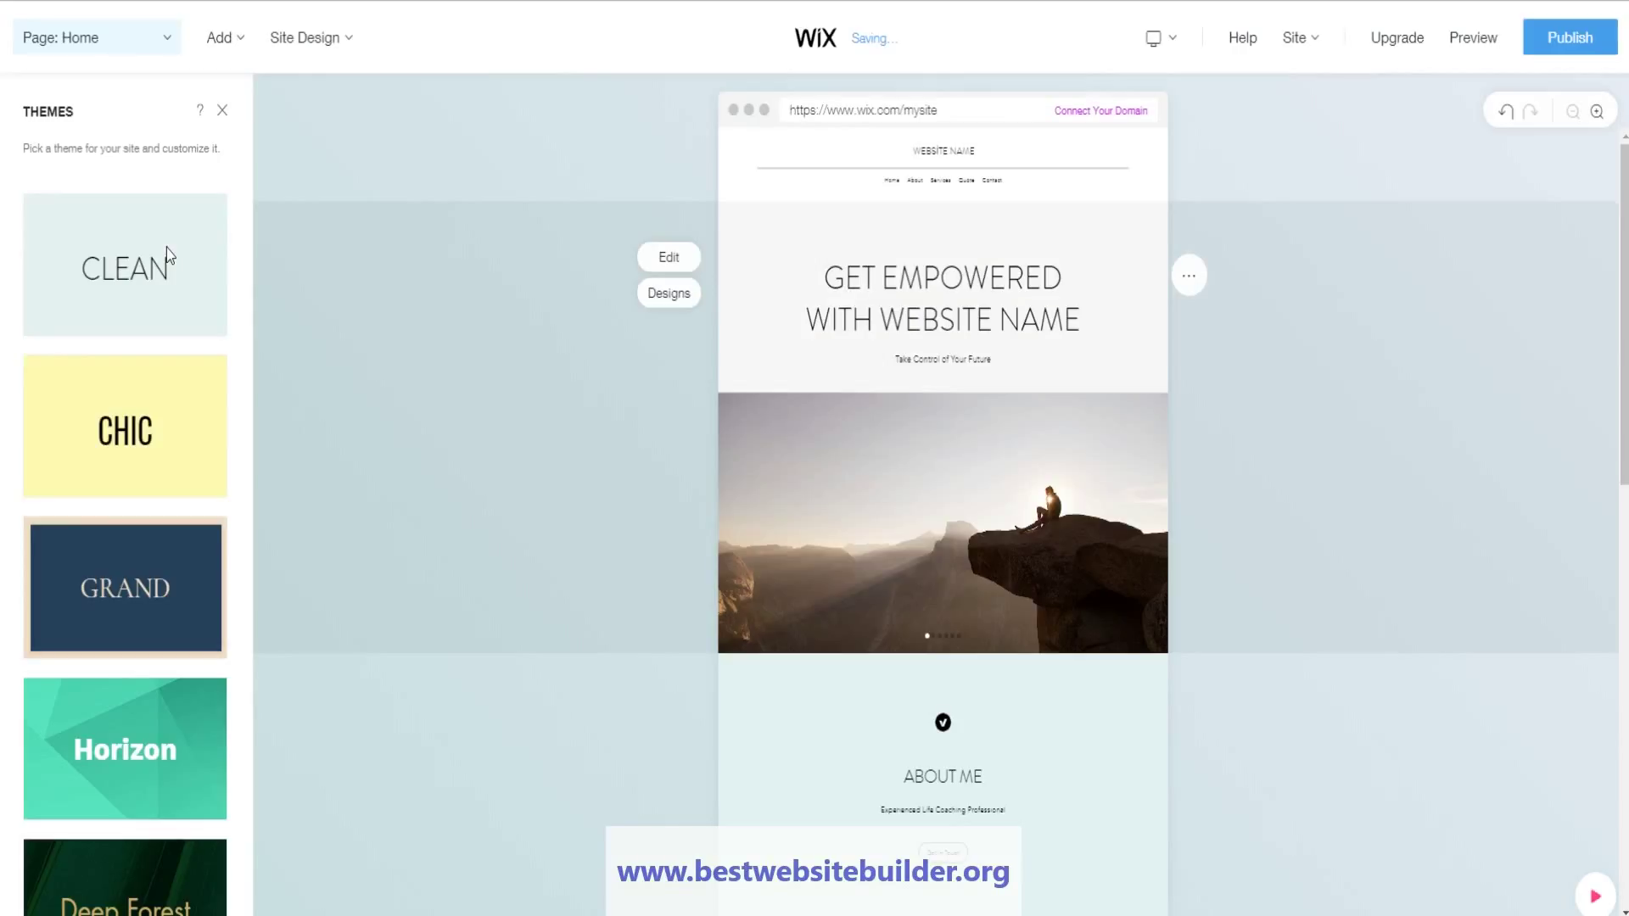
{"action": "scroll", "coordinate": [968, 544], "scroll_direction": "down", "scroll_amount": 5}
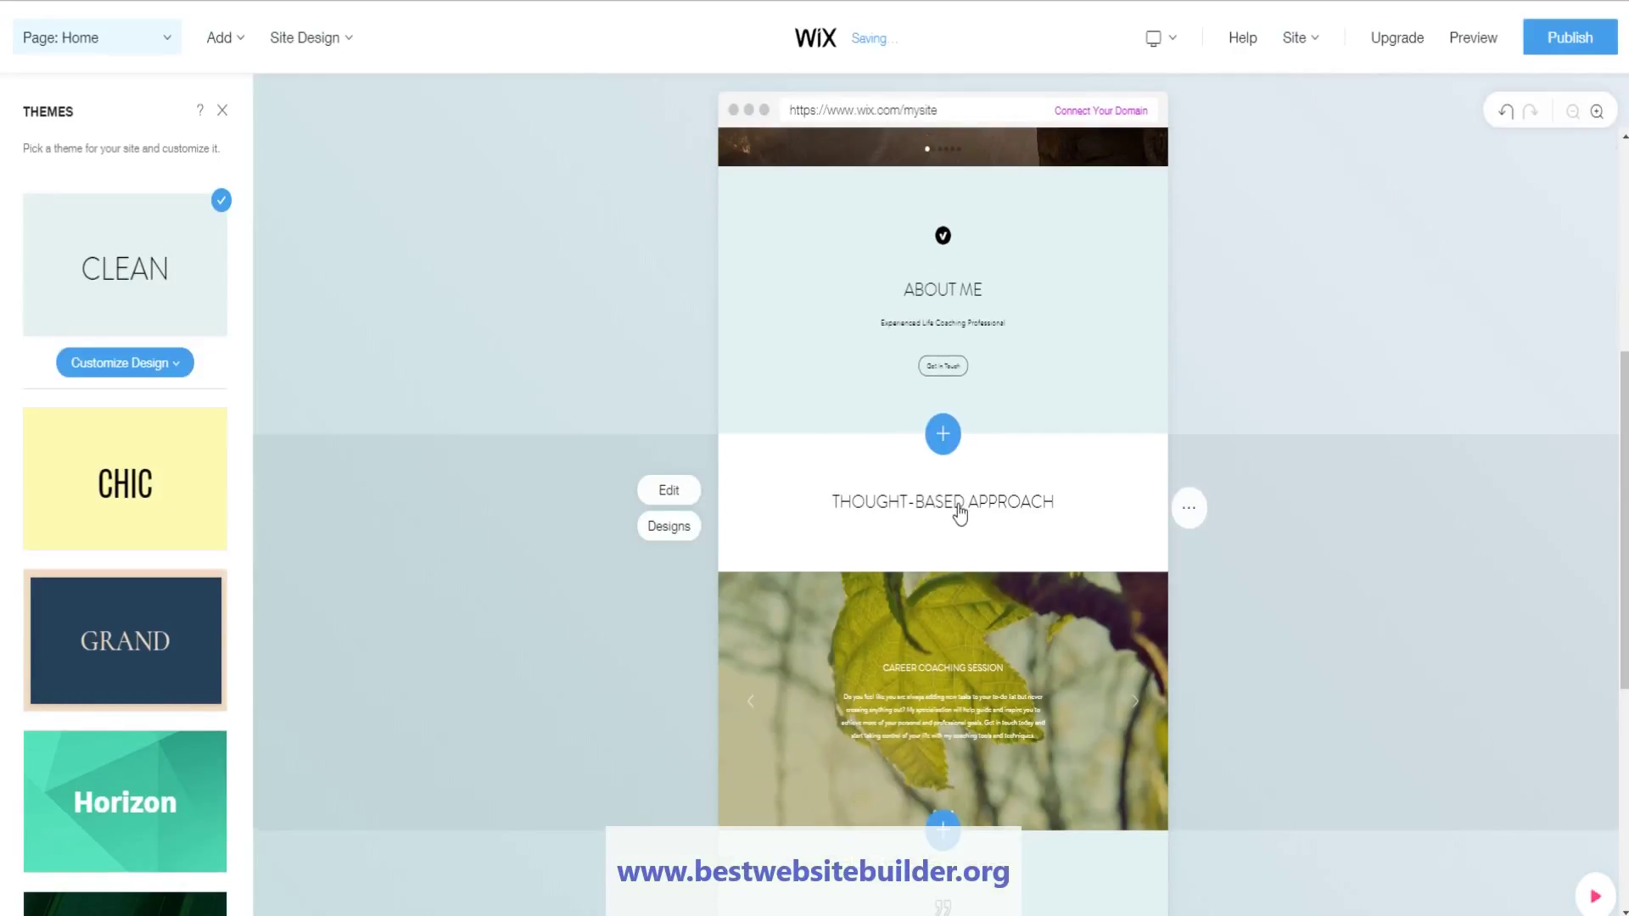
{"action": "scroll", "coordinate": [959, 514], "scroll_direction": "down", "scroll_amount": 4}
{"action": "scroll", "coordinate": [915, 462], "scroll_direction": "up", "scroll_amount": 10}
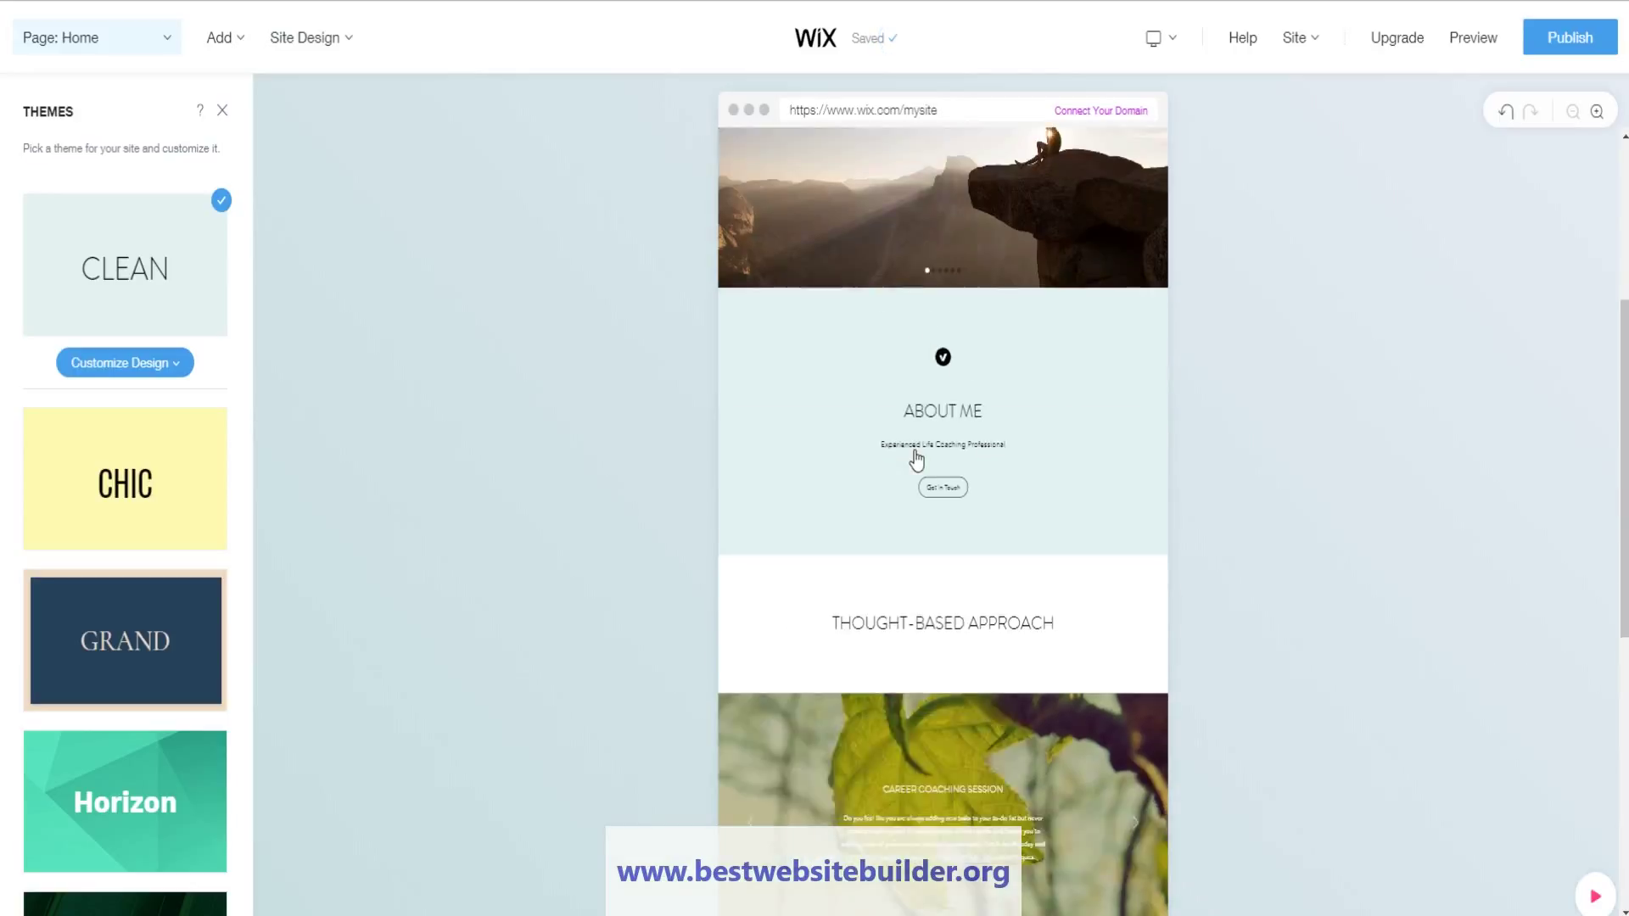
{"action": "scroll", "coordinate": [94, 567], "scroll_direction": "down", "scroll_amount": 7}
- Apply the Luxury theme to the site and check how the page's sections look with it
{"action": "scroll", "coordinate": [94, 569], "scroll_direction": "down", "scroll_amount": 15}
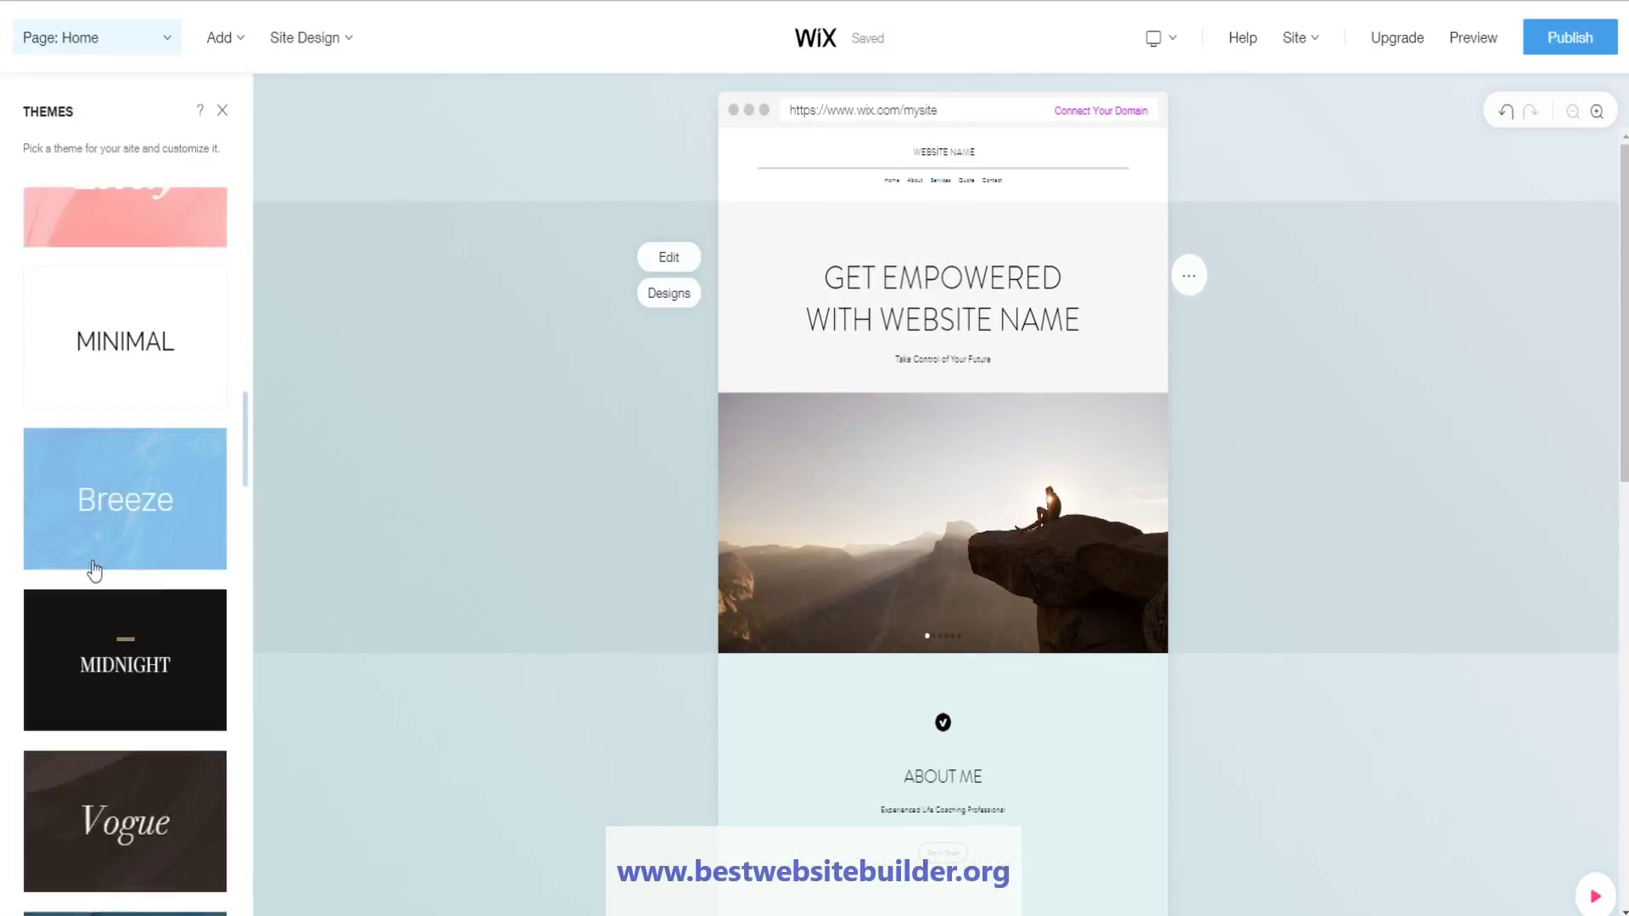
{"action": "scroll", "coordinate": [119, 323], "scroll_direction": "up", "scroll_amount": 2}
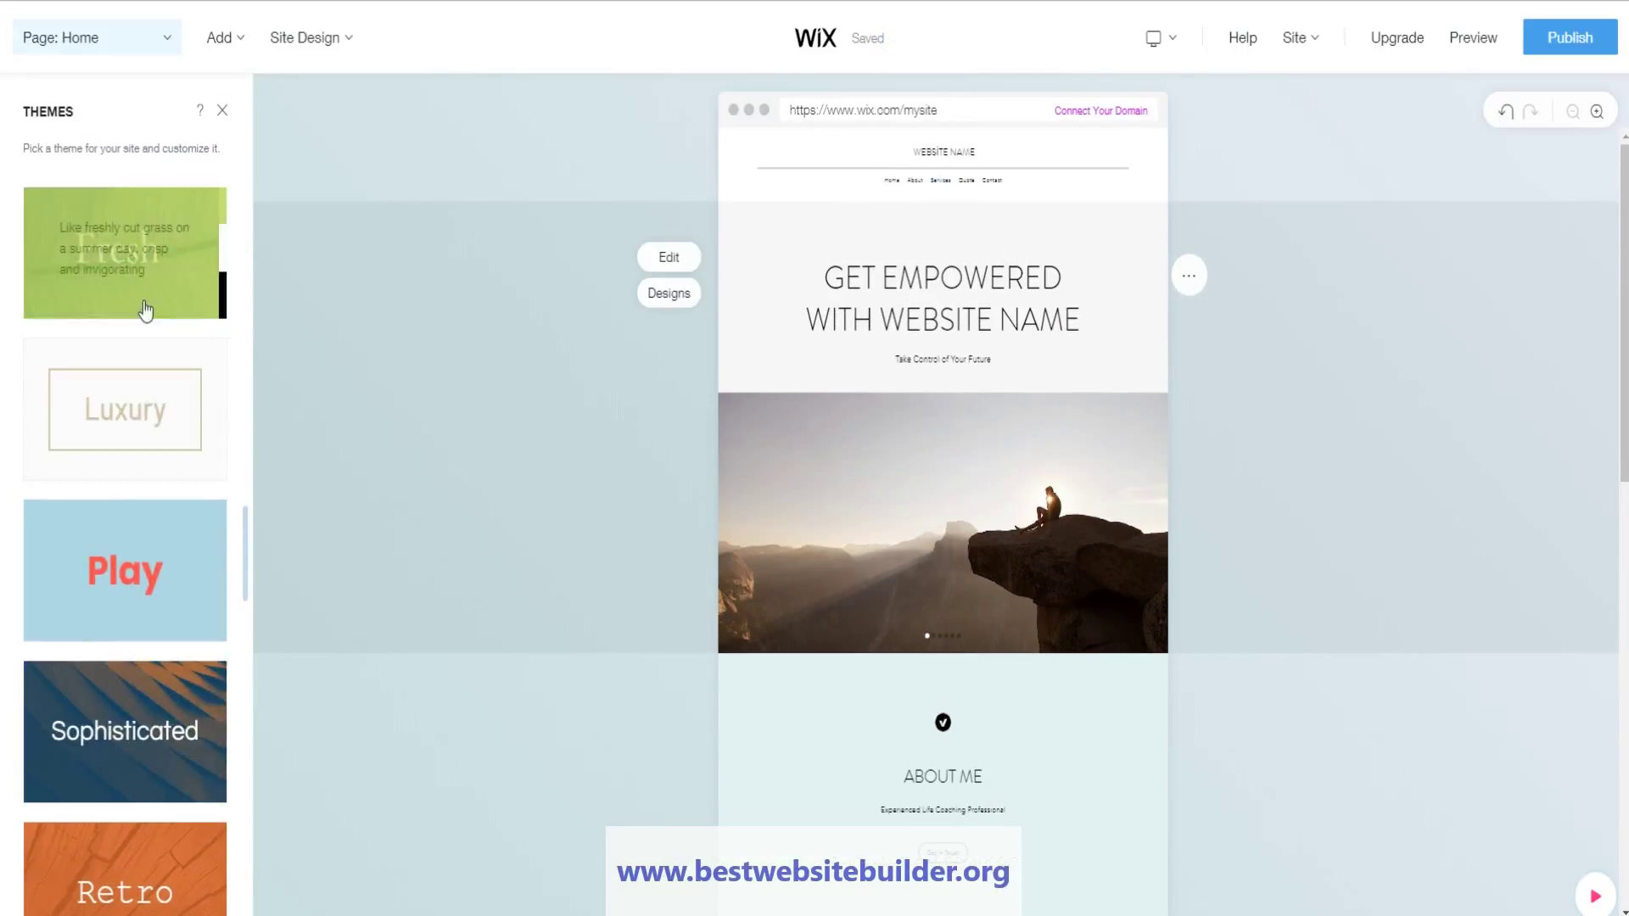
{"action": "left_click", "coordinate": [153, 435]}
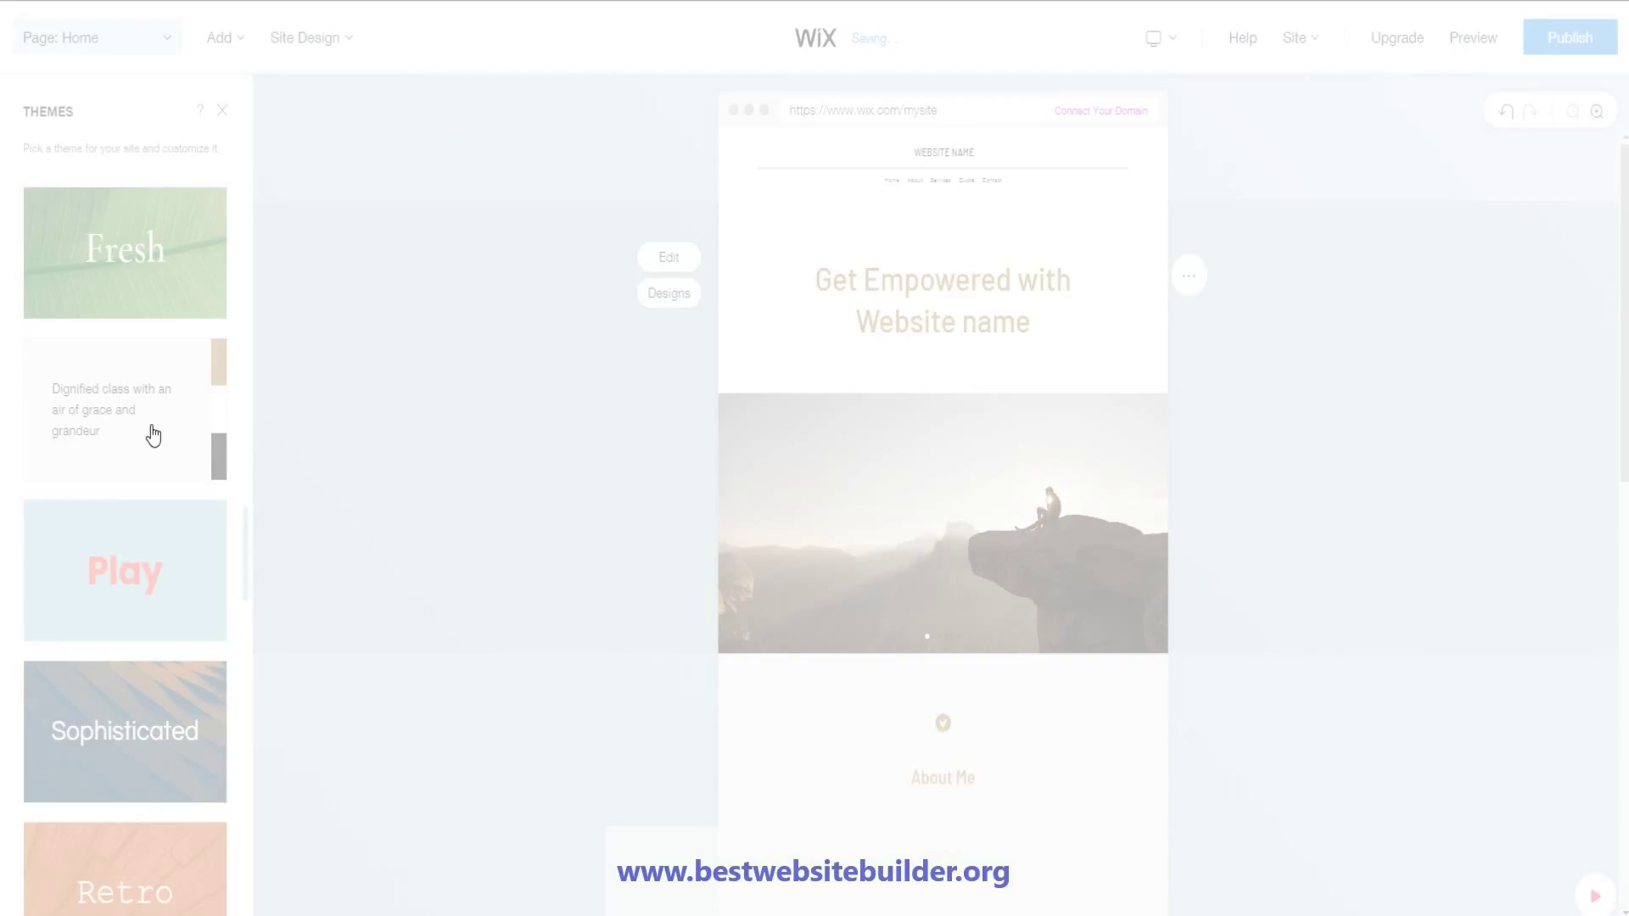
{"action": "scroll", "coordinate": [938, 537], "scroll_direction": "down", "scroll_amount": 3}
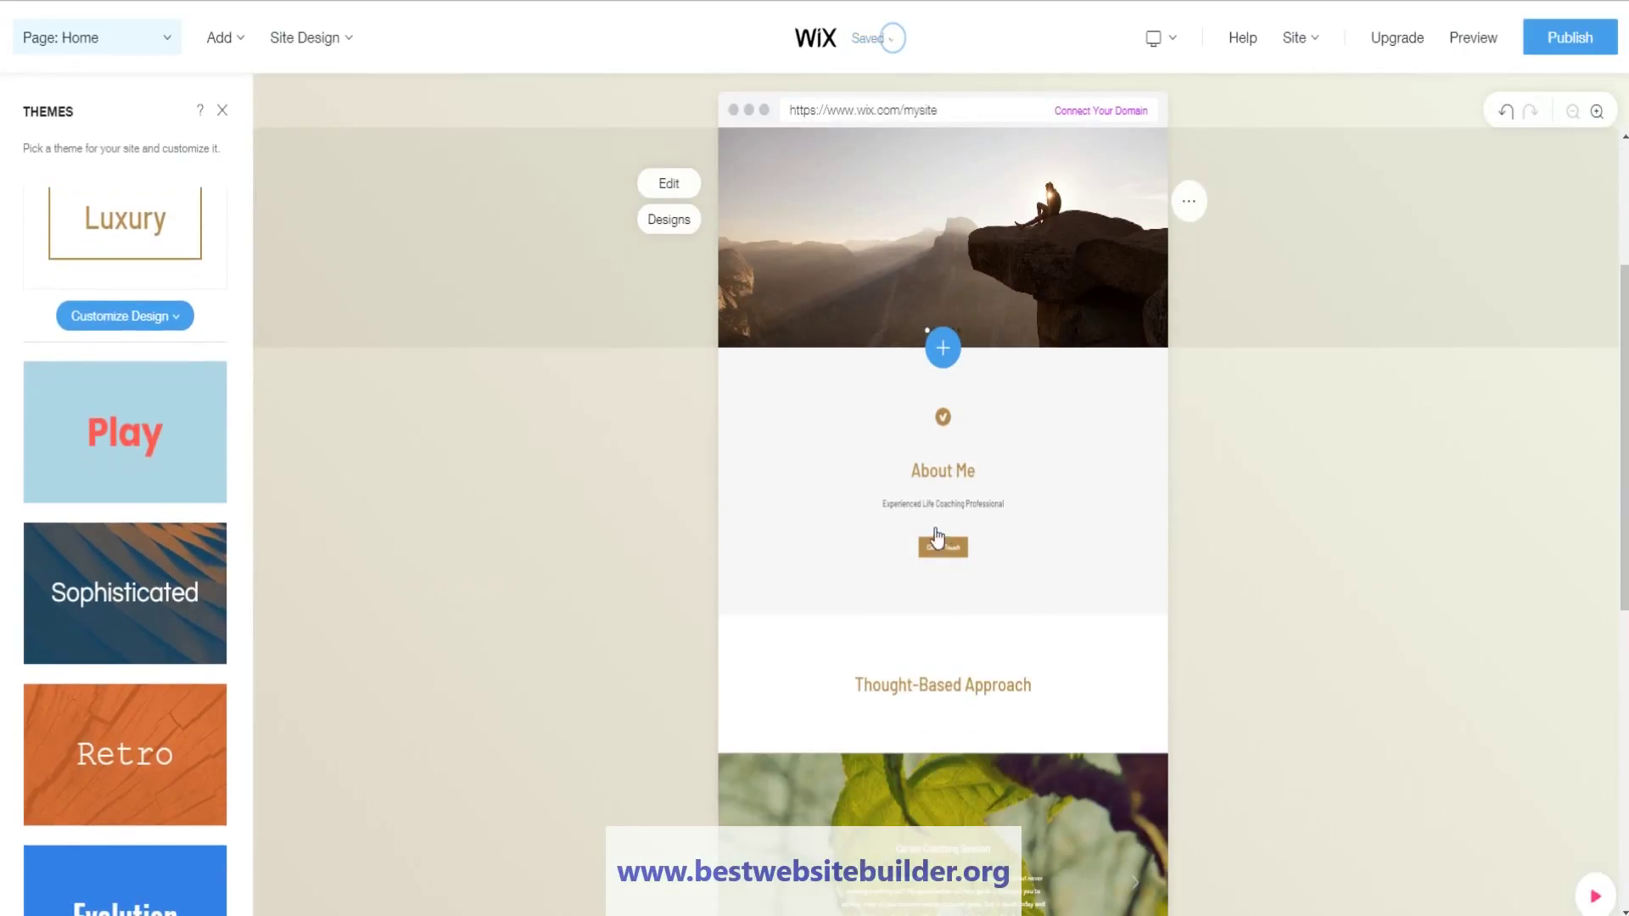
{"action": "scroll", "coordinate": [947, 538], "scroll_direction": "down", "scroll_amount": 5}
{"action": "scroll", "coordinate": [947, 617], "scroll_direction": "up", "scroll_amount": 8}
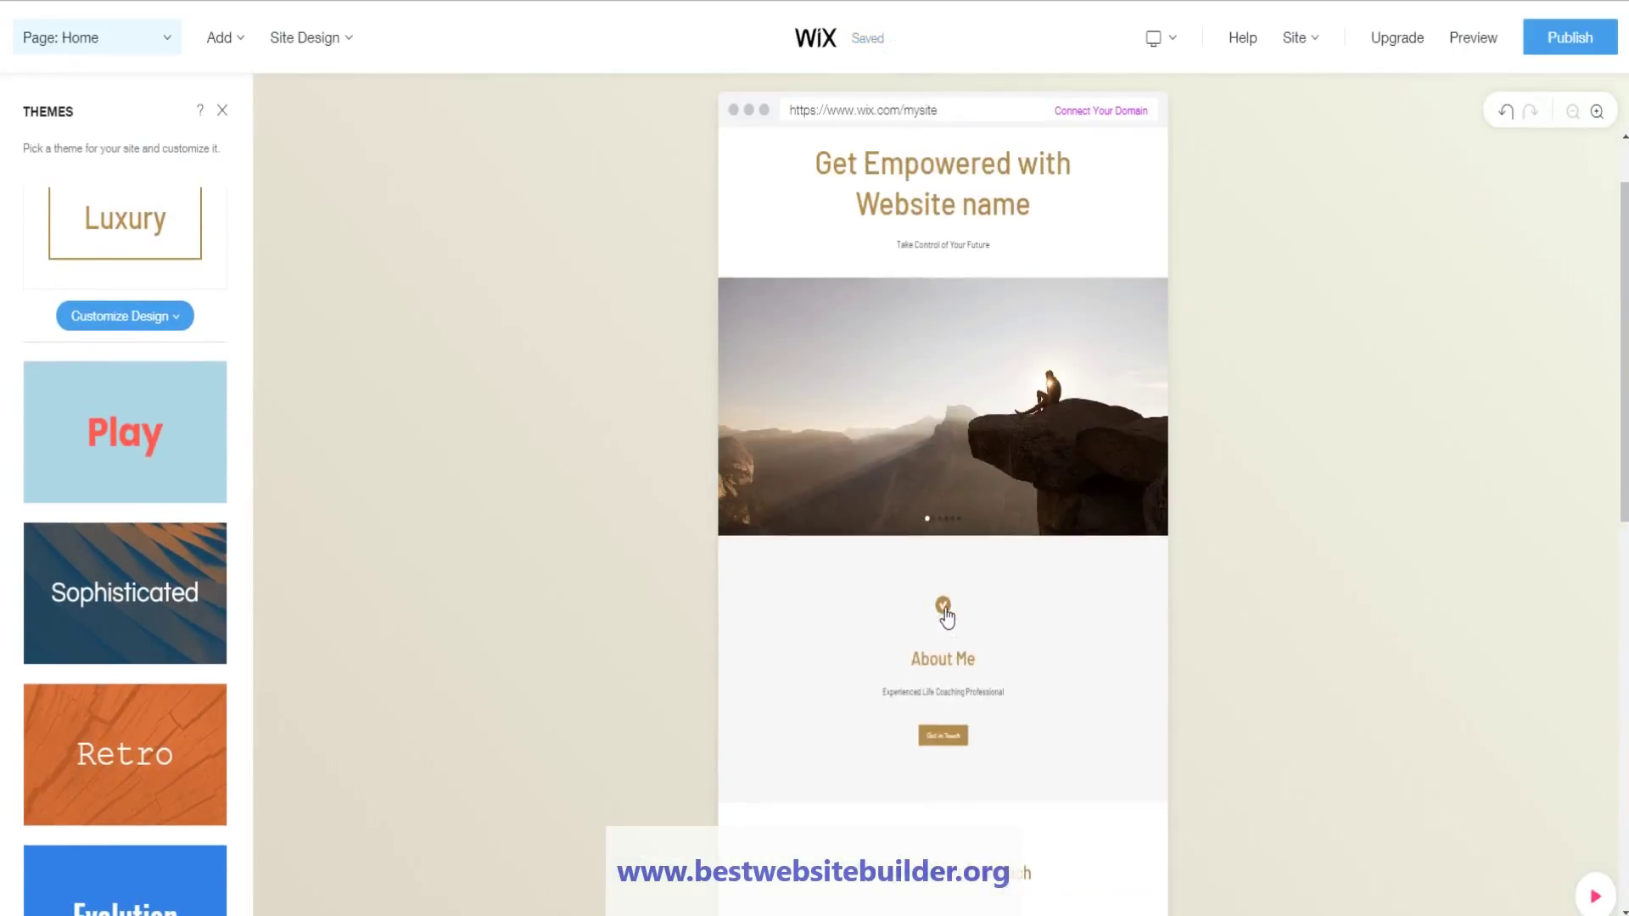
{"action": "scroll", "coordinate": [947, 618], "scroll_direction": "up", "scroll_amount": 1}
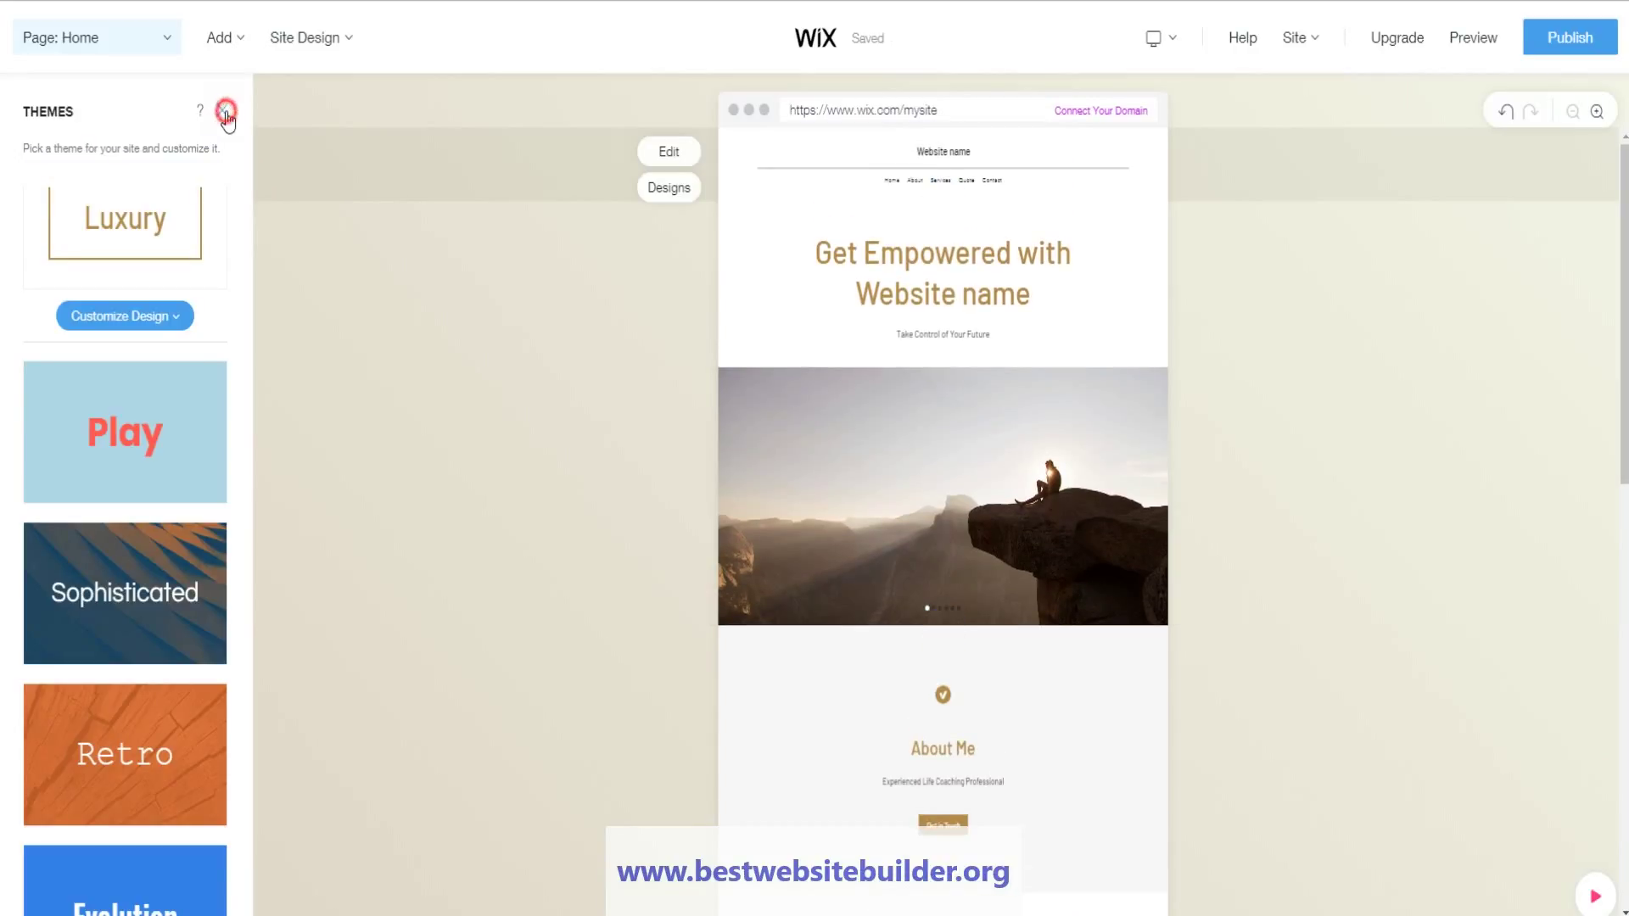
- Leave the theme selection and make the business name in the site header bold and italic
{"action": "left_click", "coordinate": [225, 112]}
{"action": "mouse_move", "coordinate": [327, 37]}
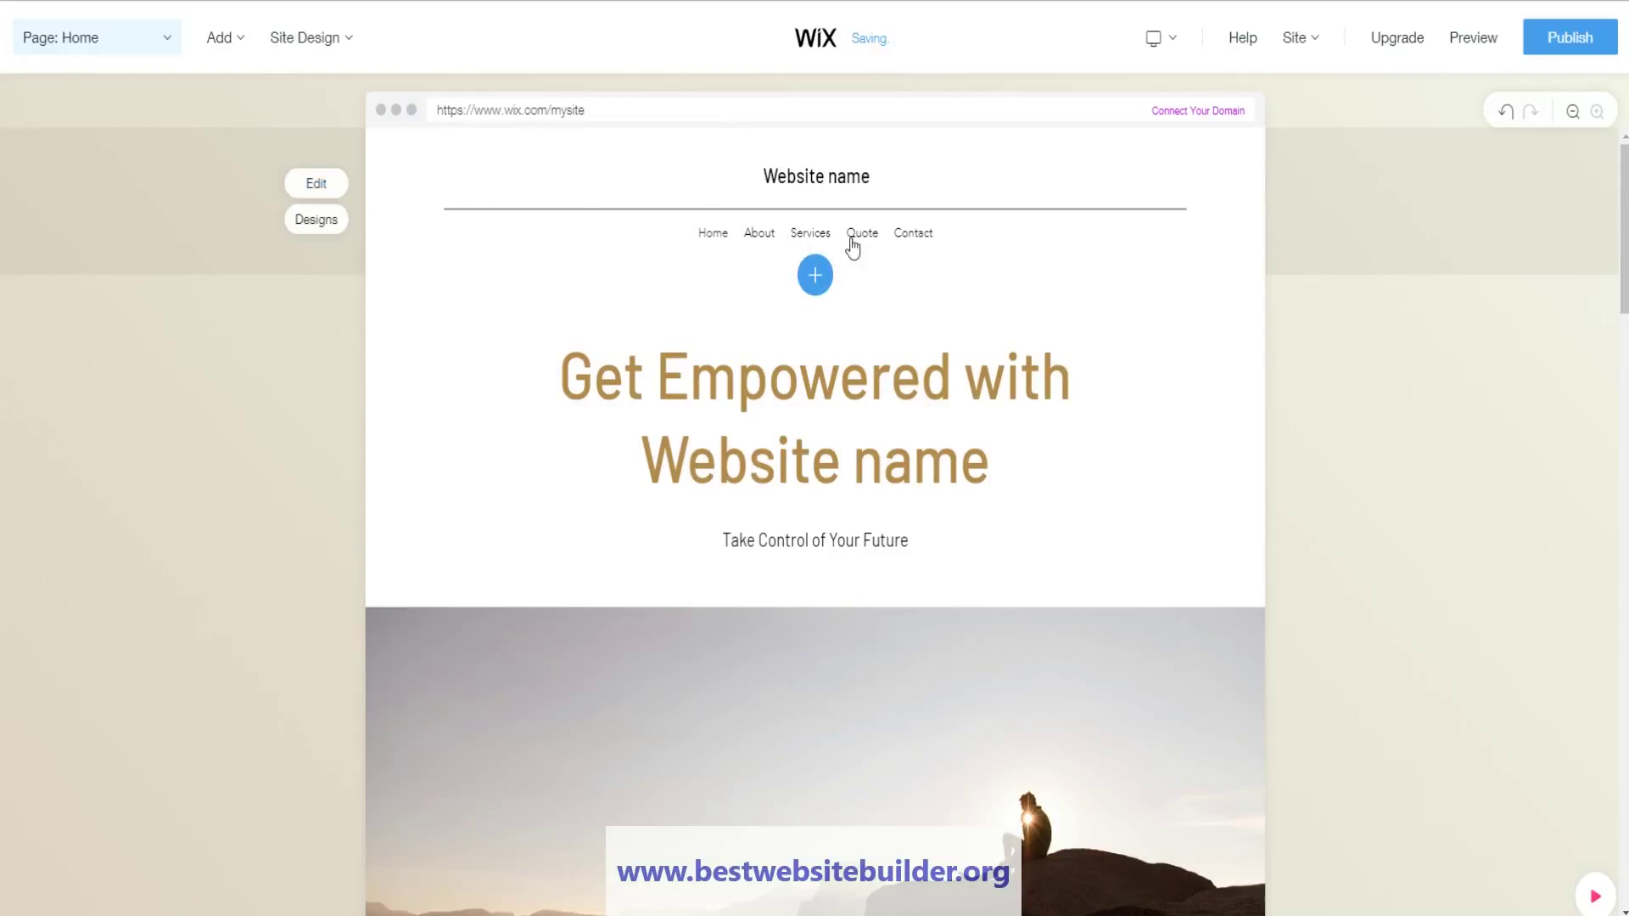
{"action": "left_click", "coordinate": [328, 190]}
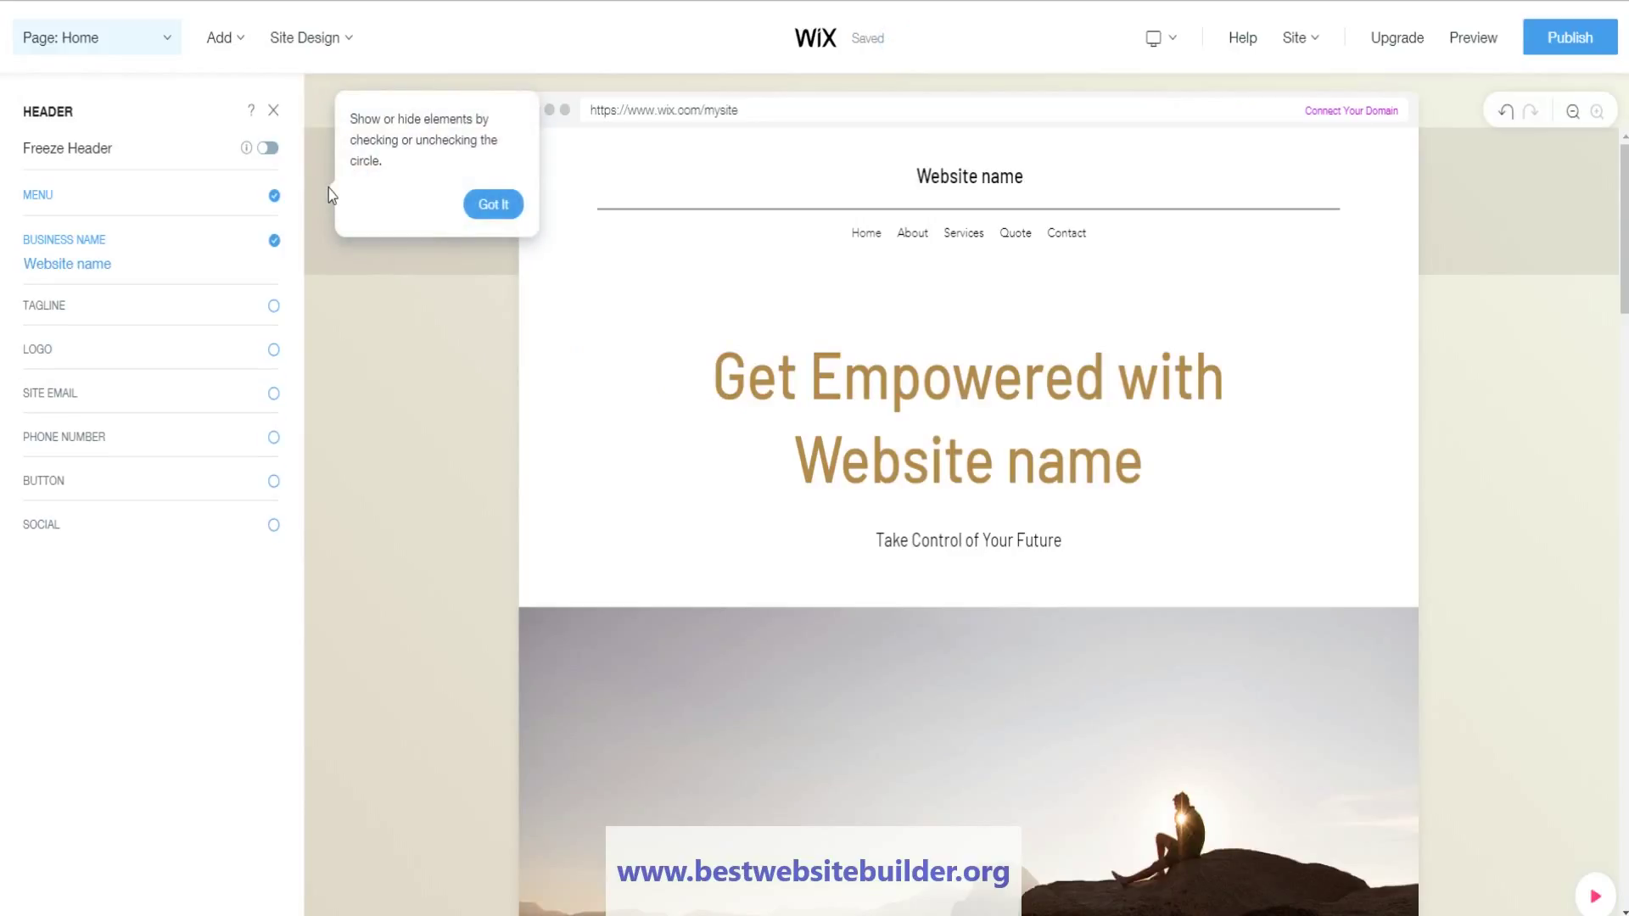
{"action": "left_click", "coordinate": [492, 204]}
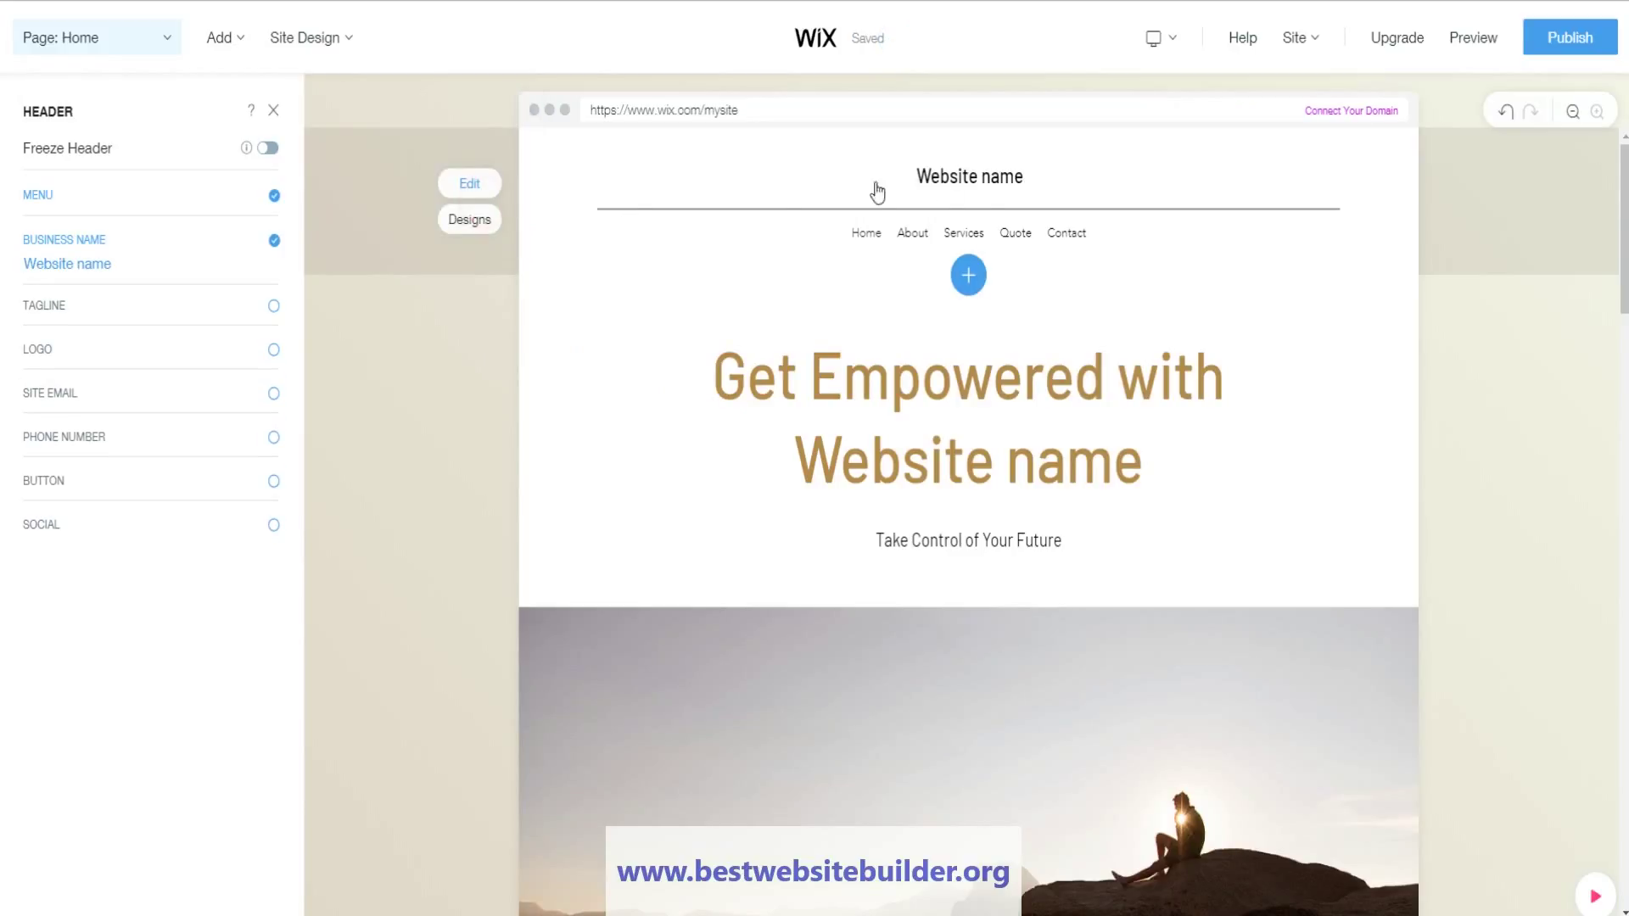
{"action": "left_click", "coordinate": [62, 265]}
{"action": "left_click_drag", "start_coordinate": [102, 287], "coordinate": [23, 289]}
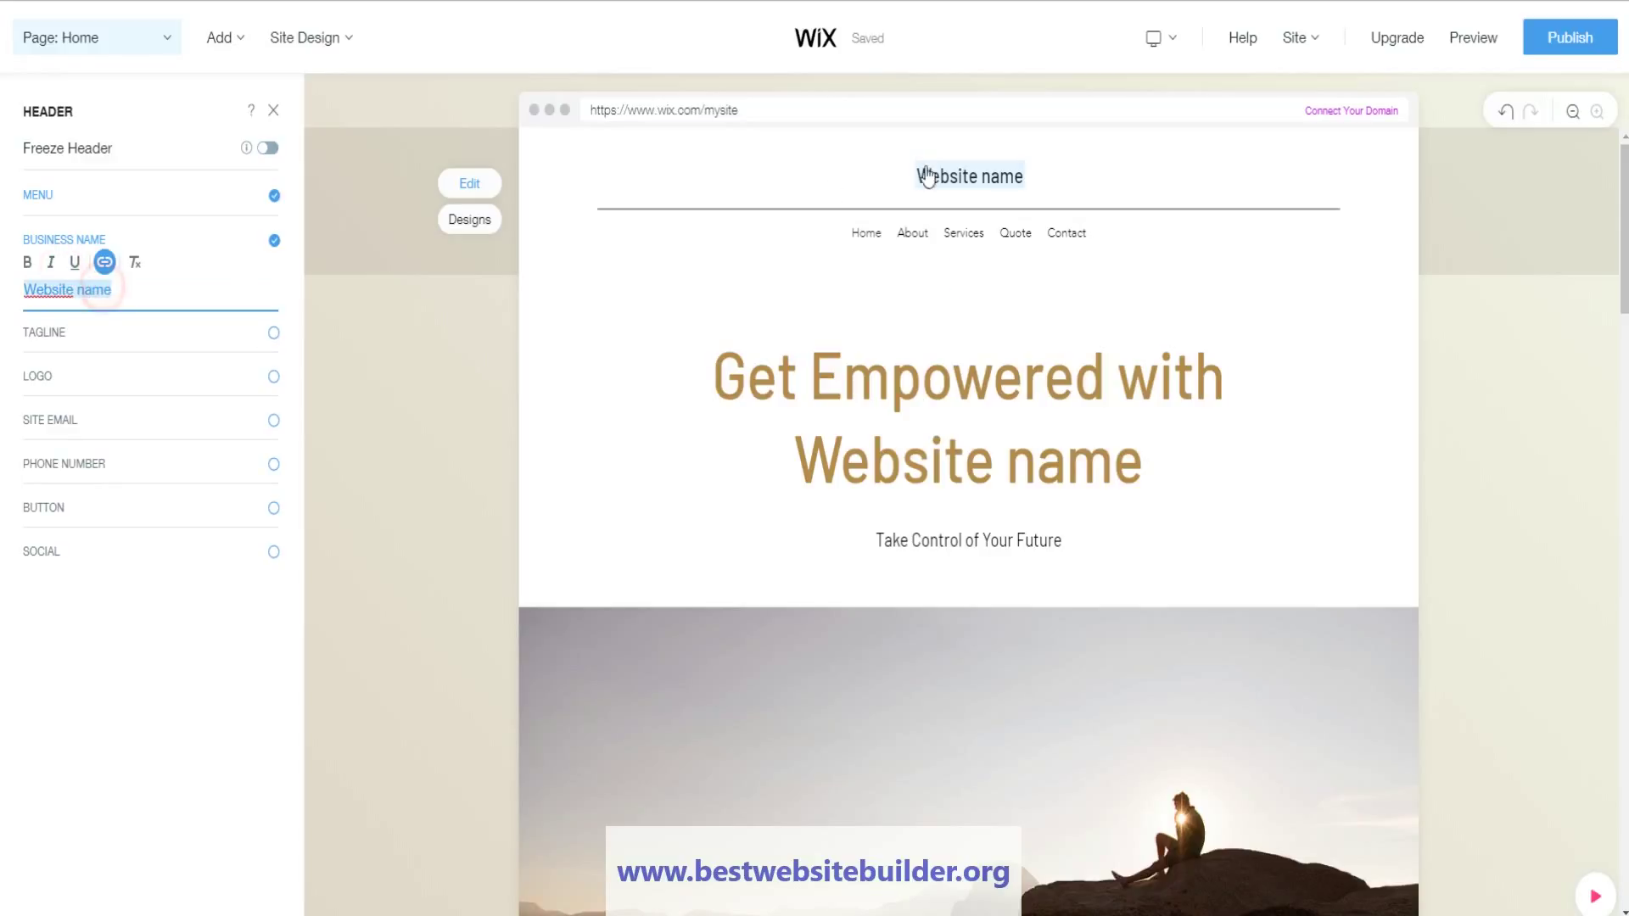
{"action": "left_click", "coordinate": [27, 264]}
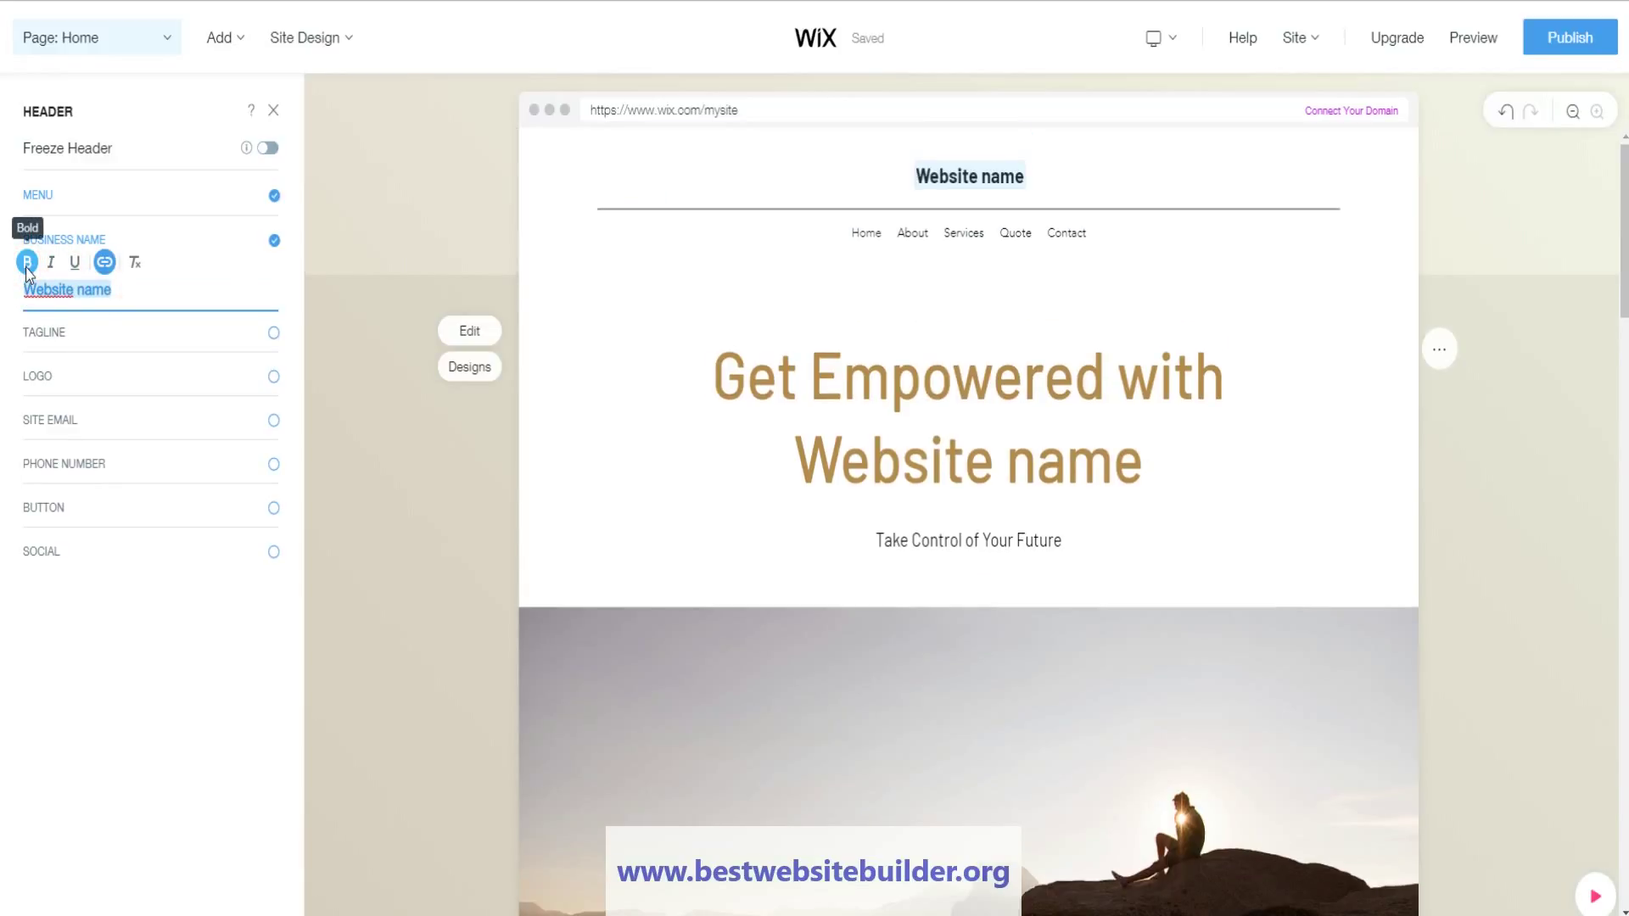
{"action": "left_click", "coordinate": [50, 263]}
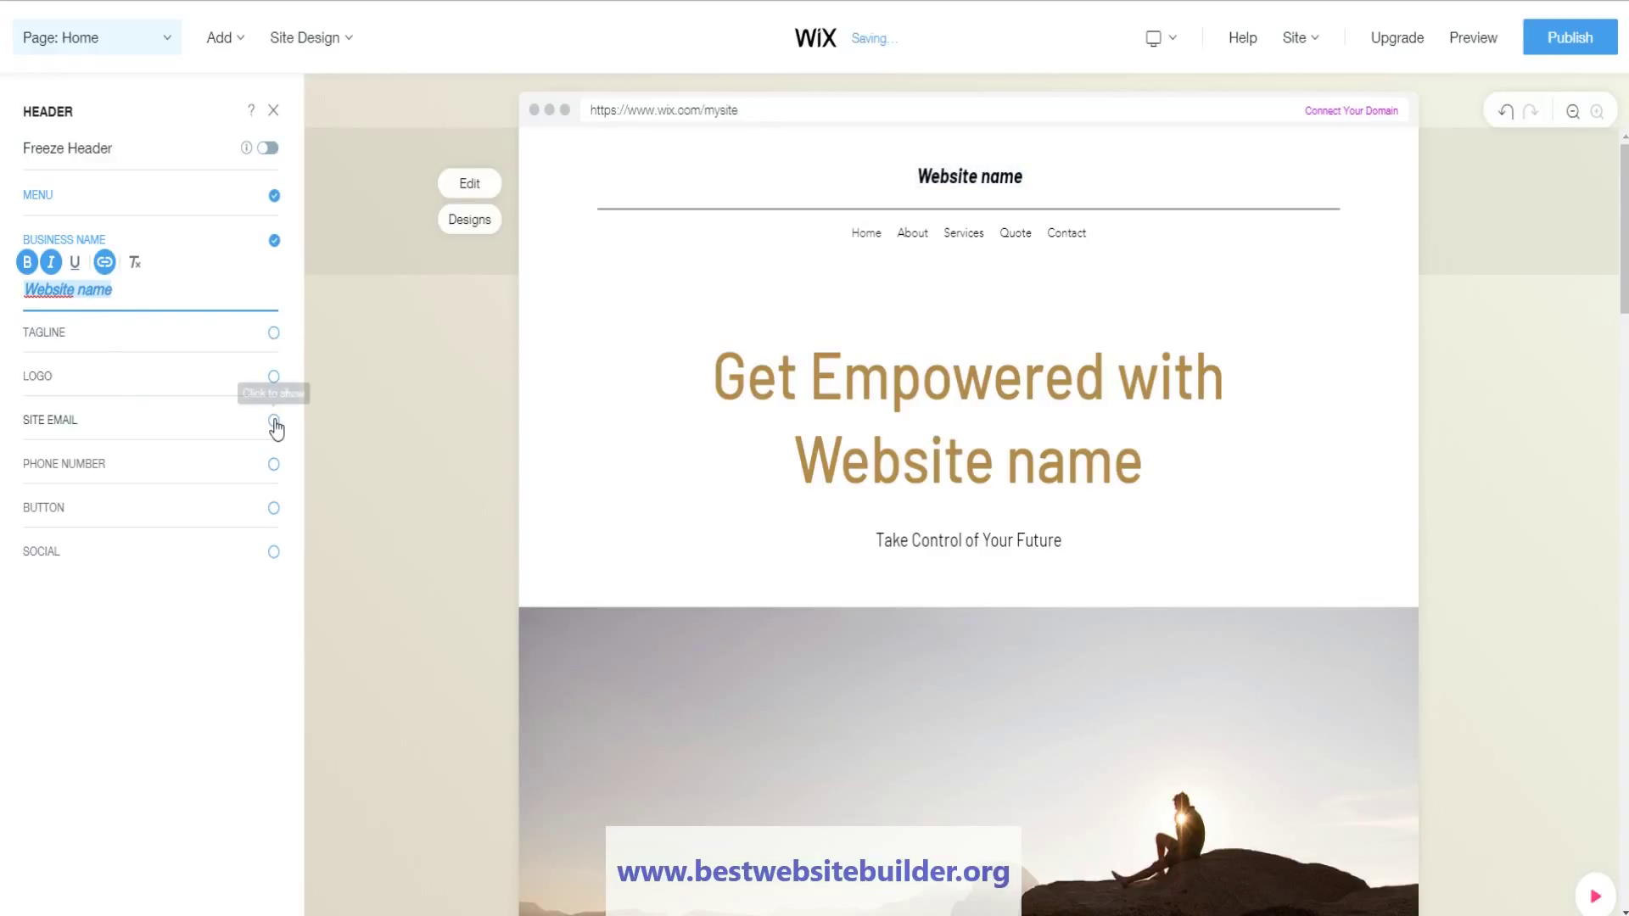
{"action": "left_click", "coordinate": [274, 112]}
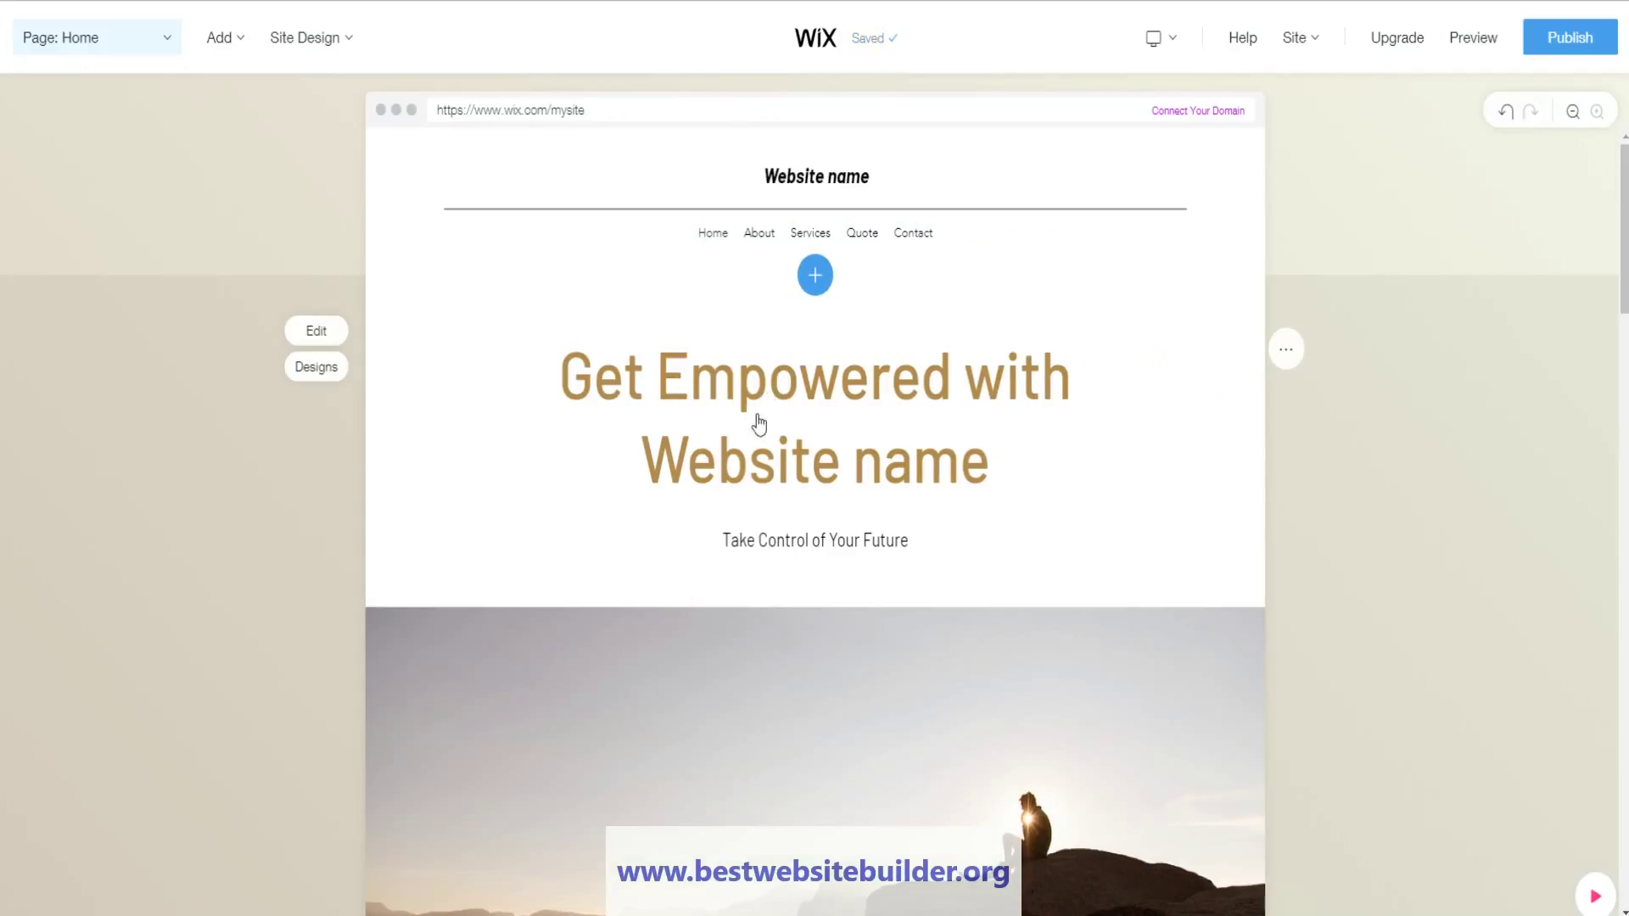
- Open the welcome section for editing and italicize its subtitle "Take Control of Your Future"
{"action": "left_click", "coordinate": [316, 332]}
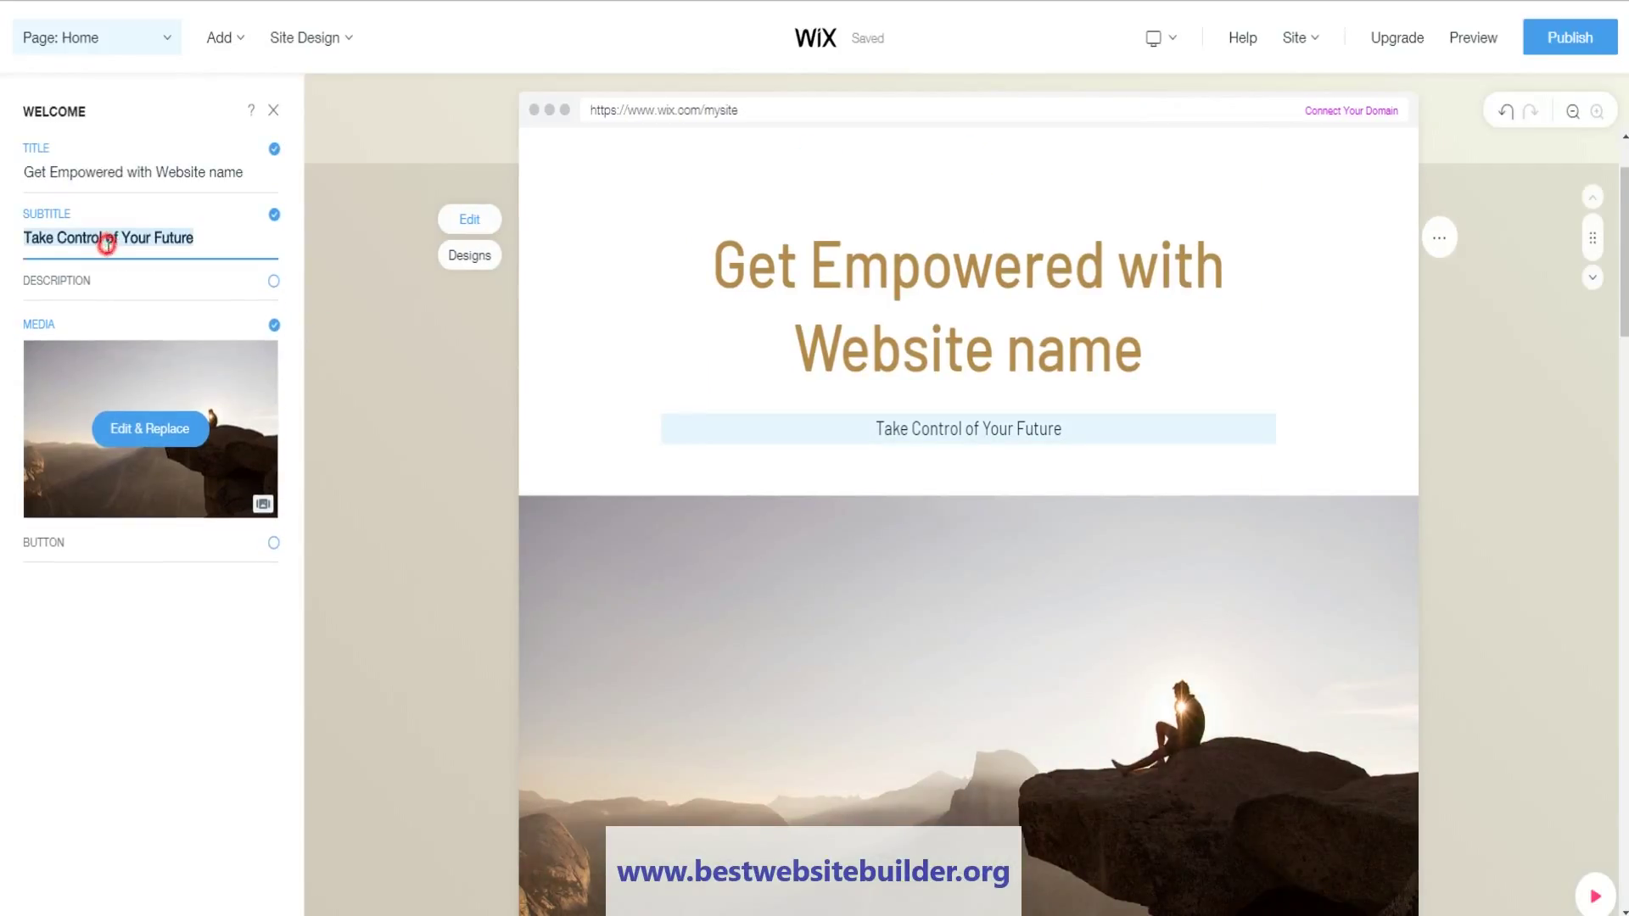
{"action": "left_click", "coordinate": [106, 244]}
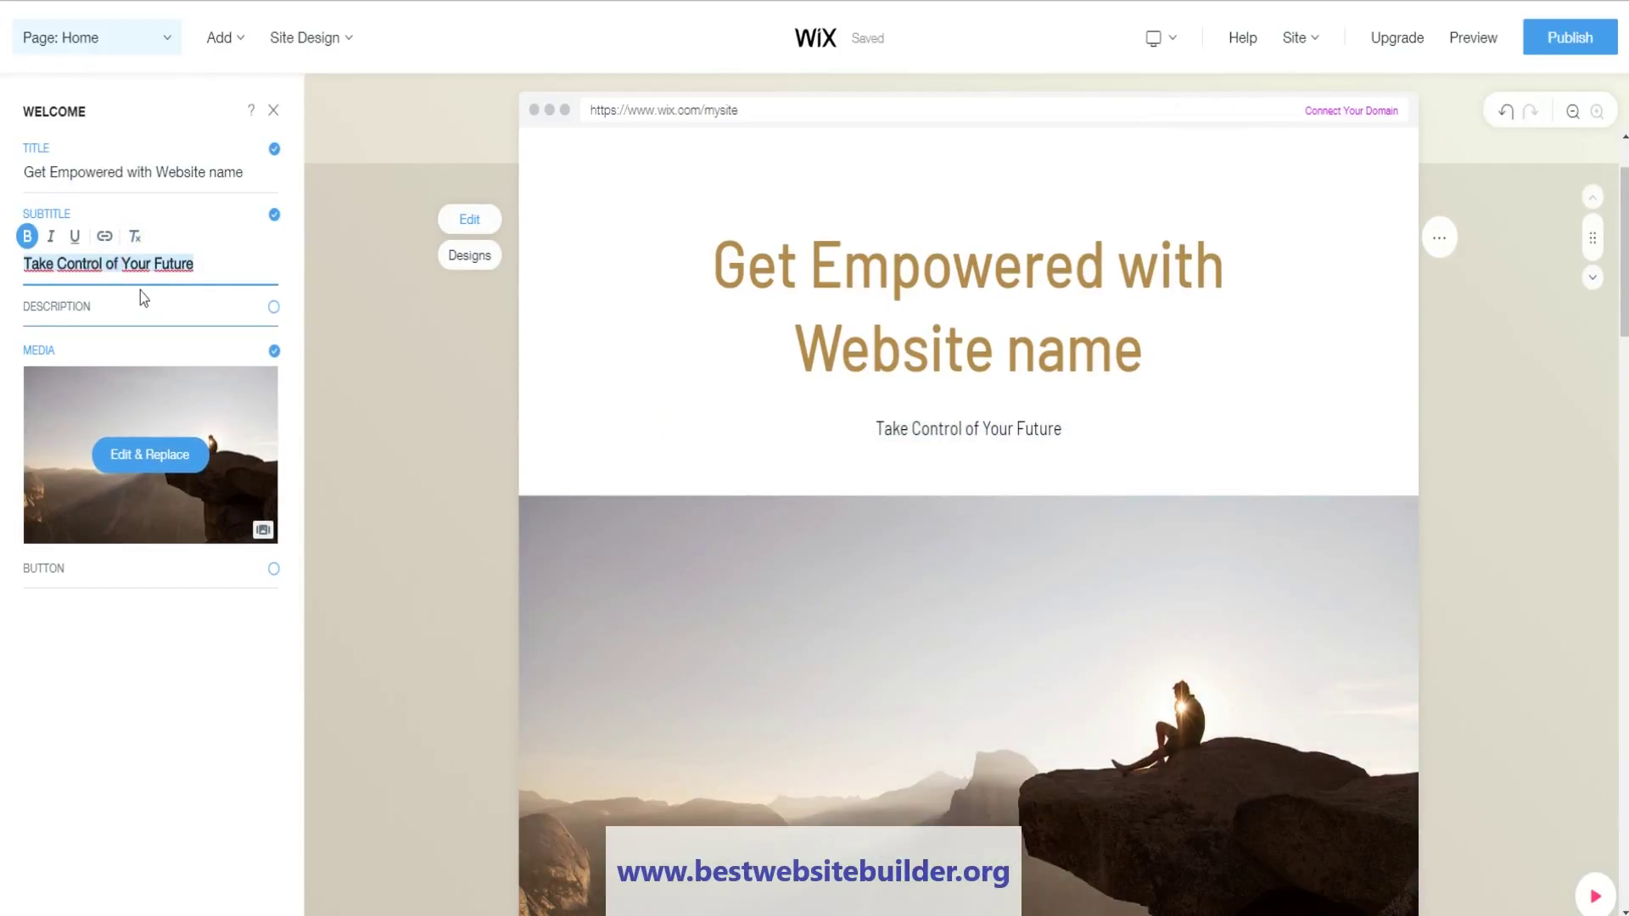
{"action": "left_click", "coordinate": [145, 267]}
{"action": "left_click", "coordinate": [45, 239]}
{"action": "left_click", "coordinate": [198, 260]}
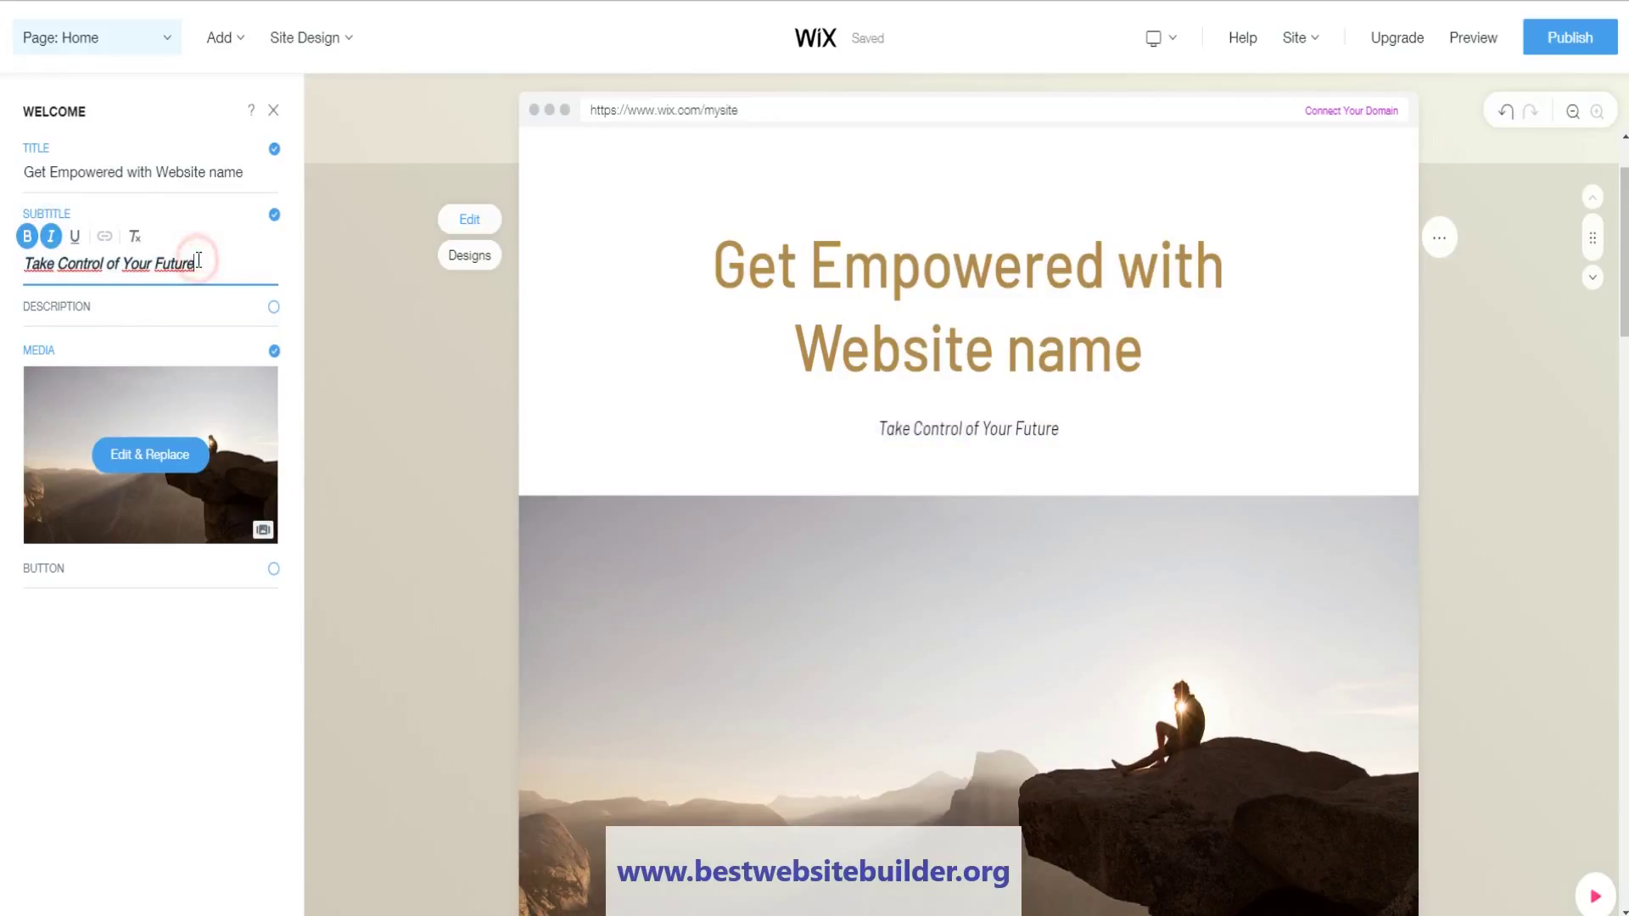
- Remove "Get Empowered with" from the welcome section's title, leaving "Website name"
{"action": "left_click", "coordinate": [134, 171]}
{"action": "left_click", "coordinate": [154, 198]}
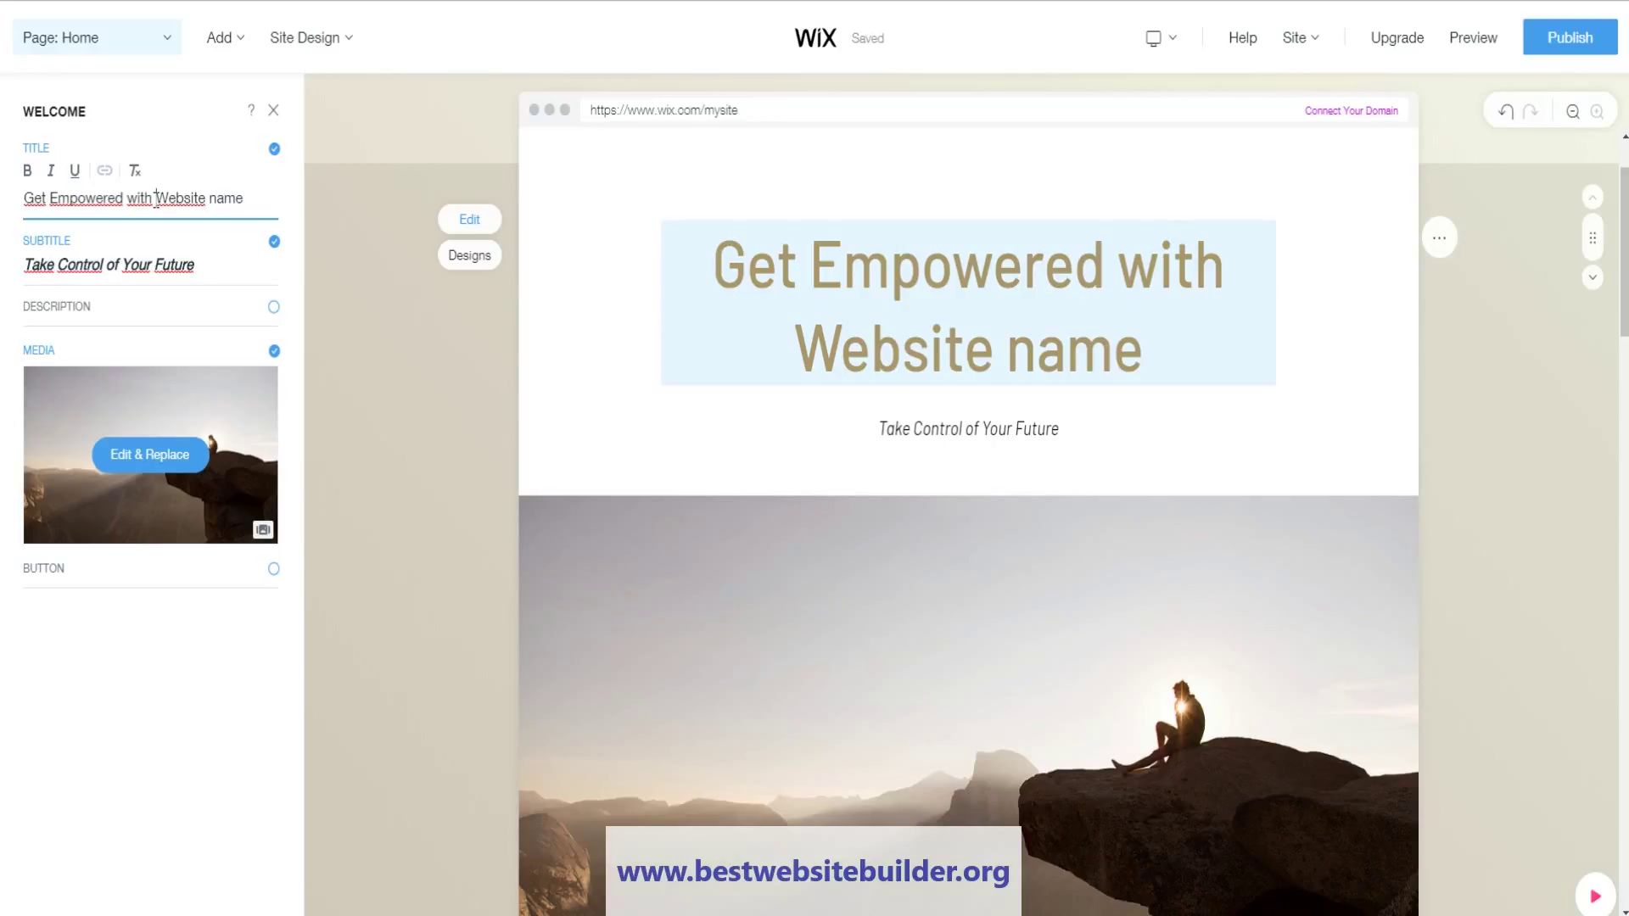
{"action": "left_click_drag", "start_coordinate": [154, 200], "coordinate": [13, 218]}
{"action": "key", "text": "BackSpace"}
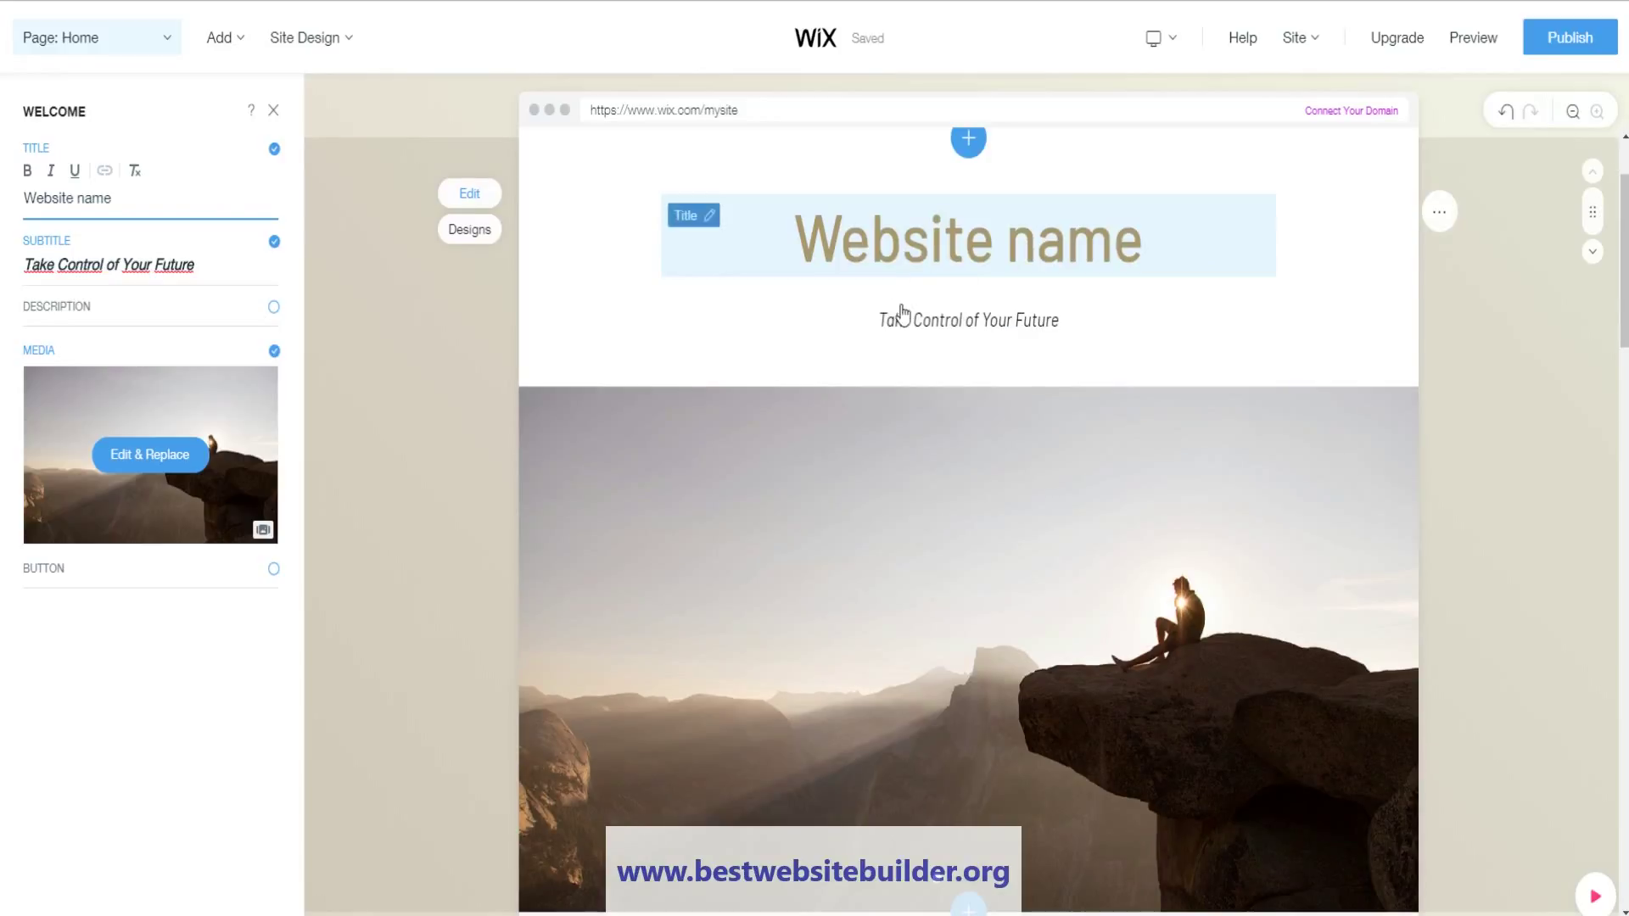
- Format the welcome section's title as italic without bold and close the section's settings
{"action": "triple_click", "coordinate": [47, 199]}
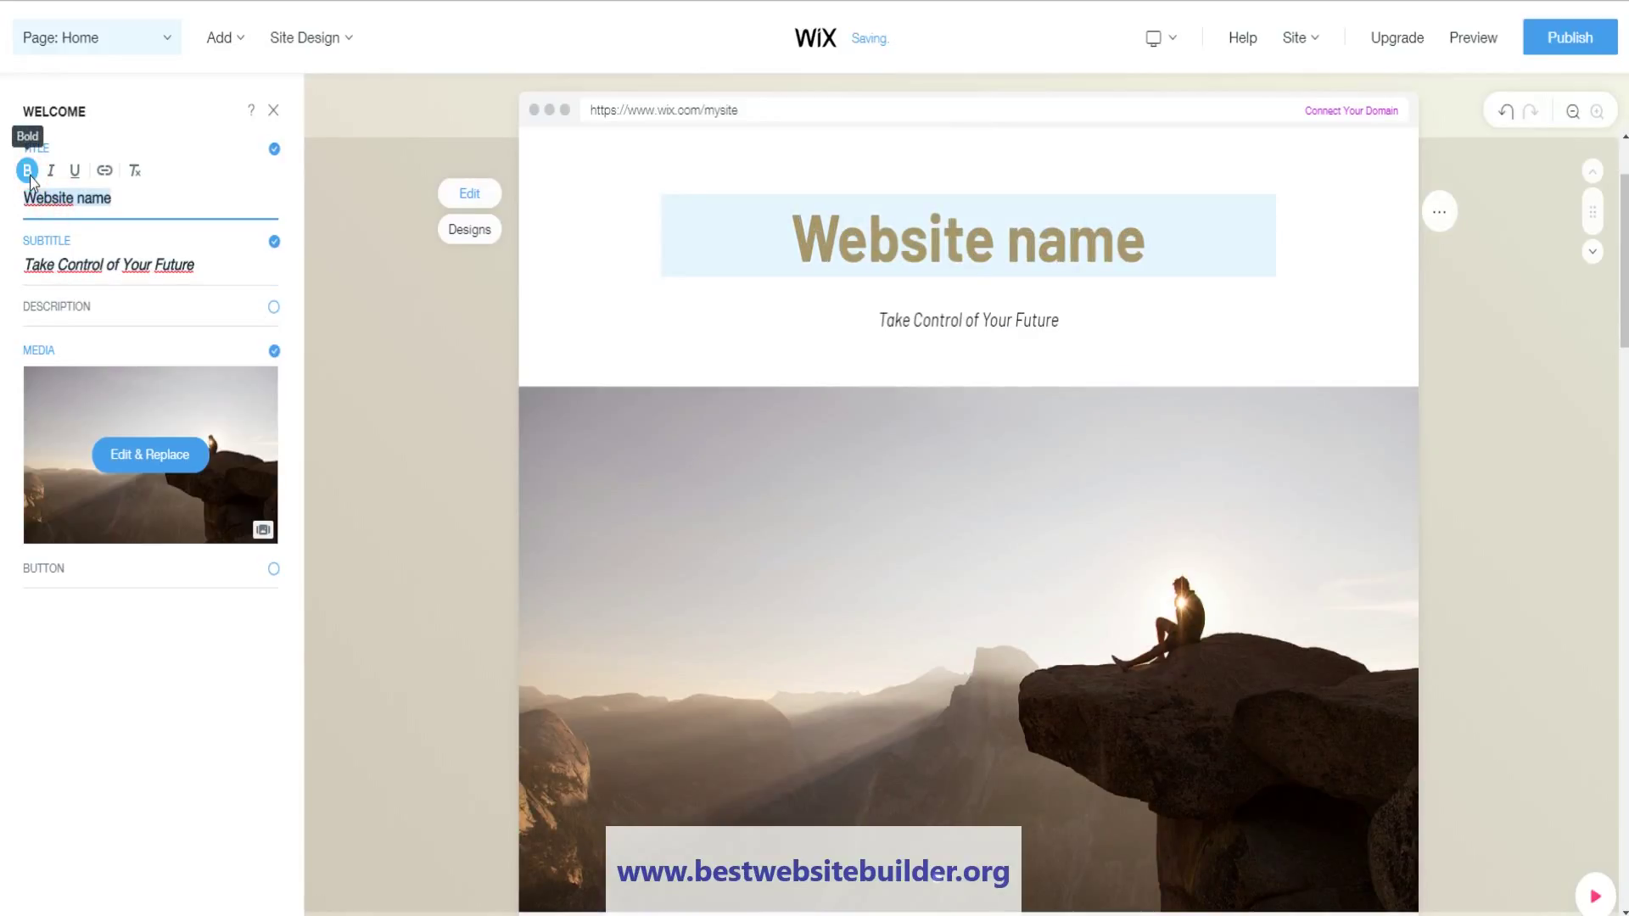
{"action": "left_click", "coordinate": [29, 173]}
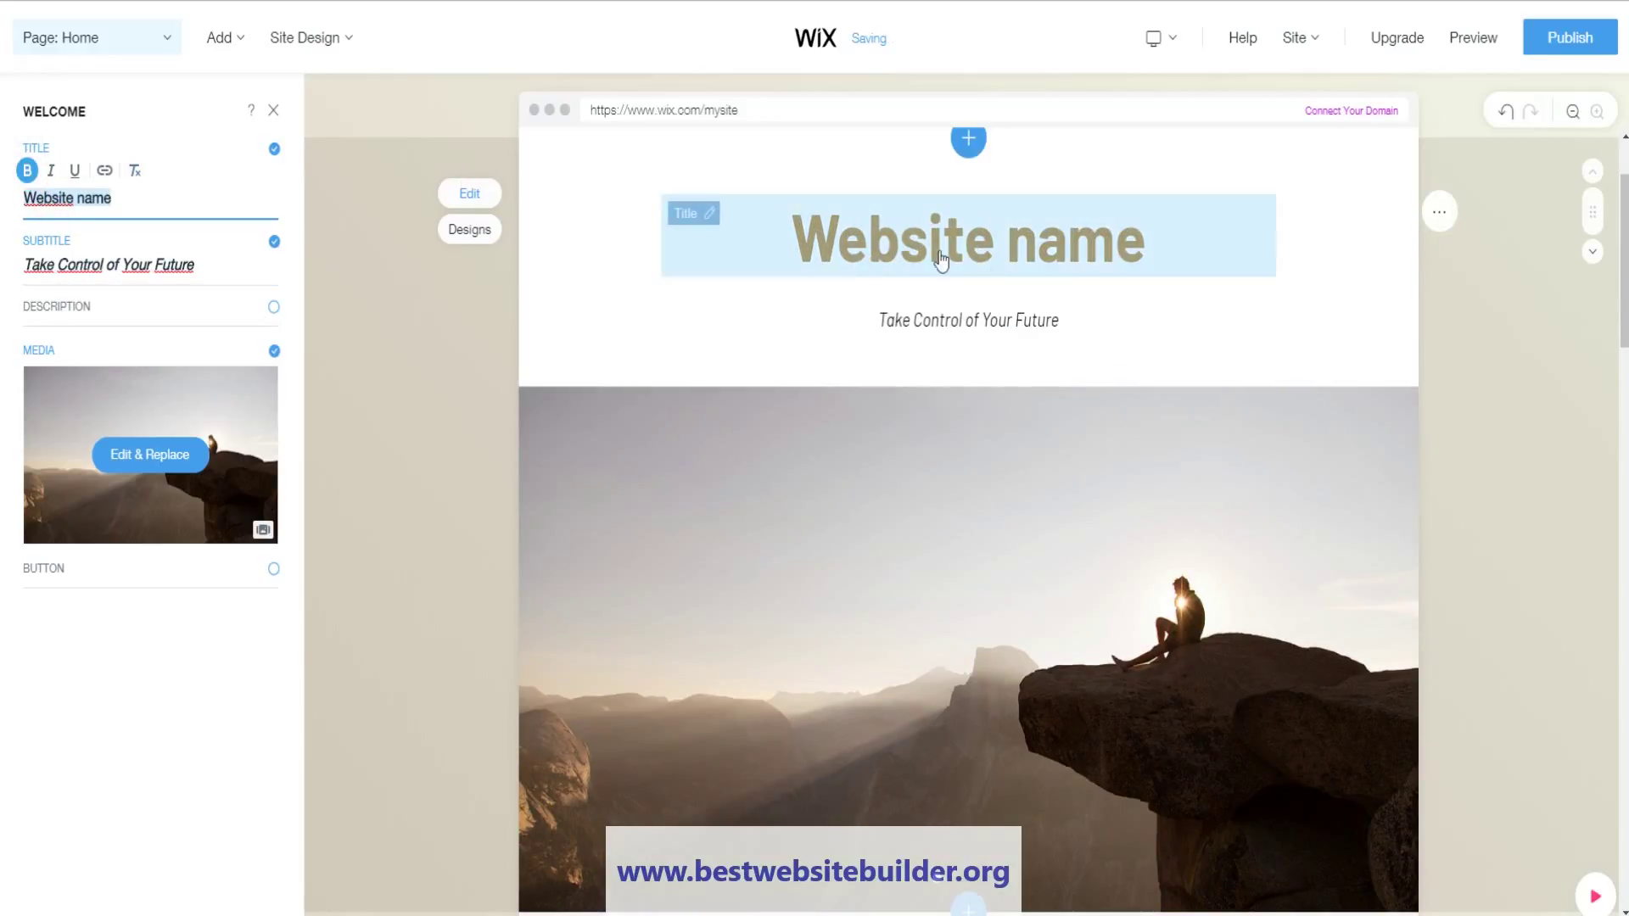
{"action": "left_click", "coordinate": [52, 172]}
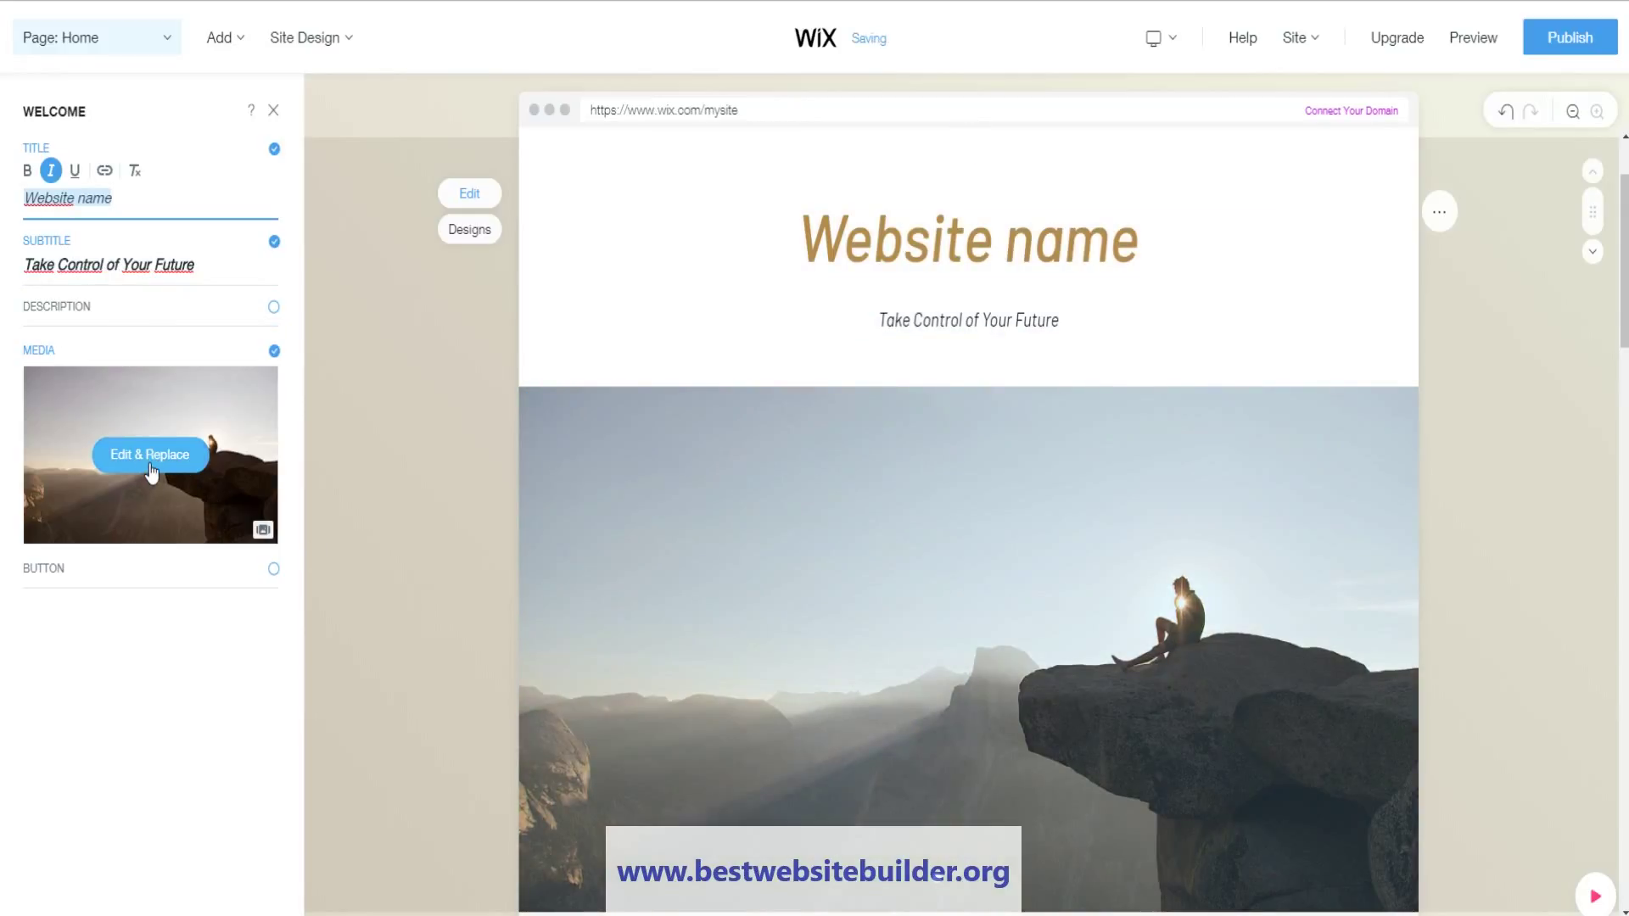
{"action": "left_click", "coordinate": [274, 110]}
- Open the footer's social settings, check the Facebook, Twitter and LinkedIn links and the empty link field, and close the settings
{"action": "scroll", "coordinate": [796, 482], "scroll_direction": "down", "scroll_amount": 10}
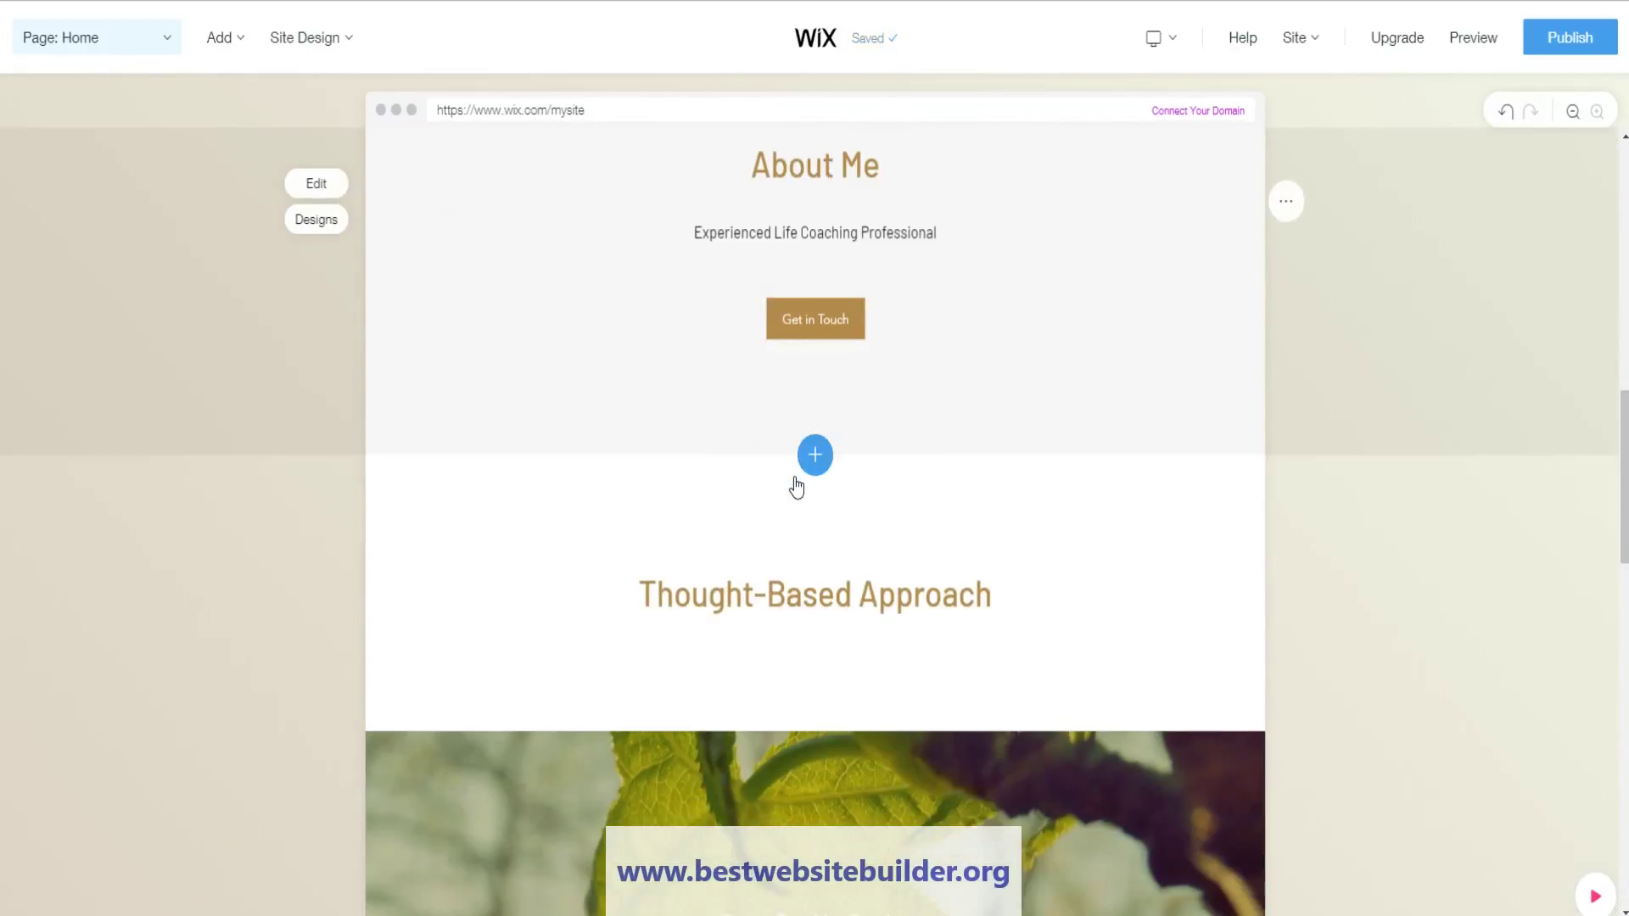
{"action": "scroll", "coordinate": [796, 488], "scroll_direction": "down", "scroll_amount": 10}
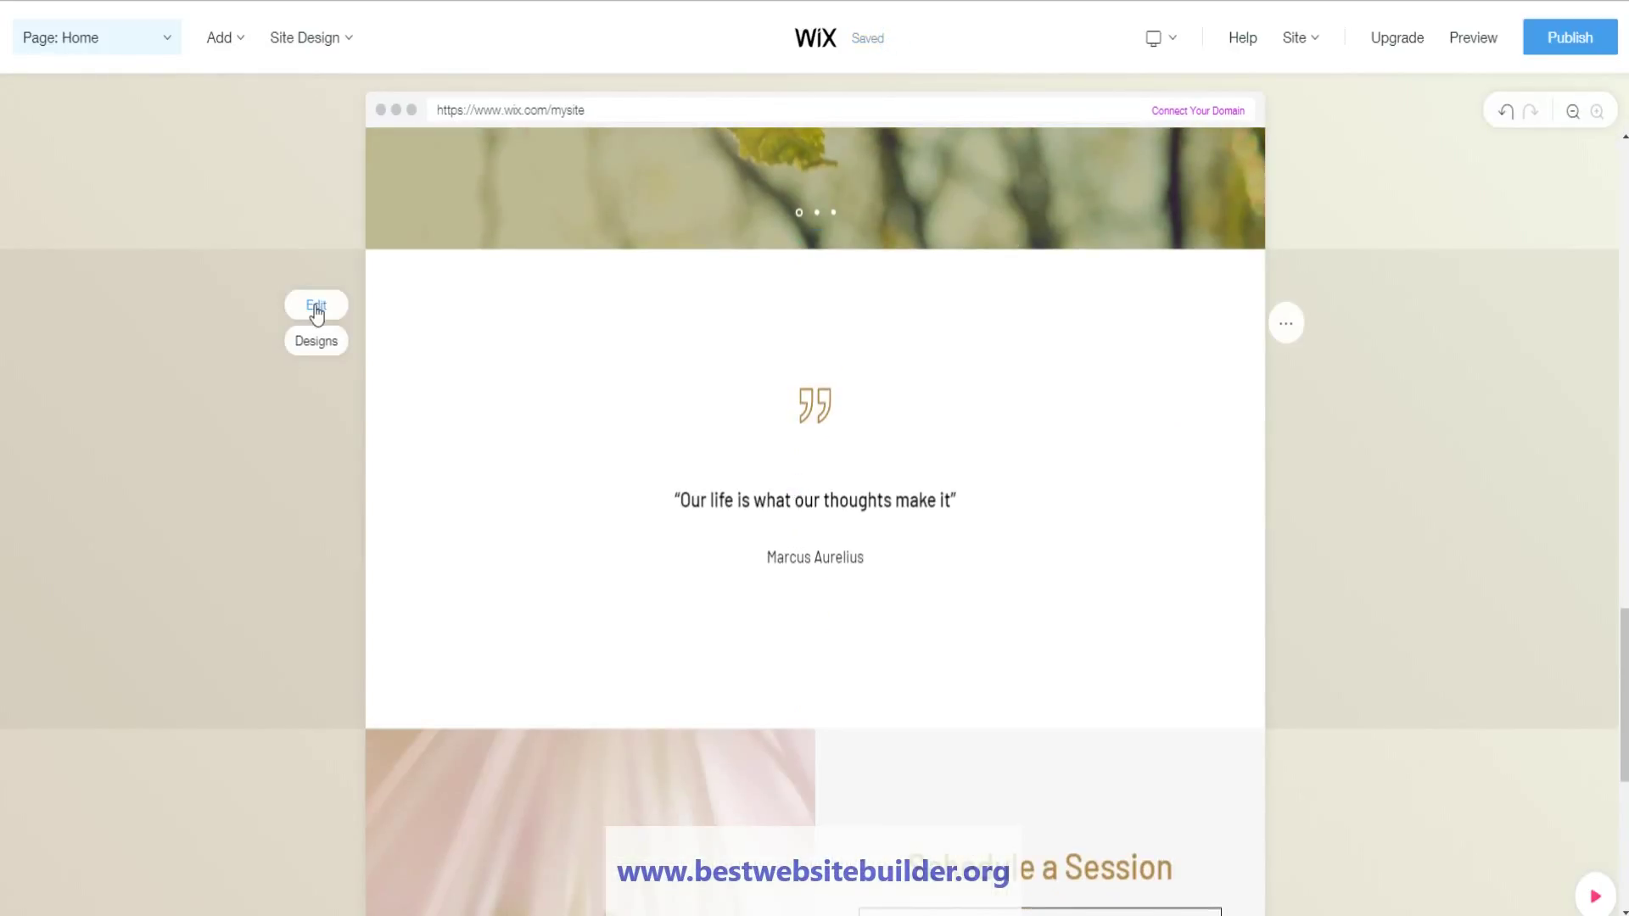
{"action": "scroll", "coordinate": [446, 372], "scroll_direction": "down", "scroll_amount": 5}
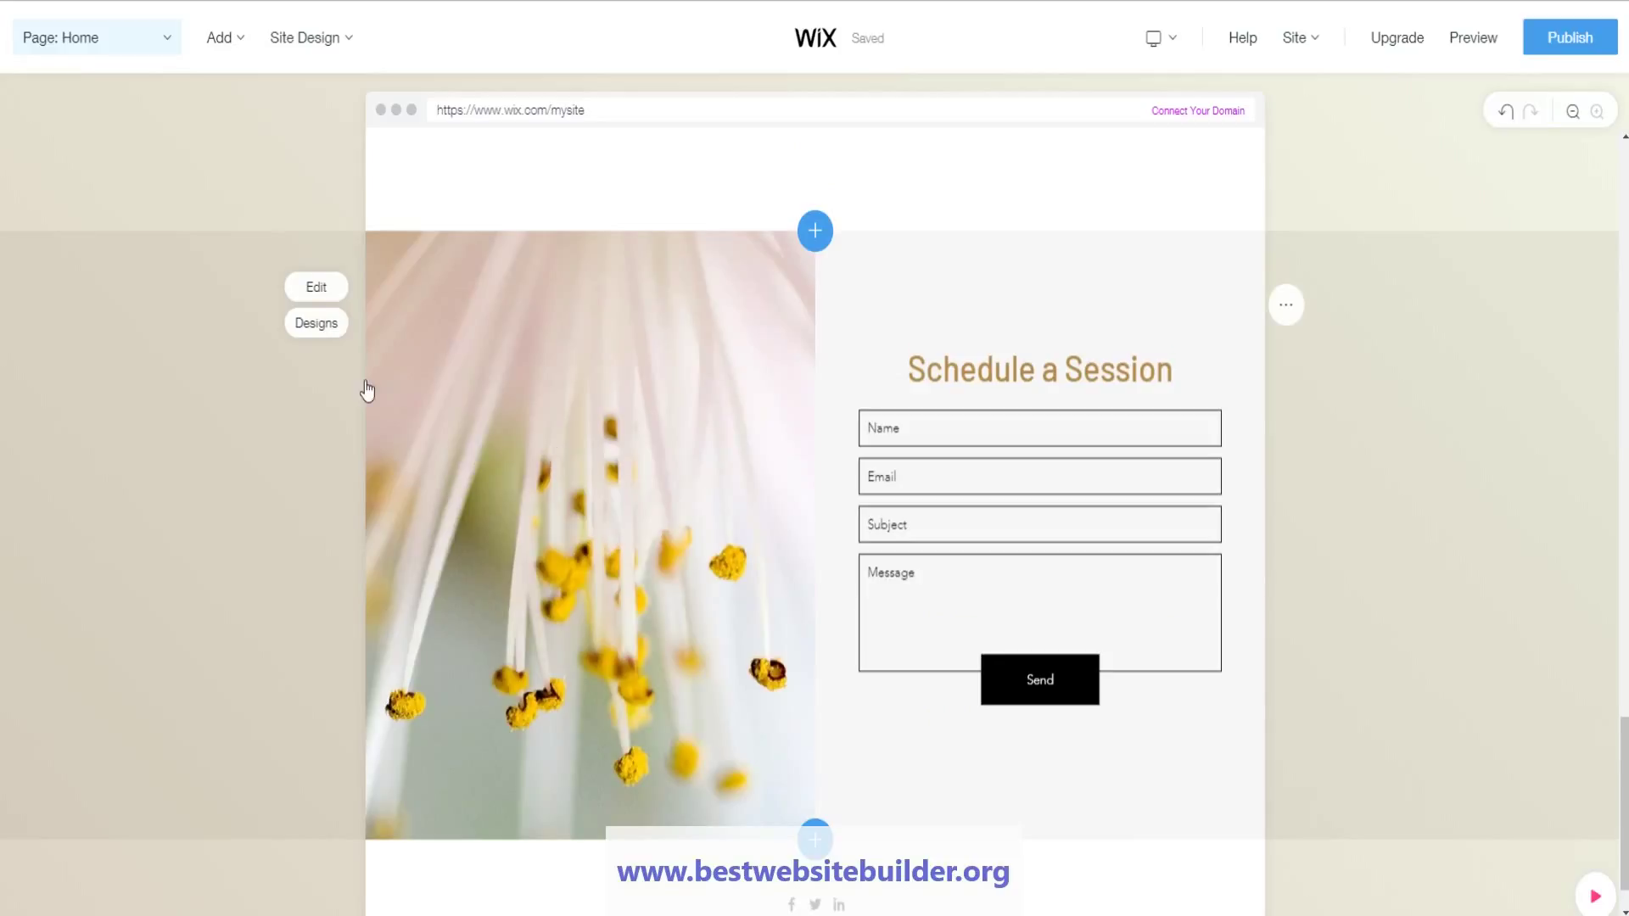
{"action": "scroll", "coordinate": [679, 520], "scroll_direction": "down", "scroll_amount": 1}
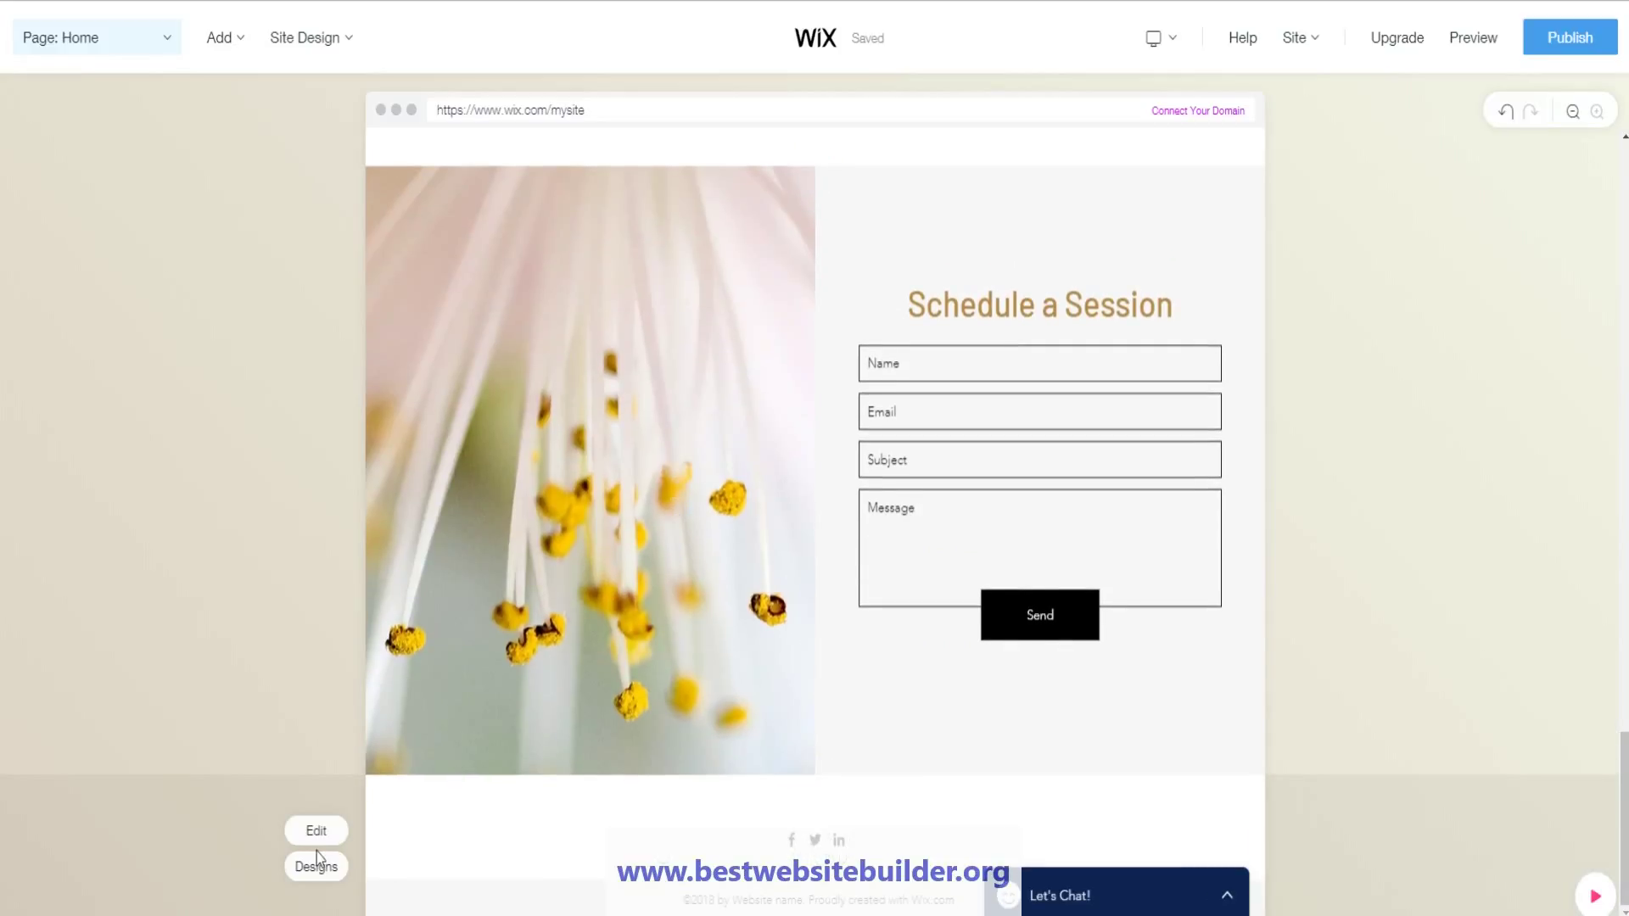
{"action": "left_click", "coordinate": [314, 836]}
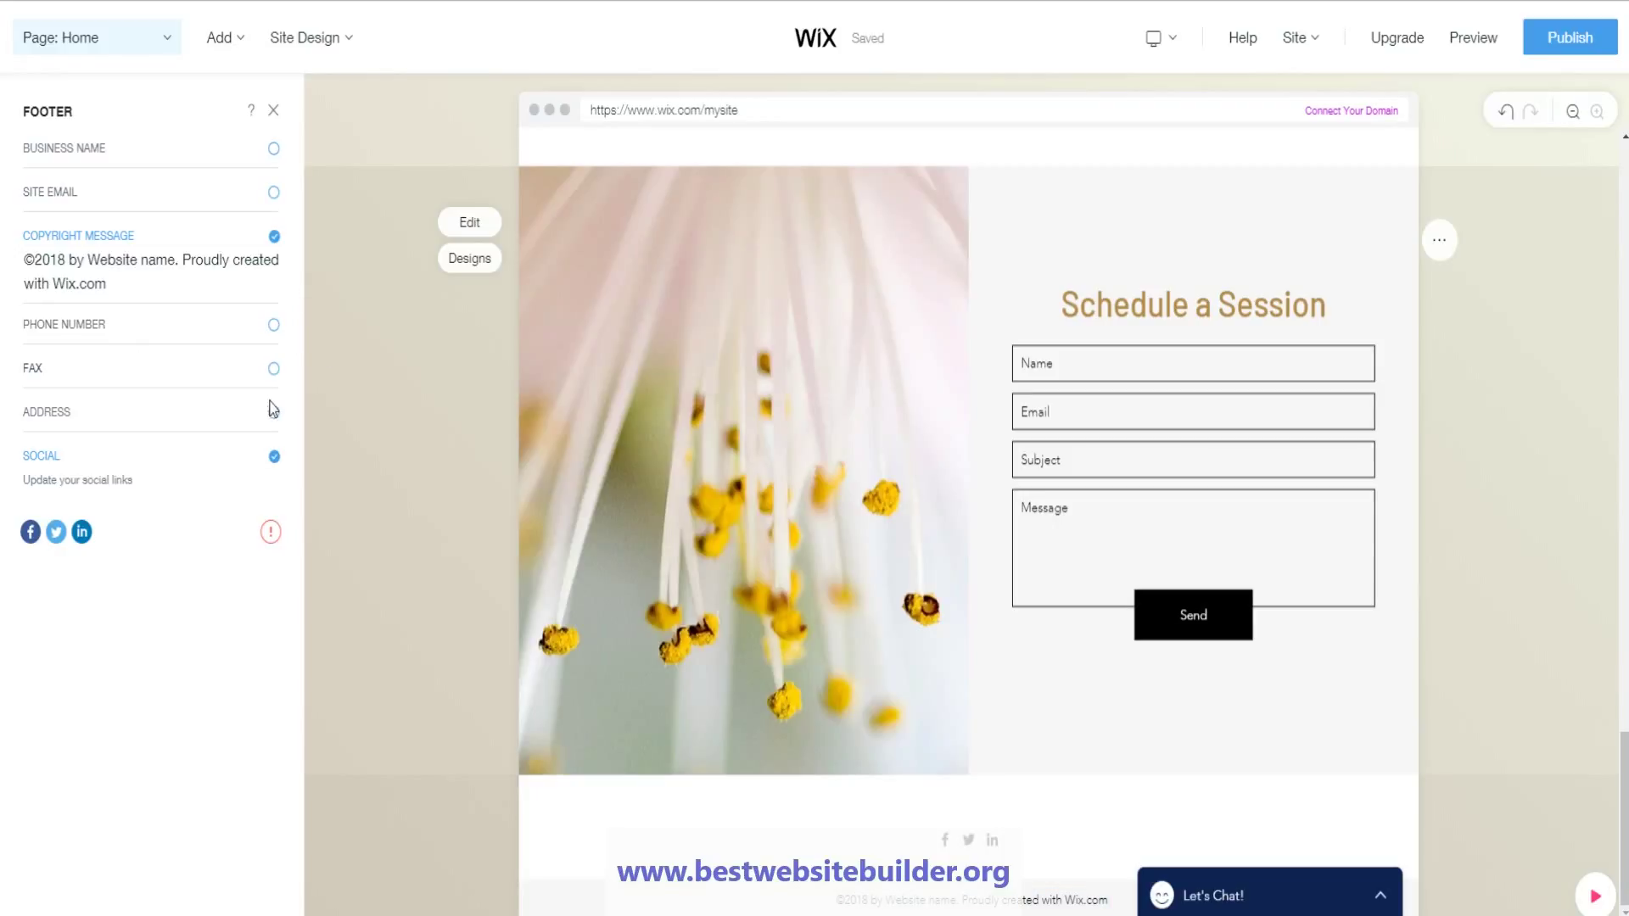
{"action": "left_click", "coordinate": [249, 536]}
{"action": "left_click", "coordinate": [84, 203]}
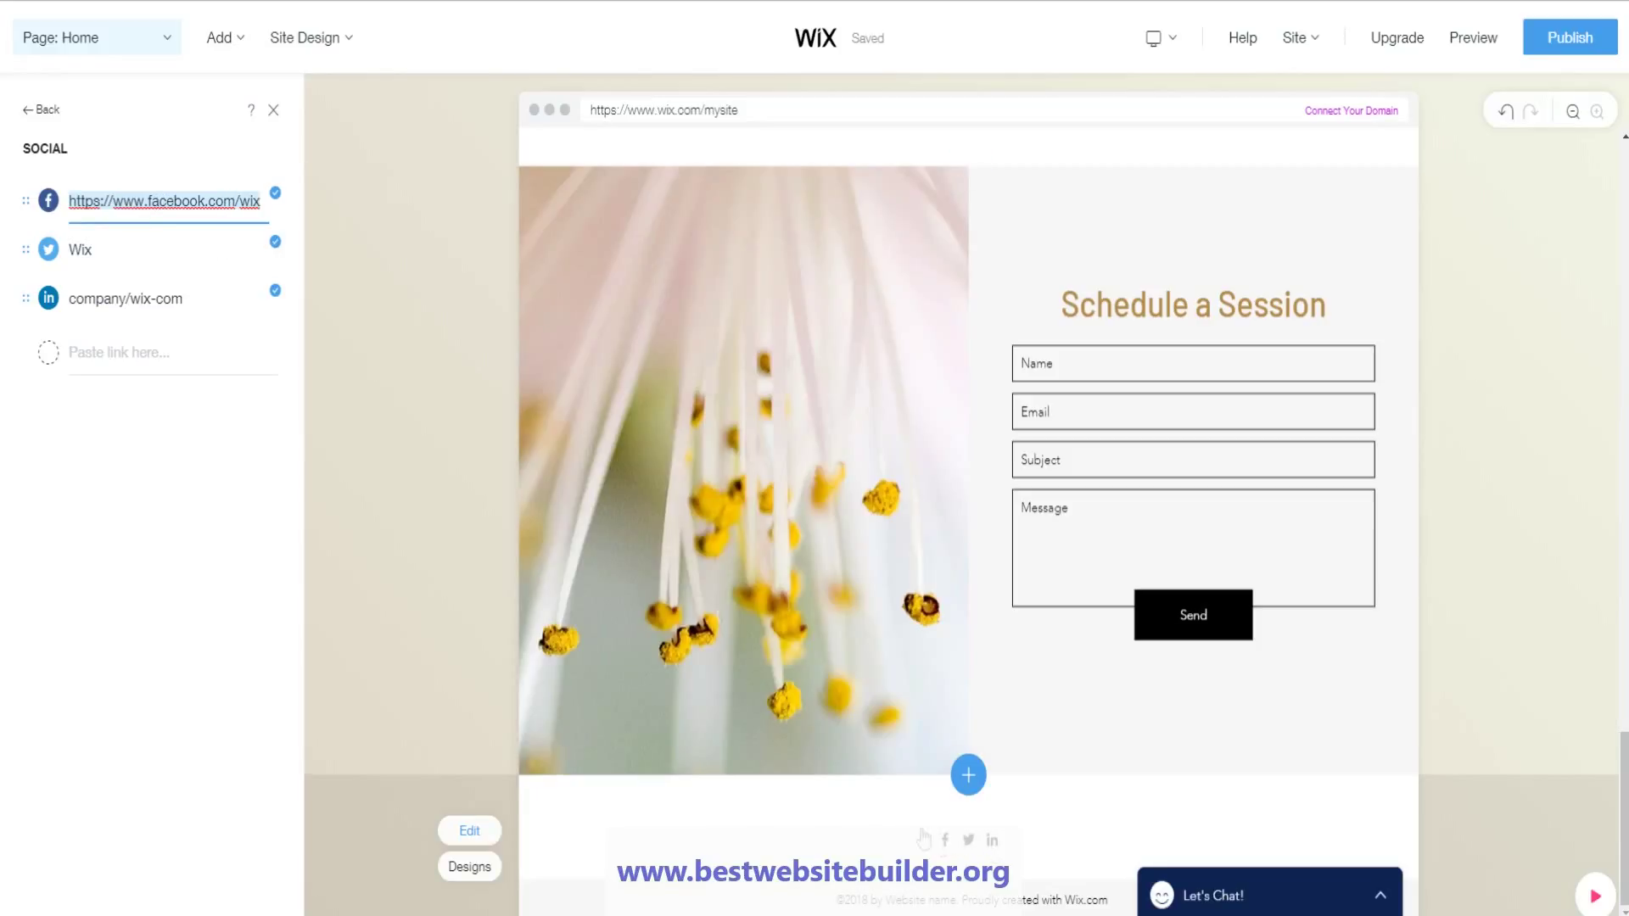
{"action": "left_click", "coordinate": [145, 250]}
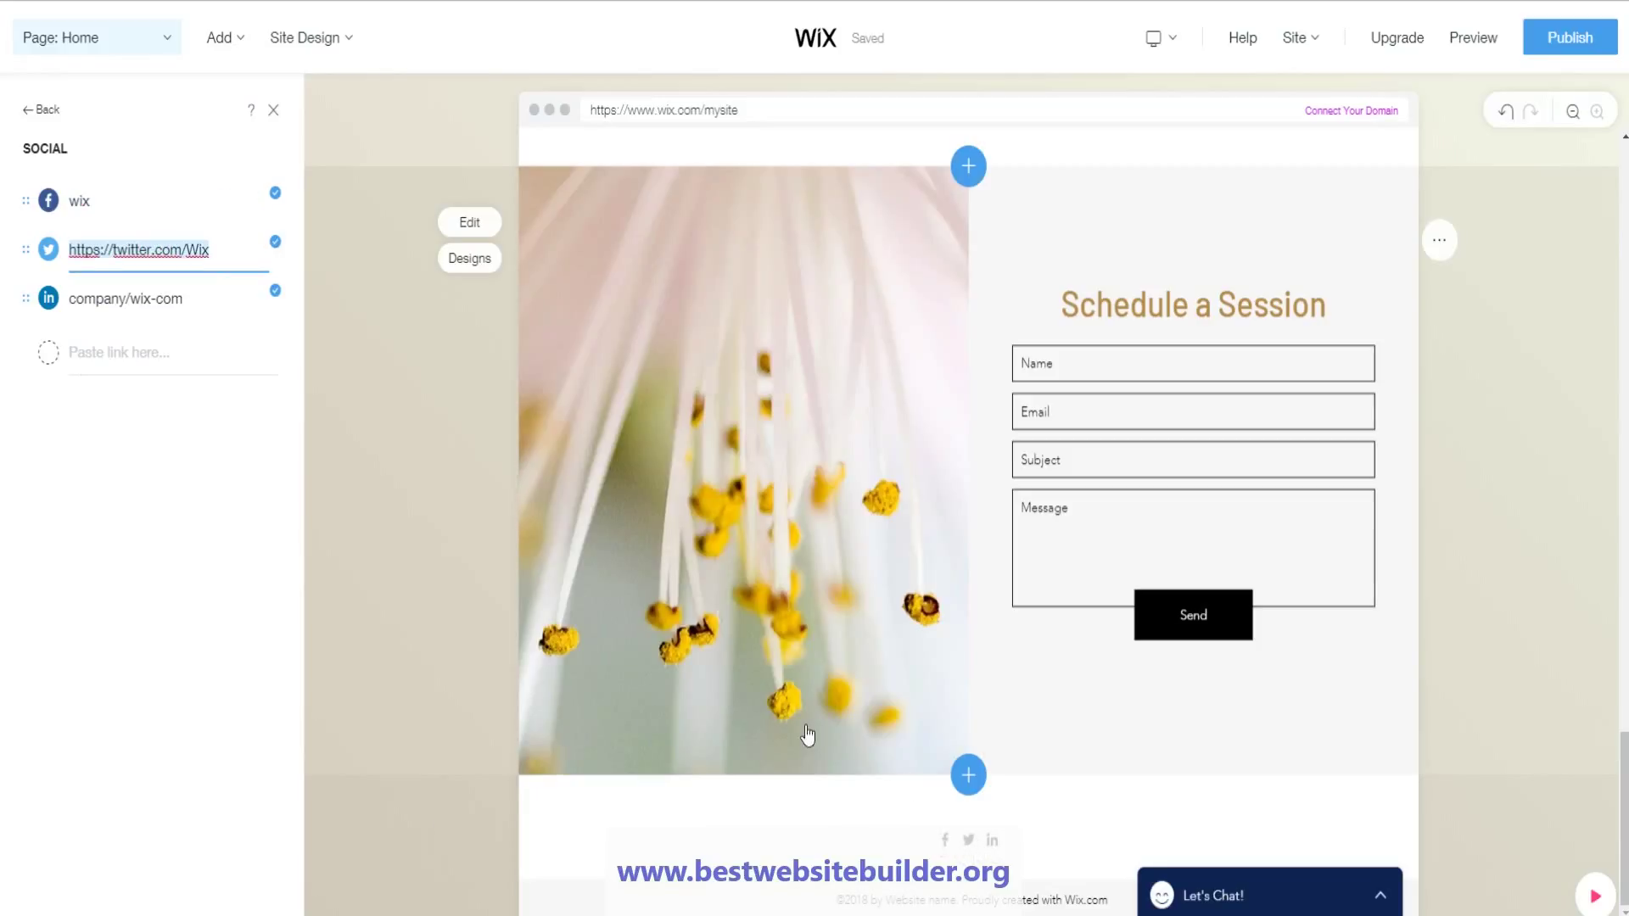
{"action": "left_click", "coordinate": [170, 302]}
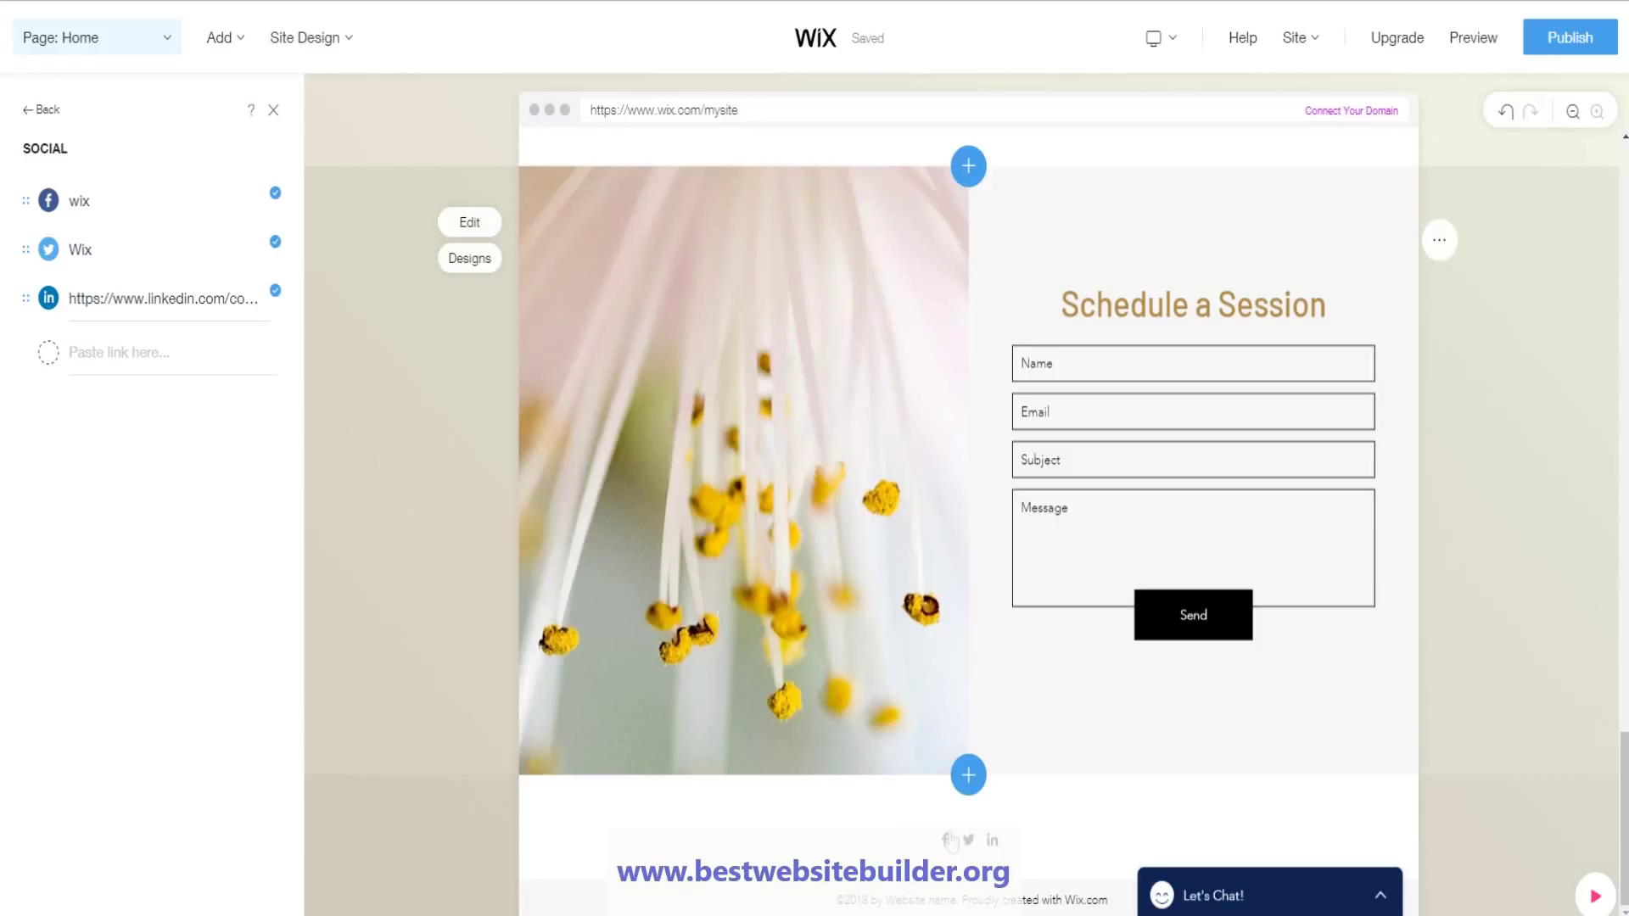
{"action": "left_click", "coordinate": [119, 355]}
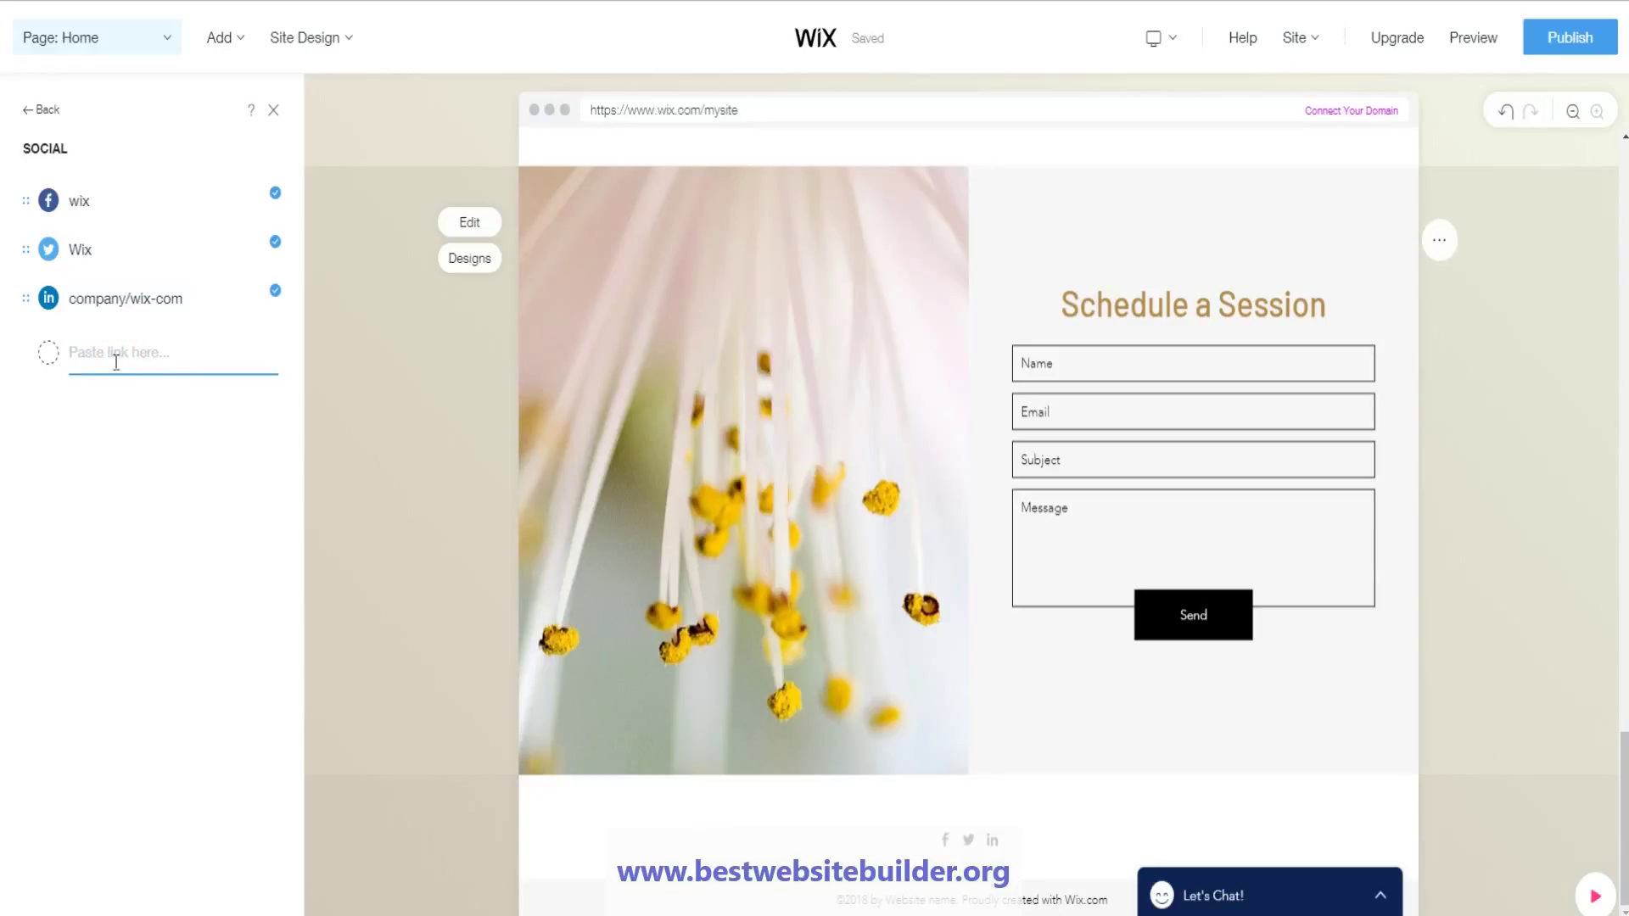
{"action": "left_click", "coordinate": [273, 112]}
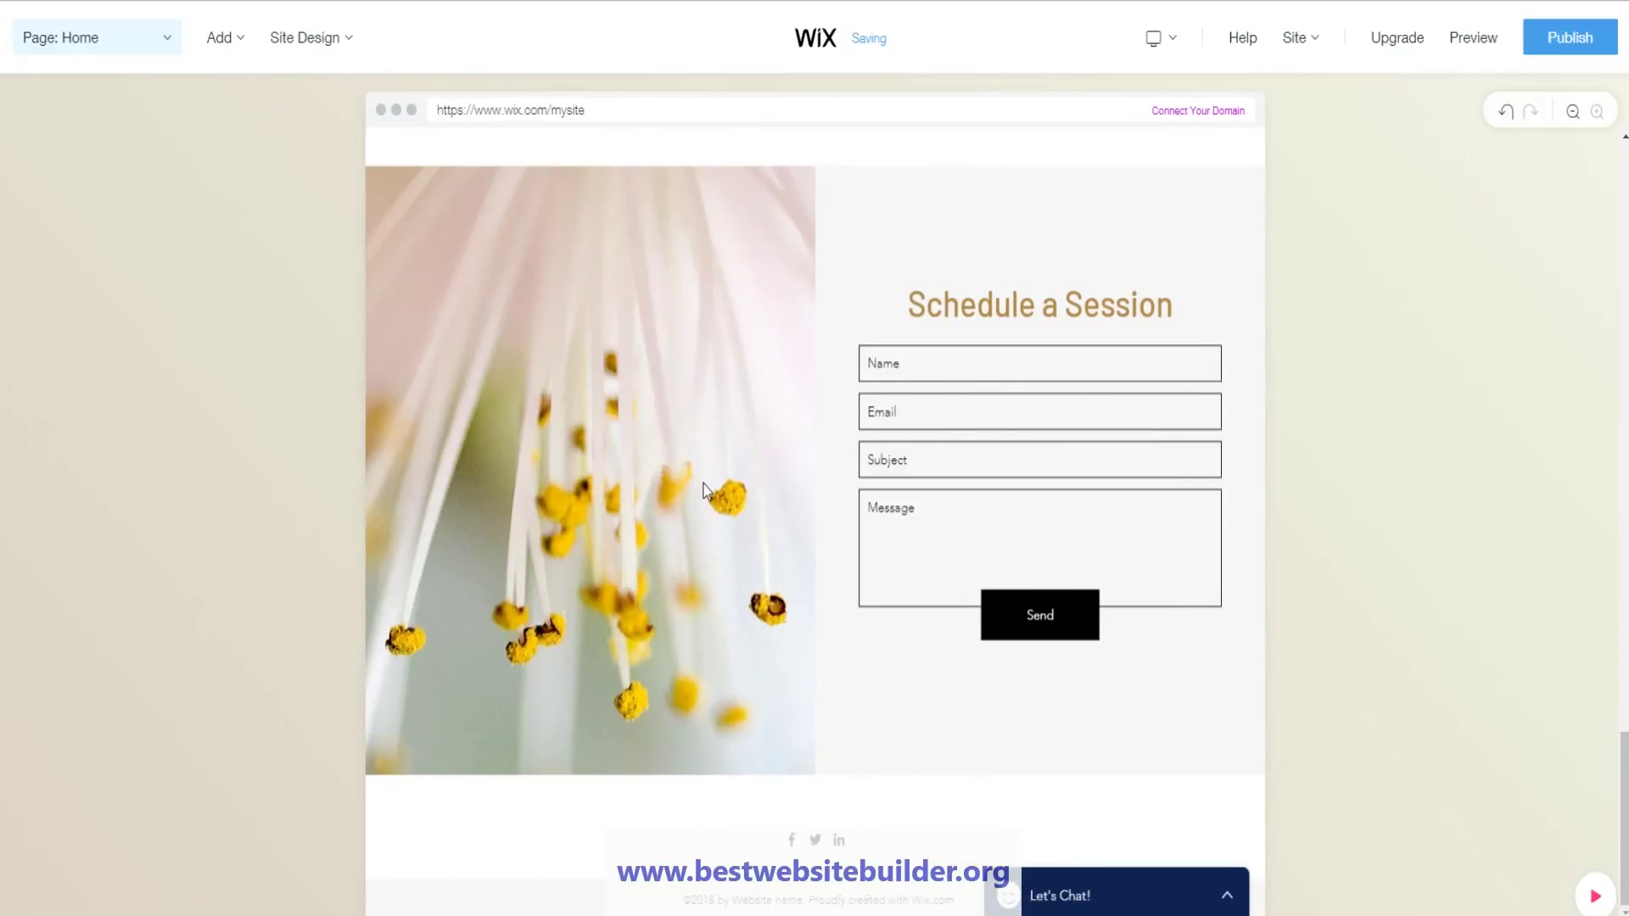
- Switch the editor to the mobile version of the site and dismiss the introductory message
{"action": "scroll", "coordinate": [704, 490], "scroll_direction": "up", "scroll_amount": 5}
{"action": "scroll", "coordinate": [704, 490], "scroll_direction": "up", "scroll_amount": 5}
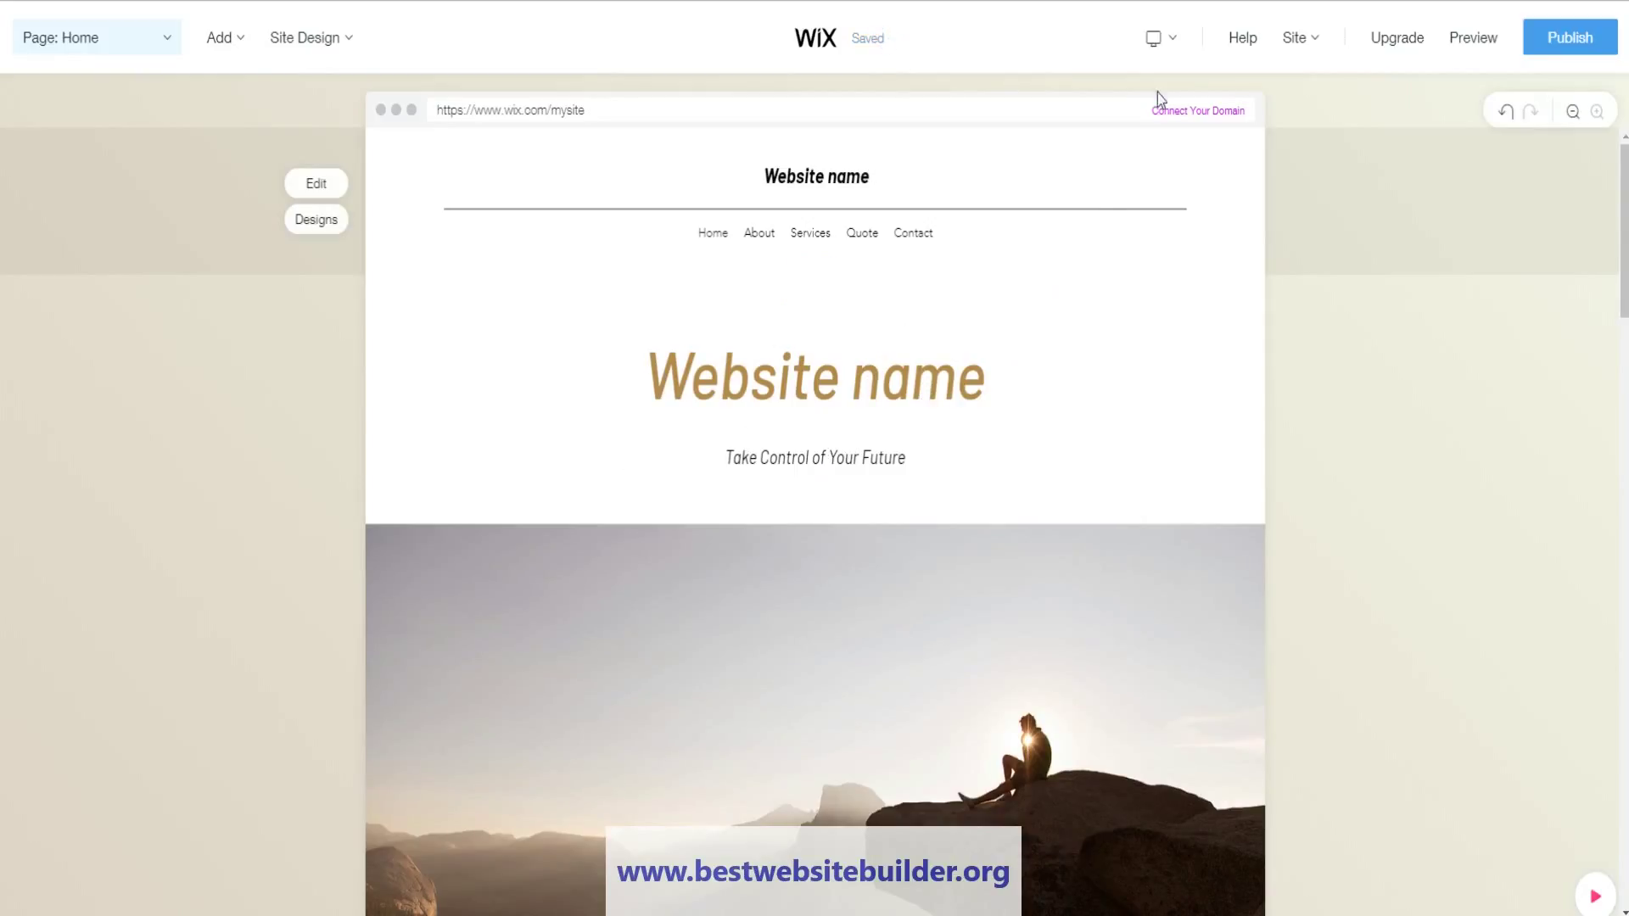
{"action": "mouse_move", "coordinate": [1168, 51]}
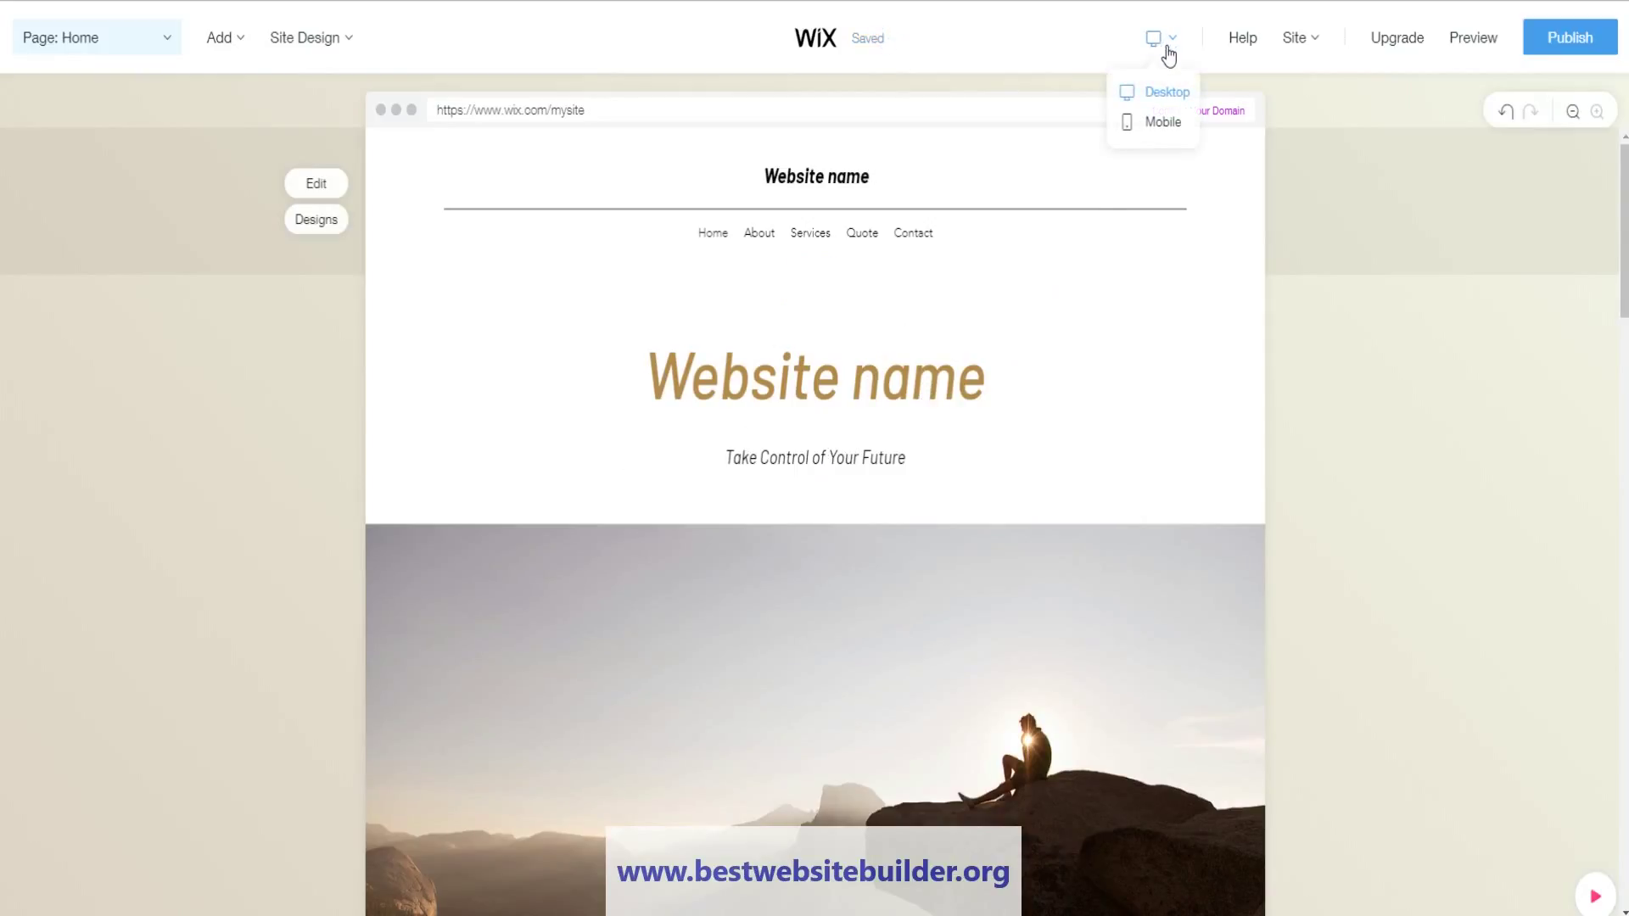
{"action": "left_click", "coordinate": [1151, 124]}
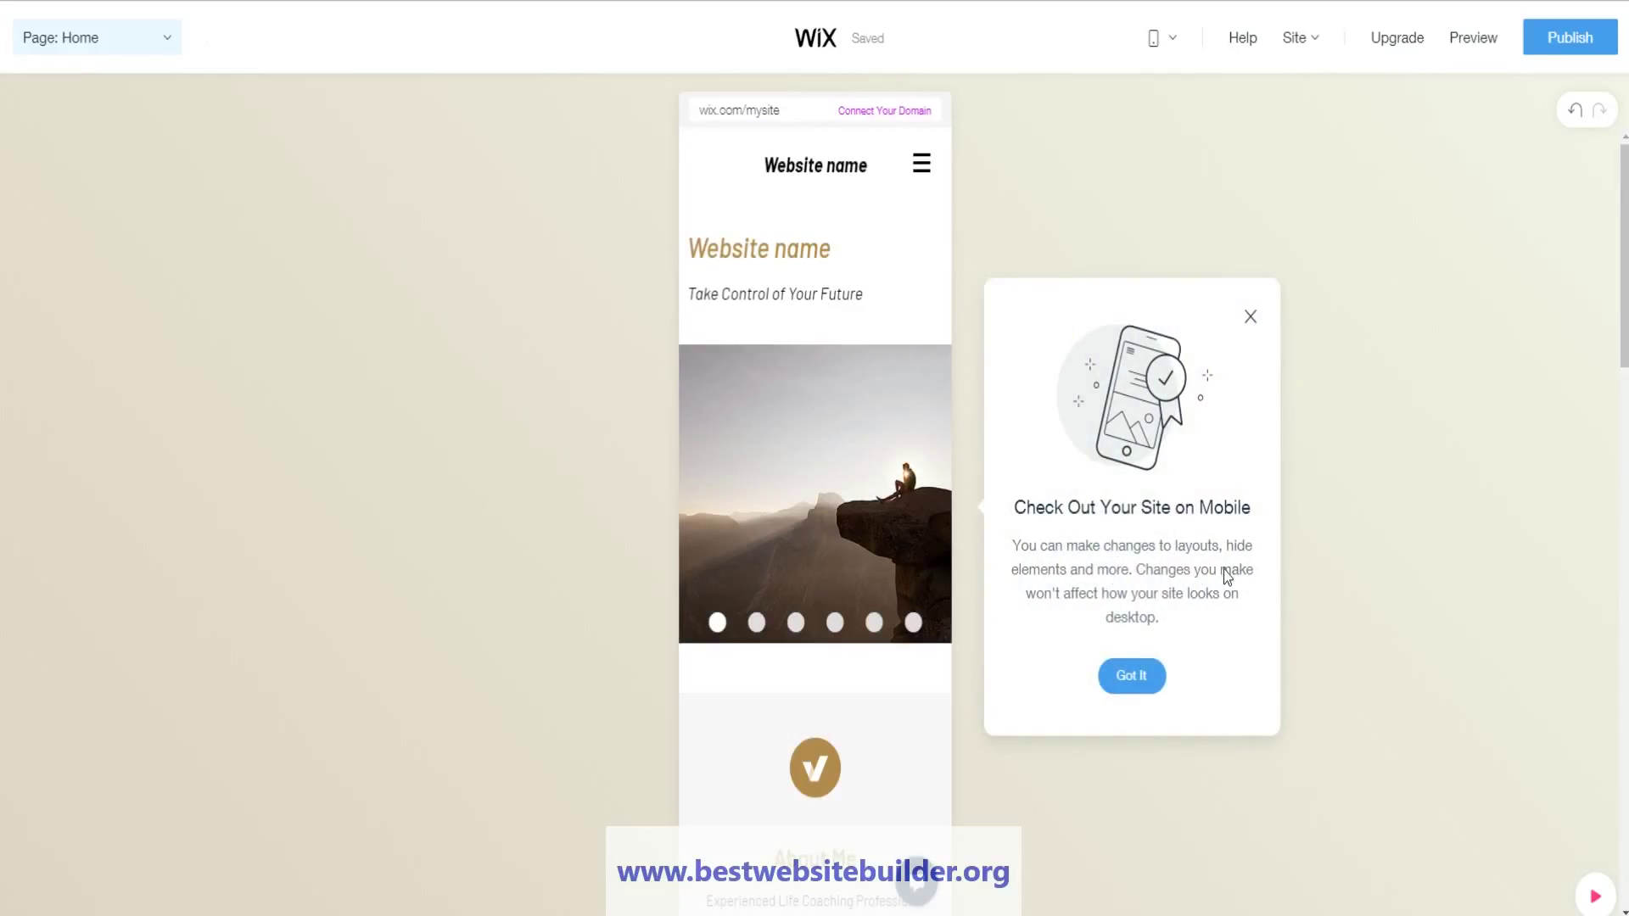
{"action": "left_click", "coordinate": [1132, 677]}
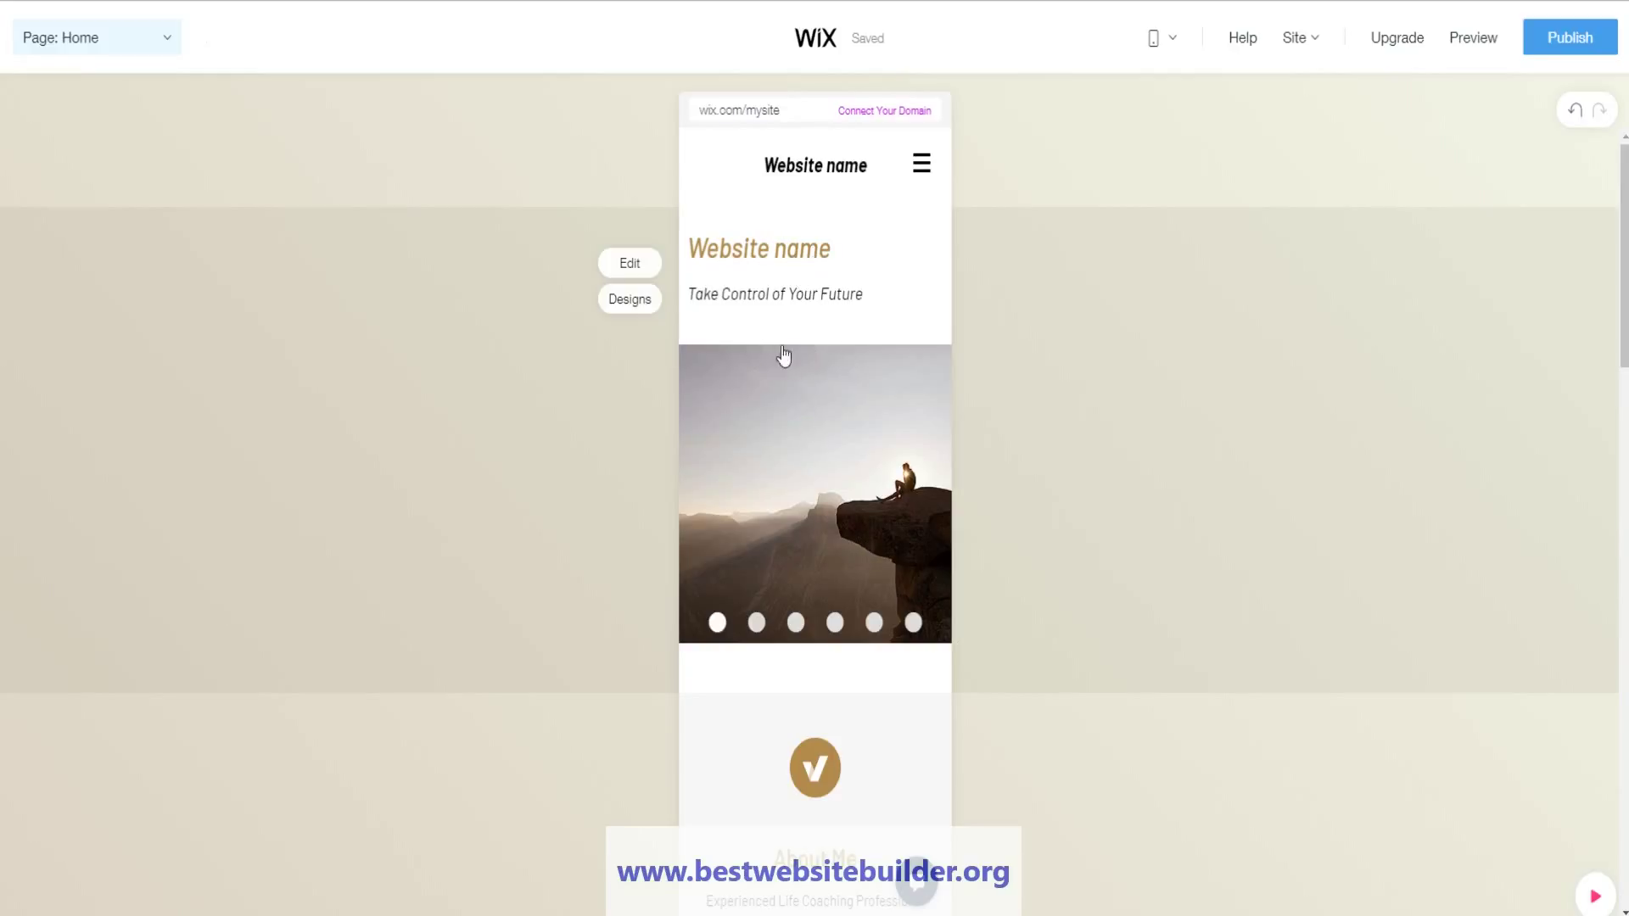
- Review the home page's sections in the mobile layout and return to the desktop version
{"action": "scroll", "coordinate": [789, 451], "scroll_direction": "down", "scroll_amount": 10}
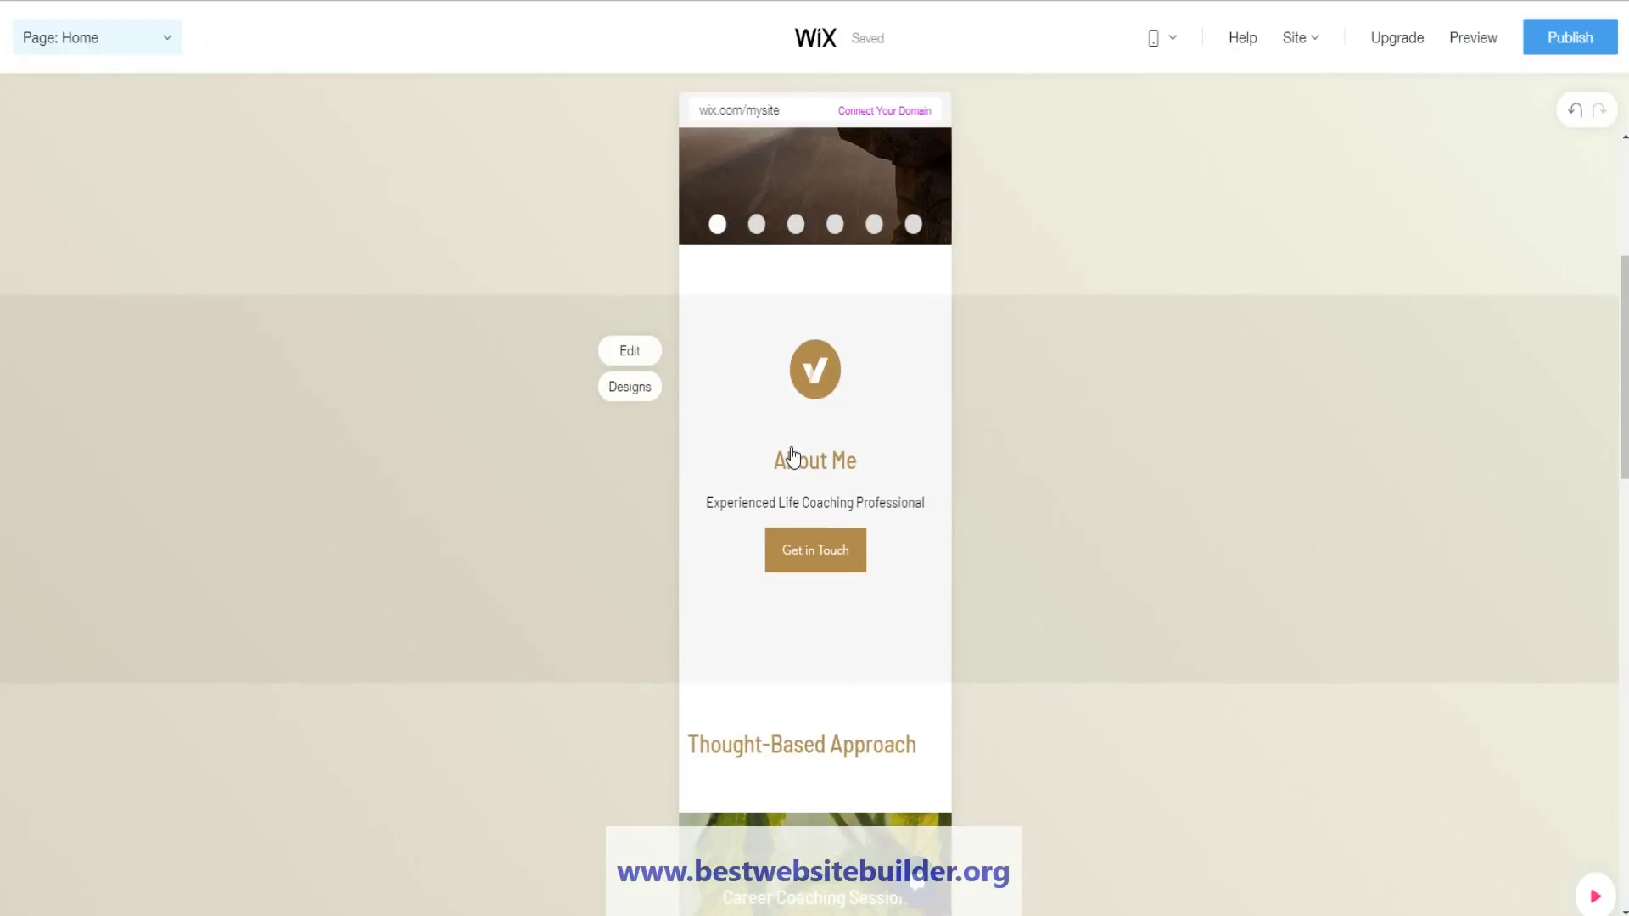
{"action": "scroll", "coordinate": [794, 458], "scroll_direction": "down", "scroll_amount": 10}
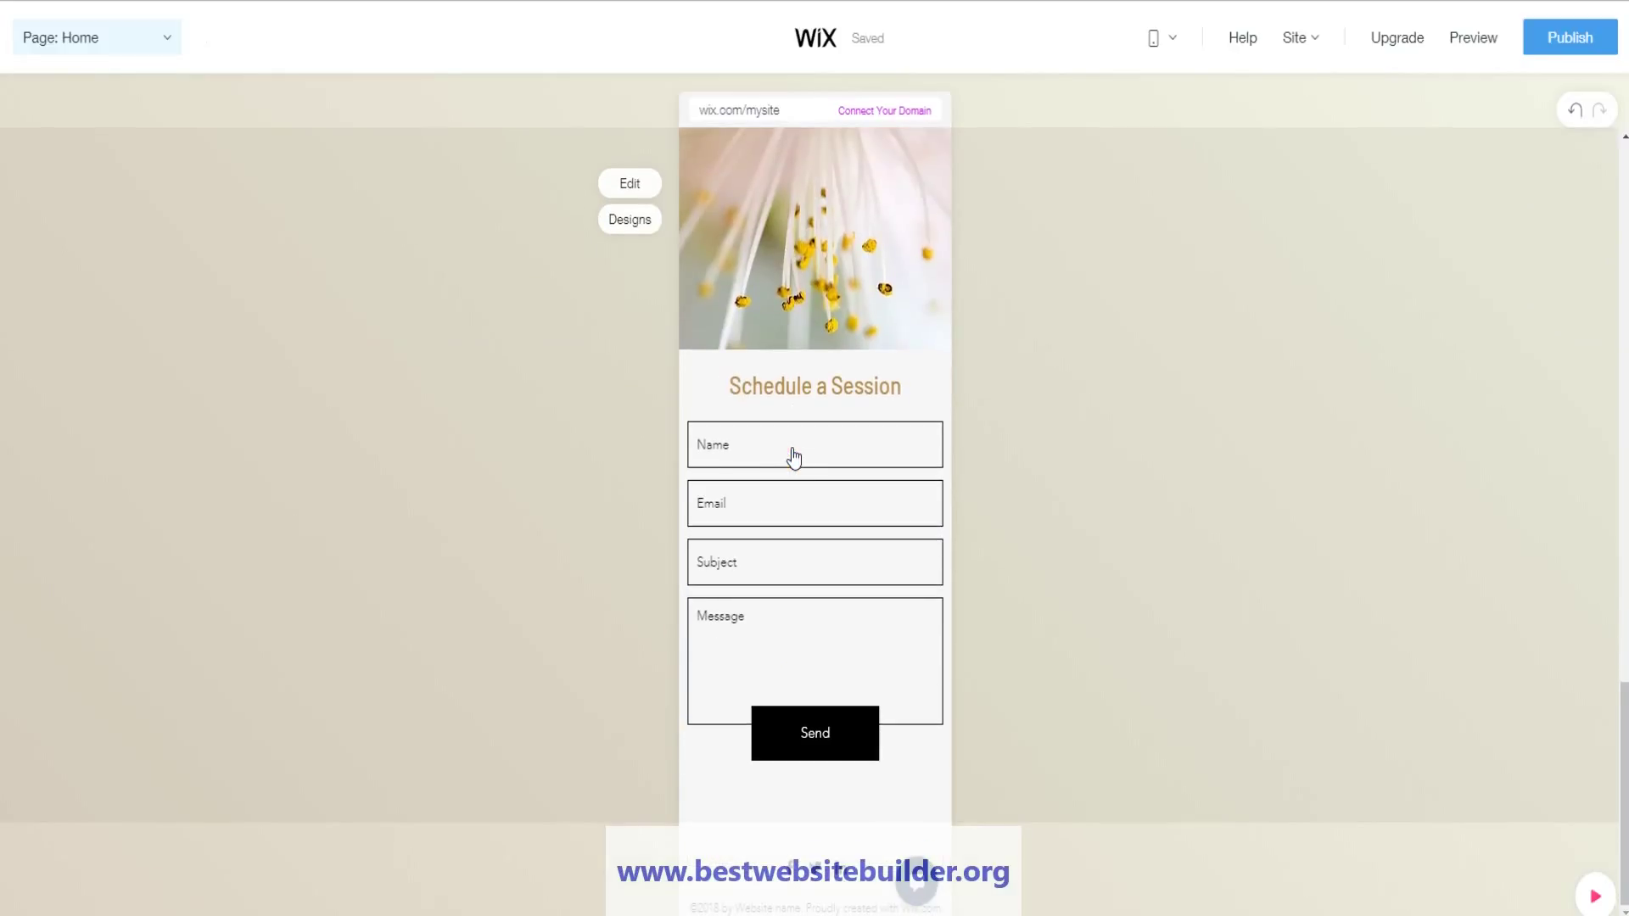
{"action": "scroll", "coordinate": [832, 721], "scroll_direction": "up", "scroll_amount": 10}
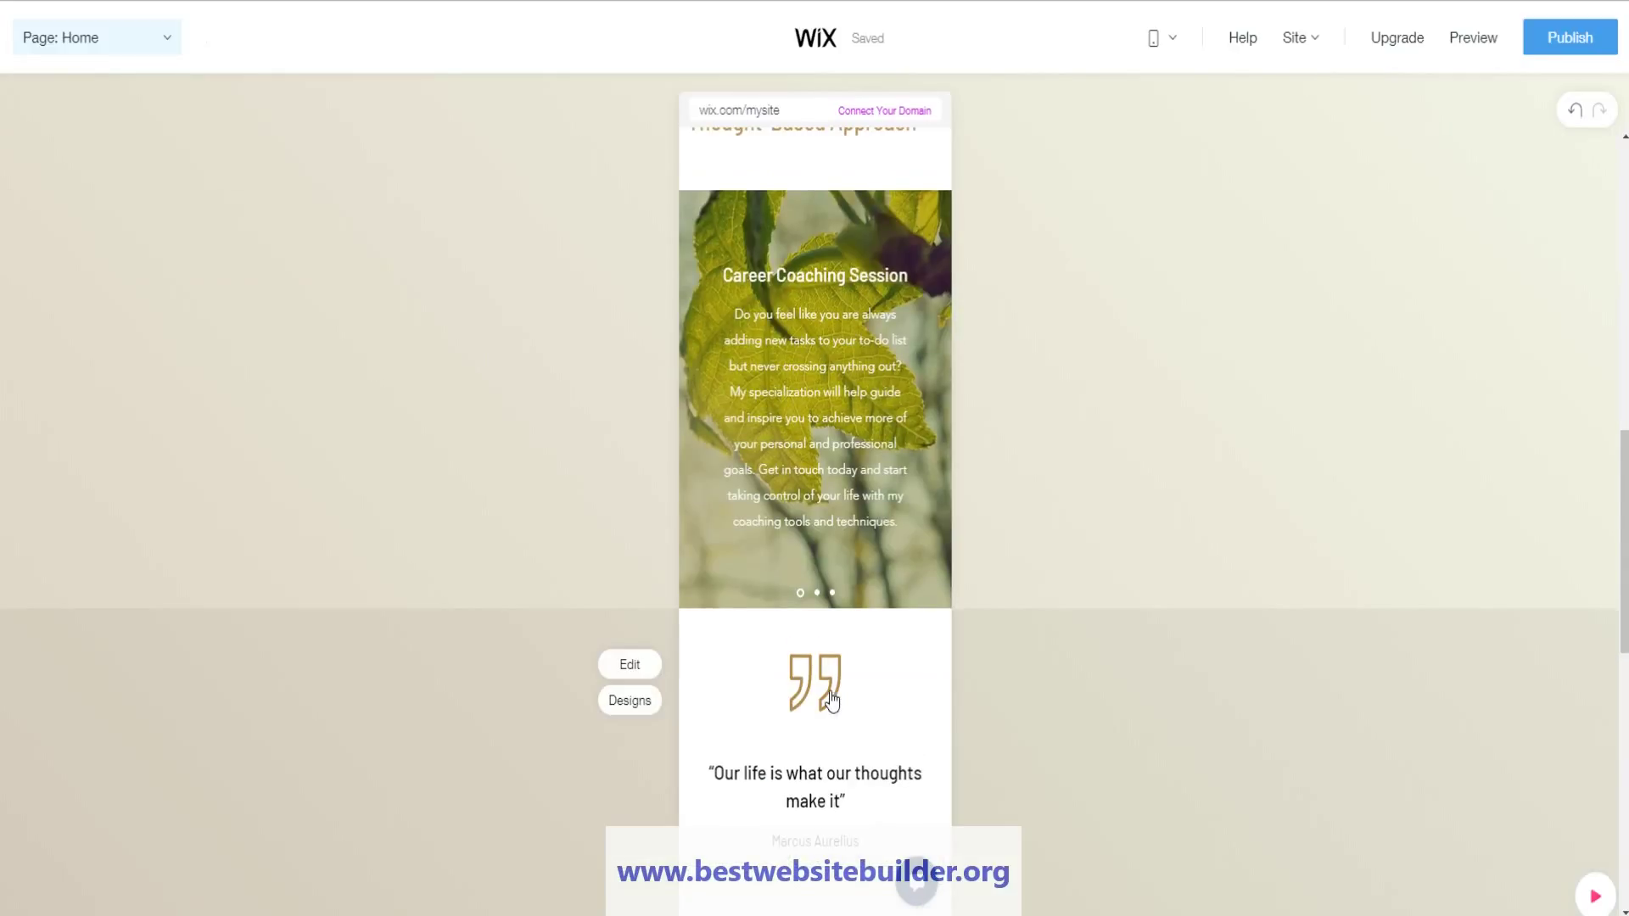
{"action": "scroll", "coordinate": [832, 701], "scroll_direction": "up", "scroll_amount": 1}
{"action": "scroll", "coordinate": [831, 700], "scroll_direction": "up", "scroll_amount": 1}
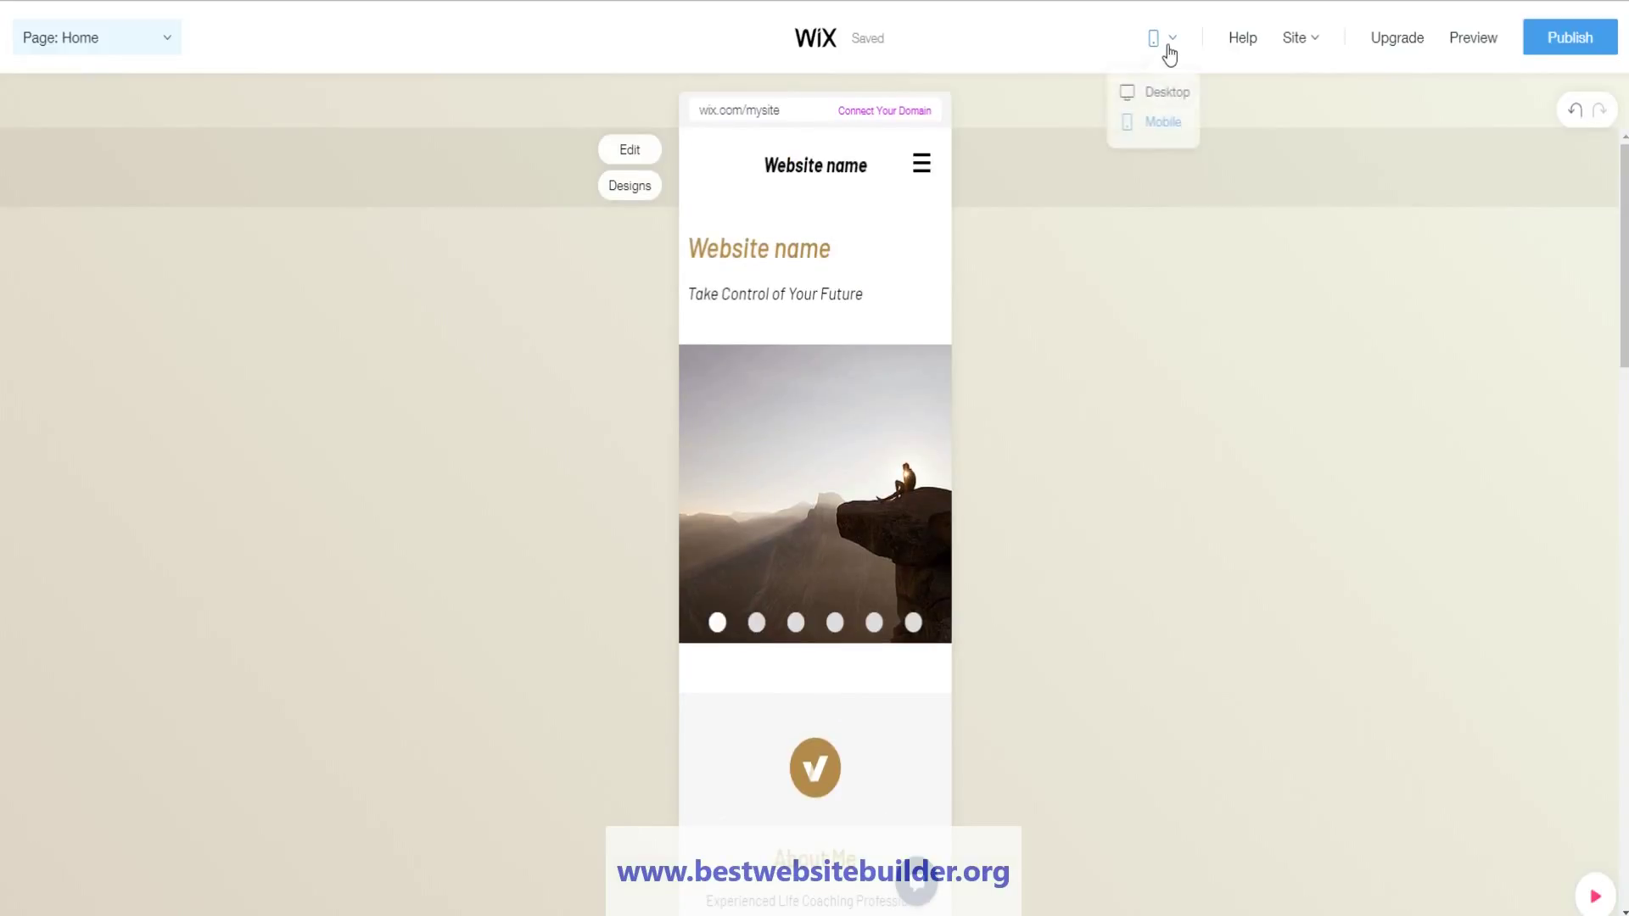
{"action": "left_click", "coordinate": [1168, 48]}
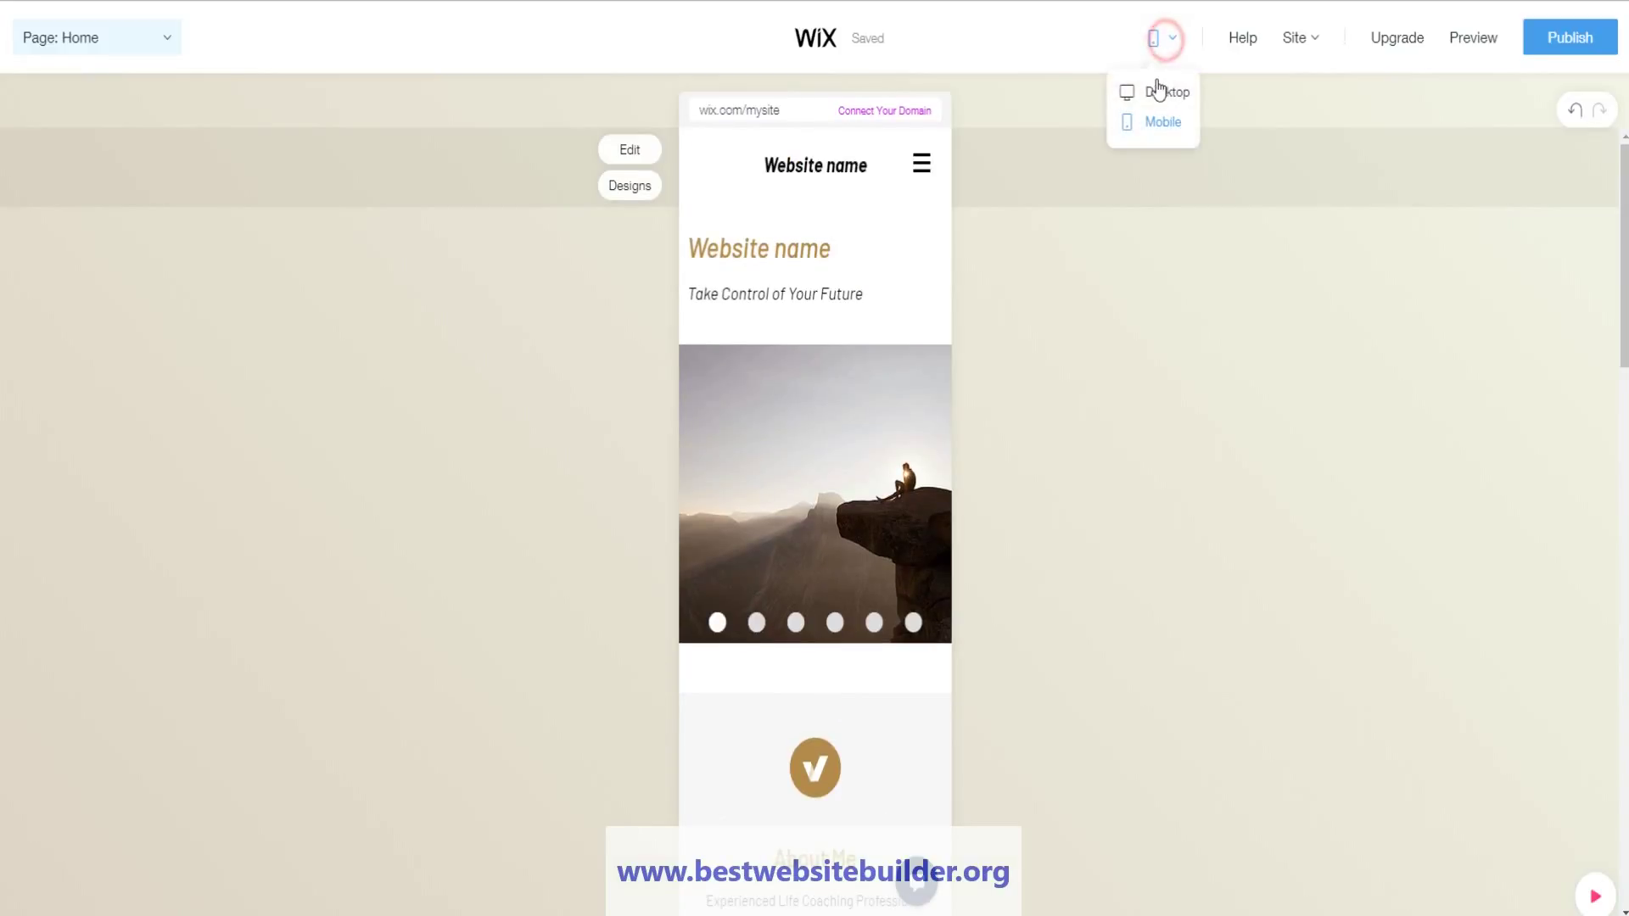
{"action": "left_click", "coordinate": [1156, 94]}
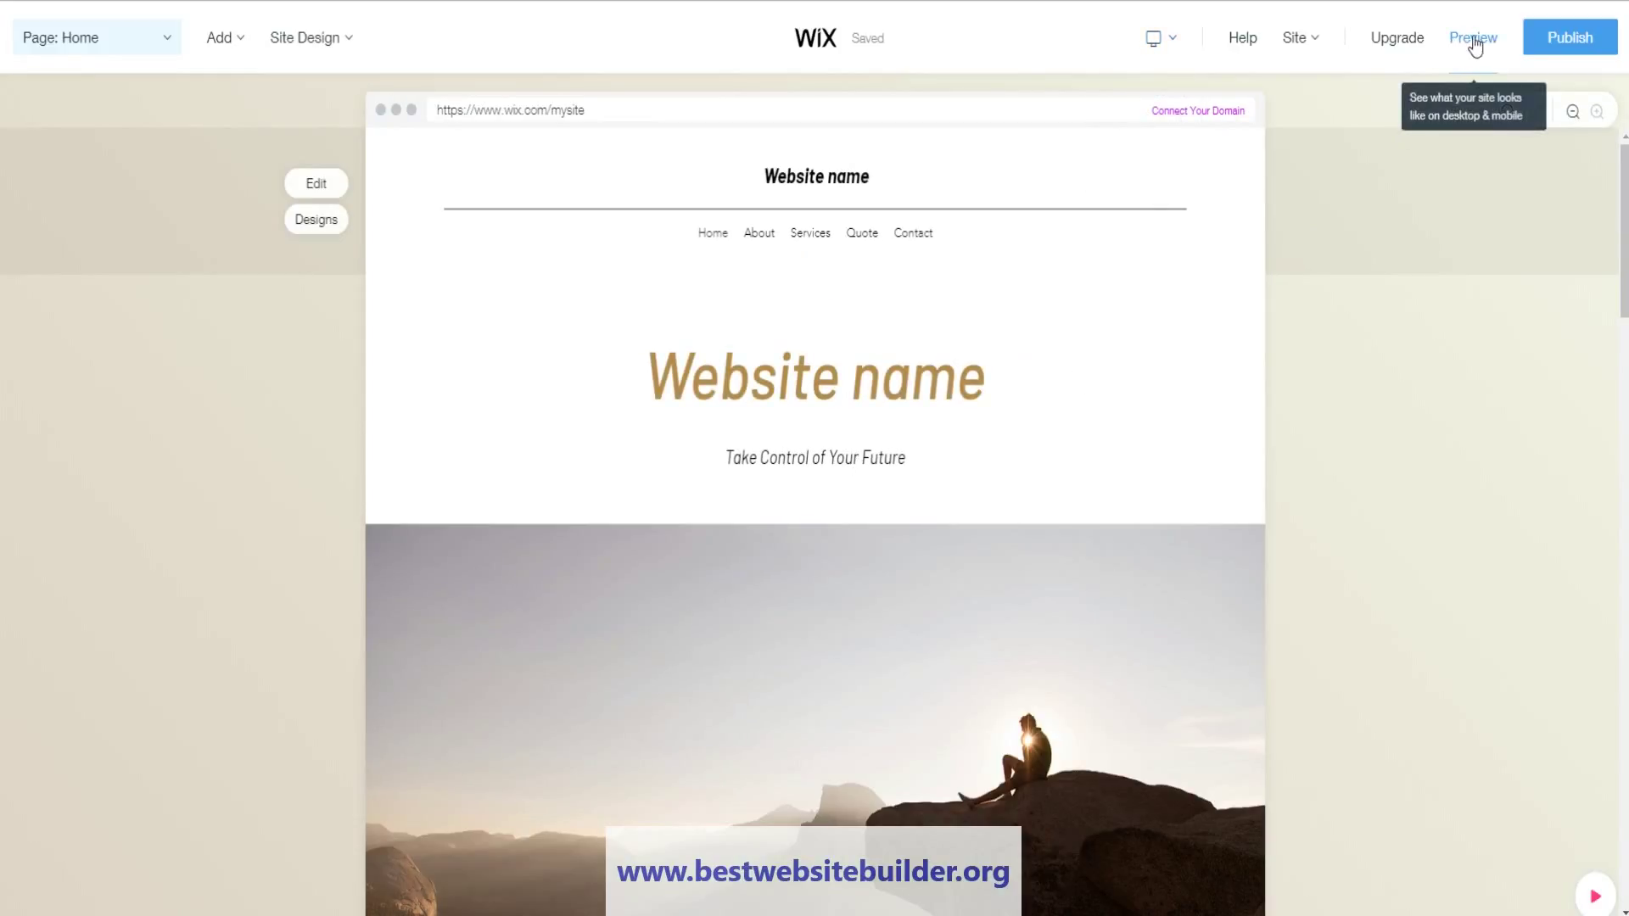
- Preview the site on desktop, checking the welcome slideshow's images and every section down to the contact form
{"action": "left_click", "coordinate": [1474, 43]}
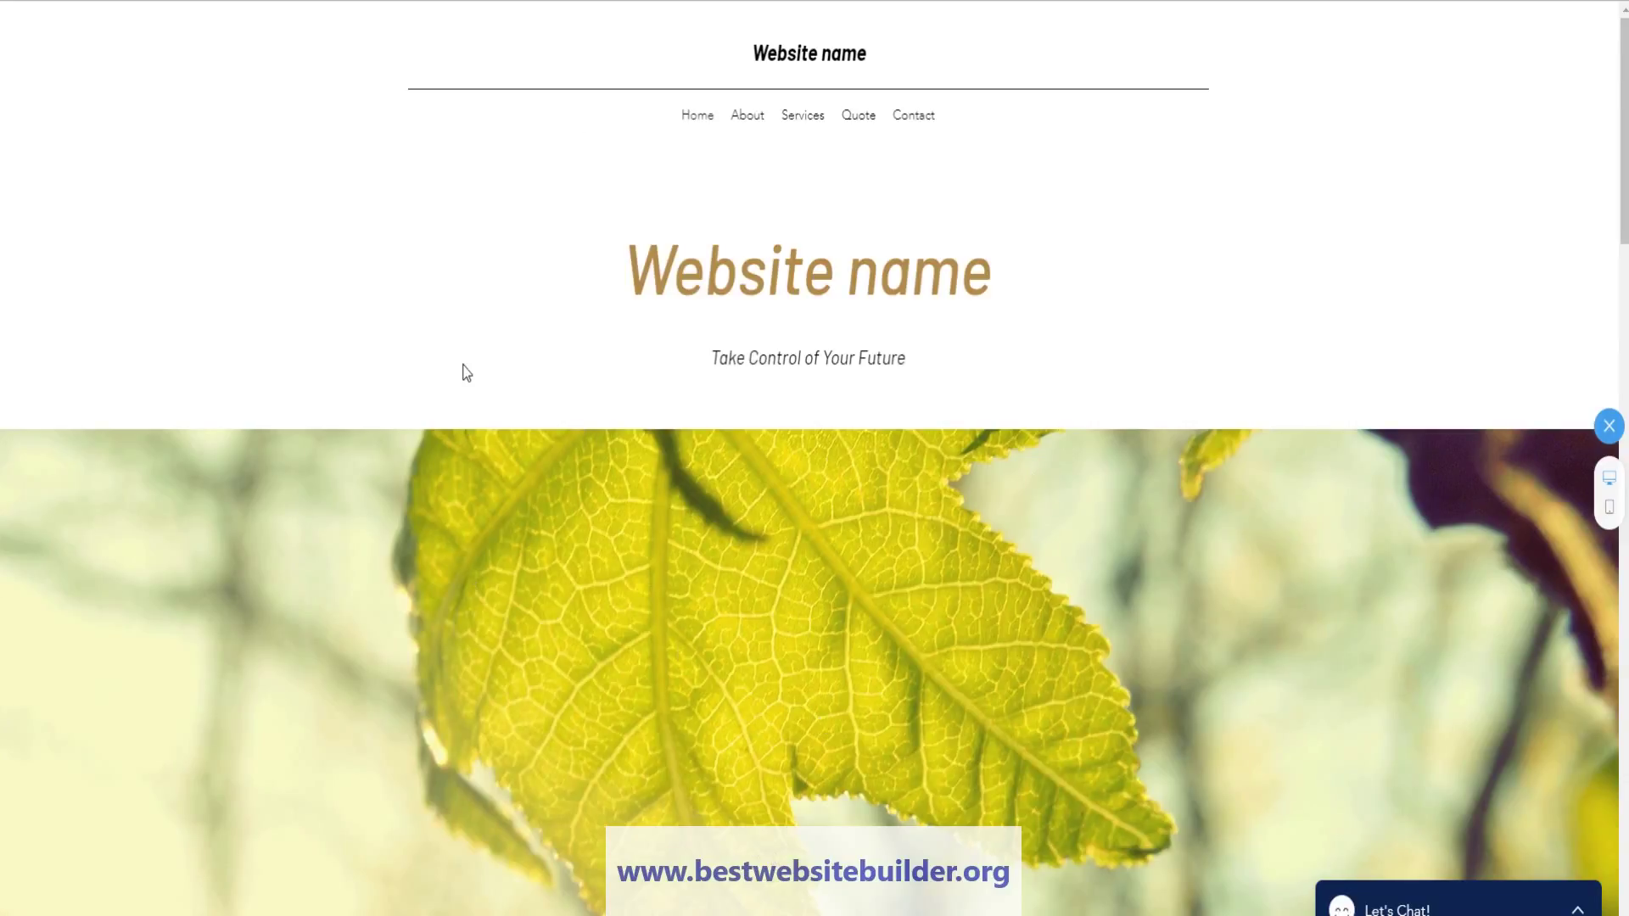
{"action": "scroll", "coordinate": [466, 373], "scroll_direction": "down", "scroll_amount": 3}
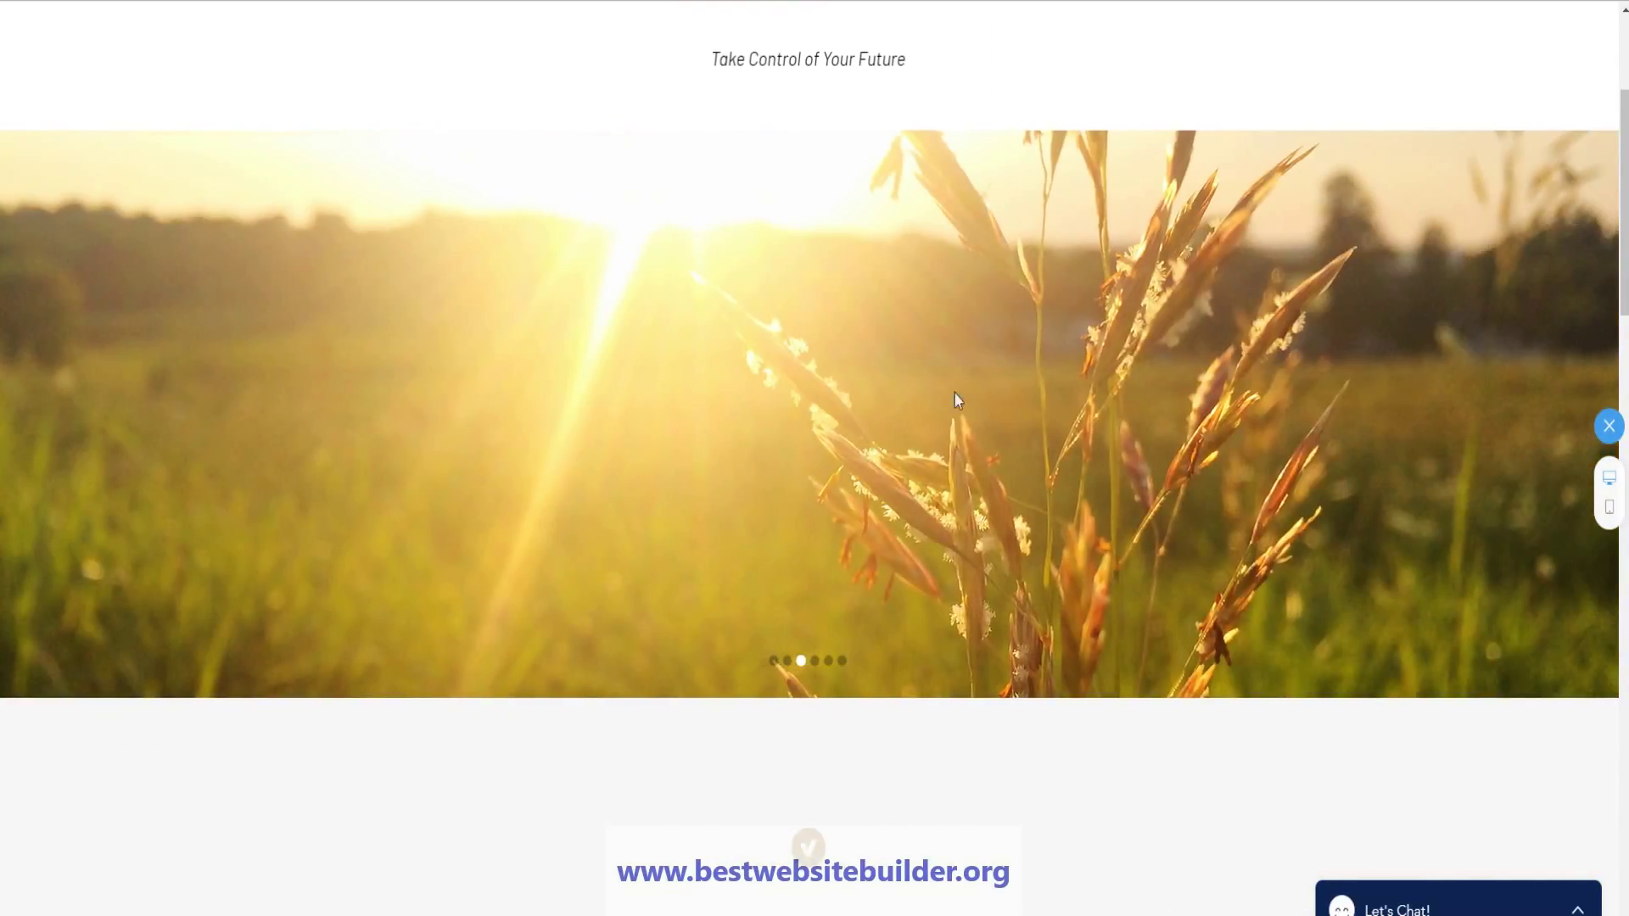
{"action": "left_click", "coordinate": [828, 663]}
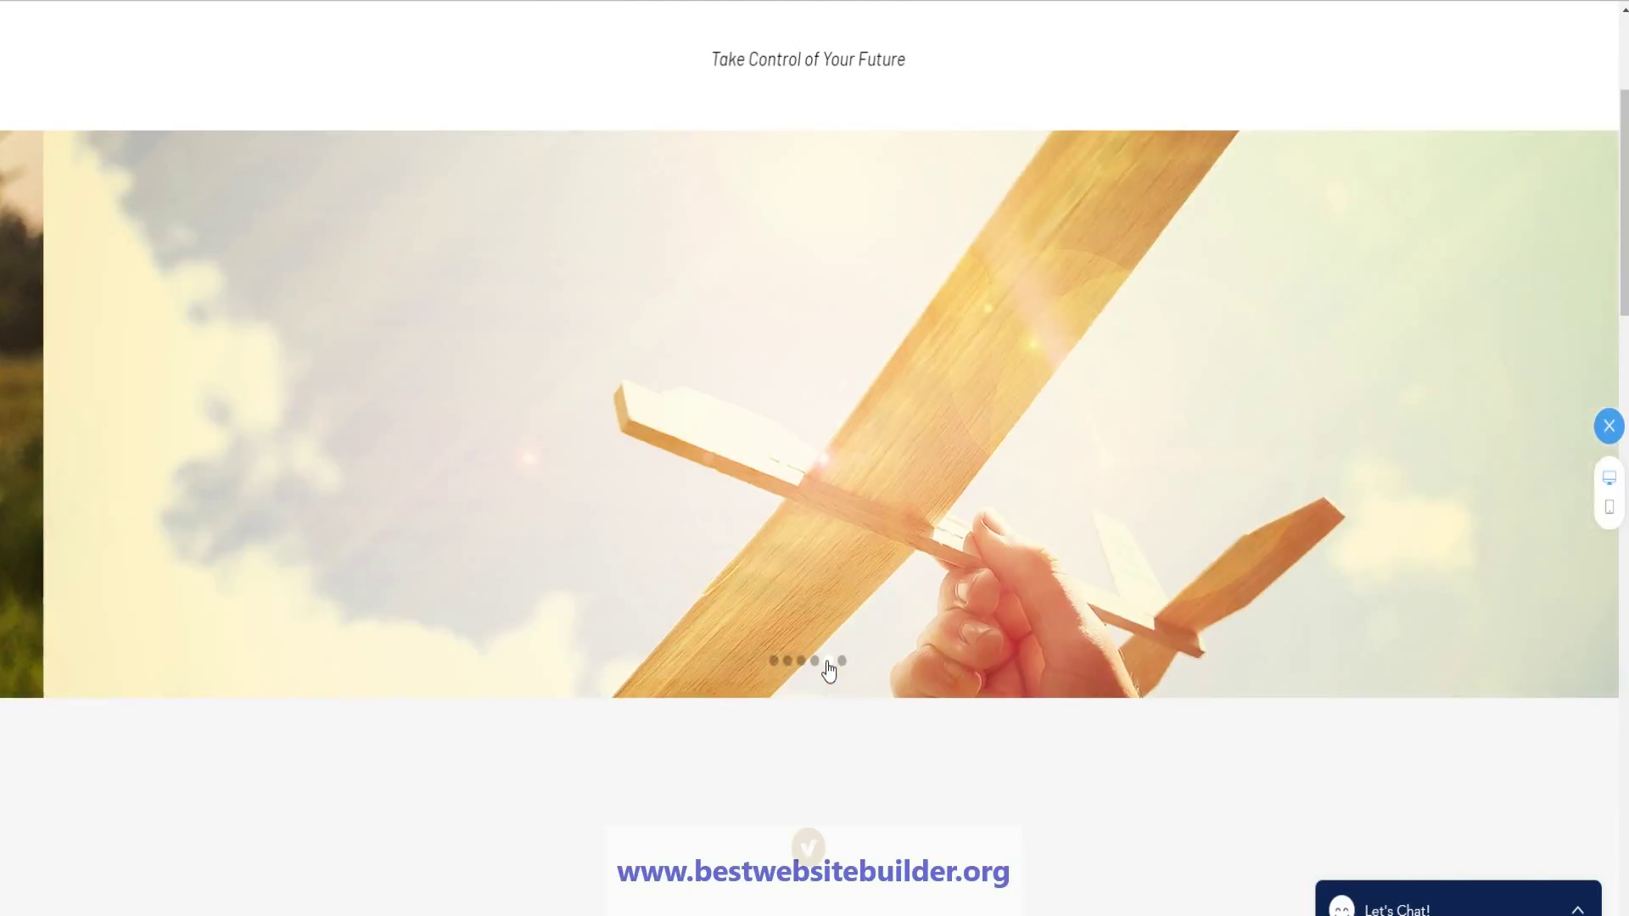
{"action": "left_click", "coordinate": [843, 661]}
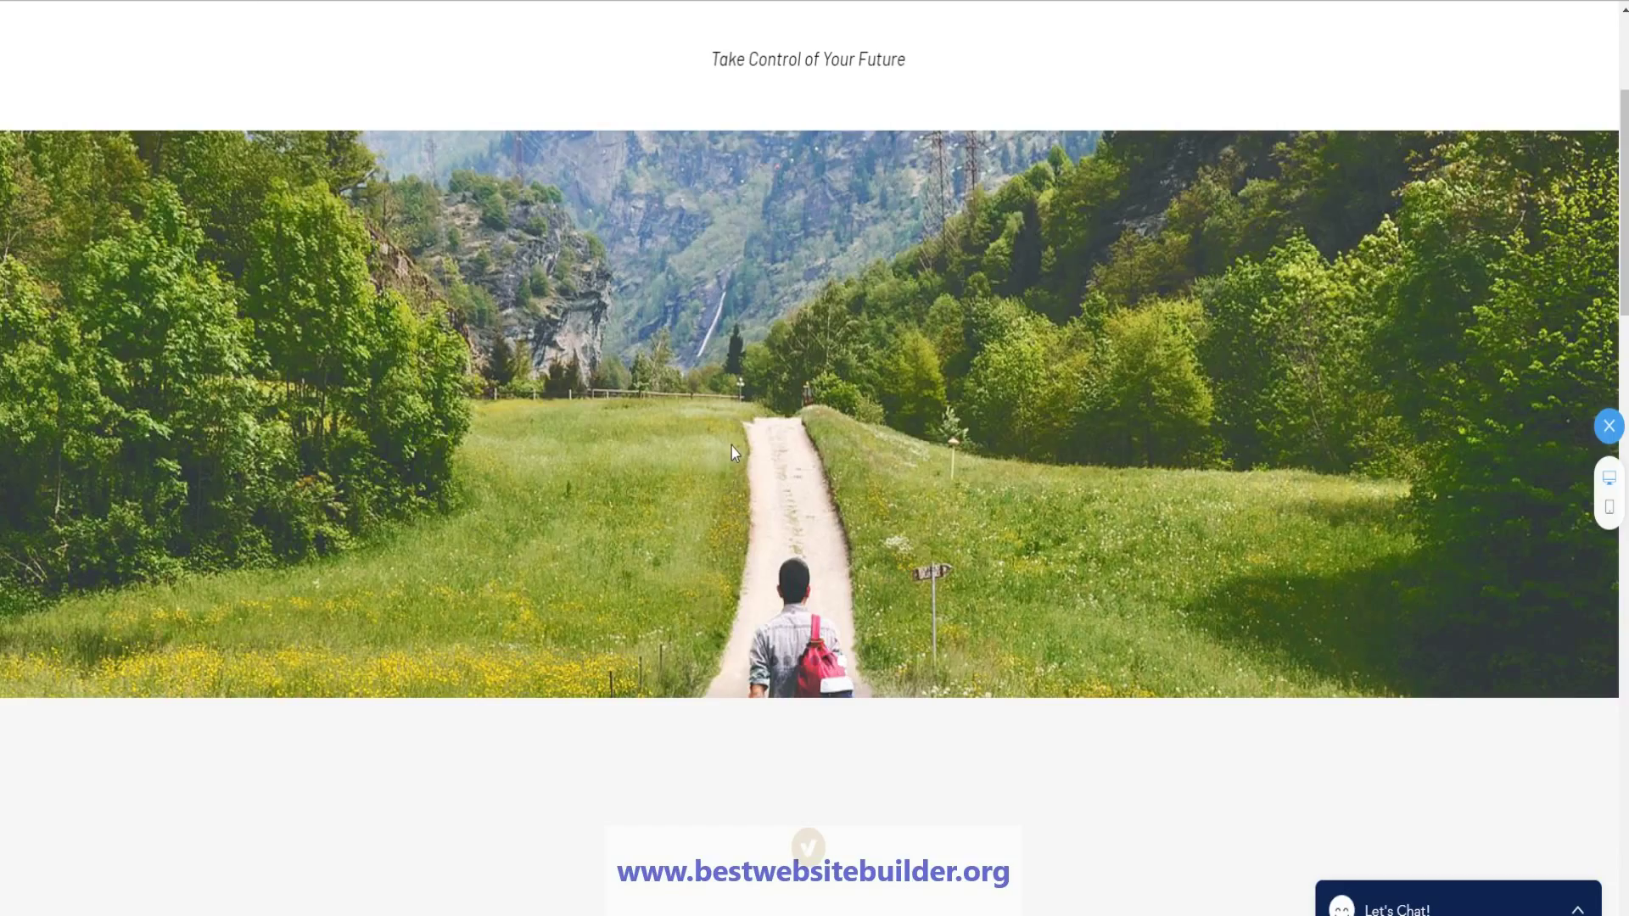
{"action": "scroll", "coordinate": [732, 445], "scroll_direction": "down", "scroll_amount": 6}
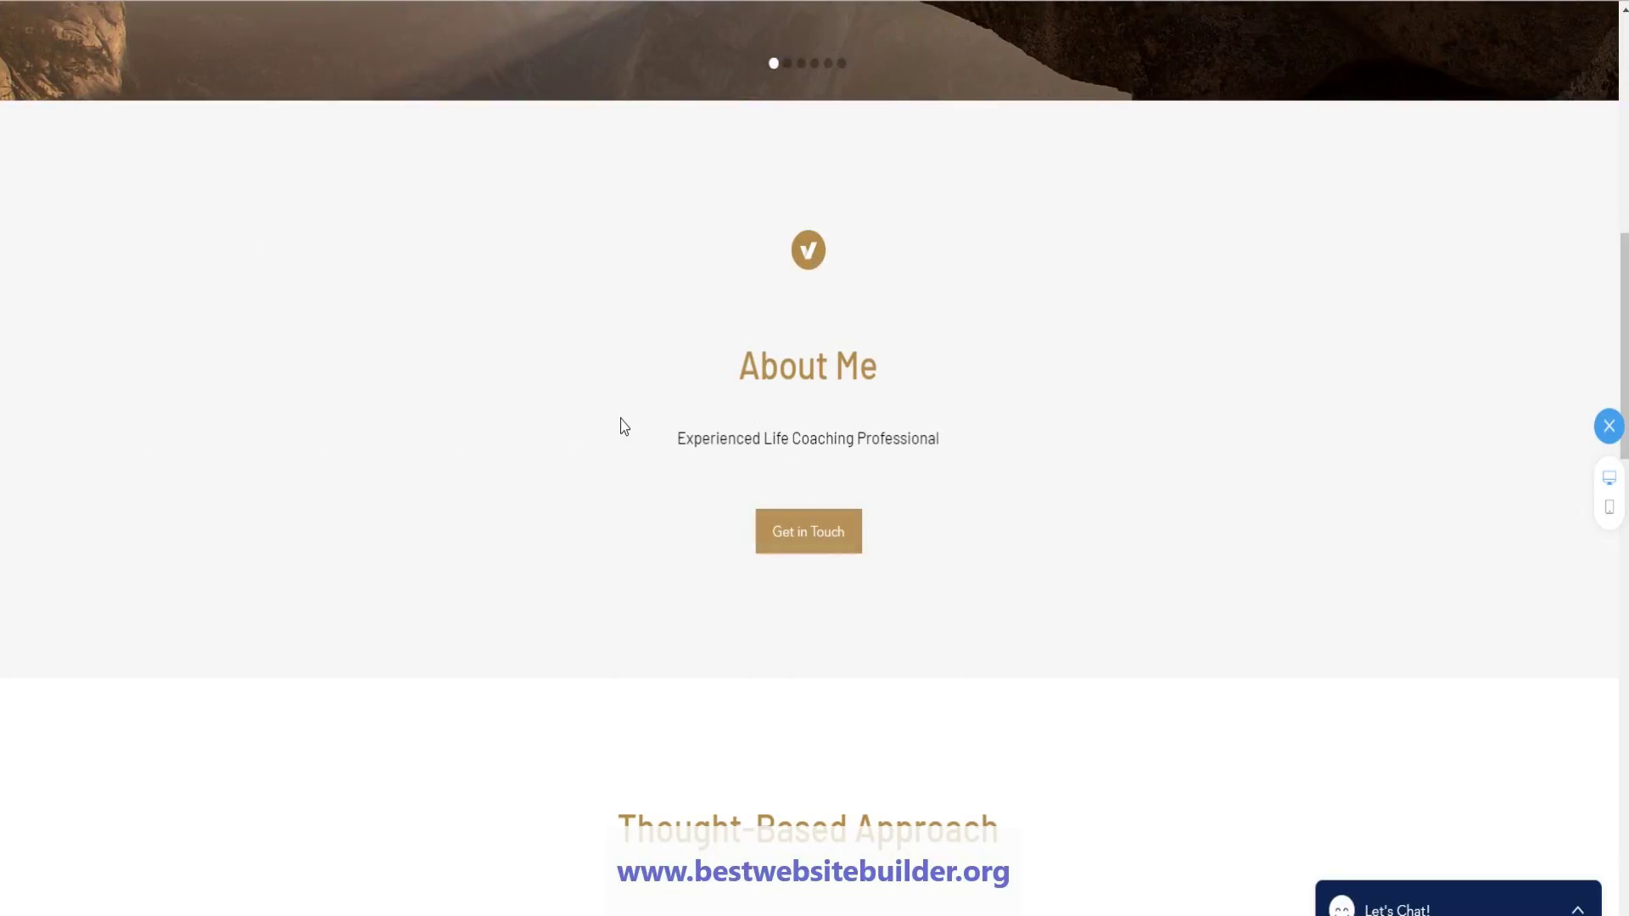
{"action": "scroll", "coordinate": [622, 425], "scroll_direction": "down", "scroll_amount": 6}
{"action": "scroll", "coordinate": [650, 480], "scroll_direction": "down", "scroll_amount": 3}
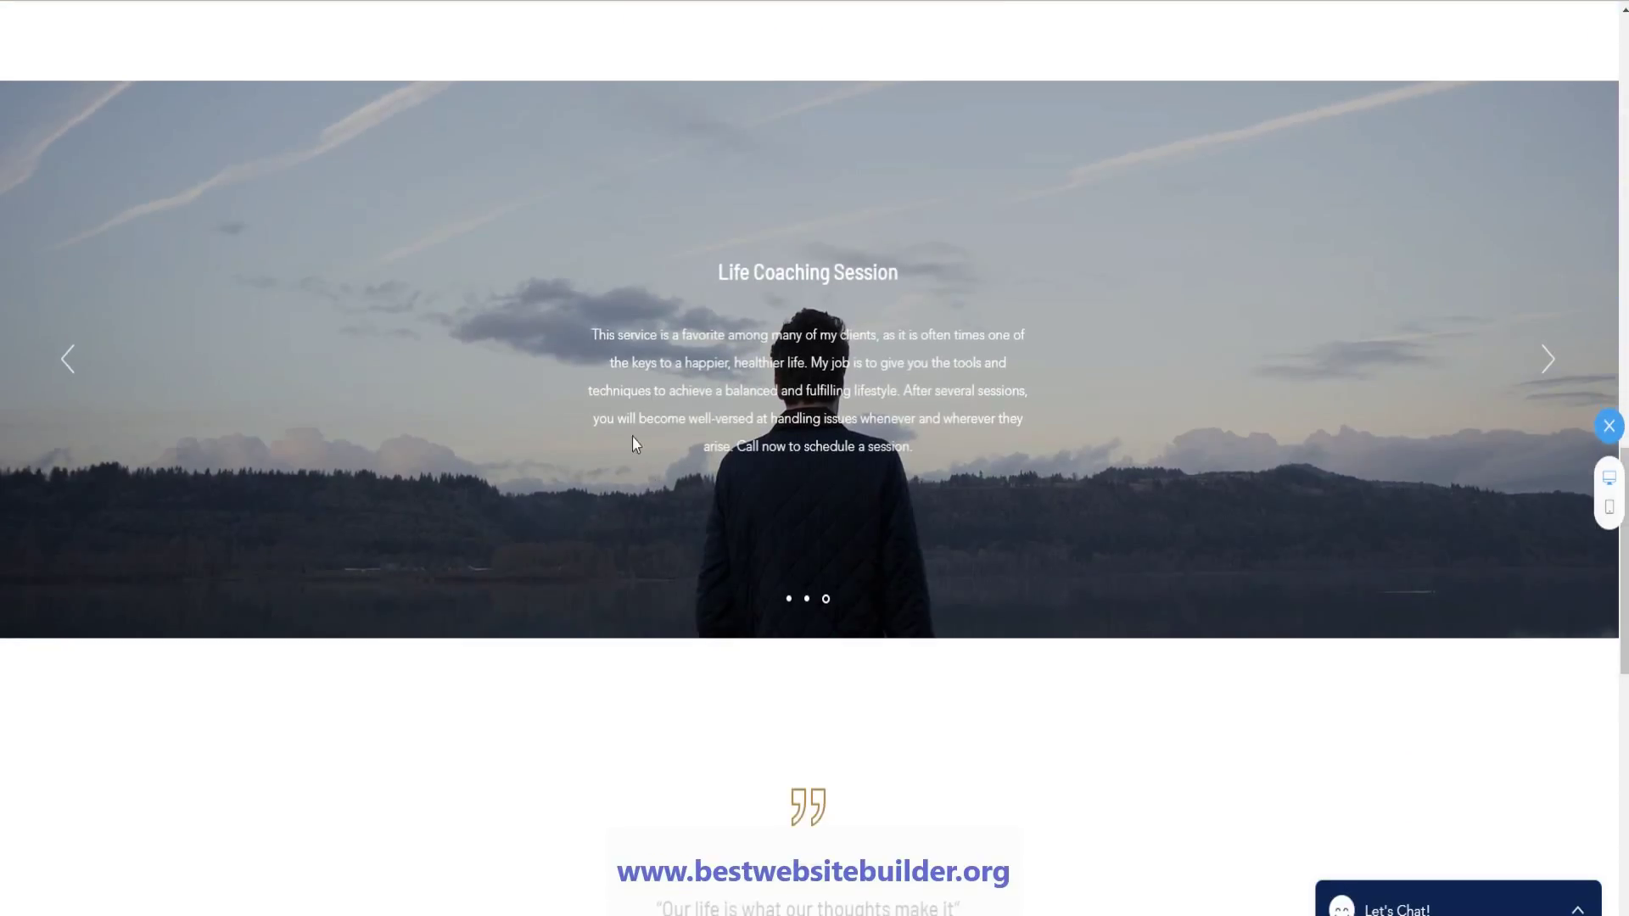
{"action": "scroll", "coordinate": [669, 556], "scroll_direction": "down", "scroll_amount": 6}
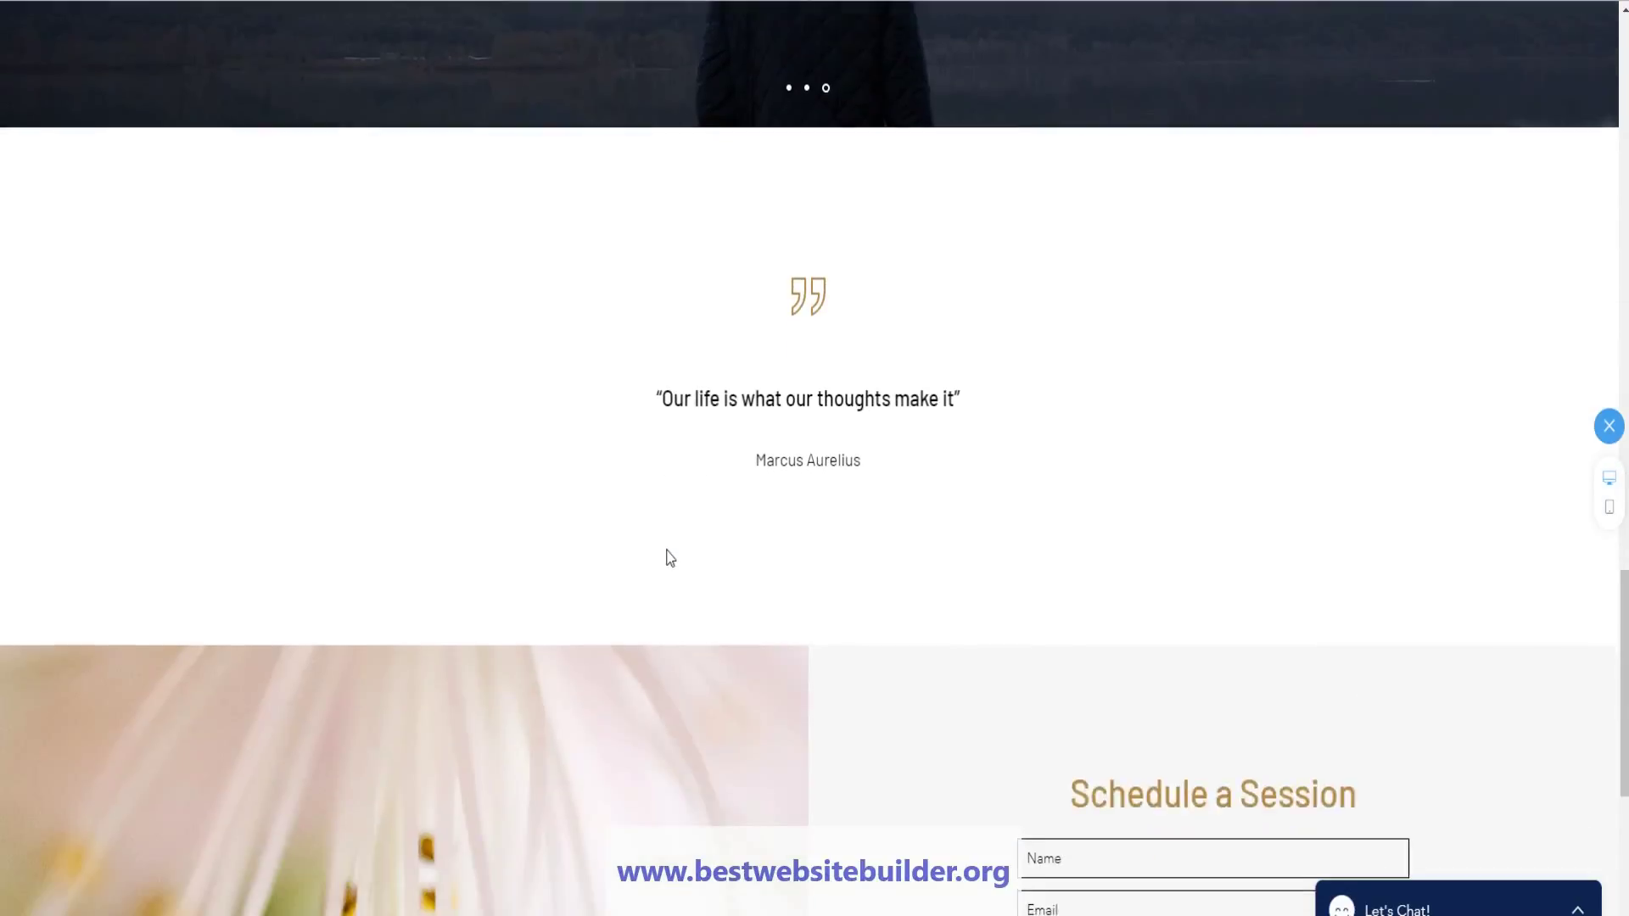
{"action": "scroll", "coordinate": [747, 380], "scroll_direction": "down", "scroll_amount": 5}
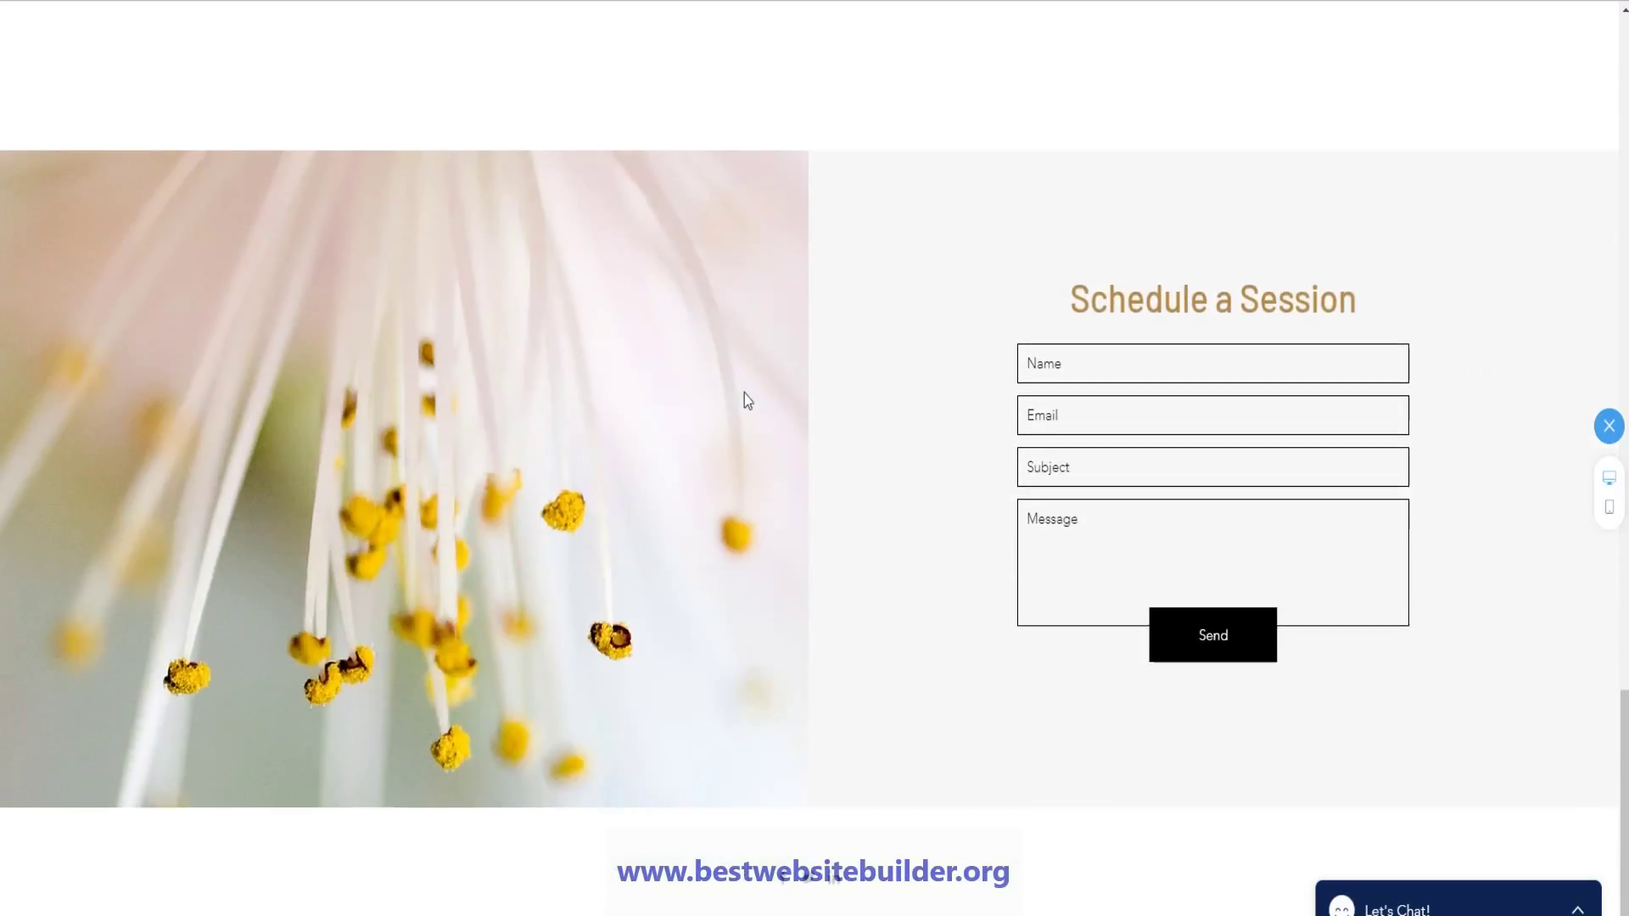
{"action": "scroll", "coordinate": [838, 806], "scroll_direction": "up", "scroll_amount": 20}
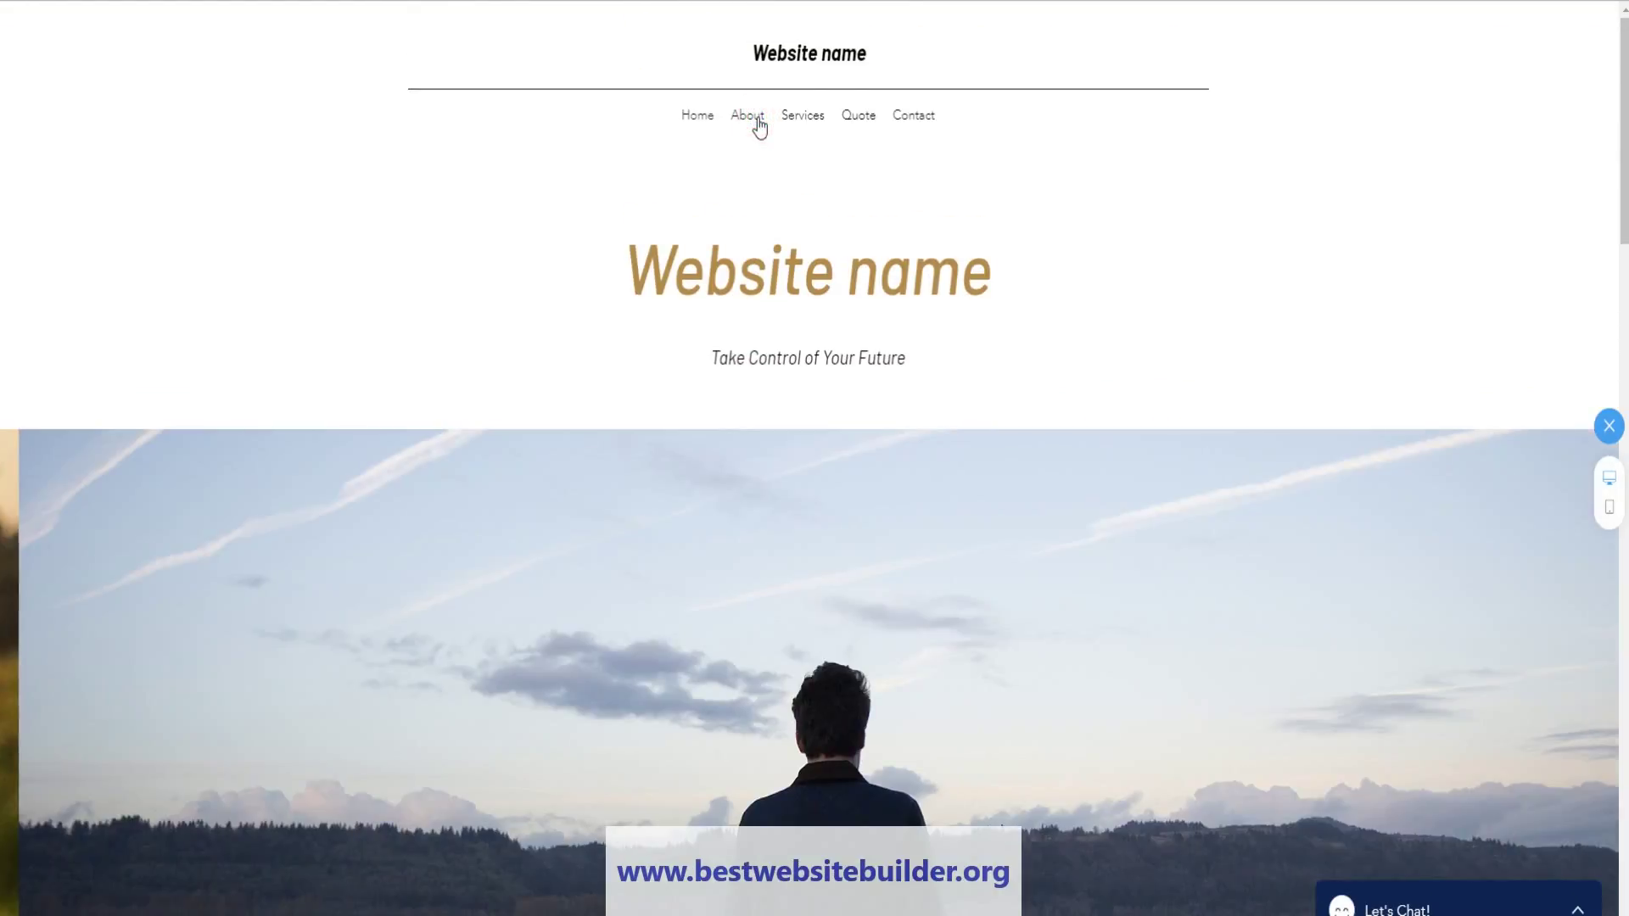
- Test the About and Services menu links in the desktop preview and return to the start of the page
{"action": "left_click", "coordinate": [754, 117]}
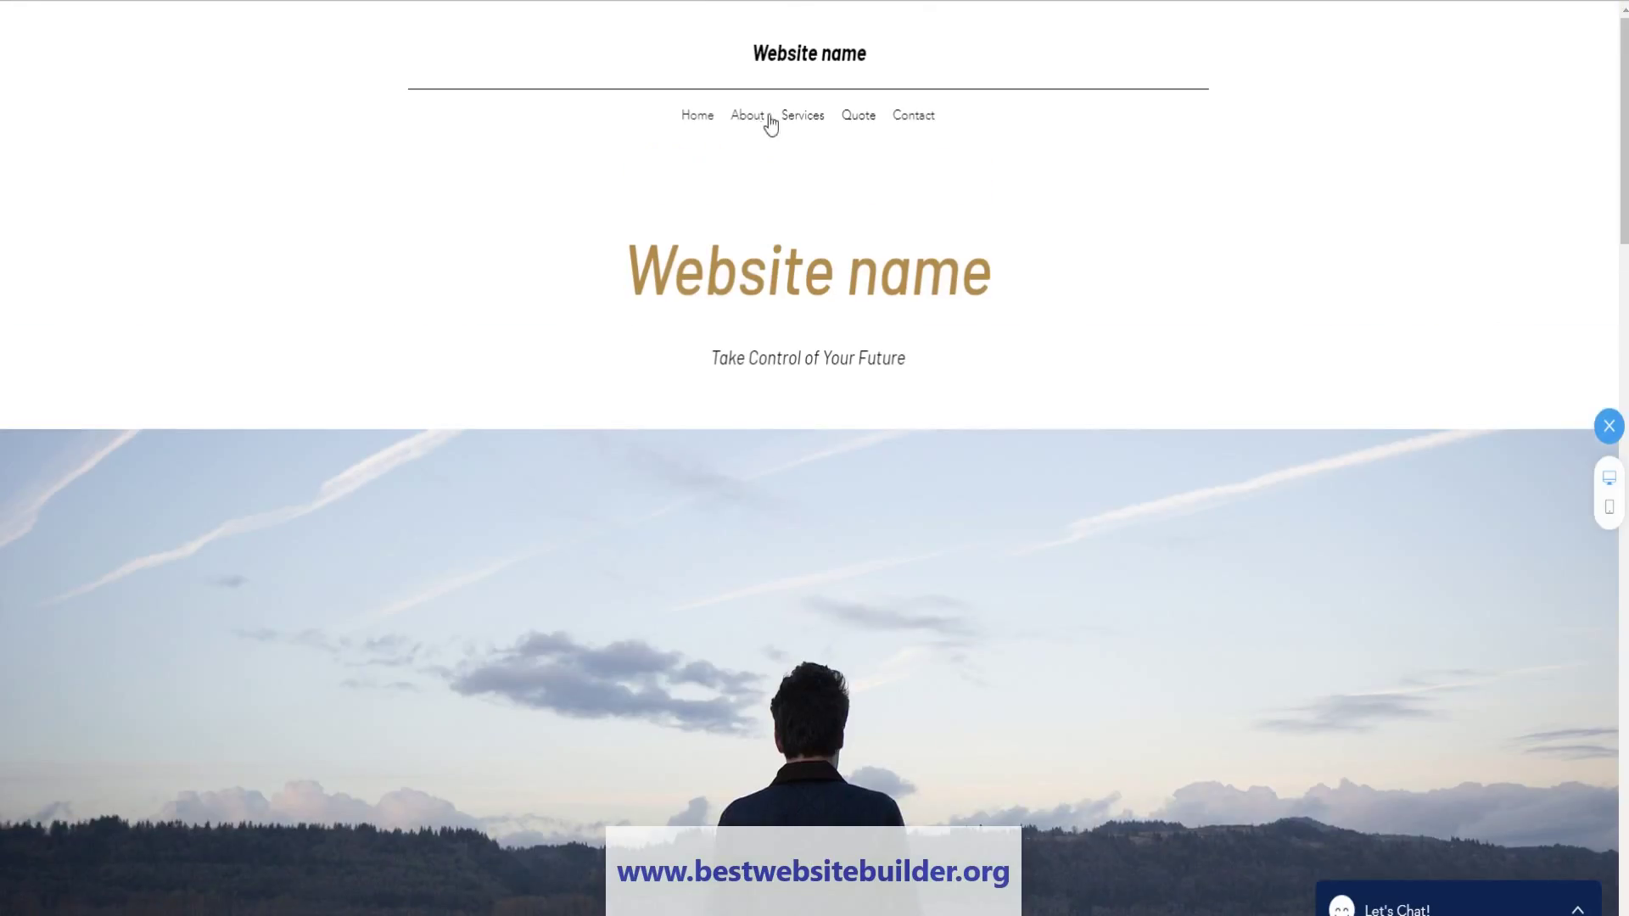
{"action": "left_click", "coordinate": [797, 116]}
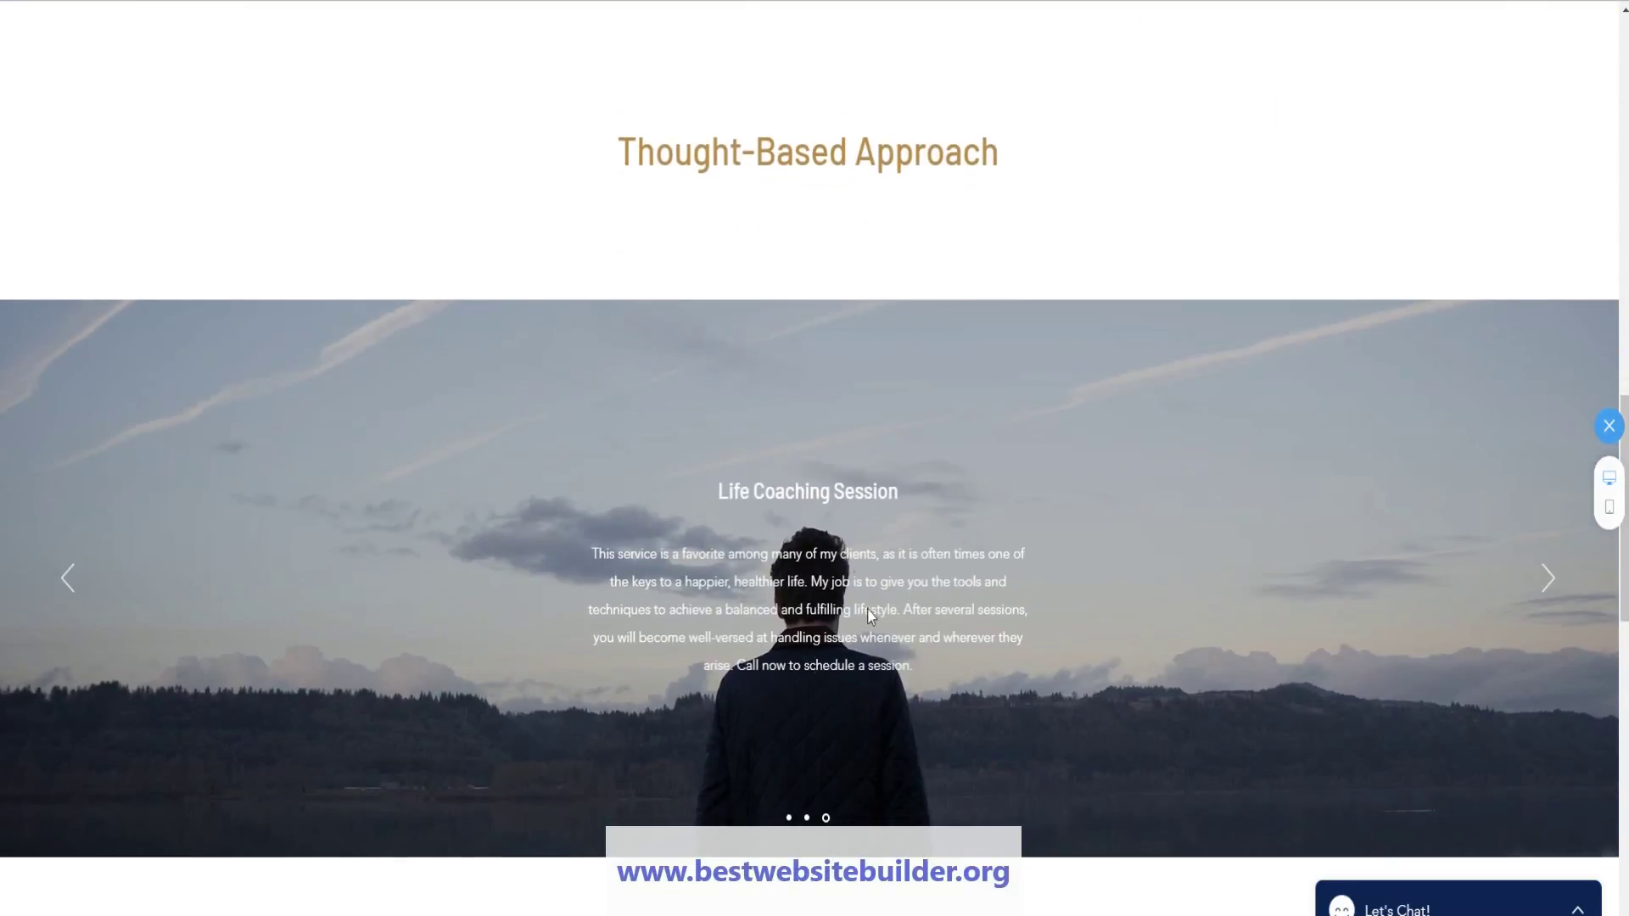
{"action": "scroll", "coordinate": [802, 659], "scroll_direction": "up", "scroll_amount": 17}
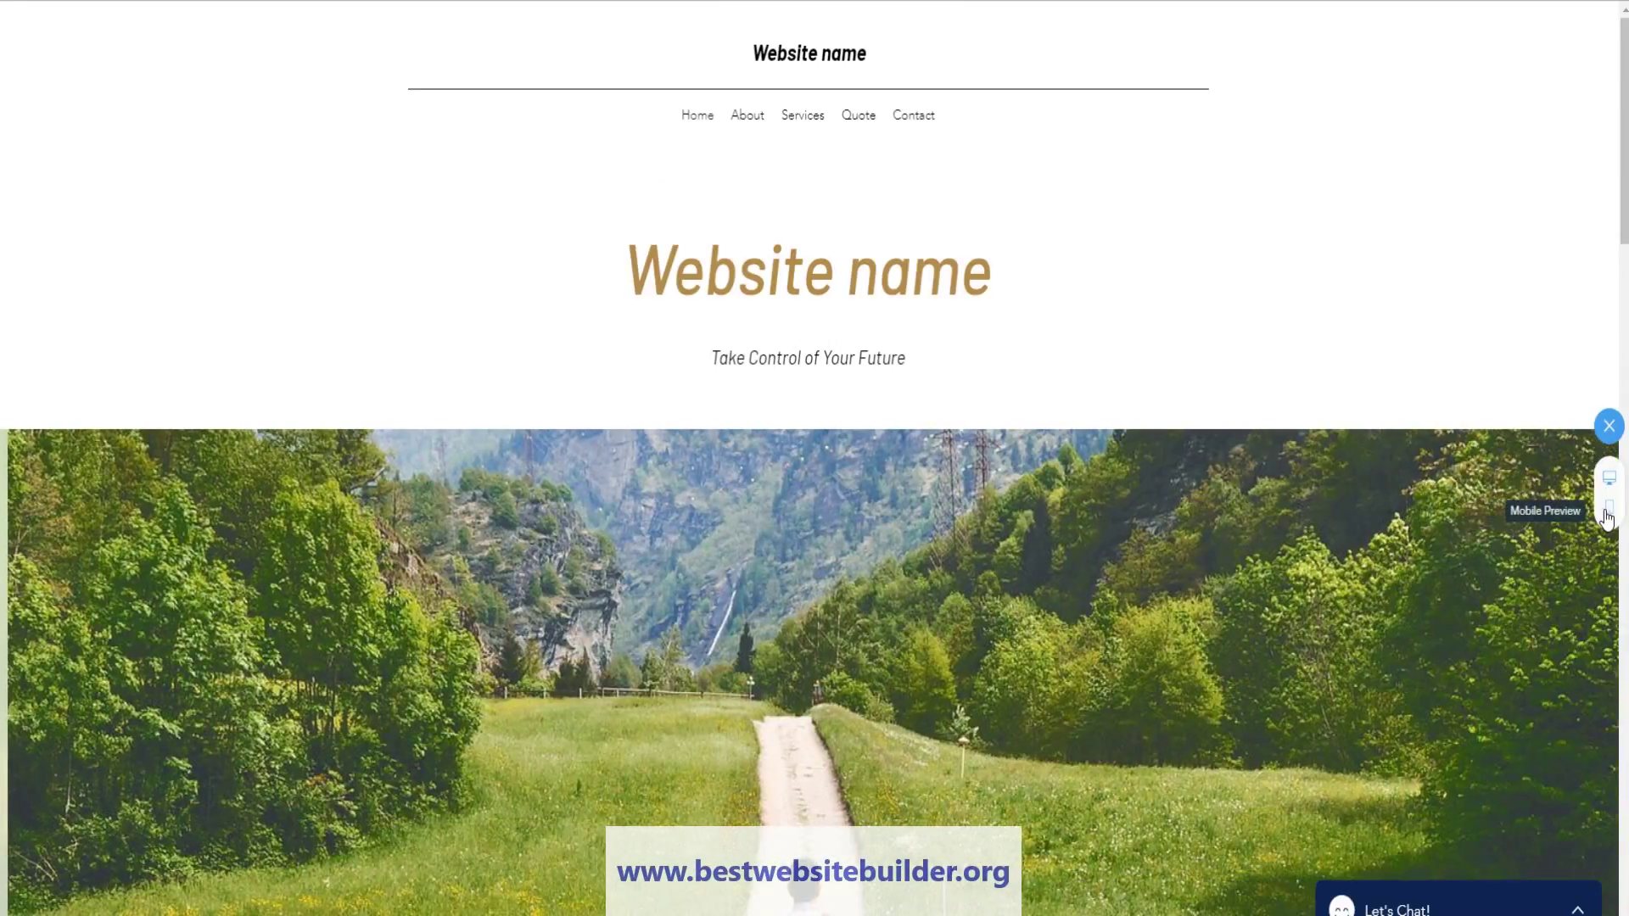
- Switch to the mobile preview and look through the second, third and fourth images of the welcome slideshow
{"action": "left_click", "coordinate": [1607, 509]}
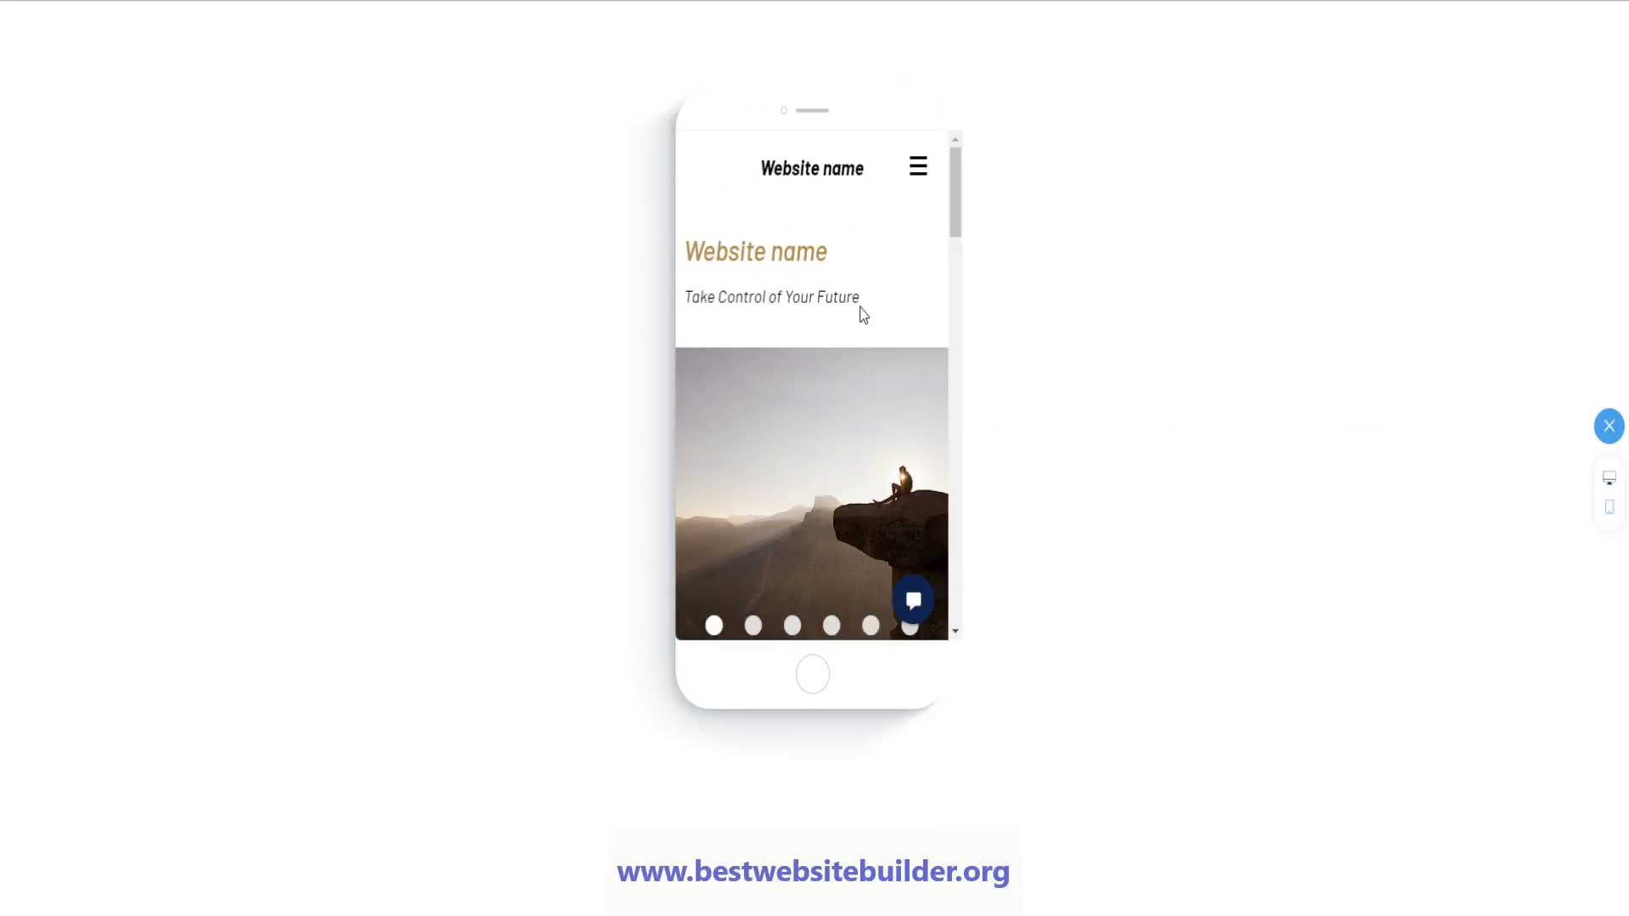
{"action": "scroll", "coordinate": [849, 359], "scroll_direction": "down", "scroll_amount": 1}
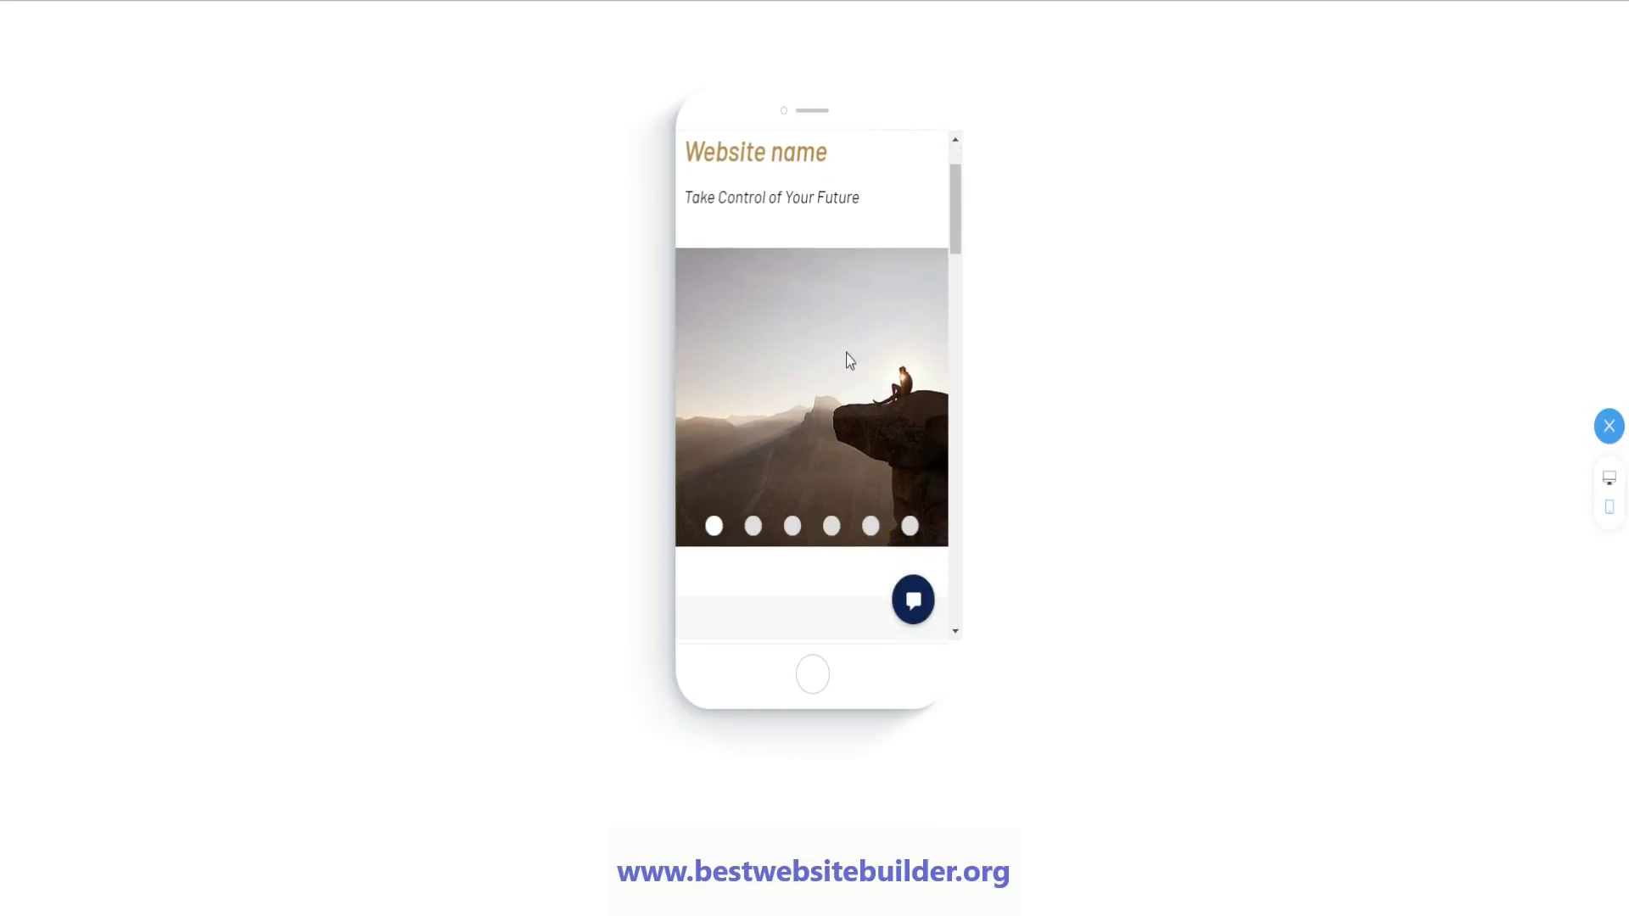
{"action": "left_click", "coordinate": [758, 533]}
{"action": "left_click", "coordinate": [787, 532]}
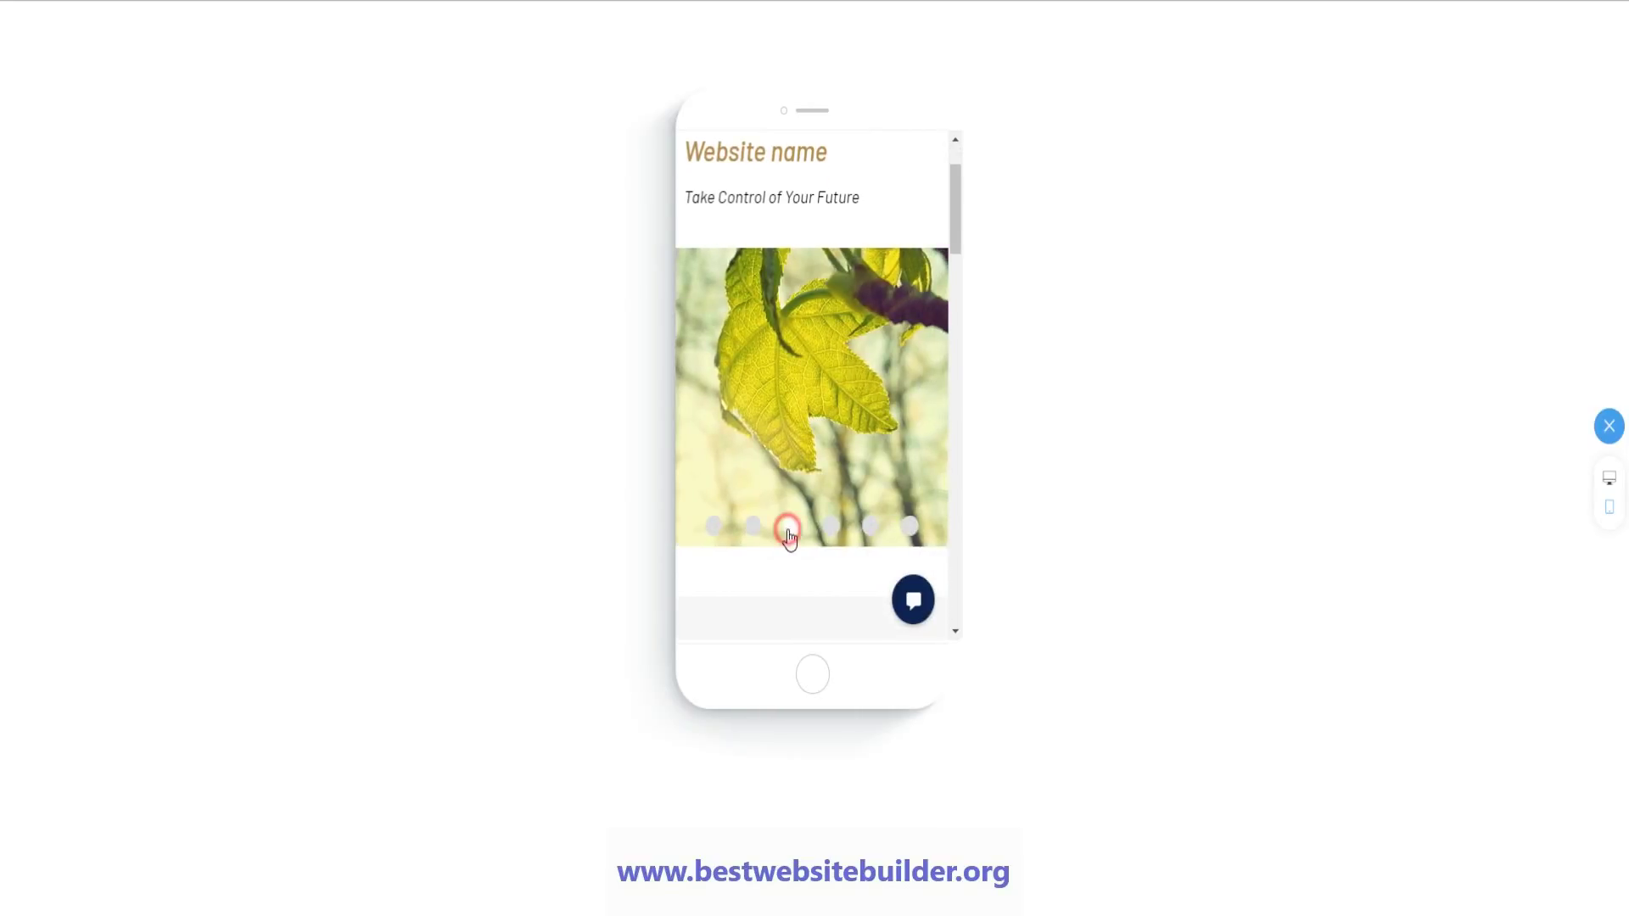
{"action": "left_click", "coordinate": [832, 528]}
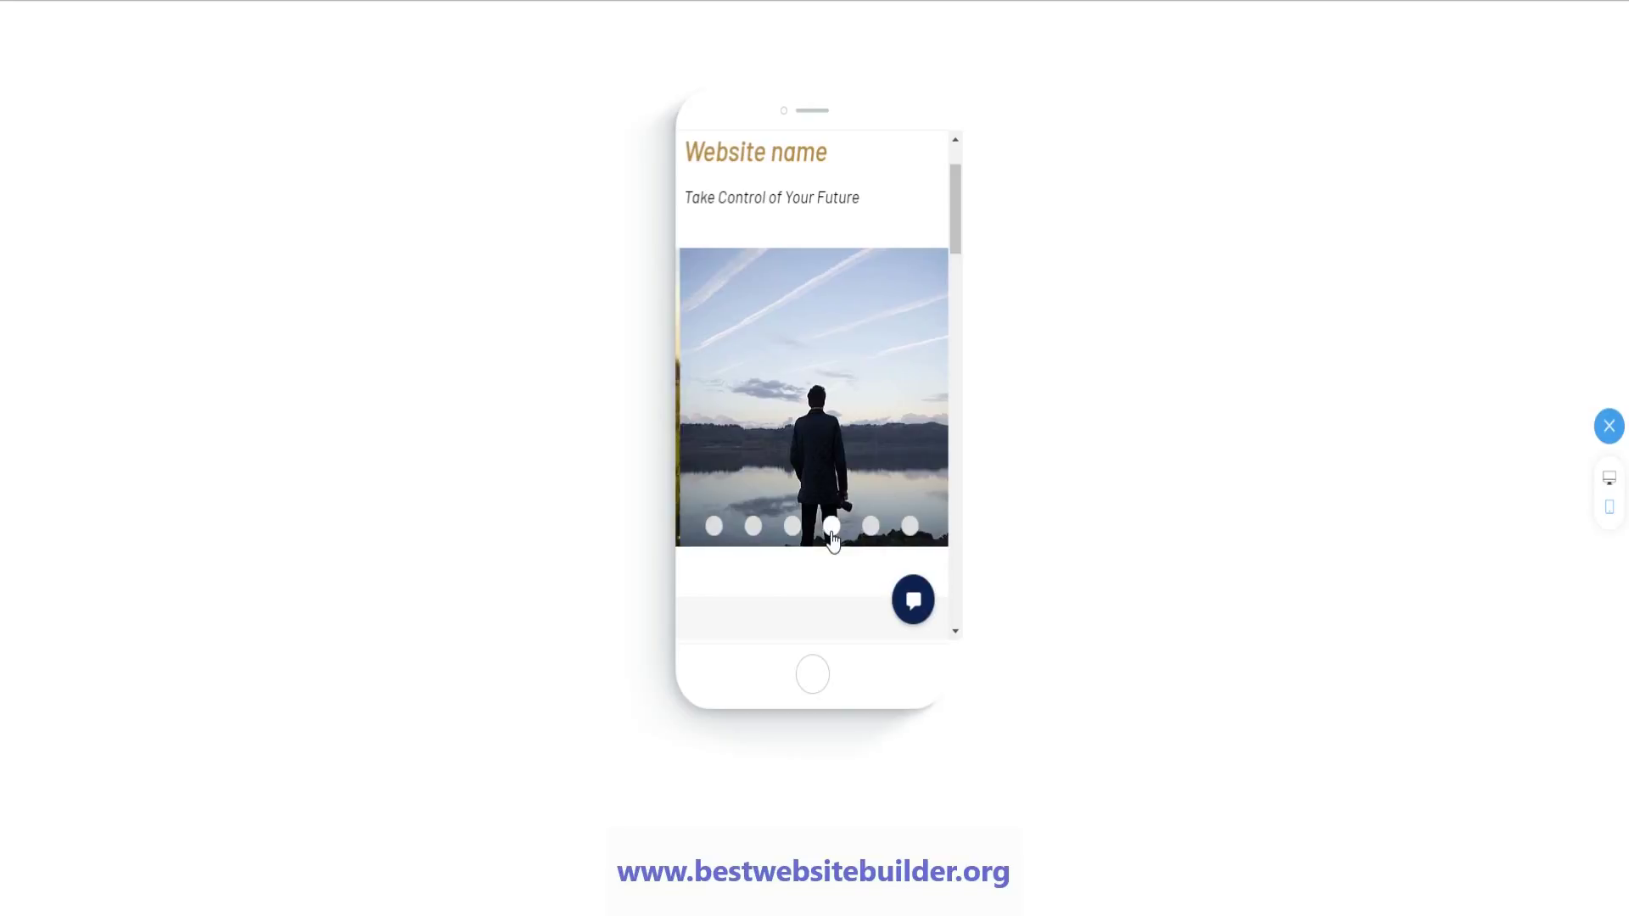
- Review the remaining sections in the mobile preview, including the second service slide, and return to edit mode through the desktop preview
{"action": "scroll", "coordinate": [837, 419], "scroll_direction": "down", "scroll_amount": 10}
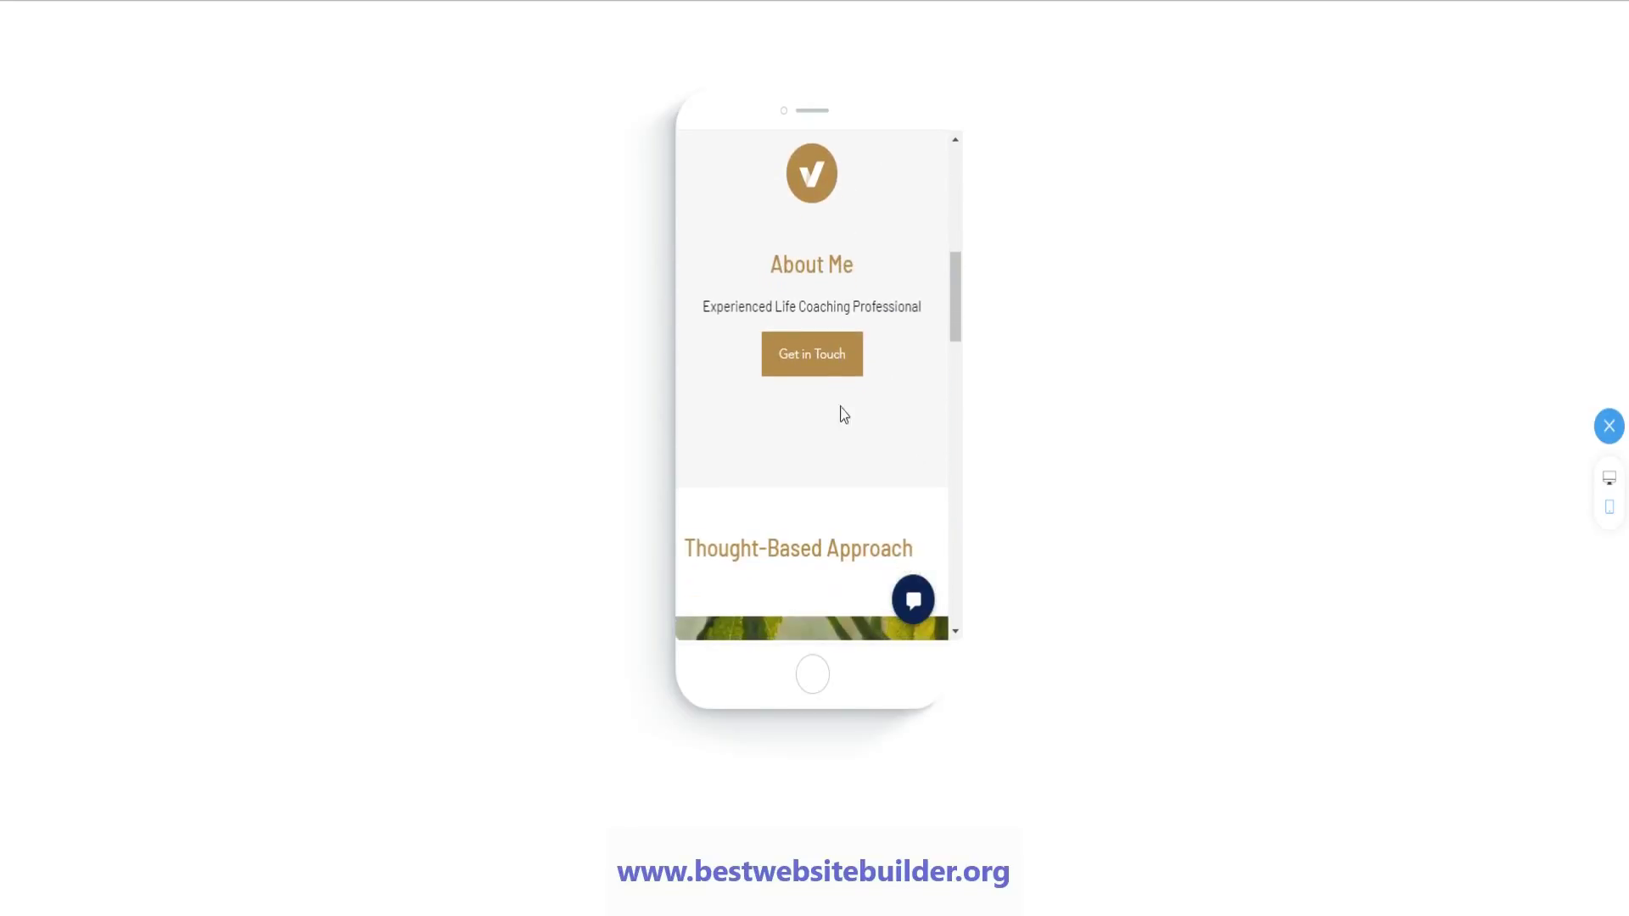
{"action": "scroll", "coordinate": [854, 399], "scroll_direction": "down", "scroll_amount": 2}
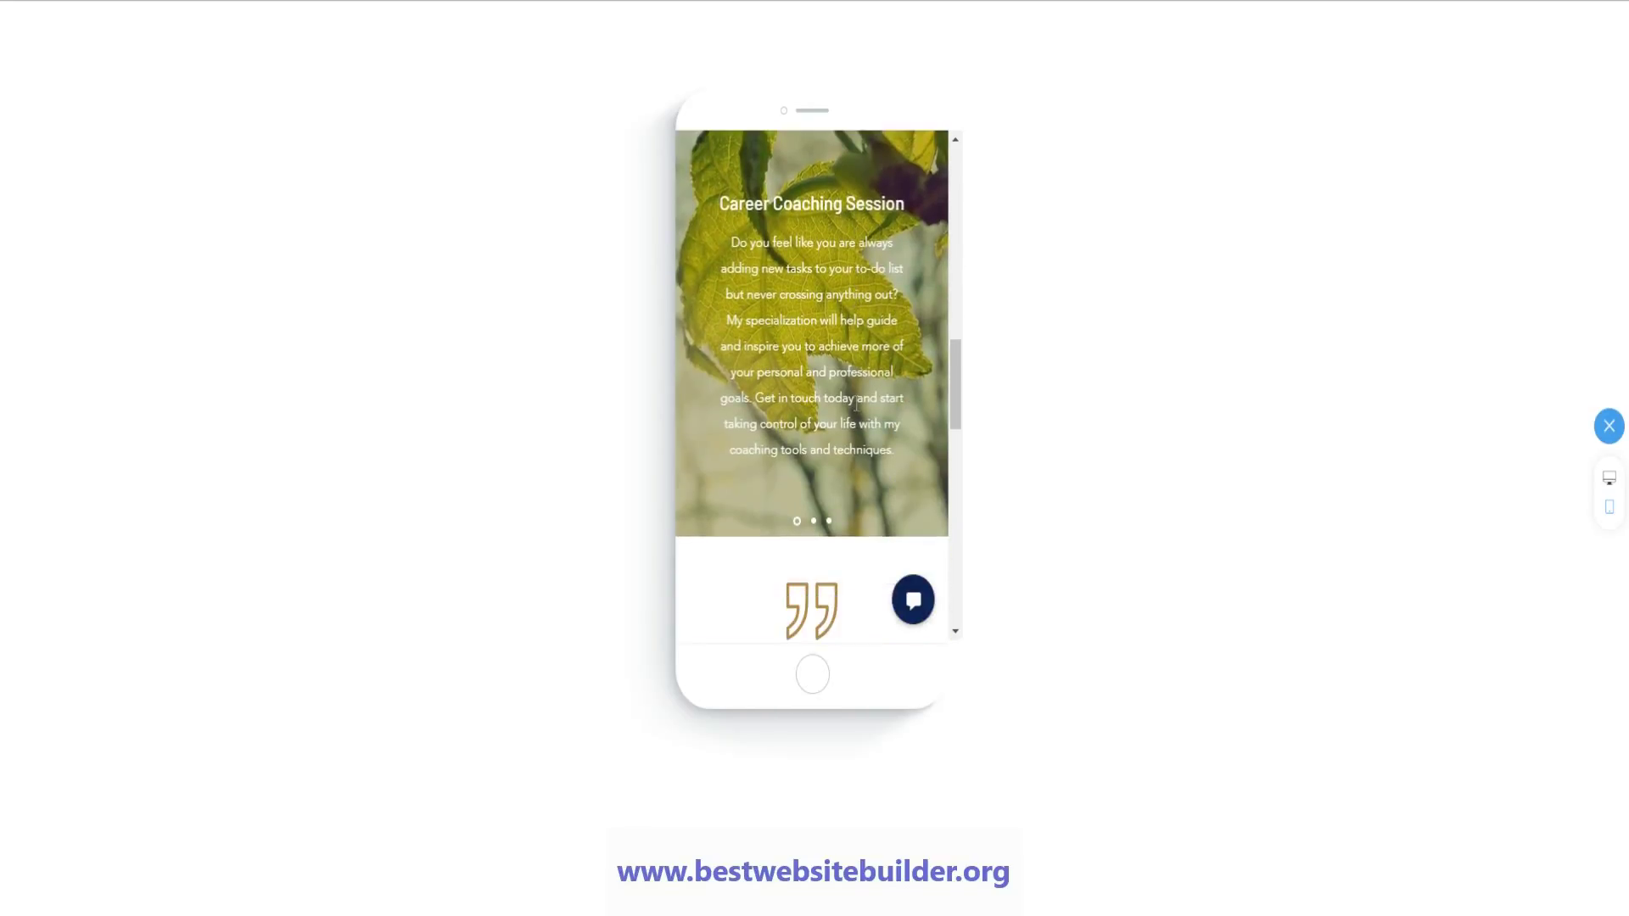
{"action": "left_click", "coordinate": [813, 521]}
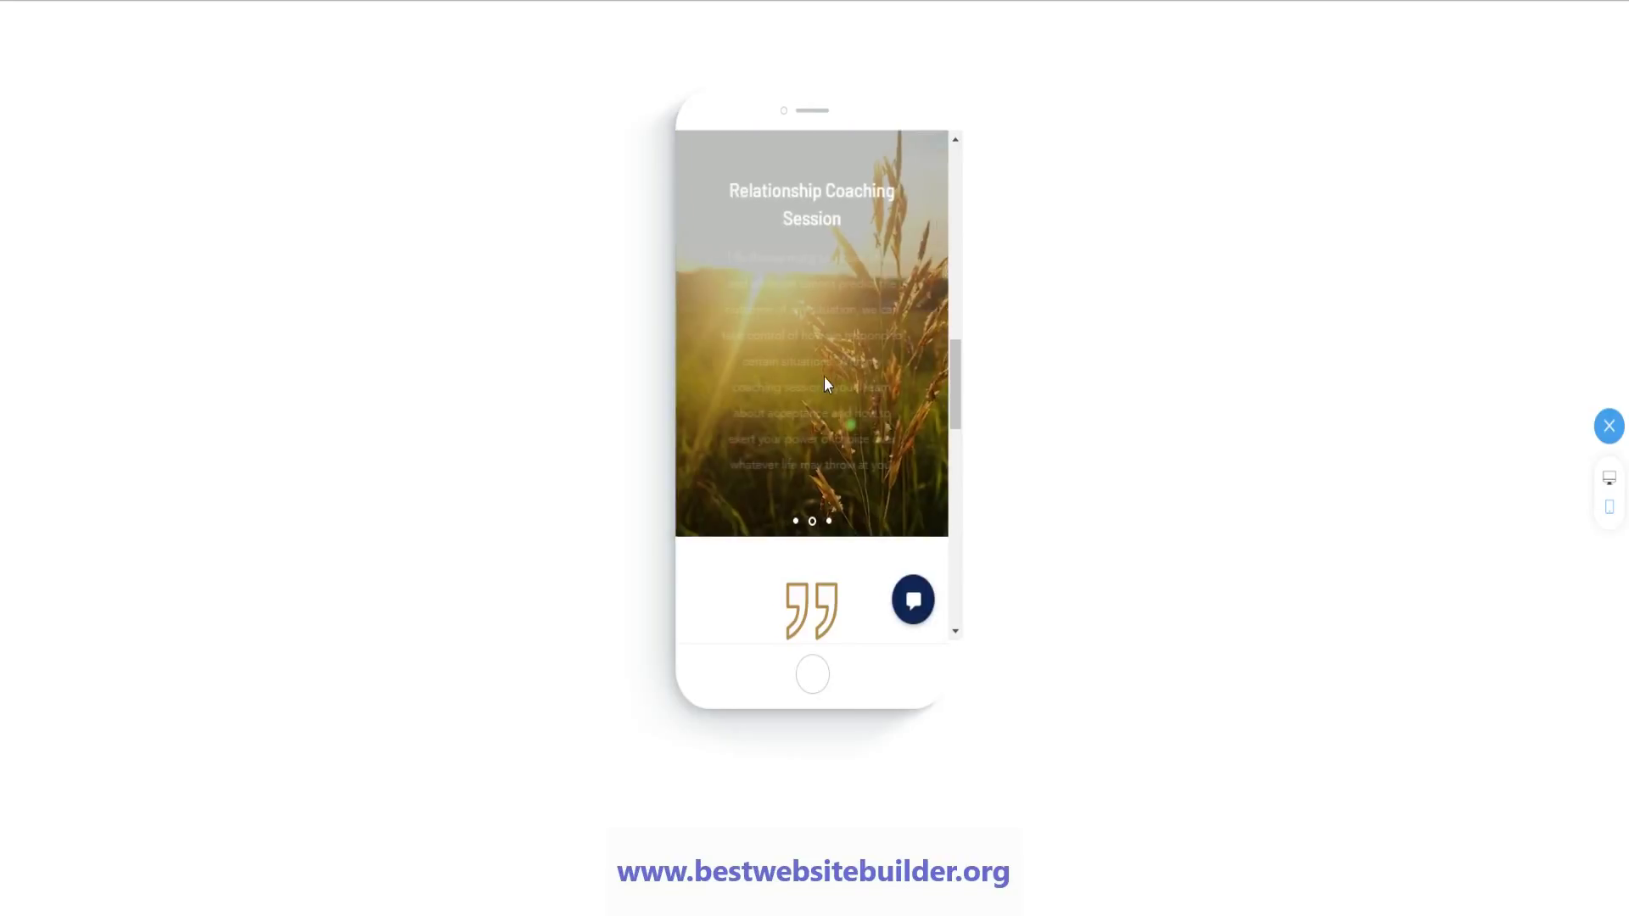
{"action": "scroll", "coordinate": [793, 340], "scroll_direction": "down", "scroll_amount": 15}
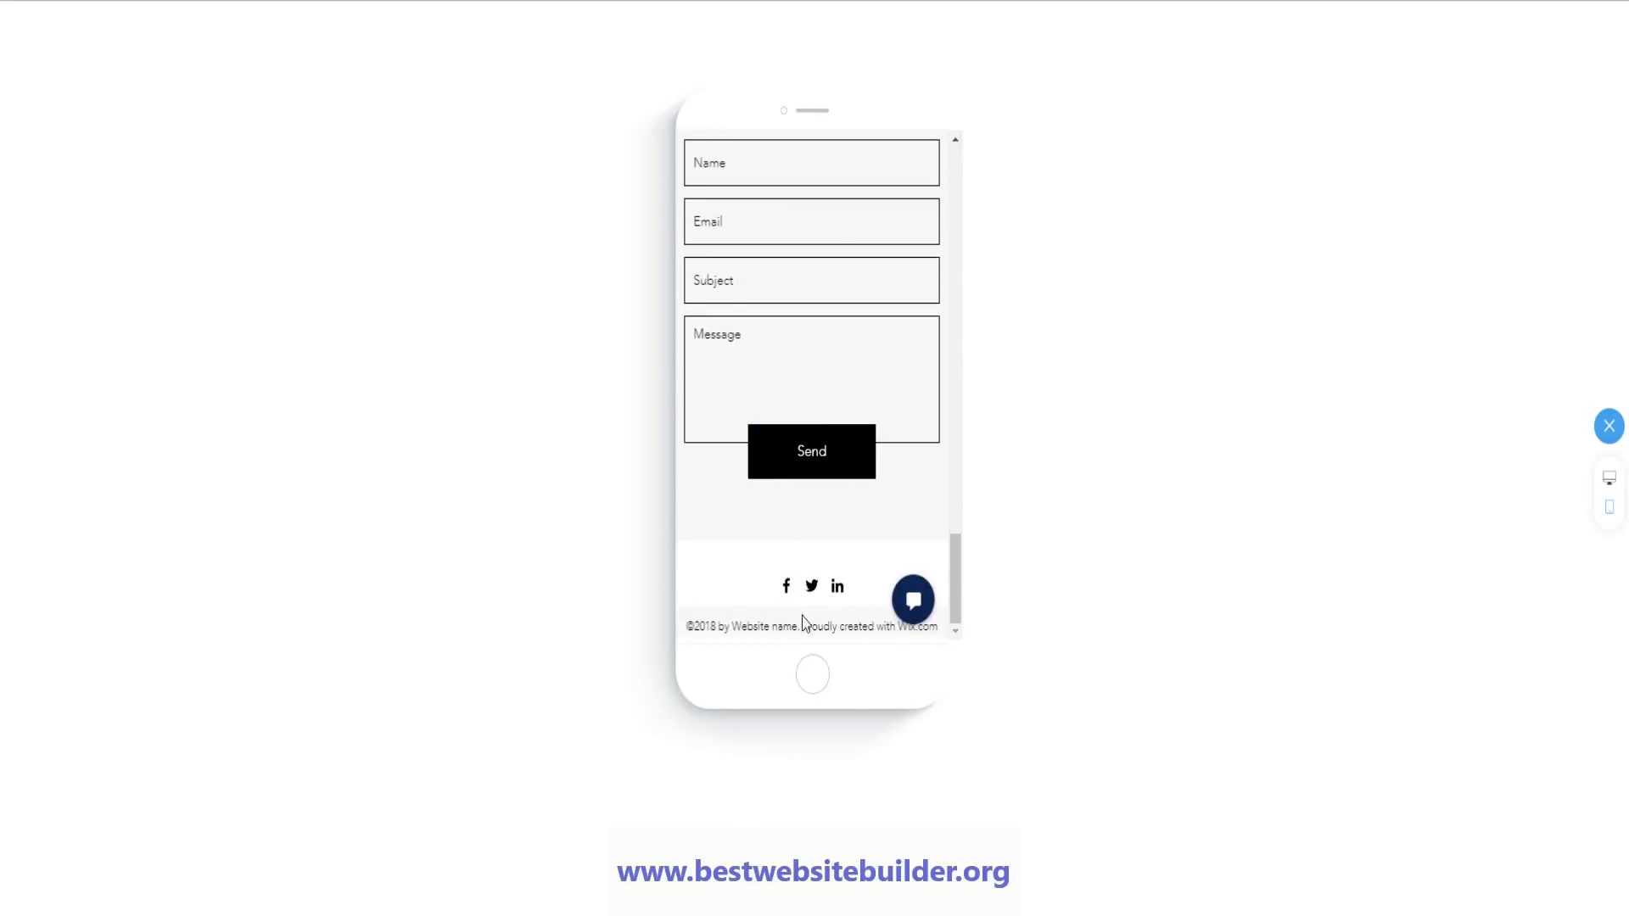
{"action": "scroll", "coordinate": [856, 604], "scroll_direction": "up", "scroll_amount": 15}
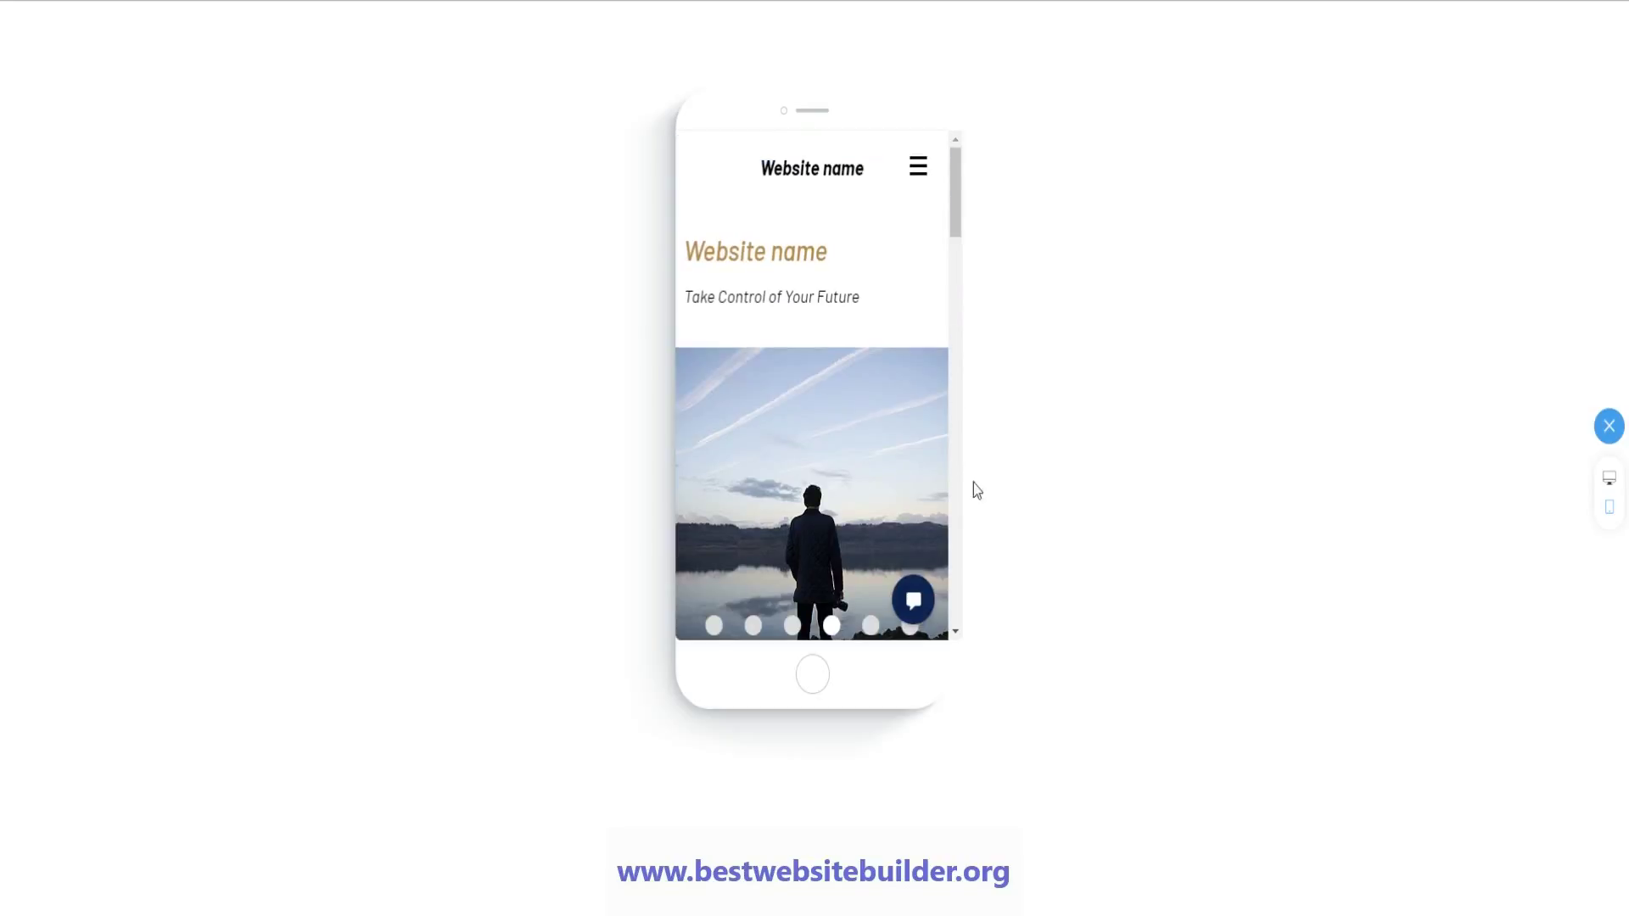
{"action": "left_click", "coordinate": [1610, 490]}
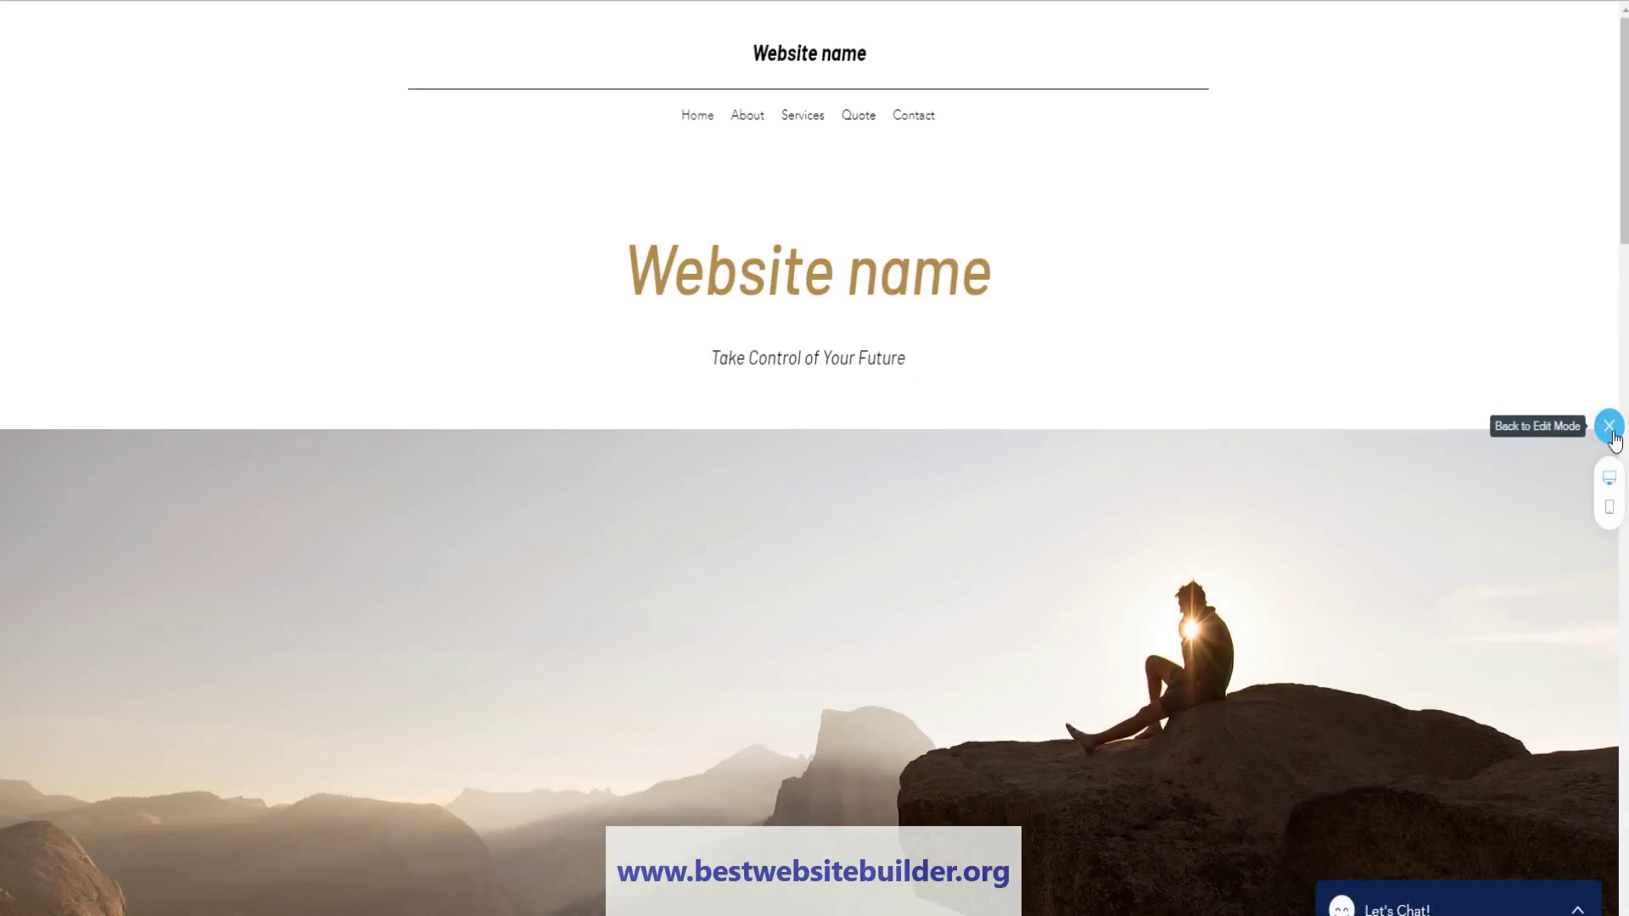
{"action": "left_click", "coordinate": [1609, 427]}
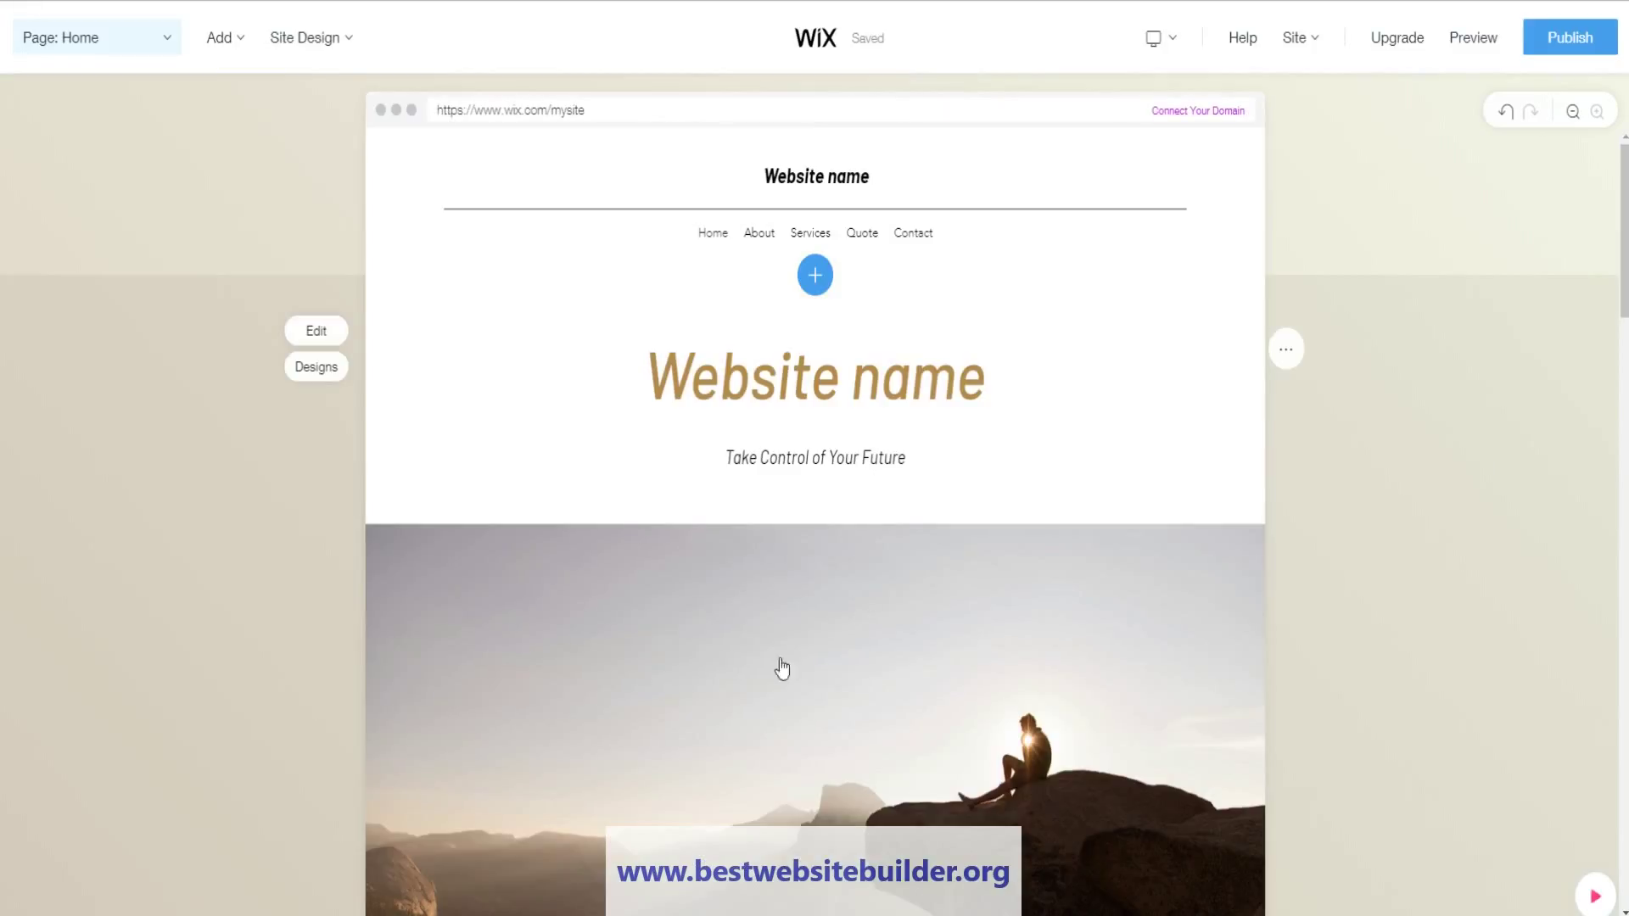
- Open the Services section's settings and format its header title as bold without underline
{"action": "scroll", "coordinate": [768, 552], "scroll_direction": "down", "scroll_amount": 15}
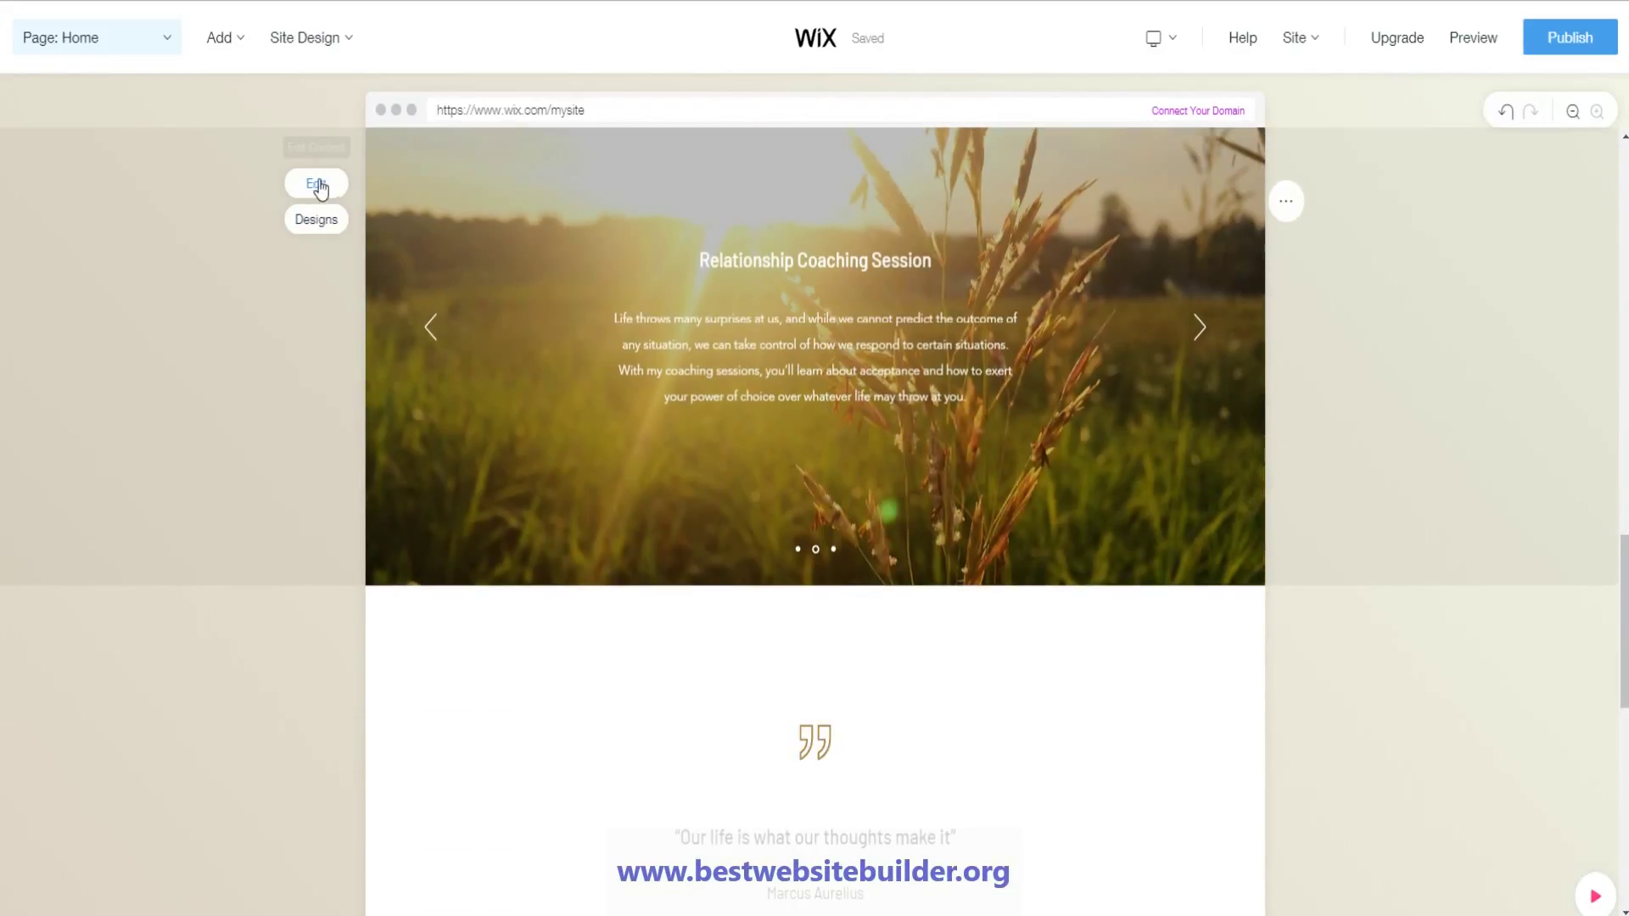
{"action": "scroll", "coordinate": [305, 190], "scroll_direction": "up", "scroll_amount": 4}
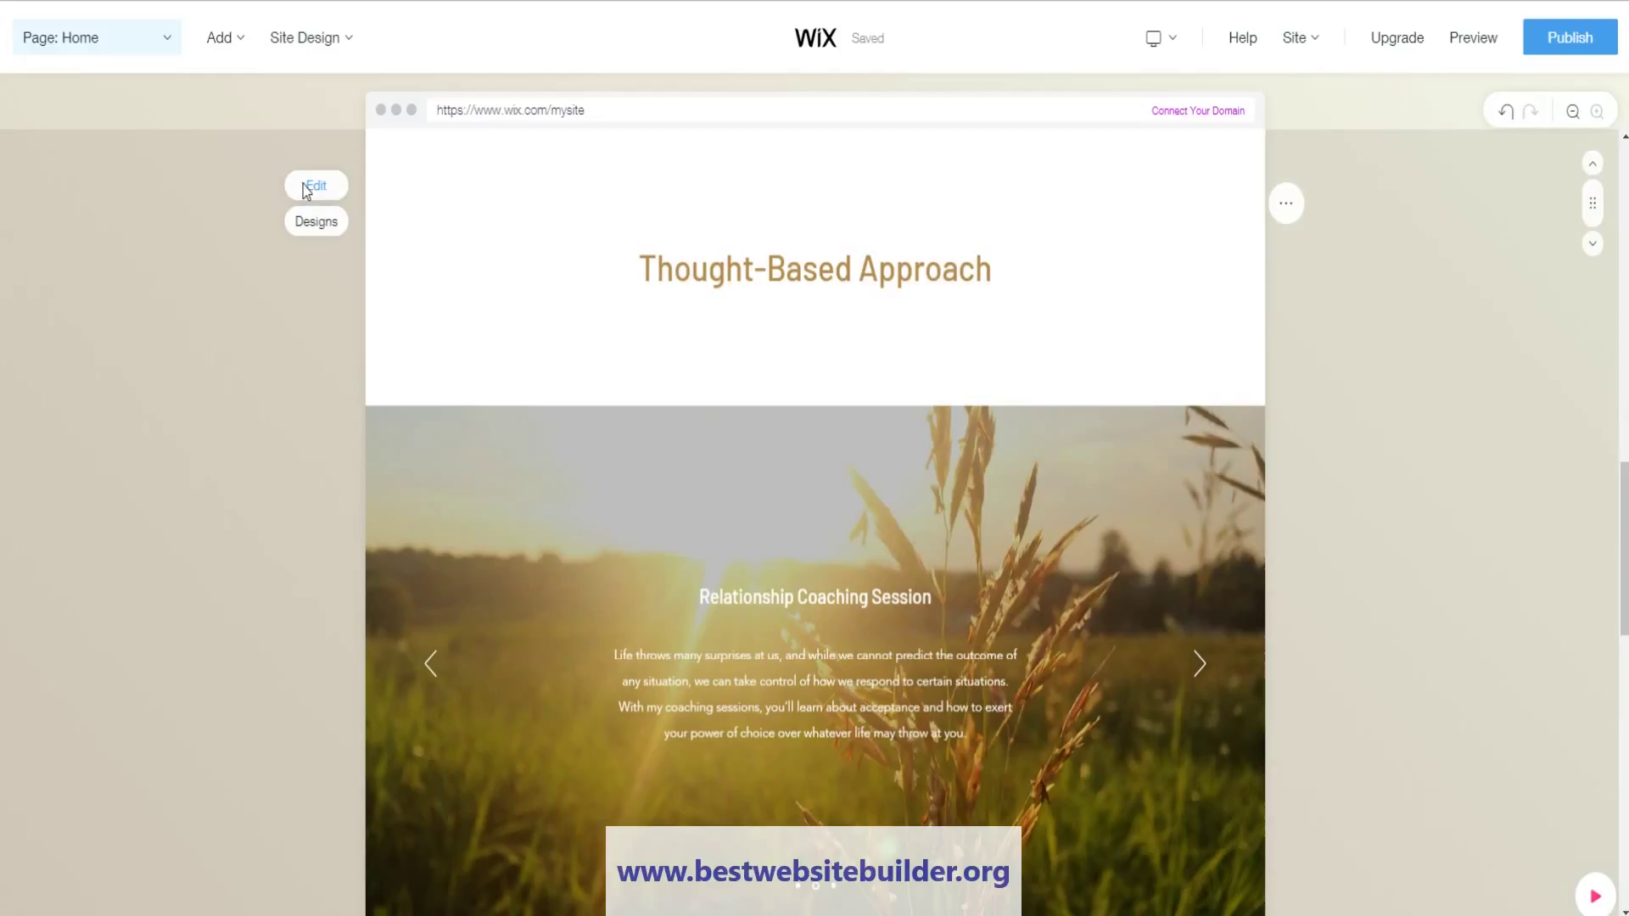
{"action": "left_click", "coordinate": [305, 186]}
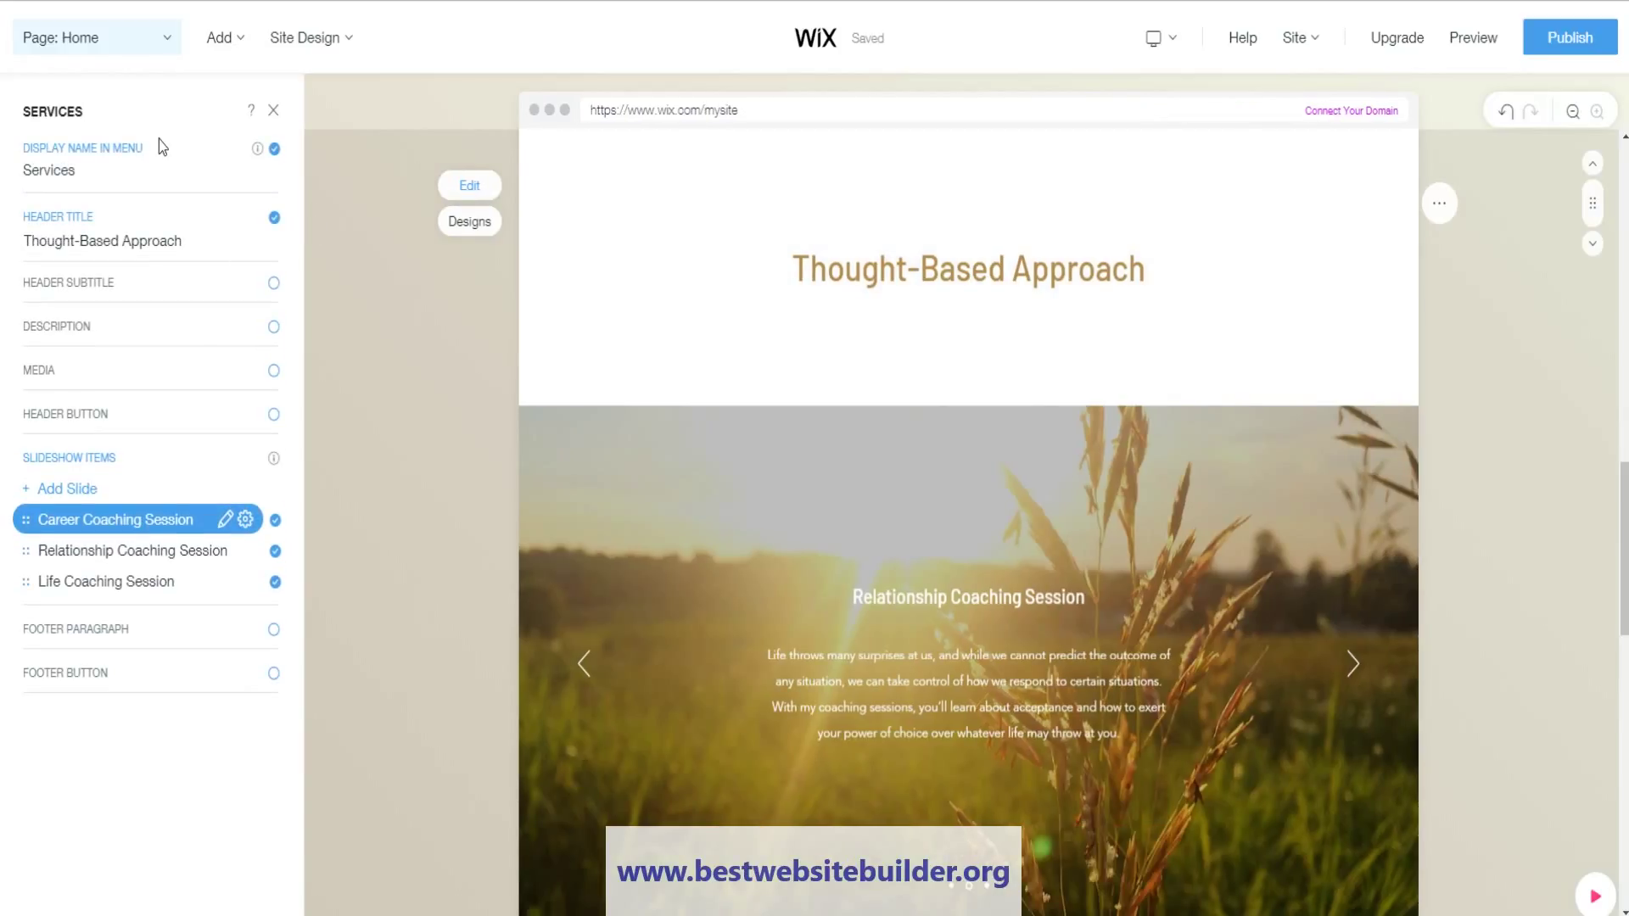
{"action": "left_click", "coordinate": [69, 168]}
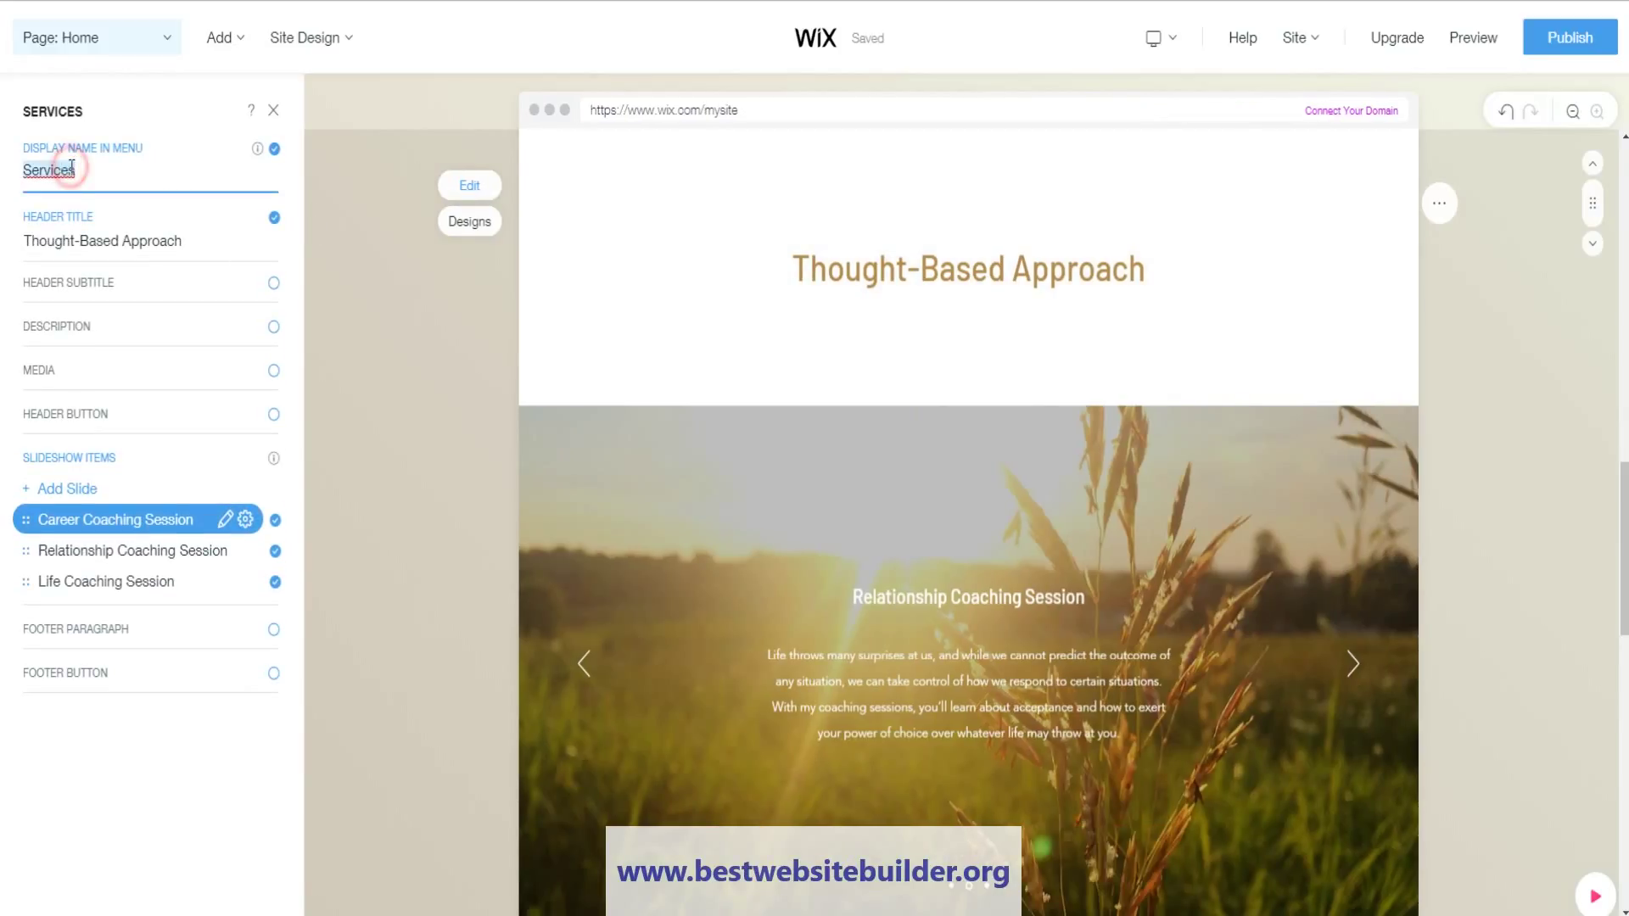
{"action": "left_click", "coordinate": [81, 241]}
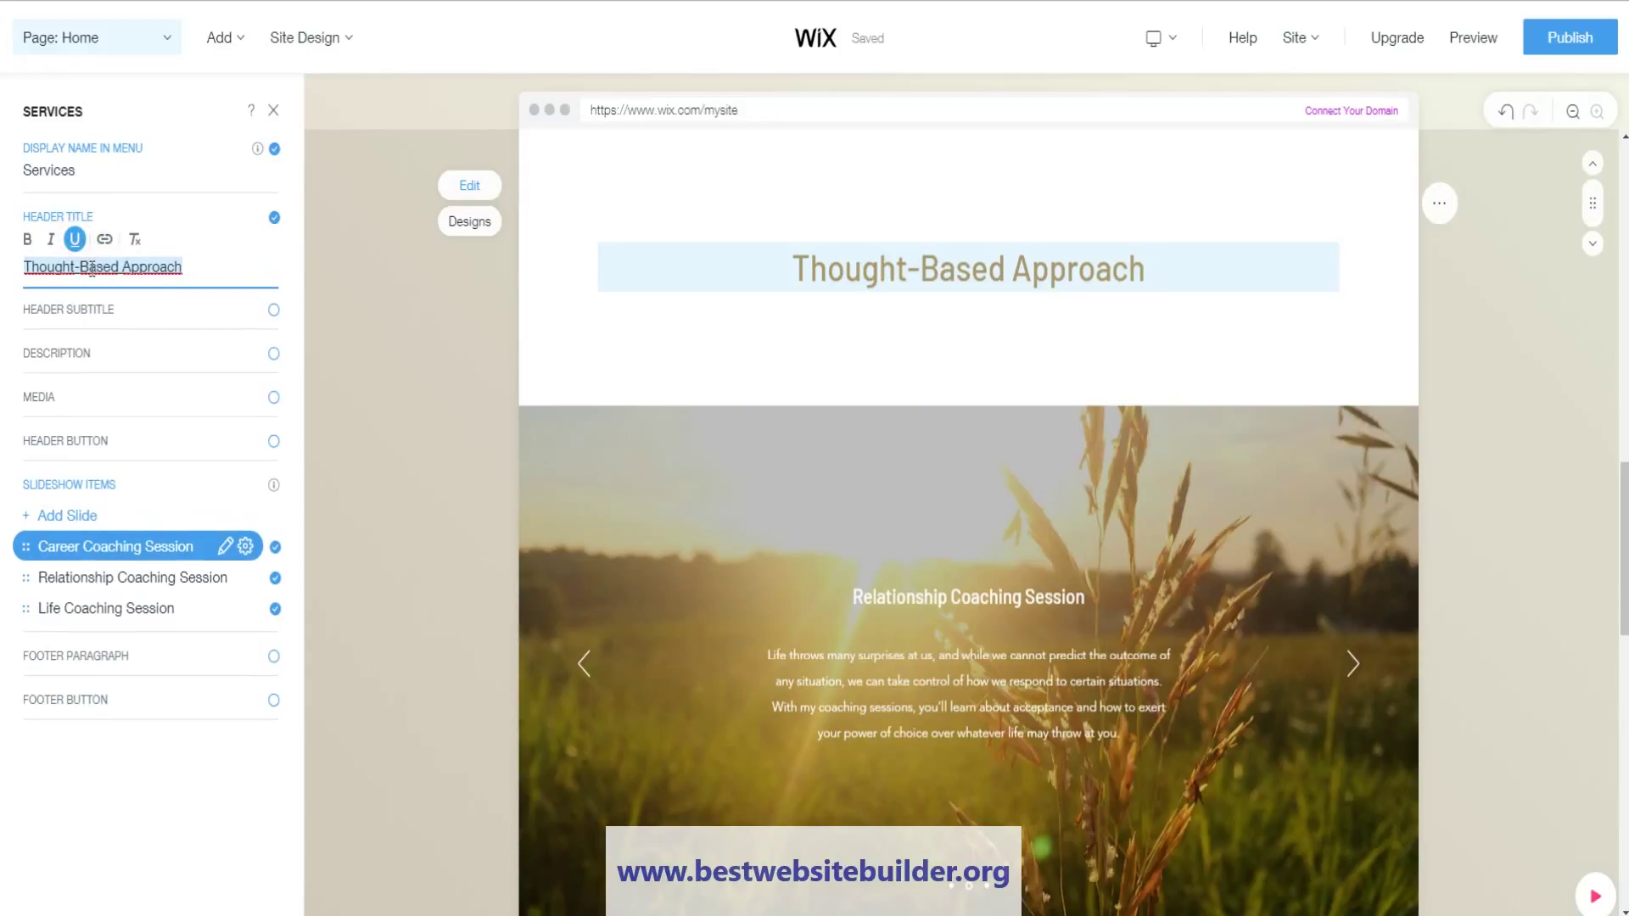
{"action": "left_click", "coordinate": [76, 242]}
{"action": "left_click", "coordinate": [27, 239]}
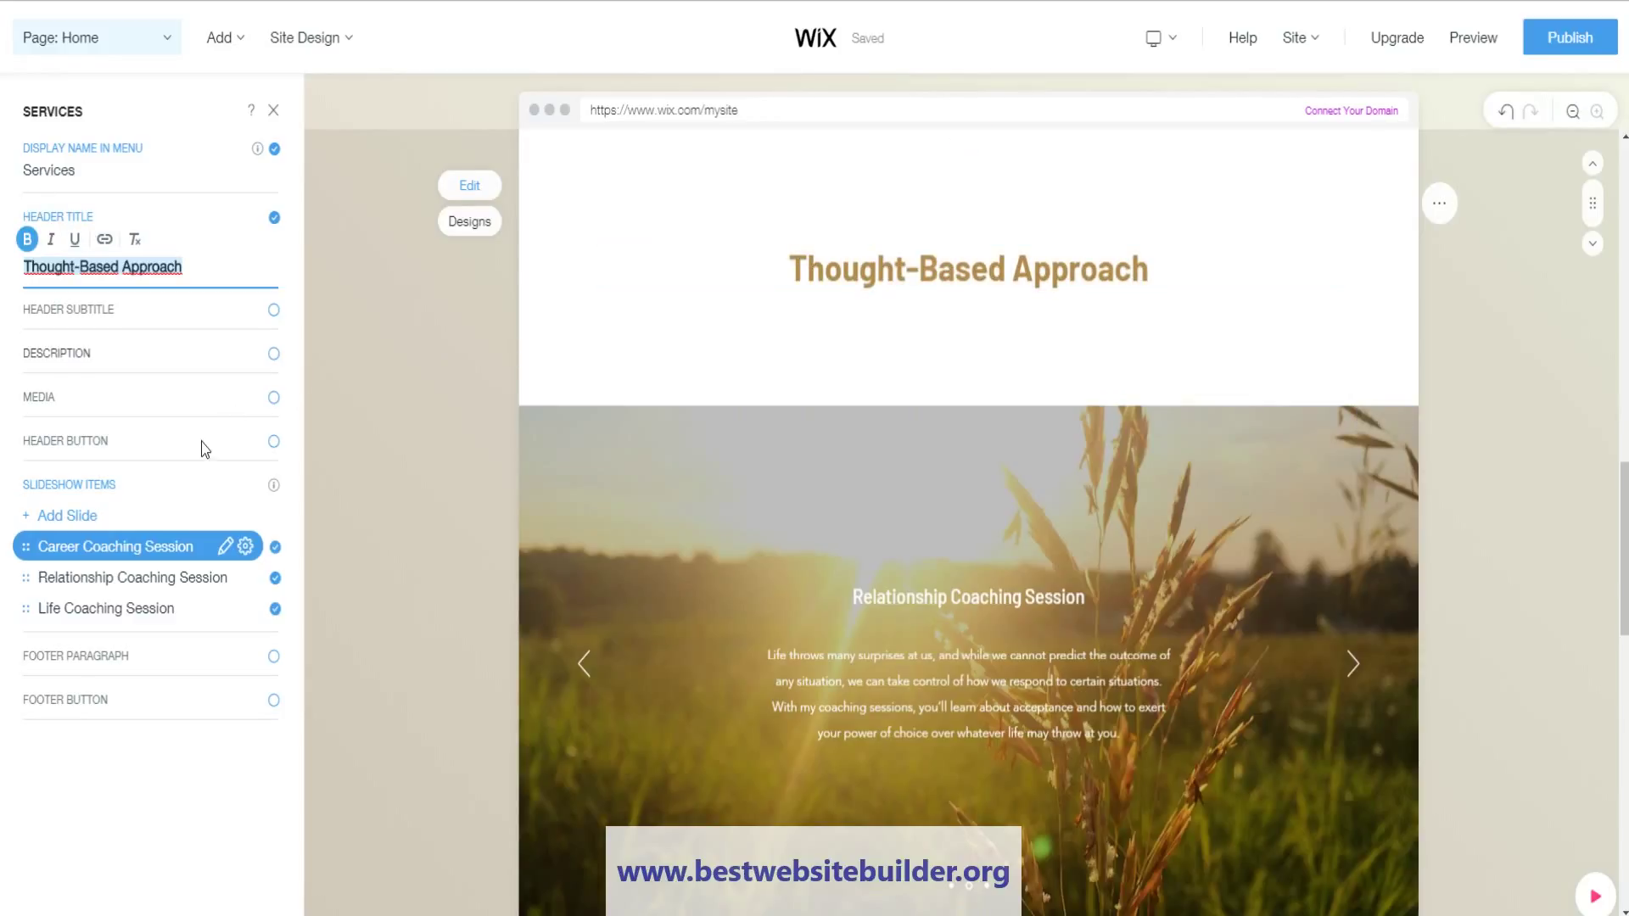
- Replace the Career Coaching Session slide's description with "Edit ;)", close the settings and check the slide
{"action": "left_click", "coordinate": [226, 546]}
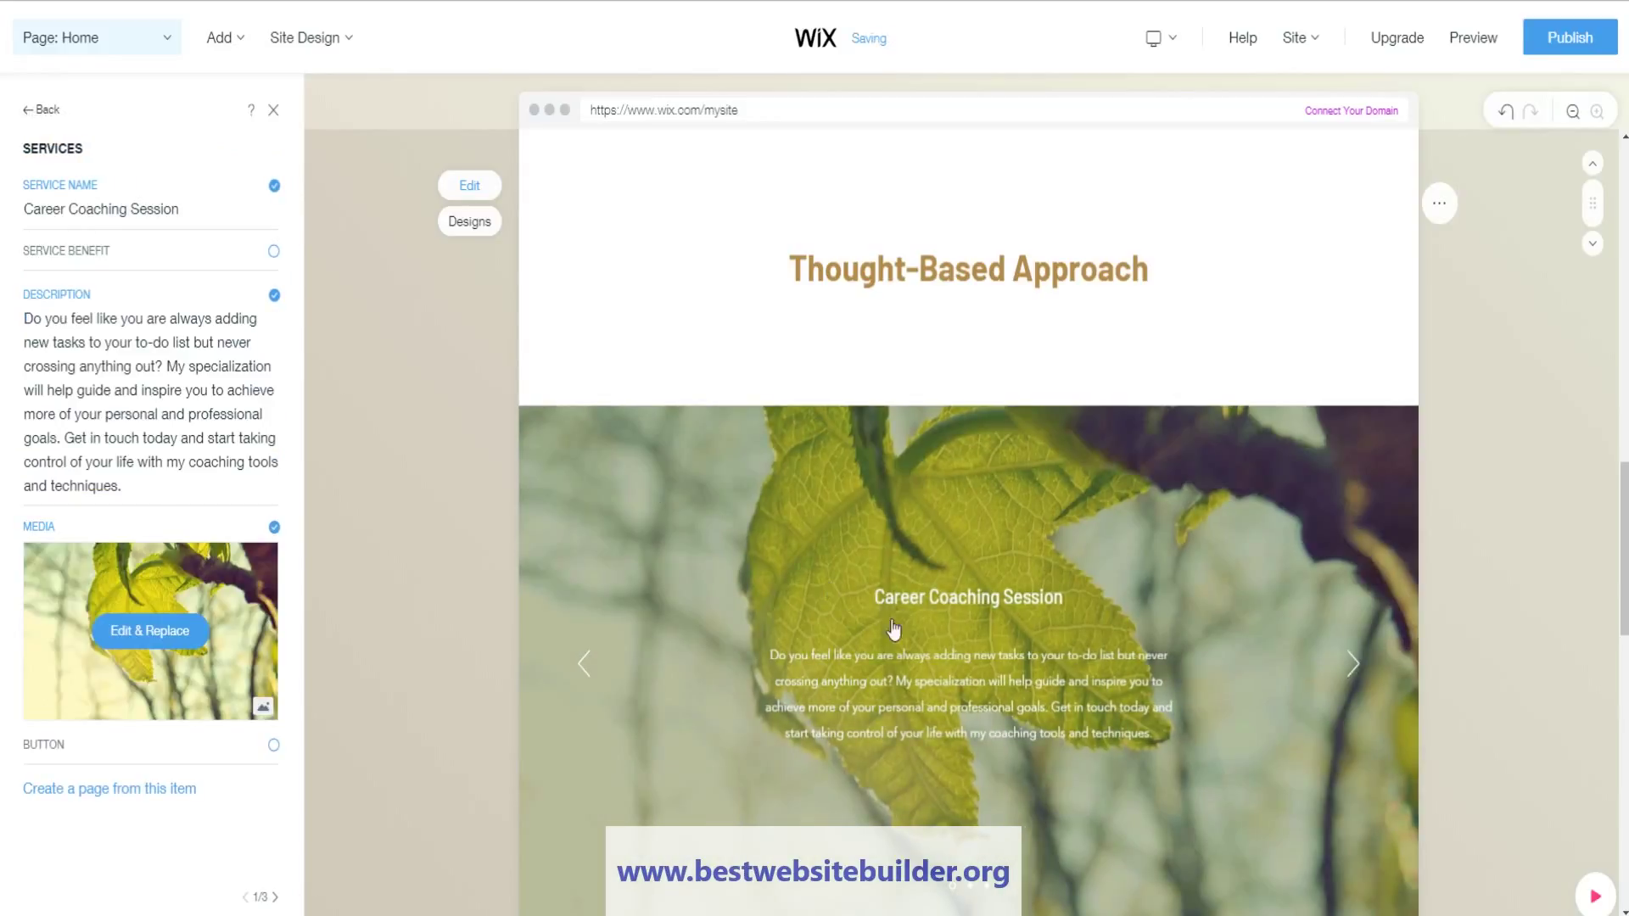
{"action": "left_click_drag", "start_coordinate": [26, 319], "coordinate": [263, 504]}
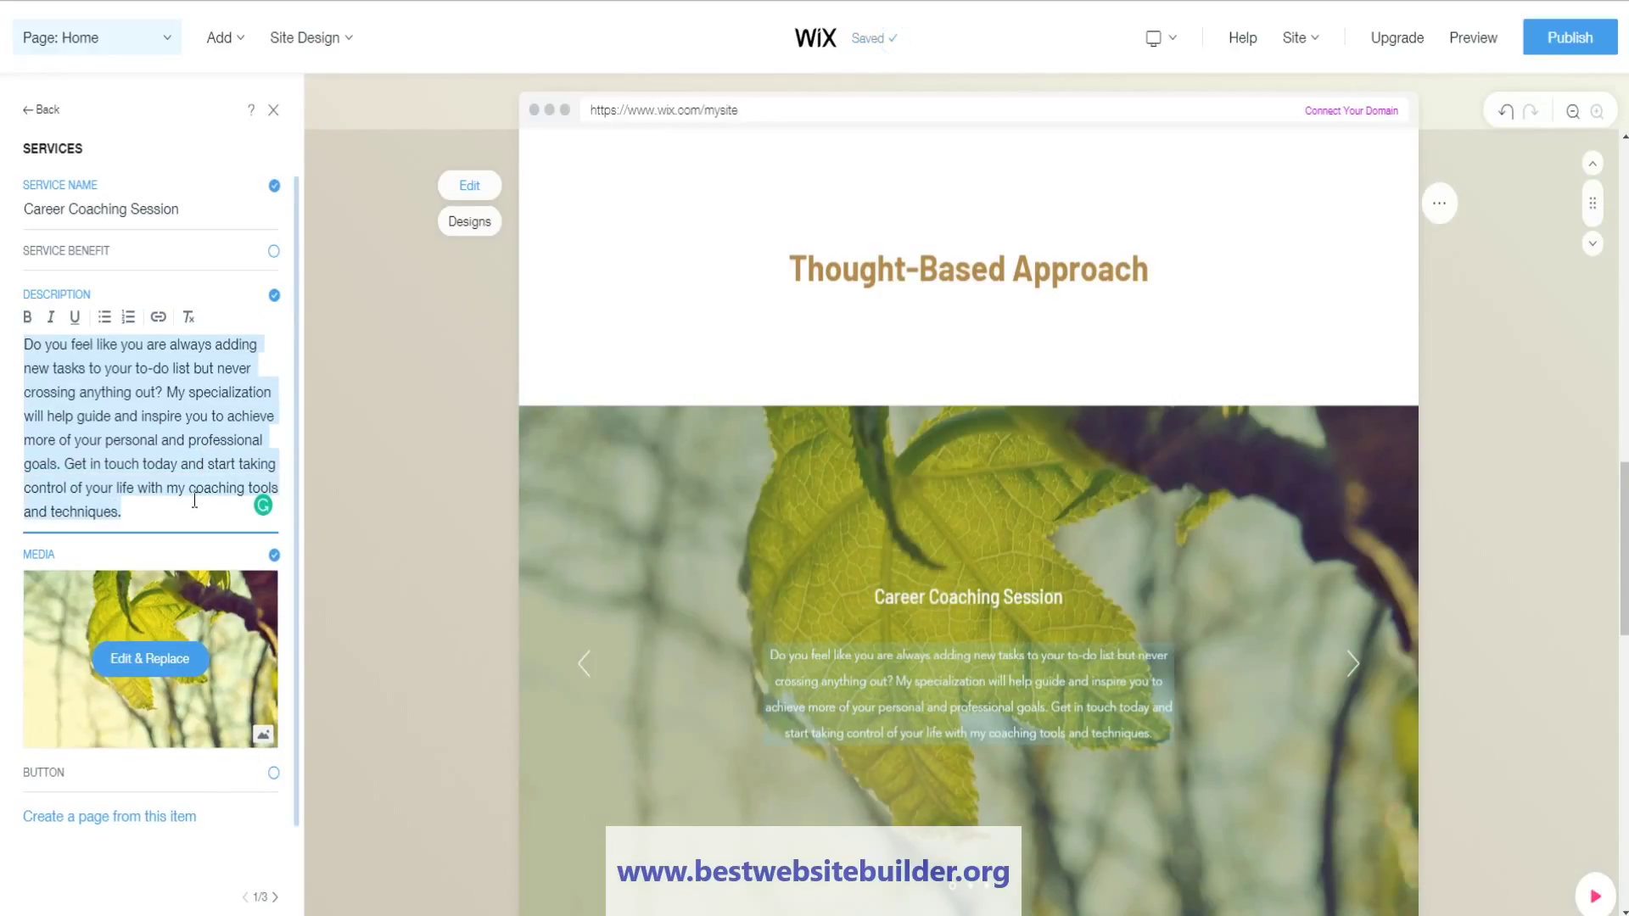
{"action": "key", "text": "BackSpace"}
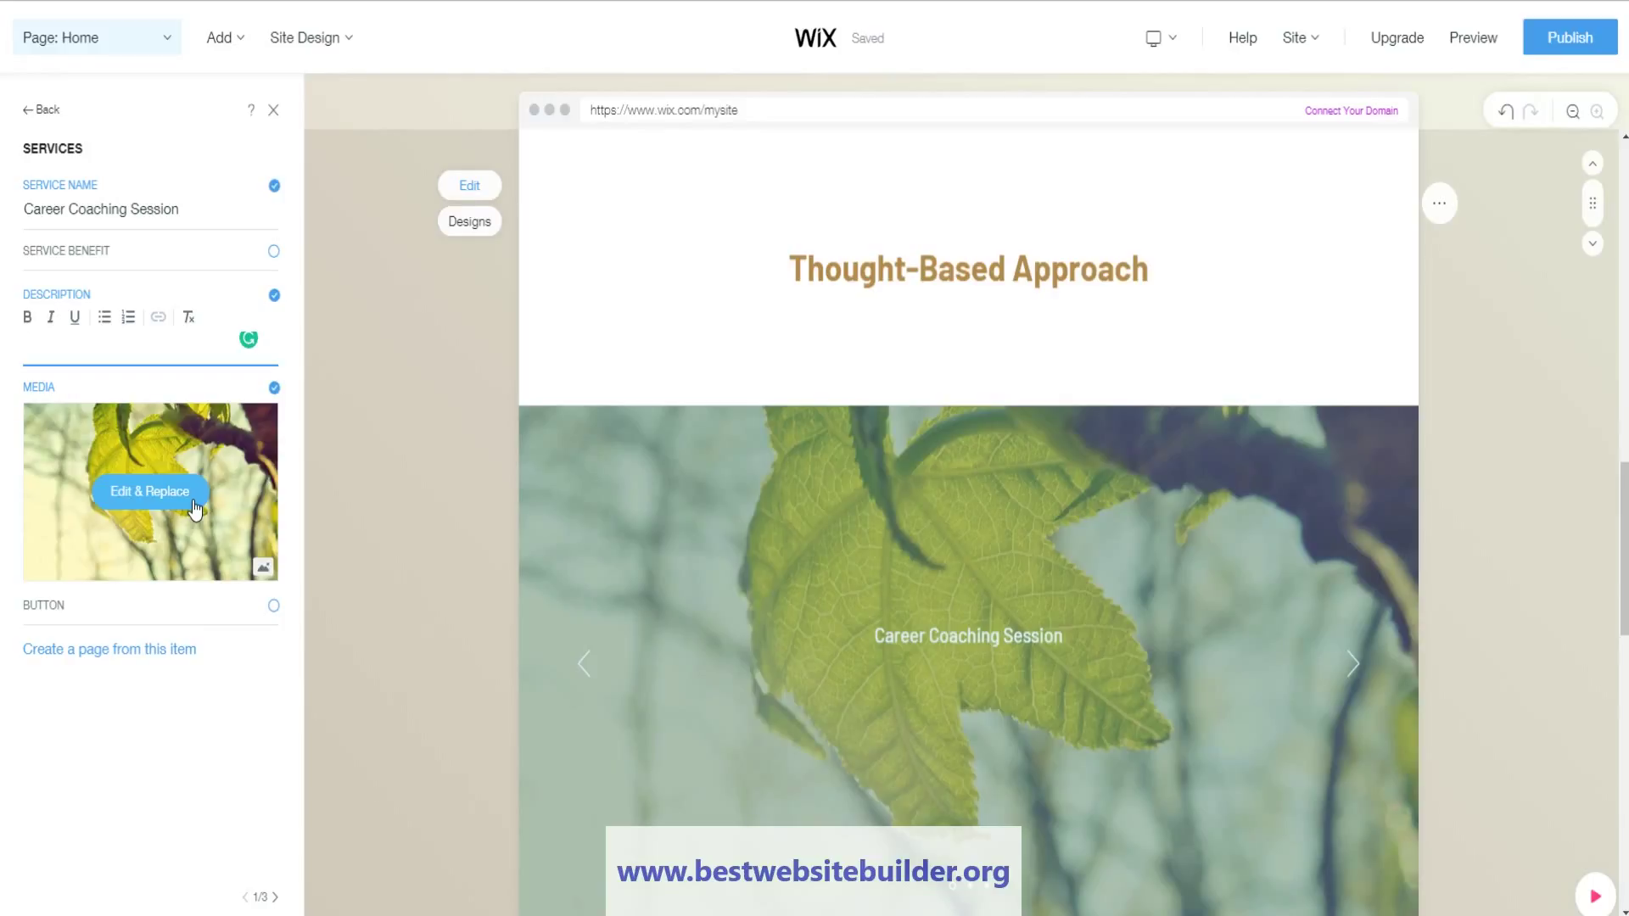
{"action": "type", "text": "Edit ;)"}
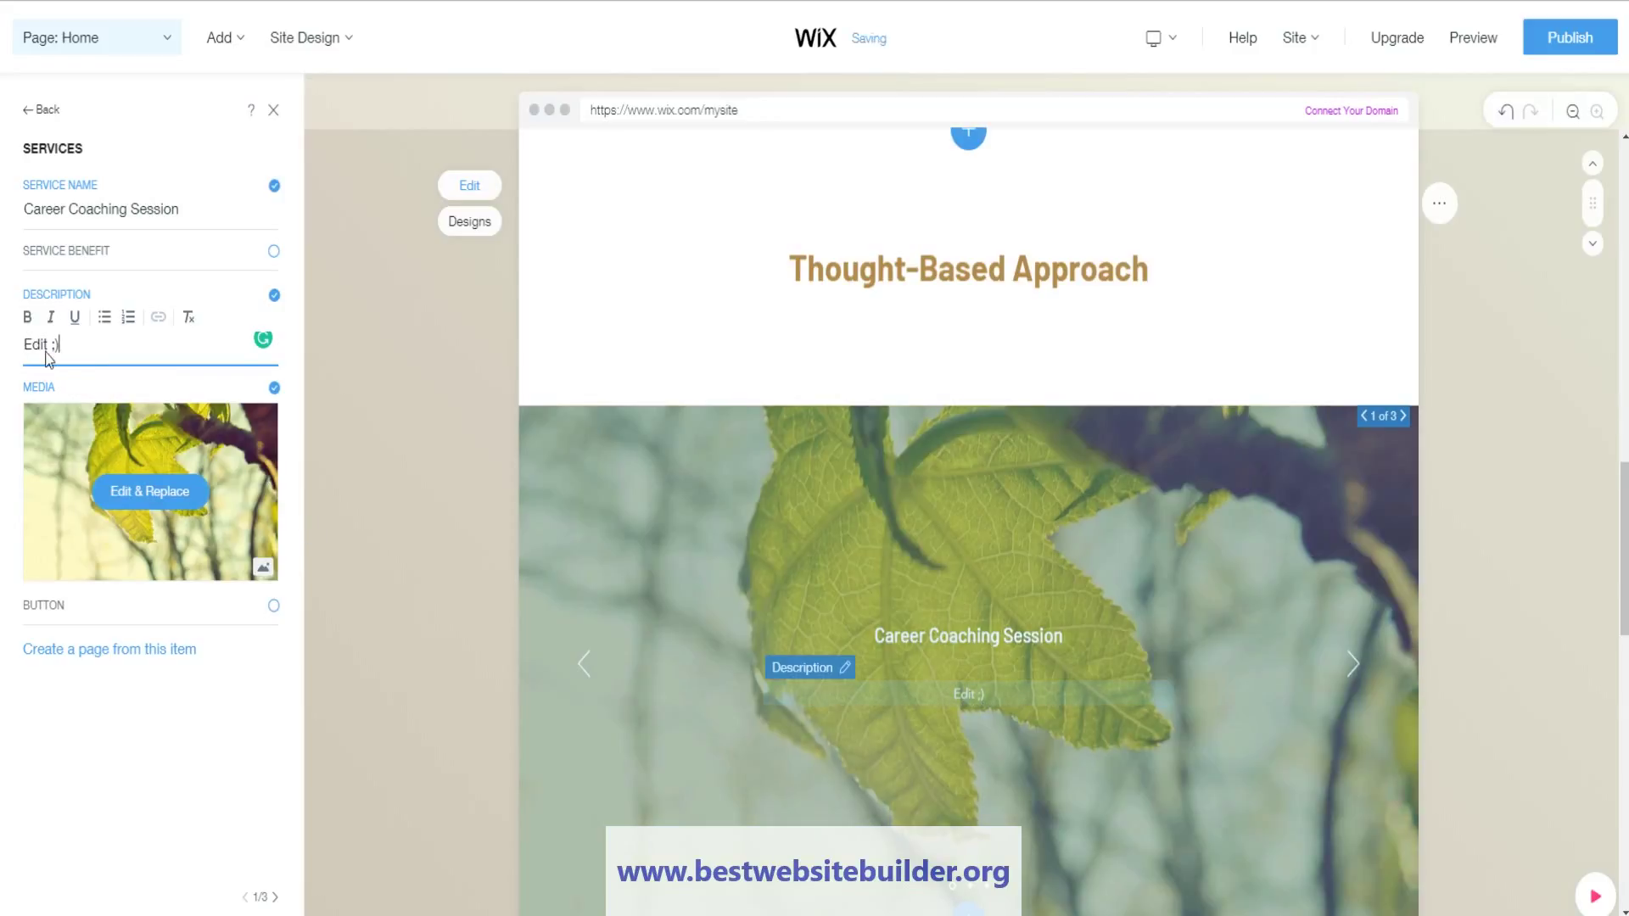
{"action": "left_click", "coordinate": [273, 110]}
{"action": "scroll", "coordinate": [858, 699], "scroll_direction": "down", "scroll_amount": 5}
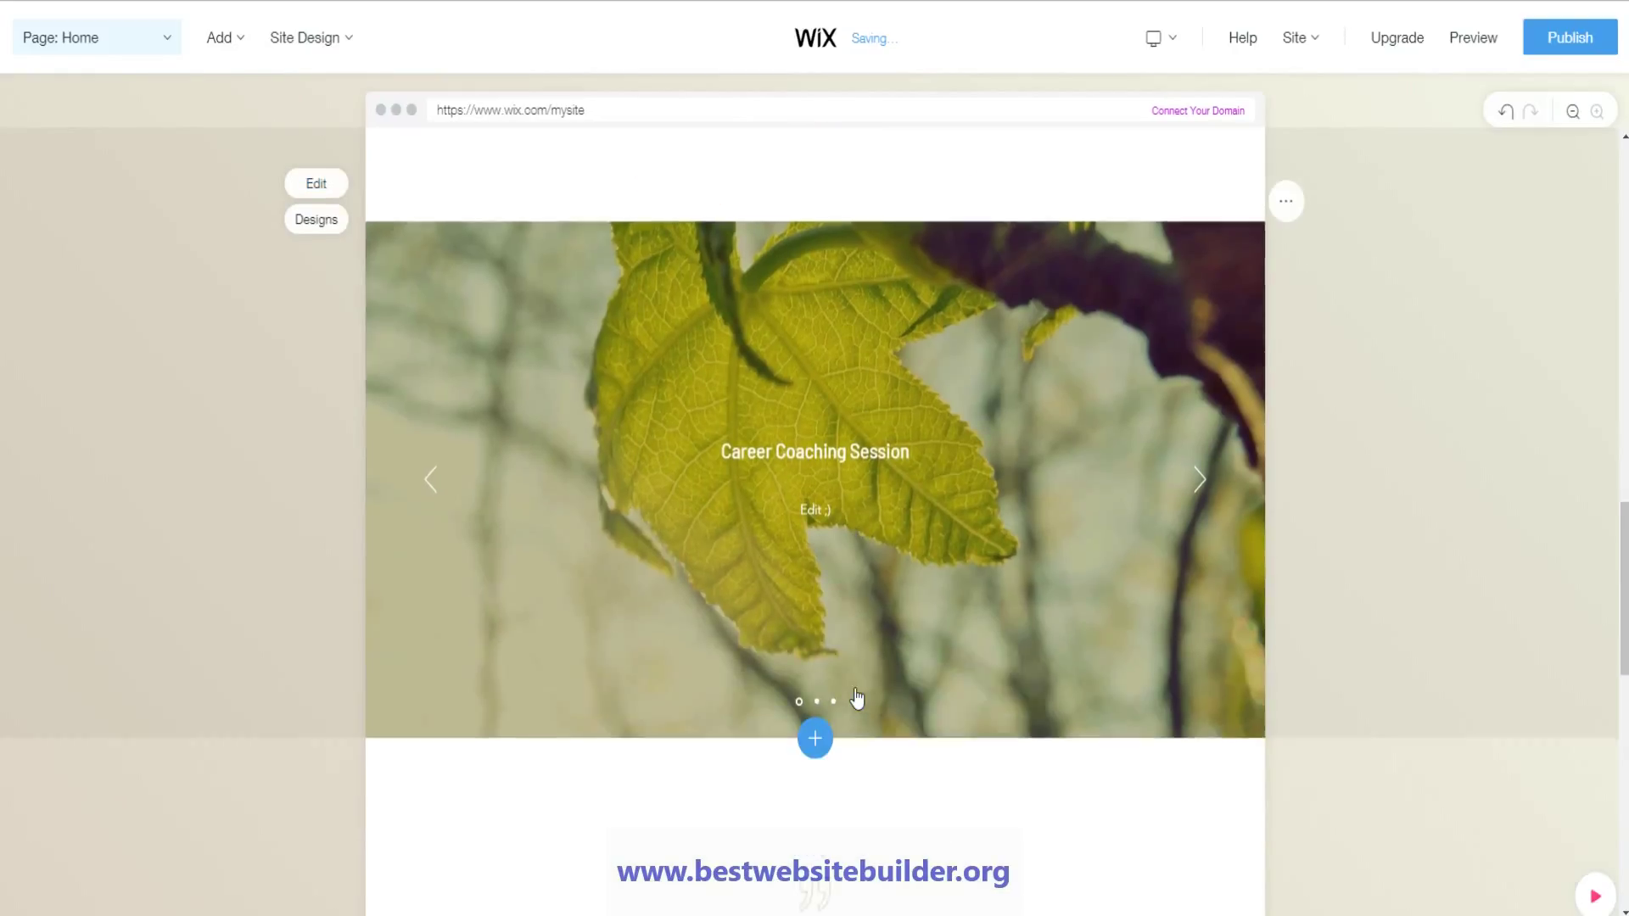
- Return to the start of the home page and show the premium plan upgrade offer
{"action": "scroll", "coordinate": [855, 699], "scroll_direction": "up", "scroll_amount": 8}
{"action": "scroll", "coordinate": [858, 695], "scroll_direction": "up", "scroll_amount": 6}
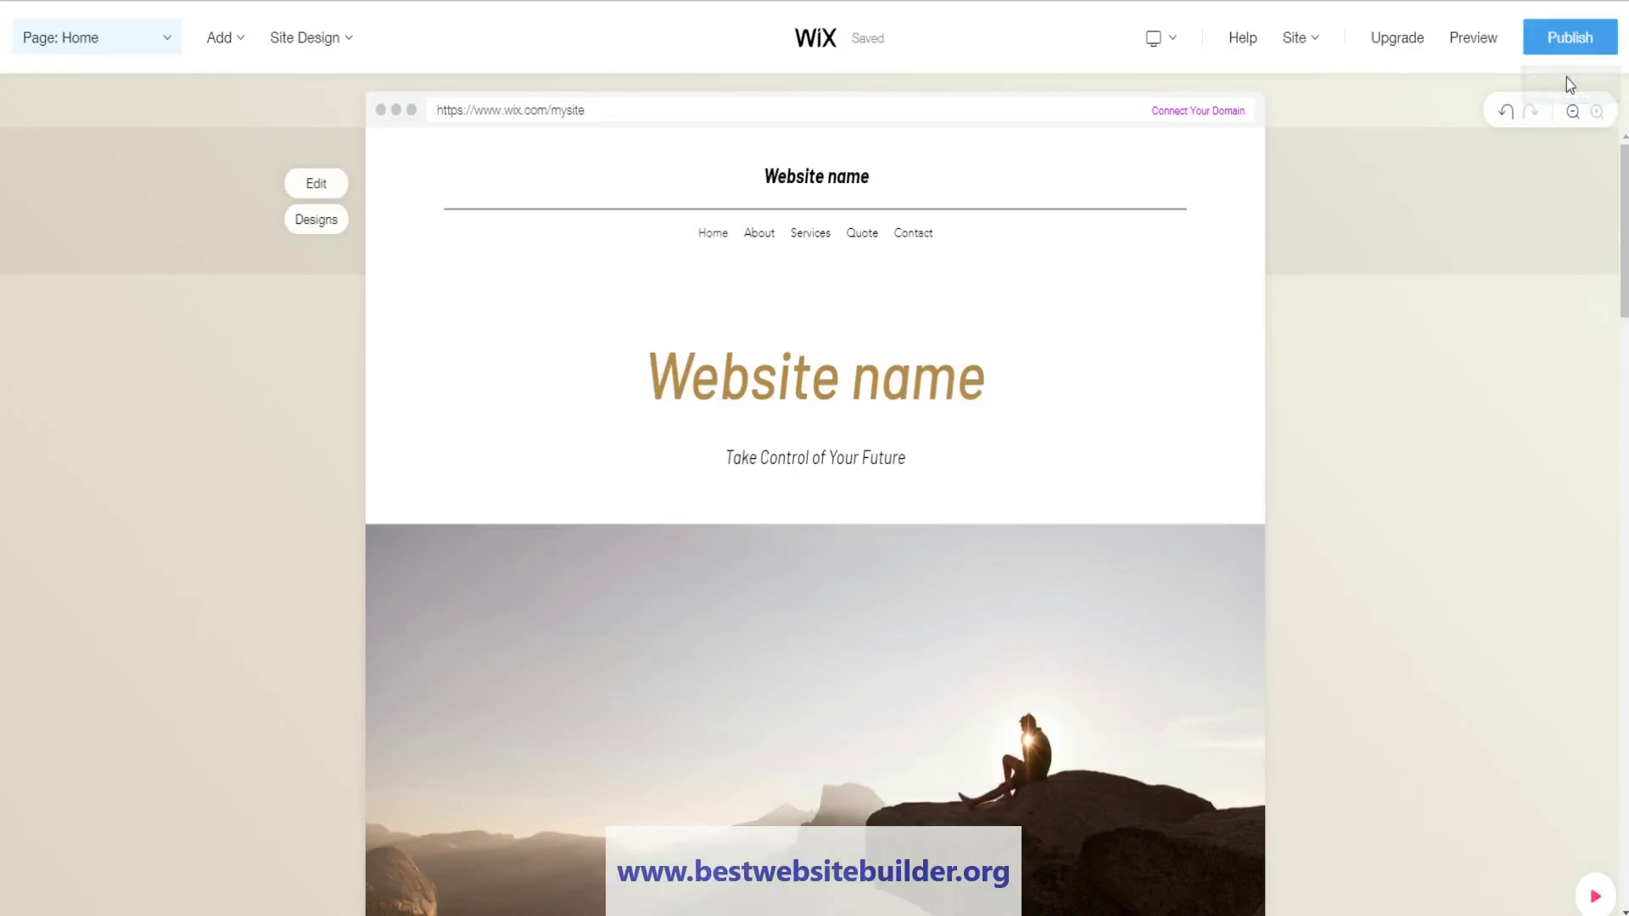
{"action": "mouse_move", "coordinate": [1399, 37]}
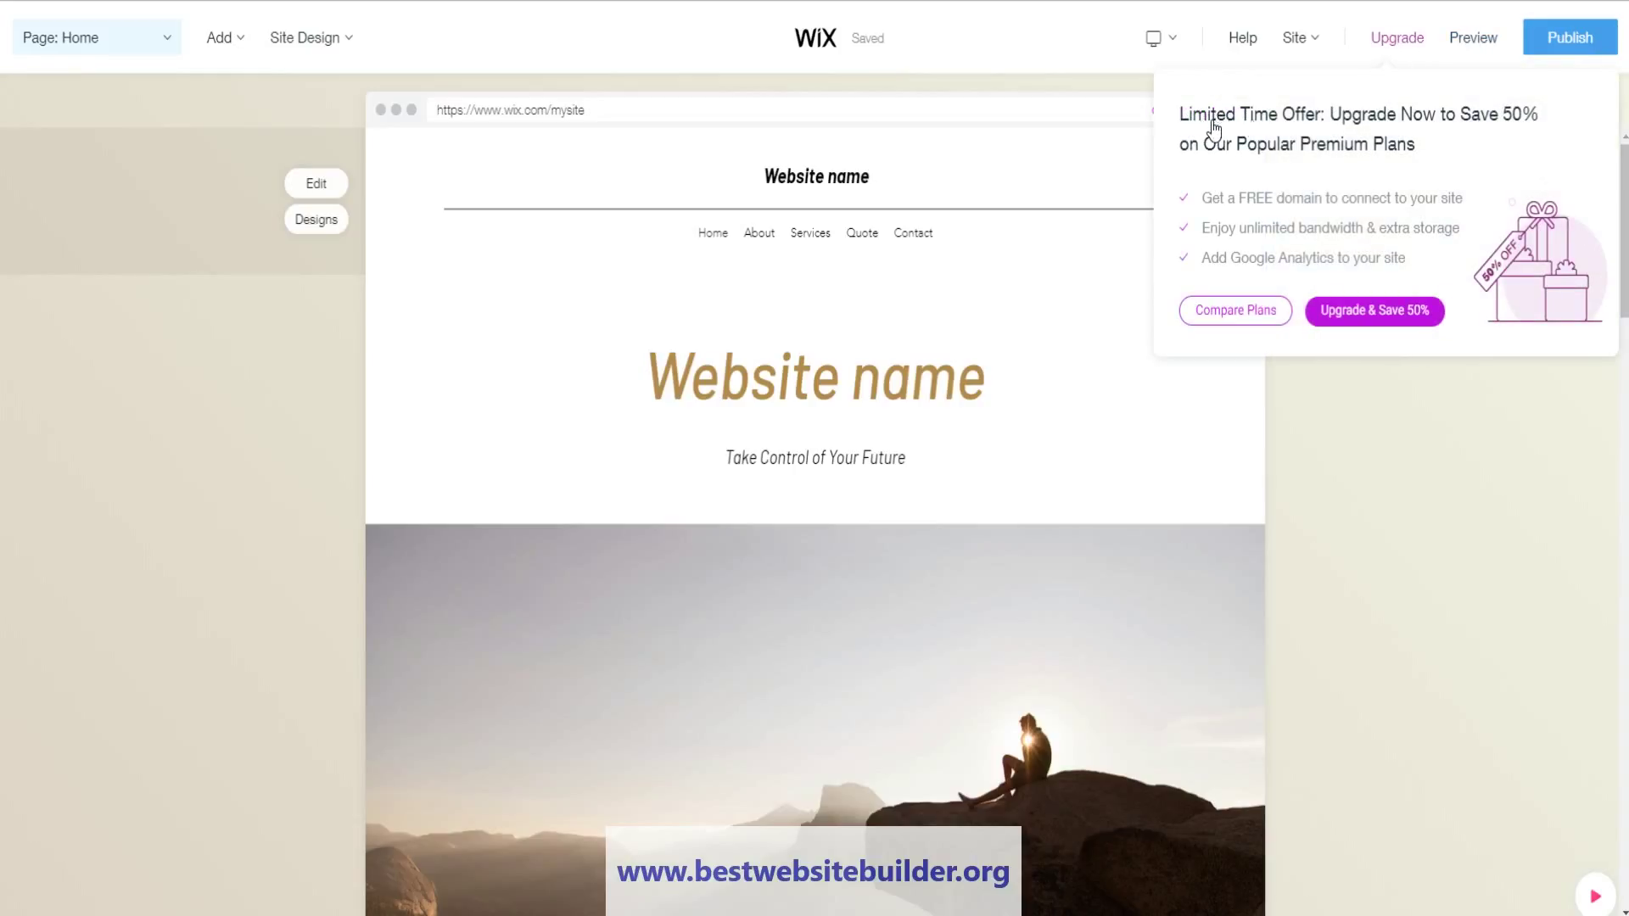